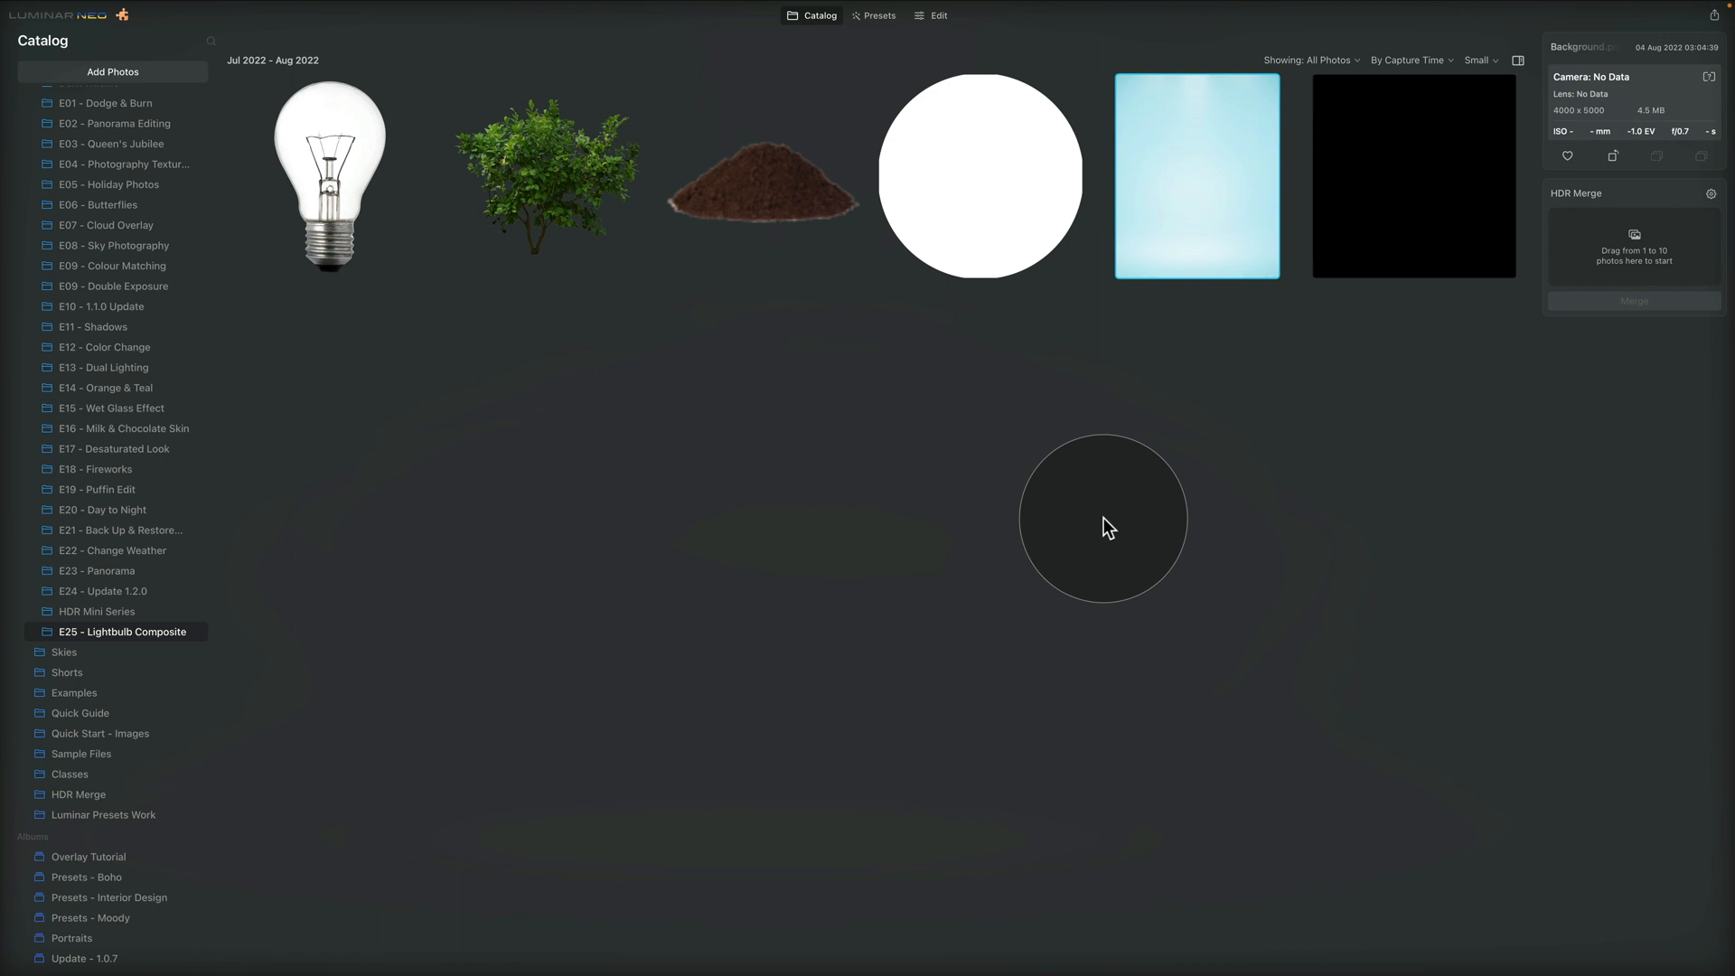
# Open the light blue background image for editing and load White Circle.png into the layer images
pyautogui.click(1193, 162)
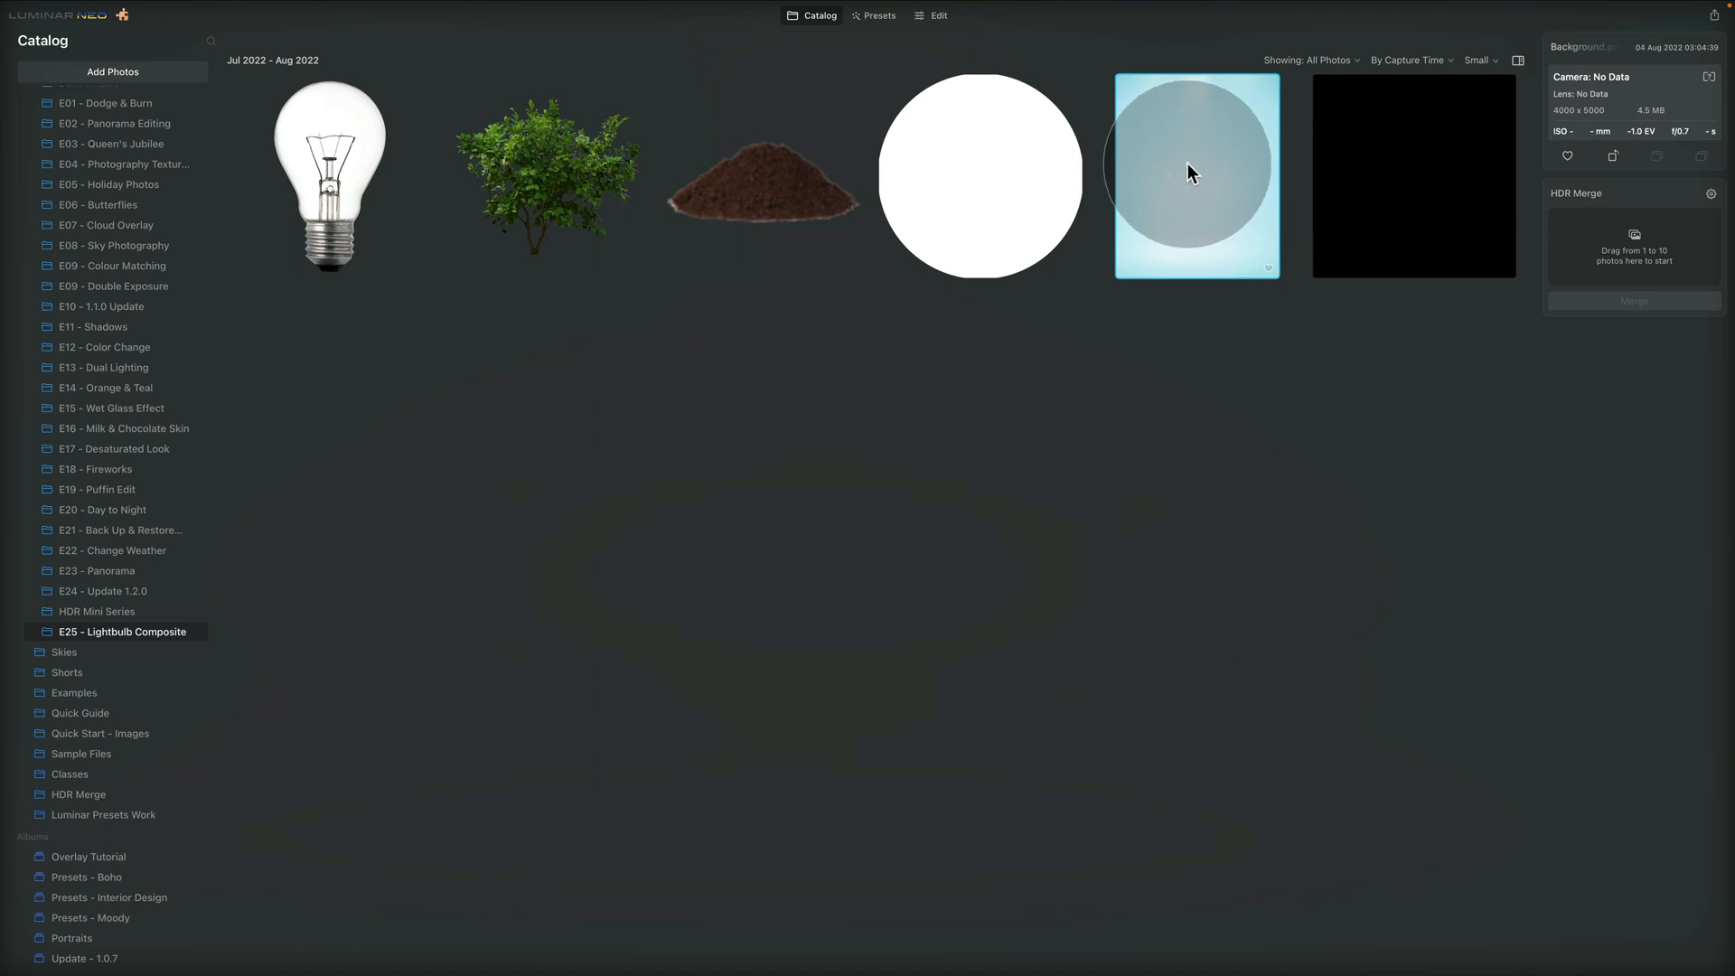
pyautogui.click(938, 16)
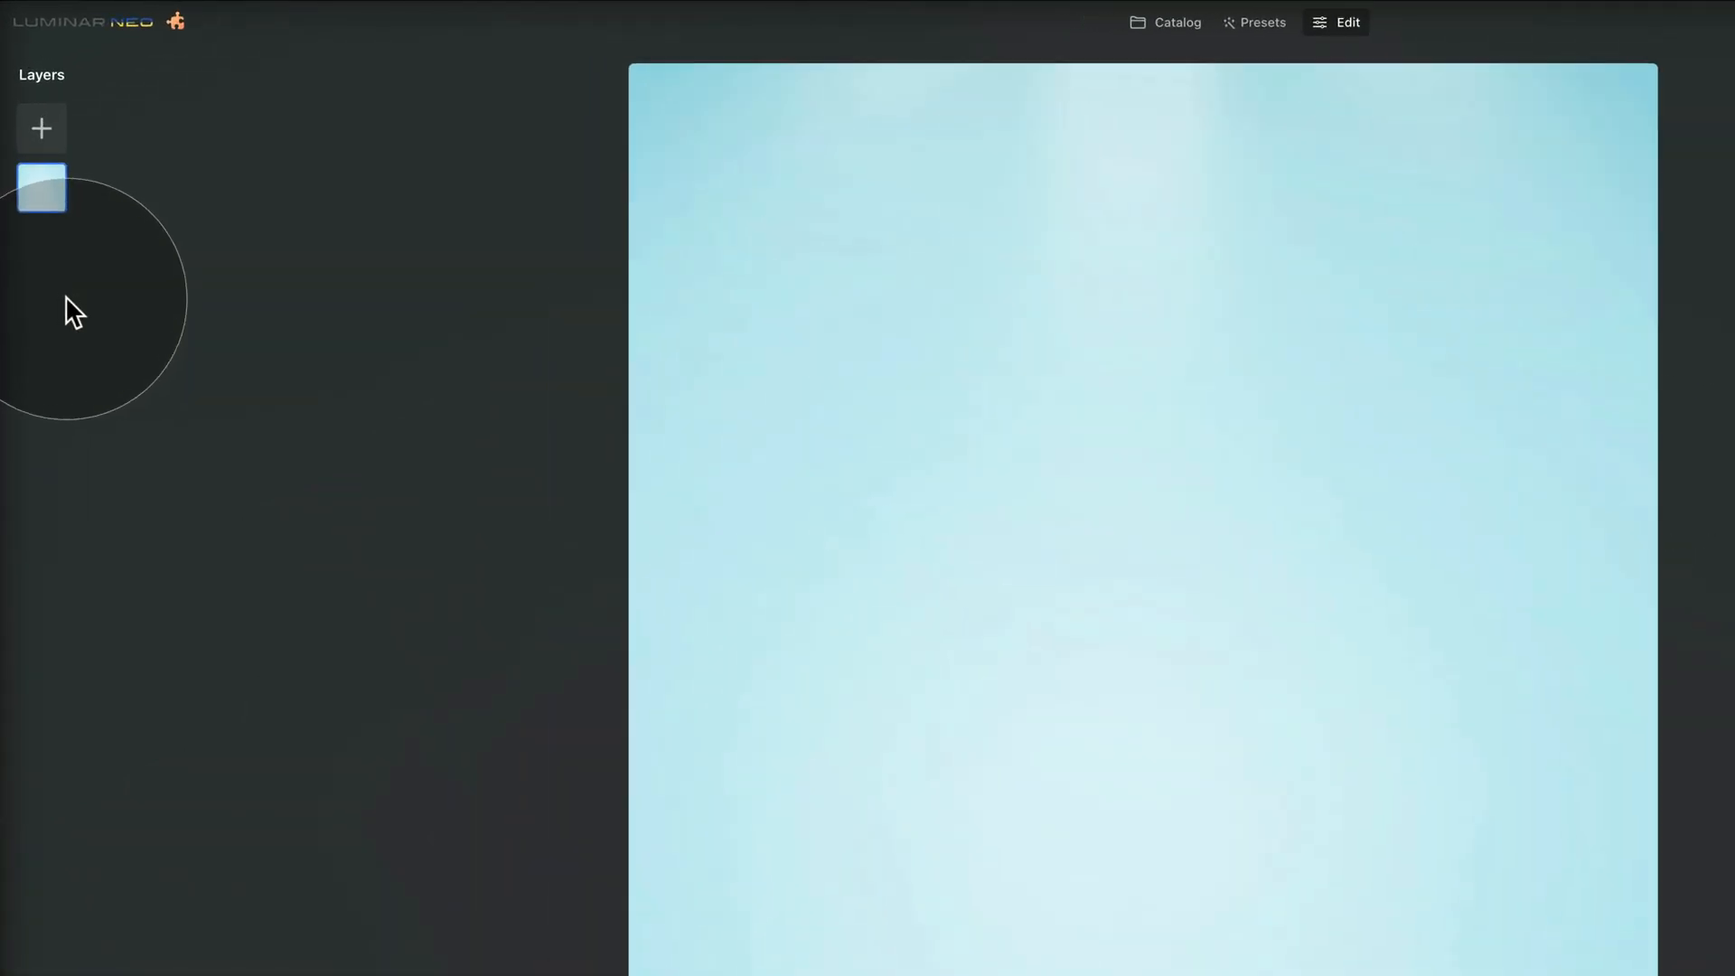
pyautogui.click(39, 127)
pyautogui.click(93, 97)
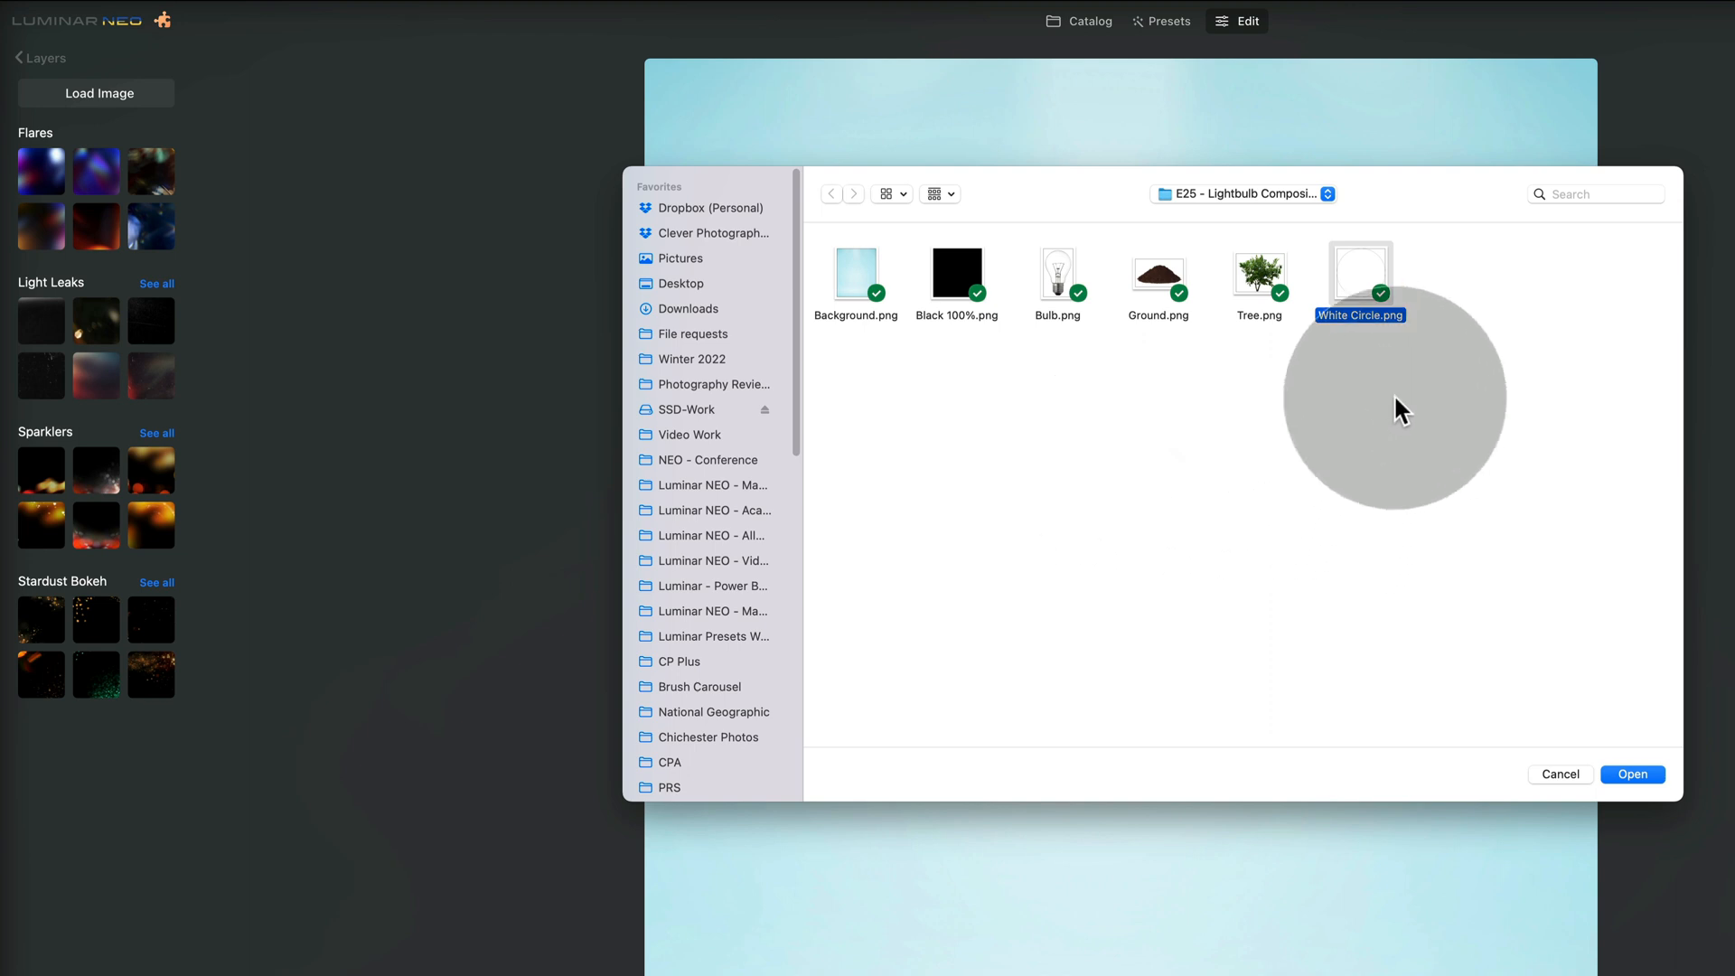
pyautogui.click(1640, 774)
# Load Tree.png and Ground.png from the E25 lightbulb composite folder into the layer images
pyautogui.click(69, 95)
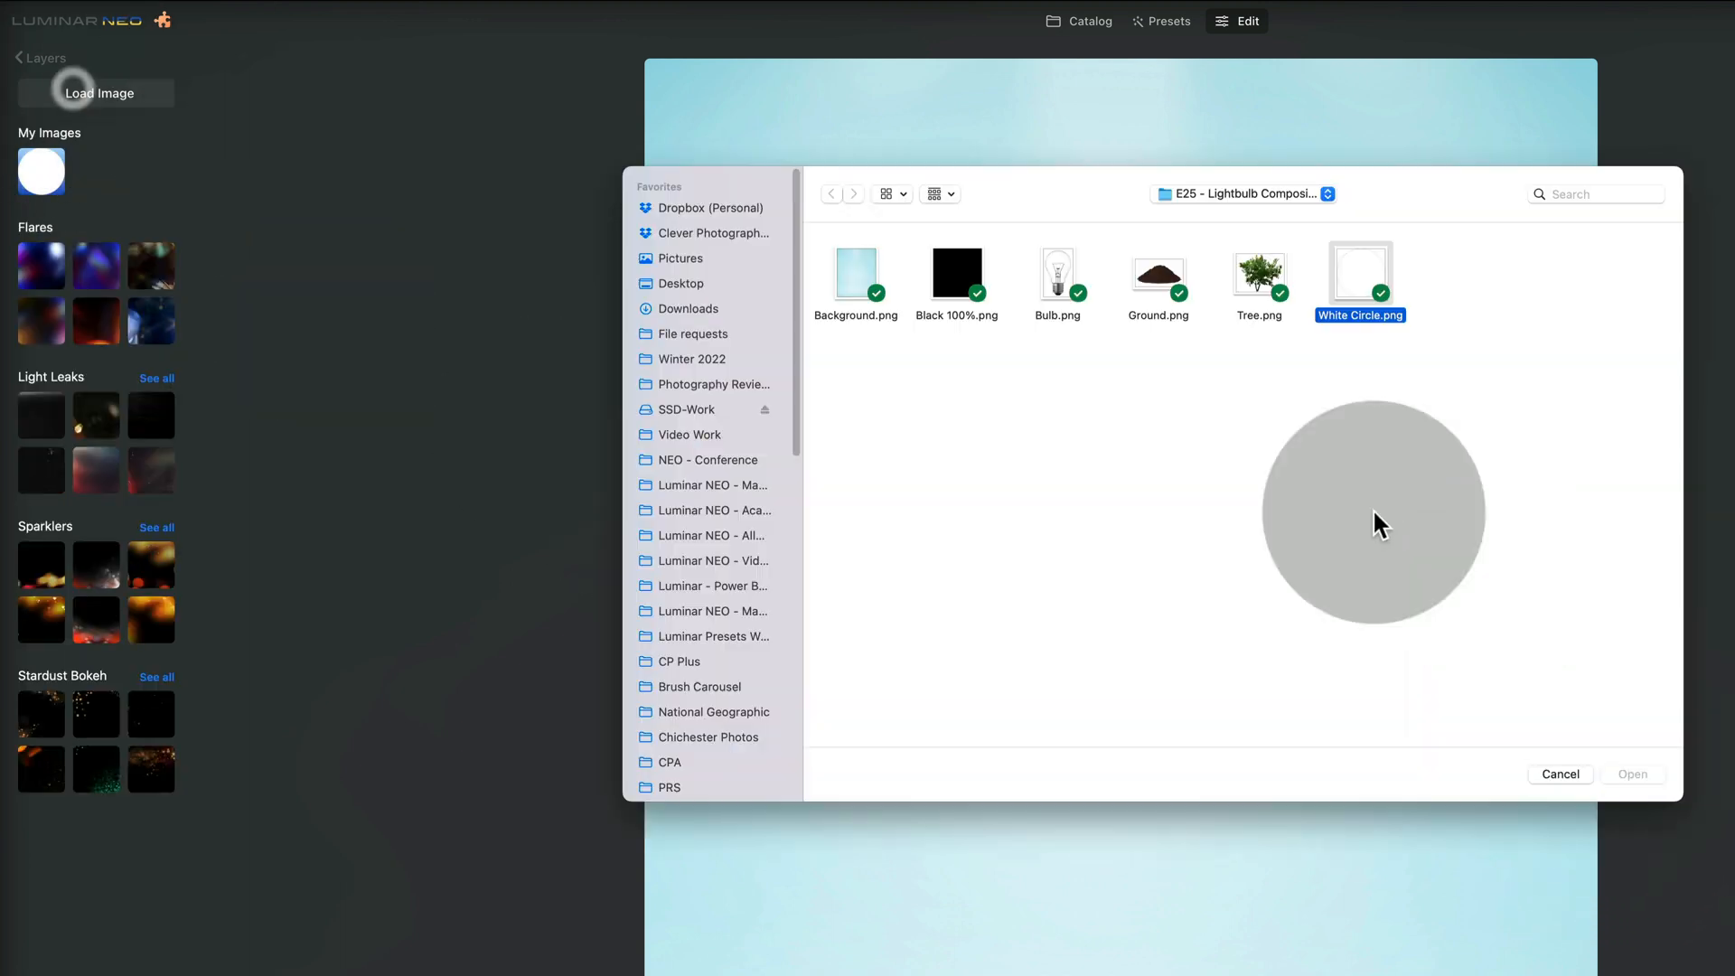
pyautogui.click(1258, 276)
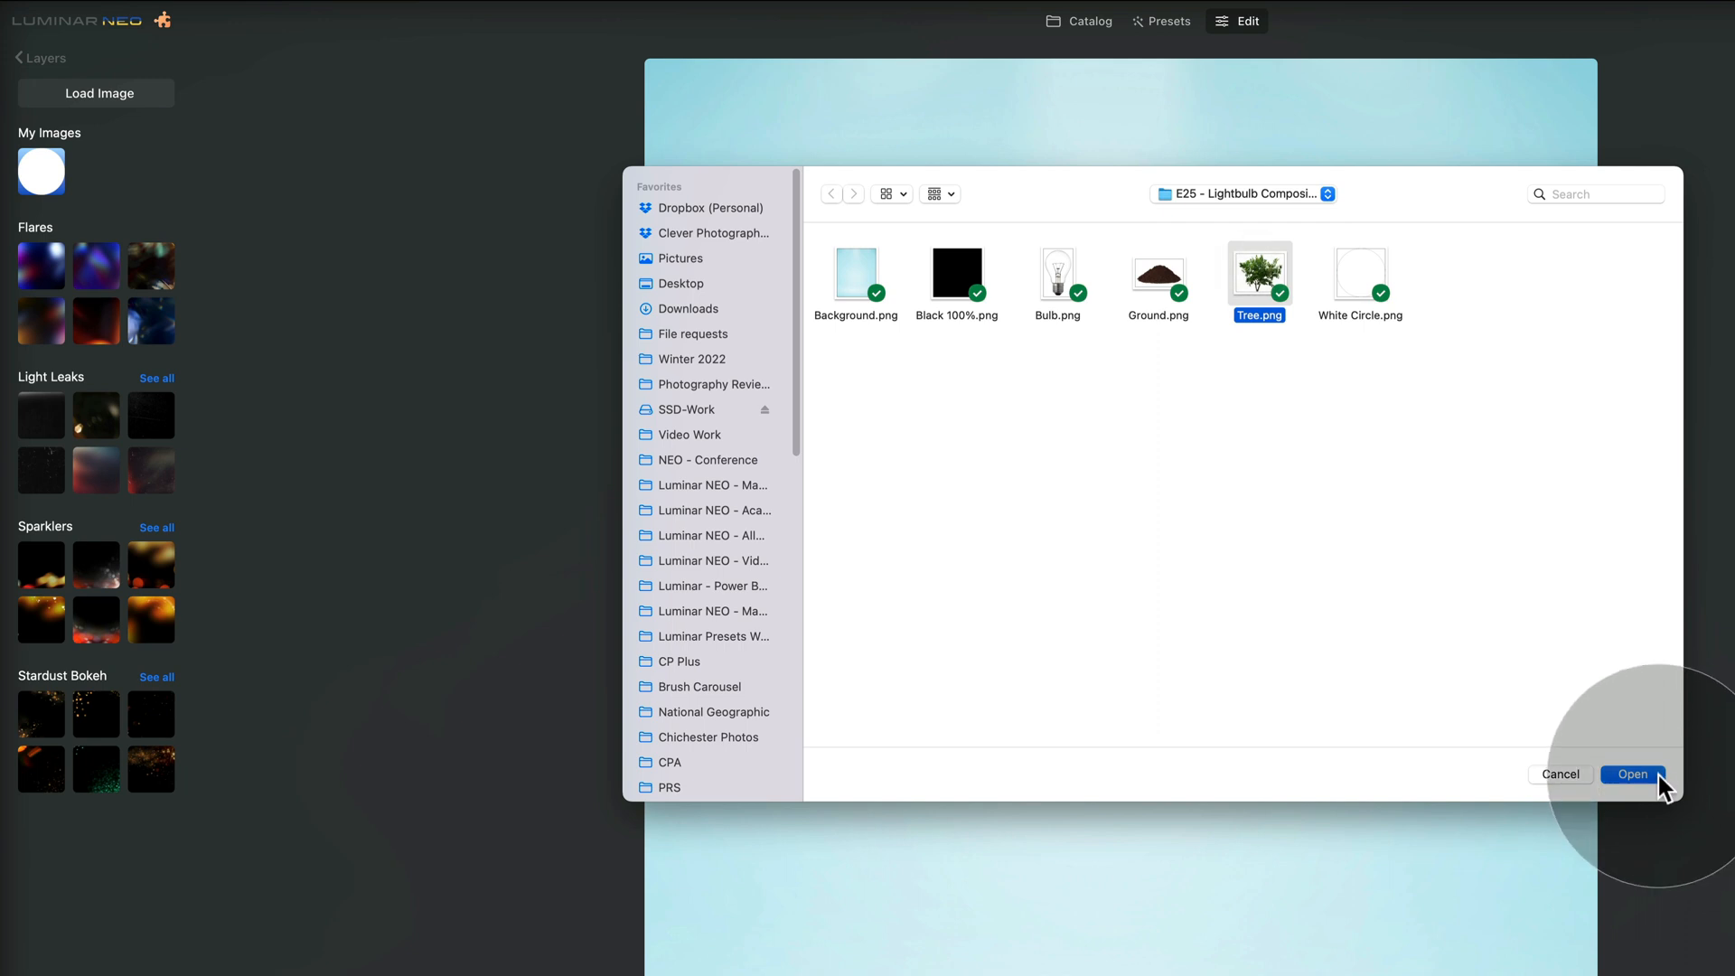
pyautogui.click(1649, 777)
pyautogui.click(145, 94)
pyautogui.click(1159, 275)
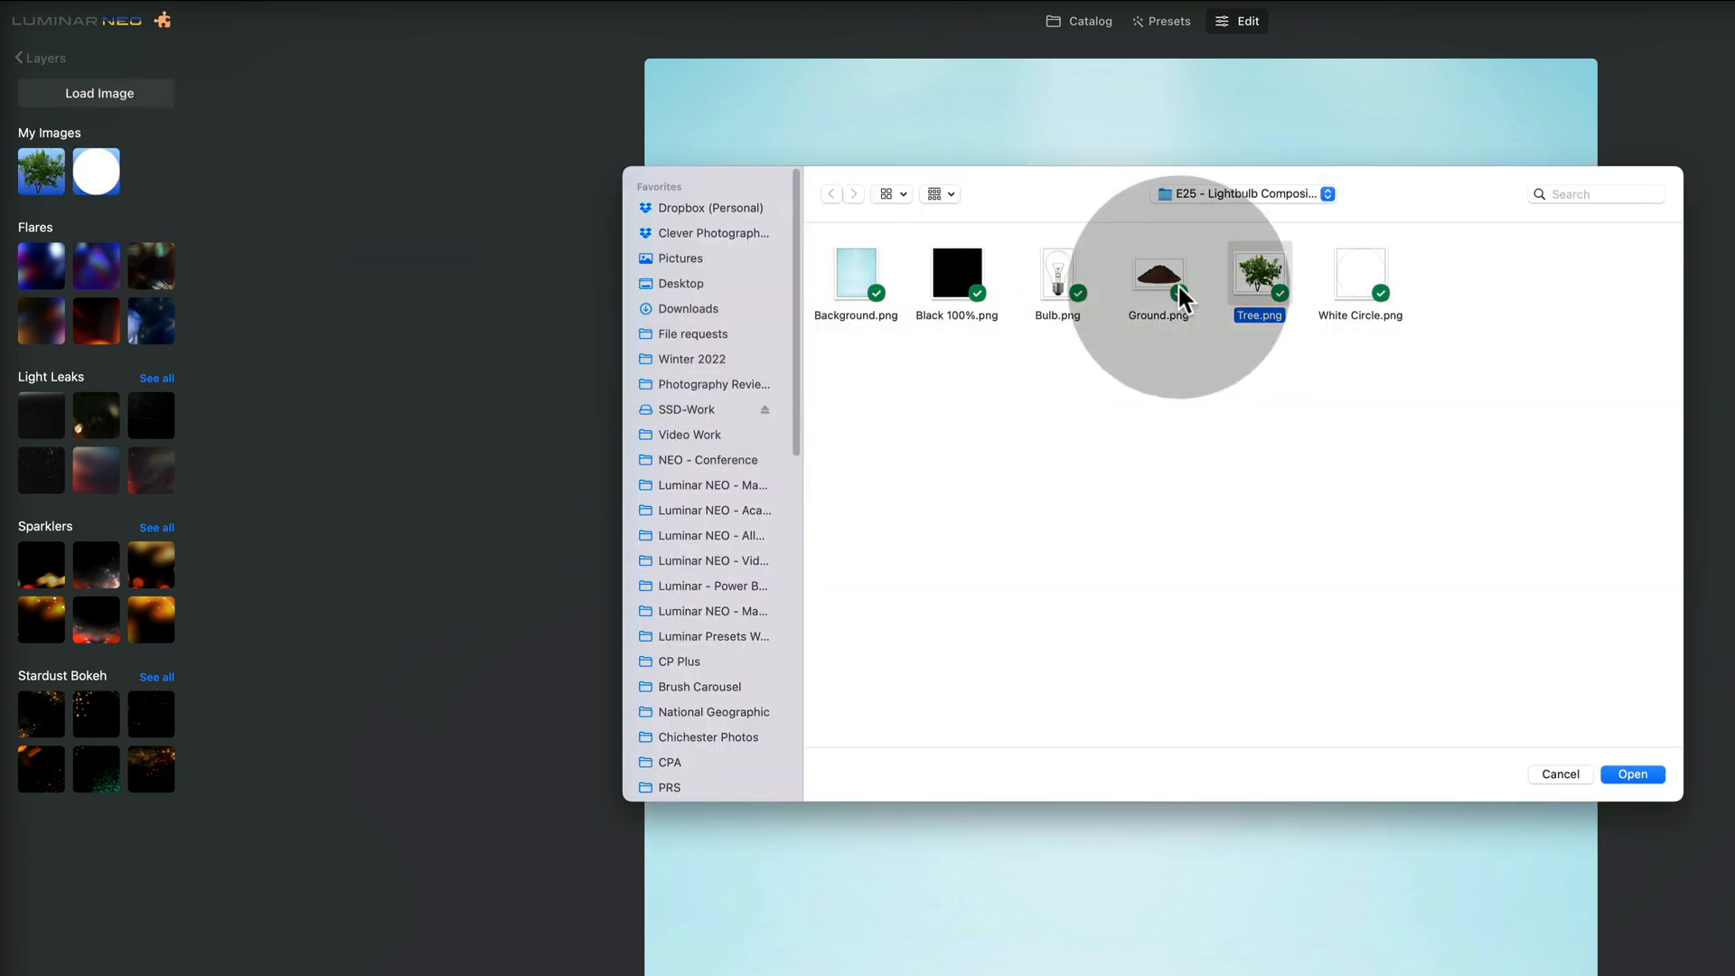
pyautogui.click(1647, 775)
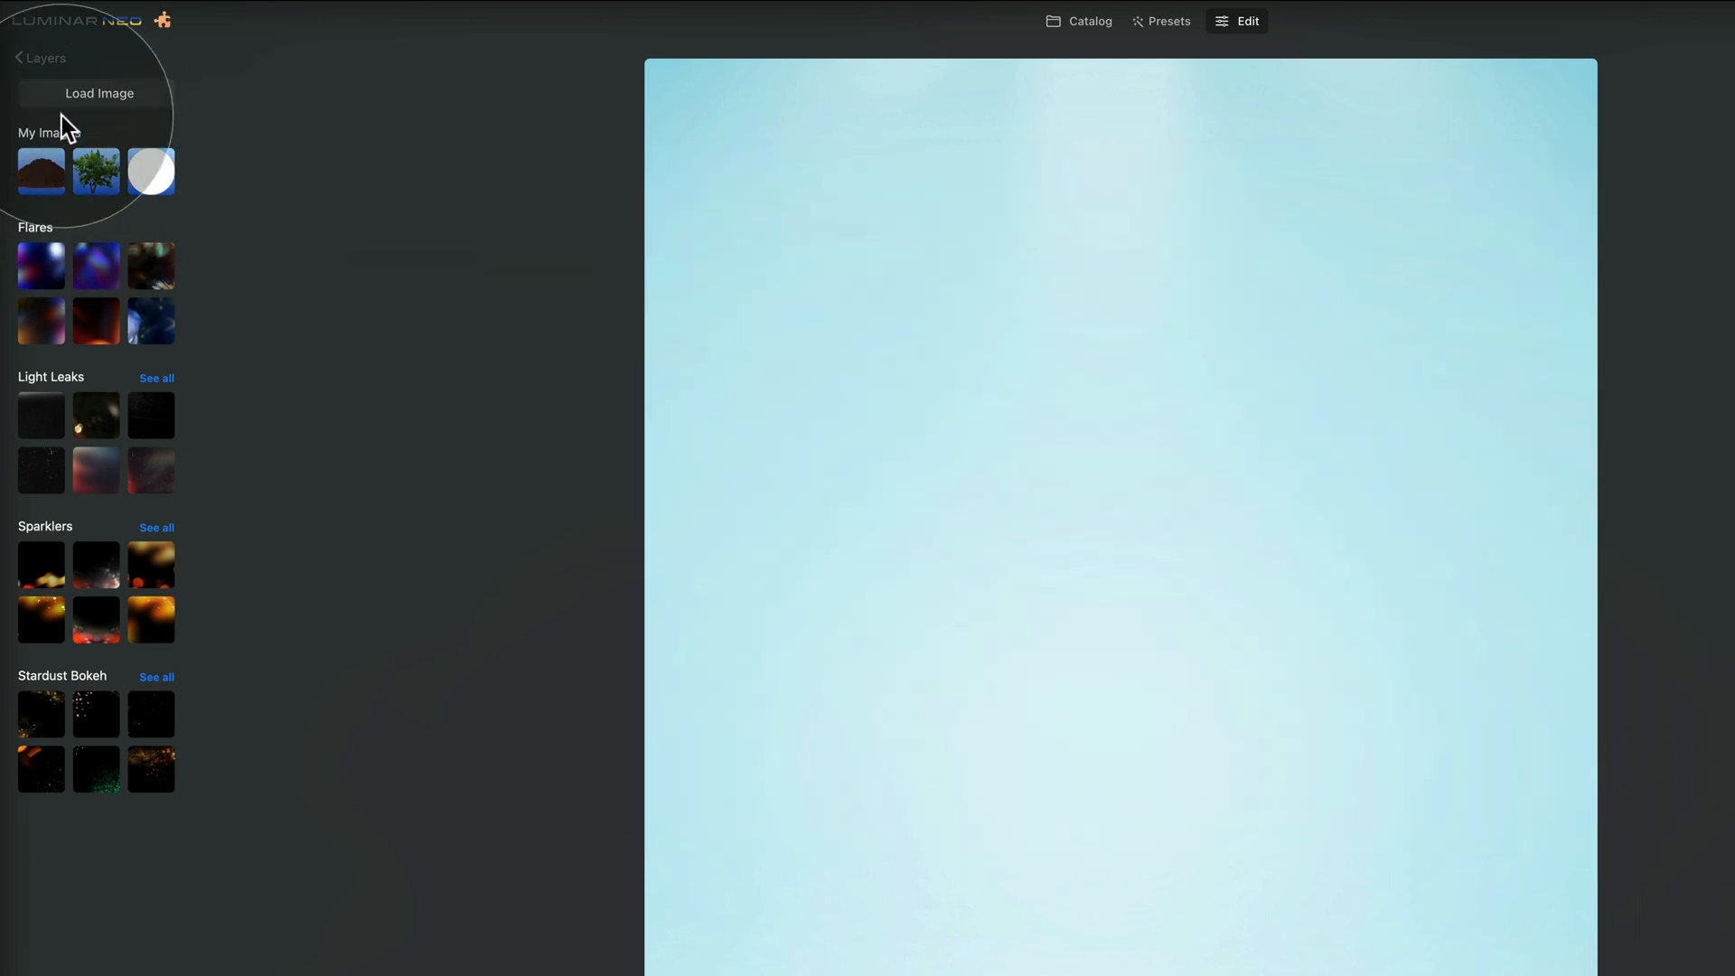
# Load Bulb.png and Black 100%.png into the layer images
pyautogui.click(65, 99)
pyautogui.click(1058, 271)
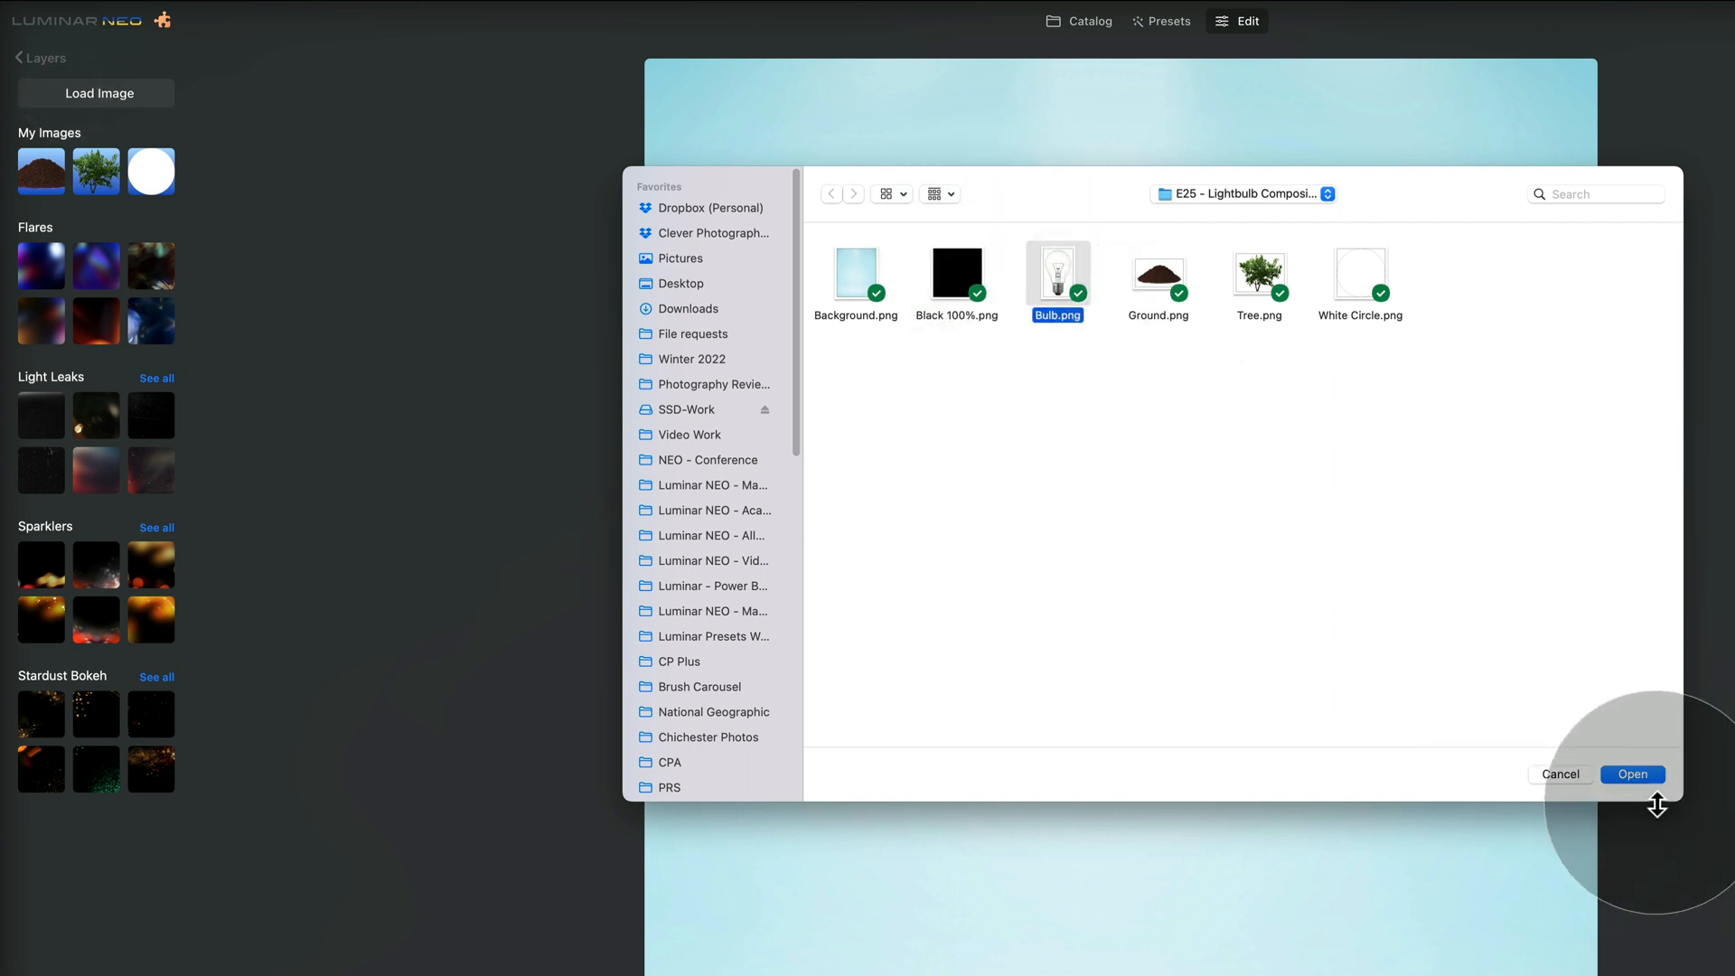
pyautogui.click(1638, 777)
pyautogui.click(143, 100)
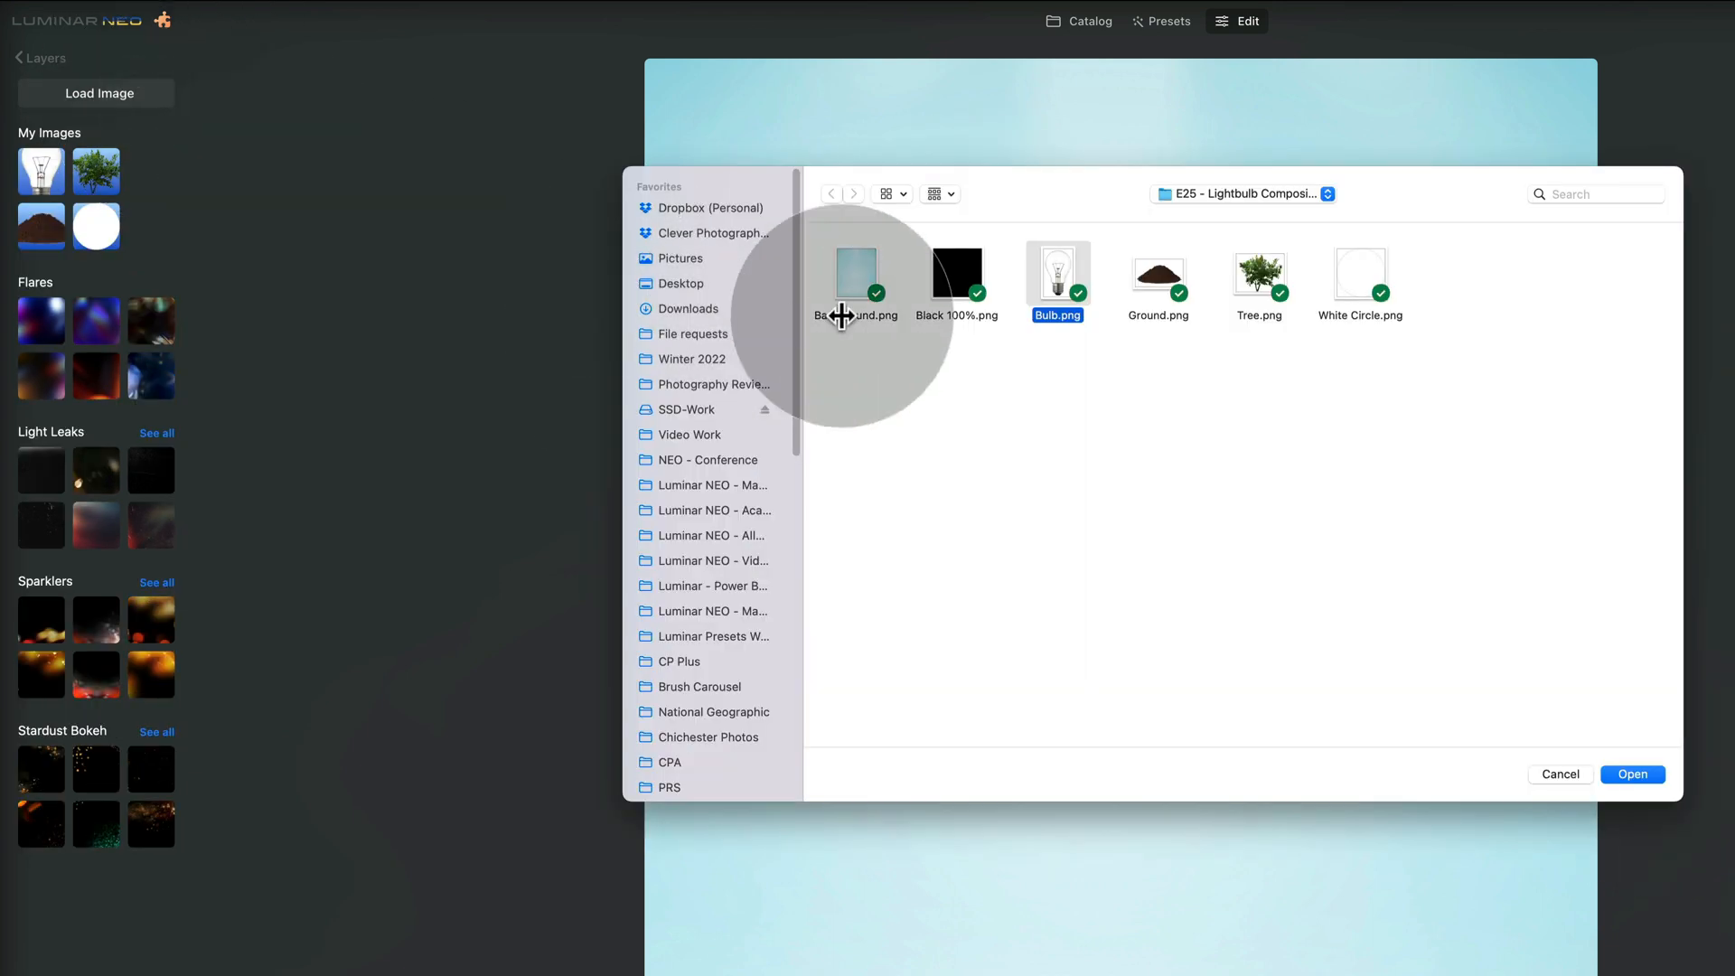
pyautogui.click(961, 285)
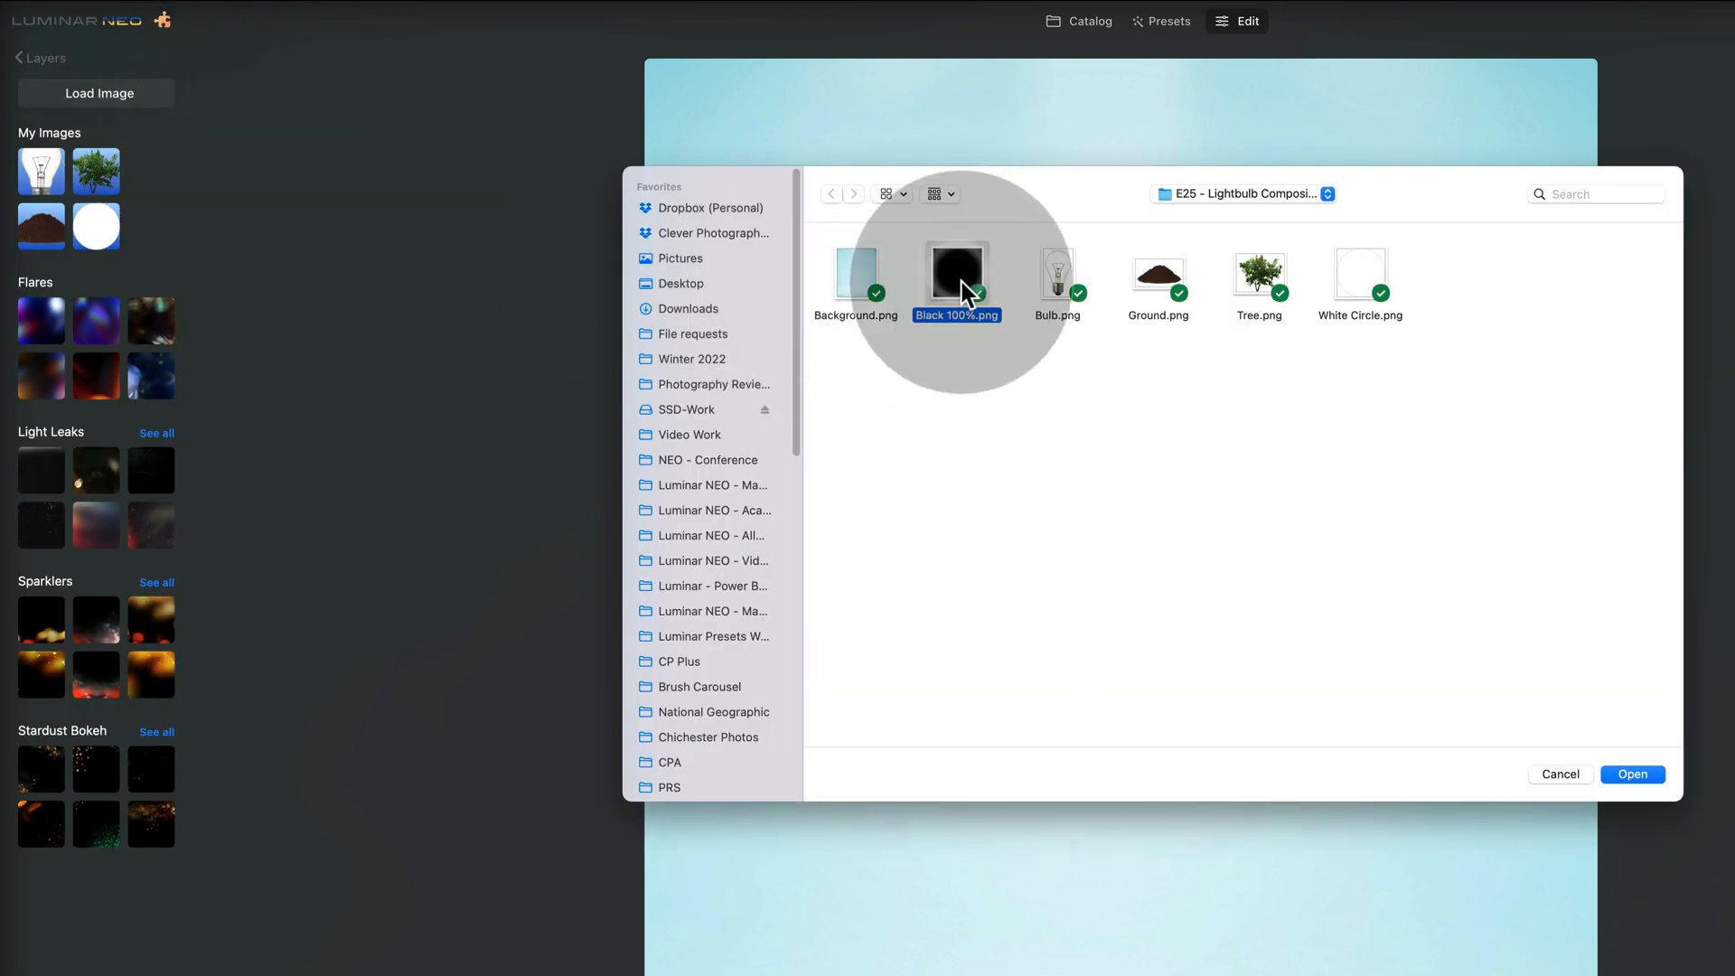
pyautogui.click(1638, 775)
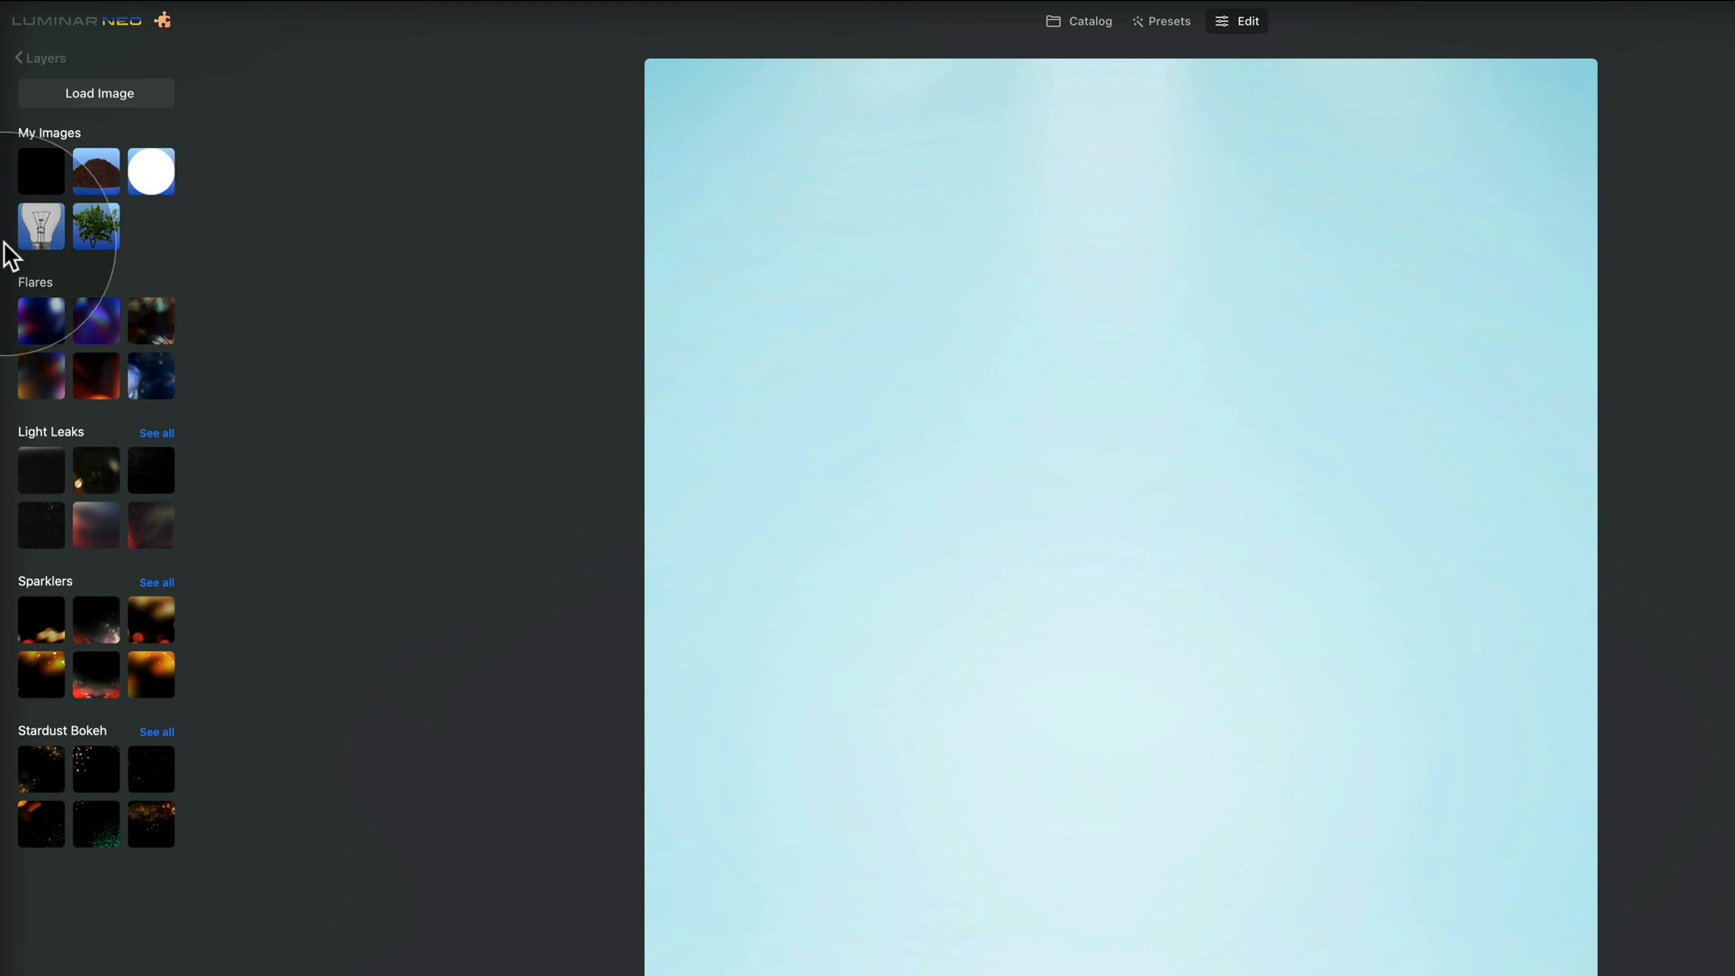
# Add the light bulb image as a layer above the background and keep the bulb layer selected
pyautogui.click(29, 217)
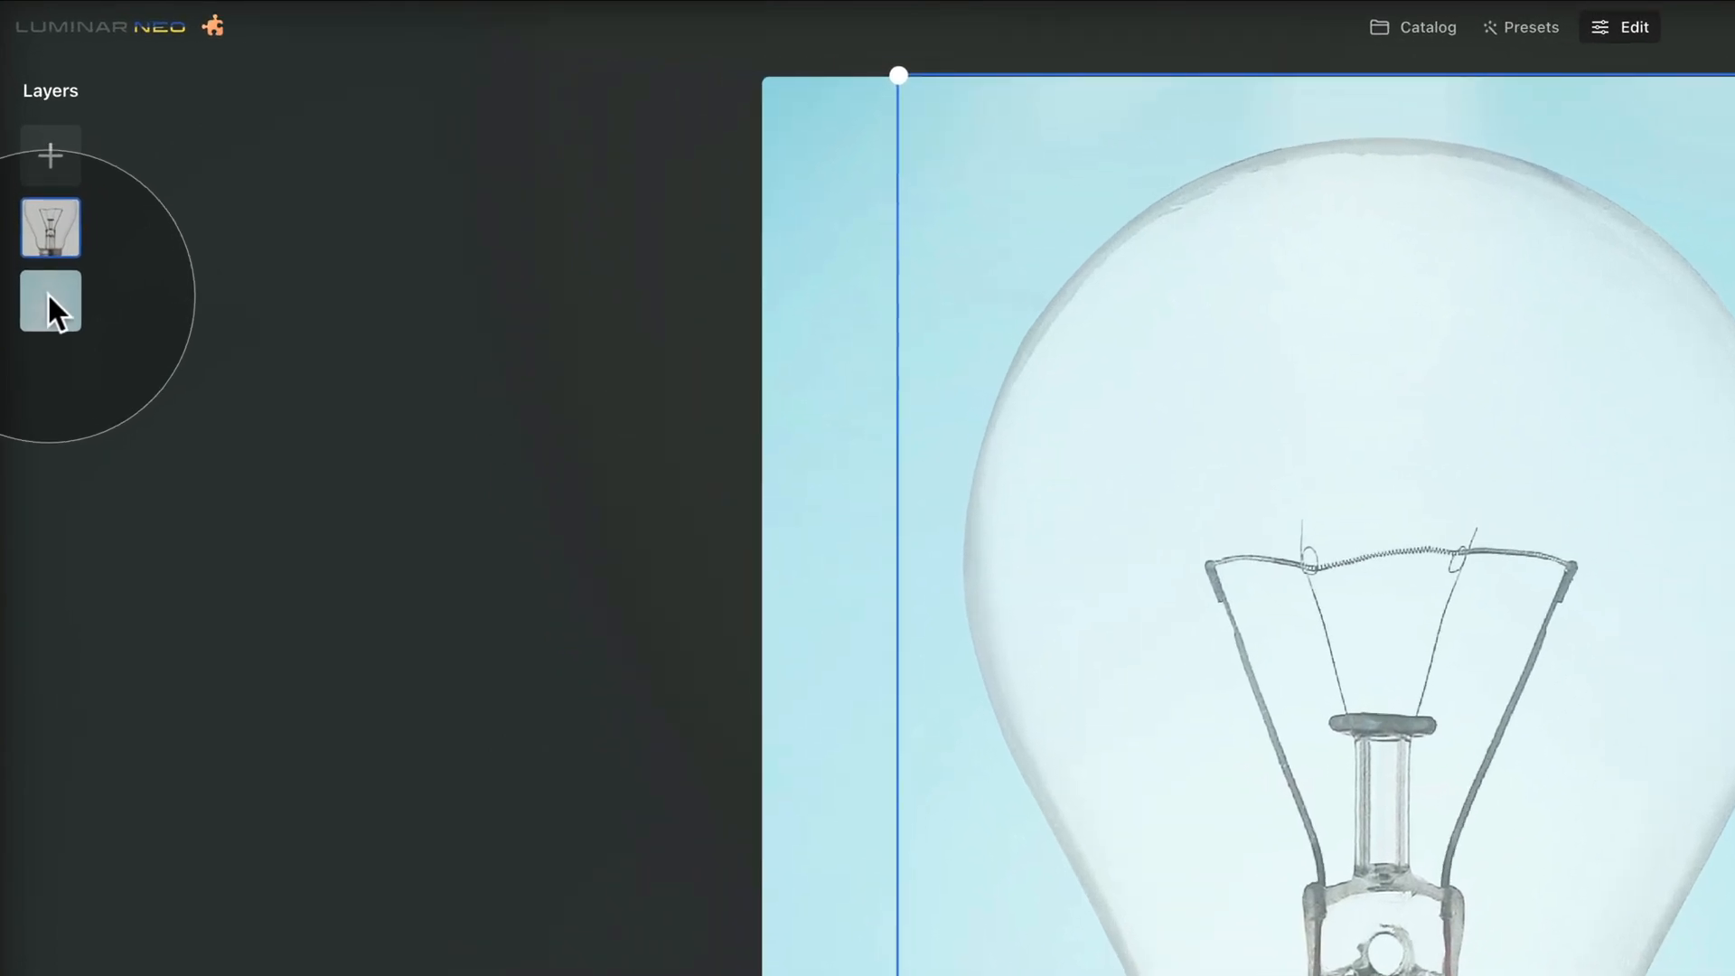
pyautogui.click(48, 295)
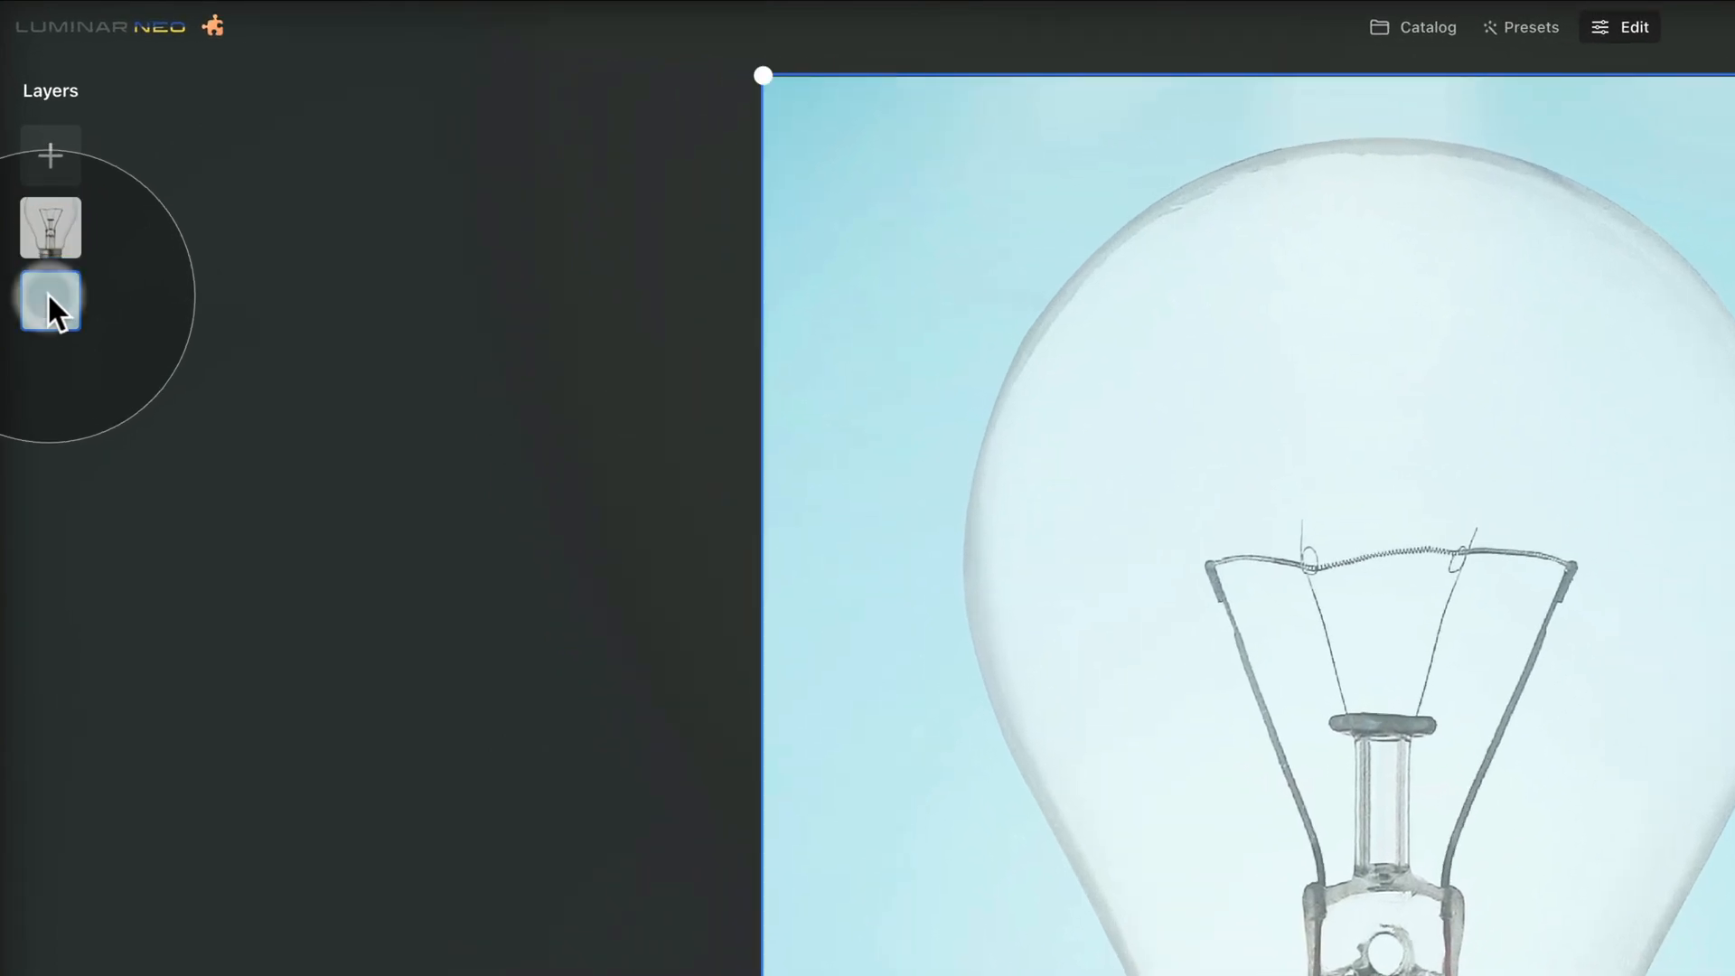
pyautogui.click(57, 215)
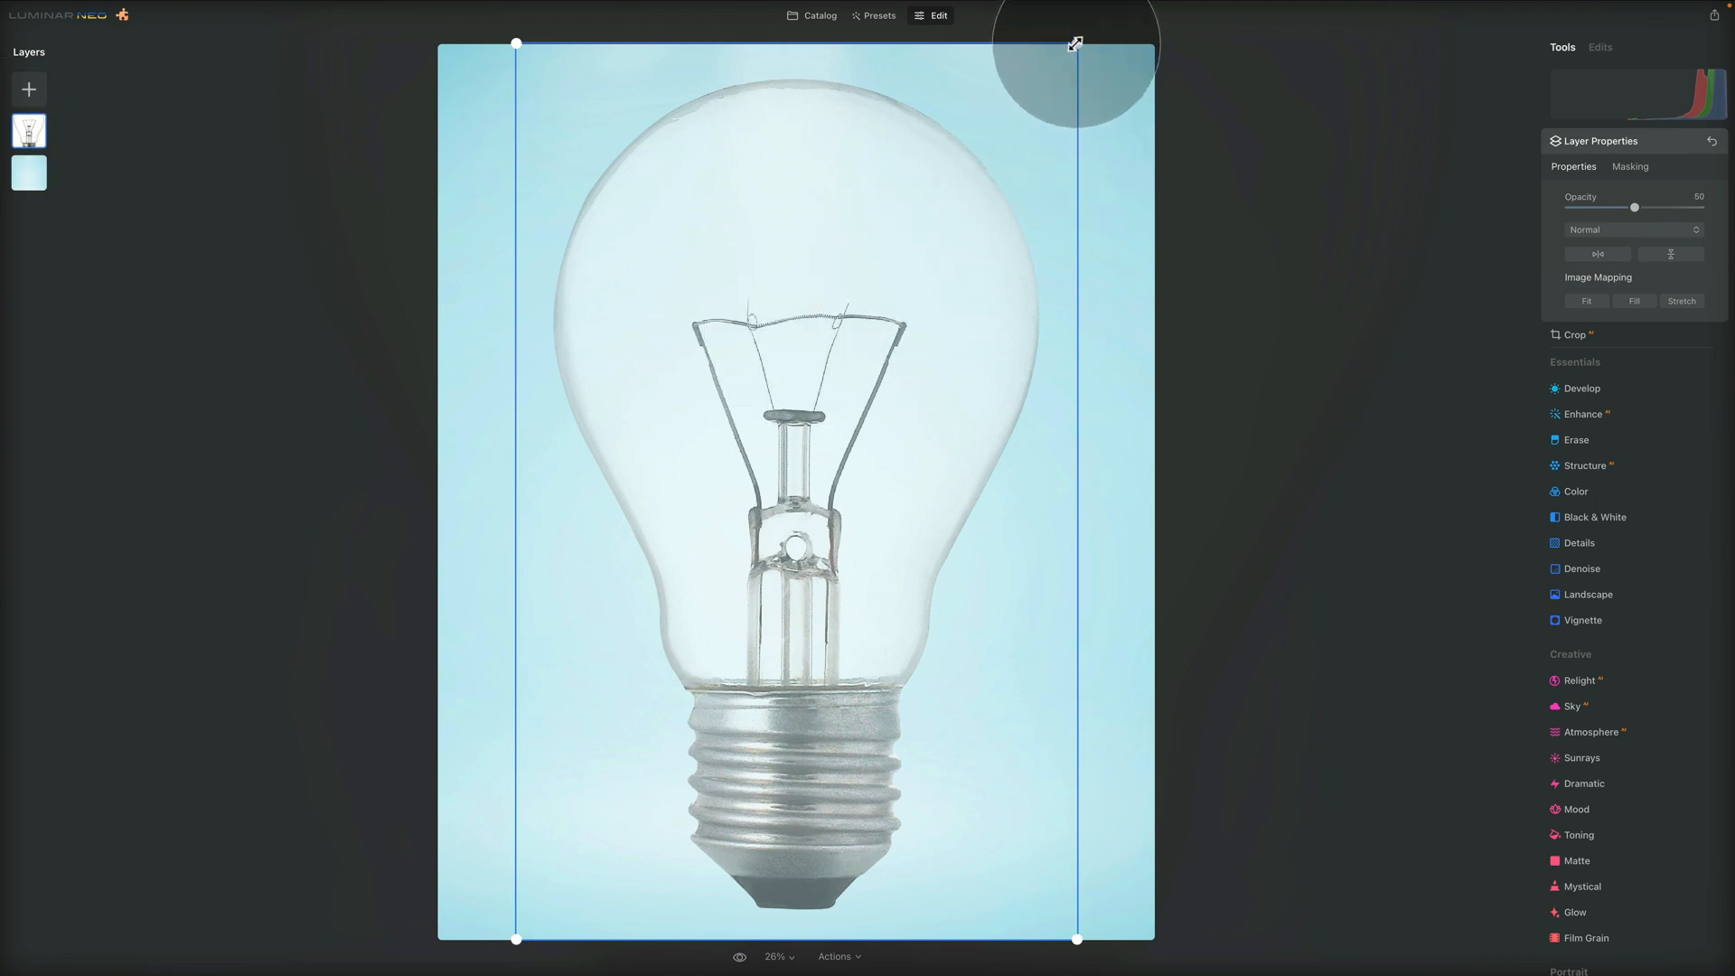
# Scale the bulb layer down to about two thirds of the canvas height and centre it in the background's upper part
pyautogui.moveTo(1076, 42); pyautogui.dragTo(975, 235)
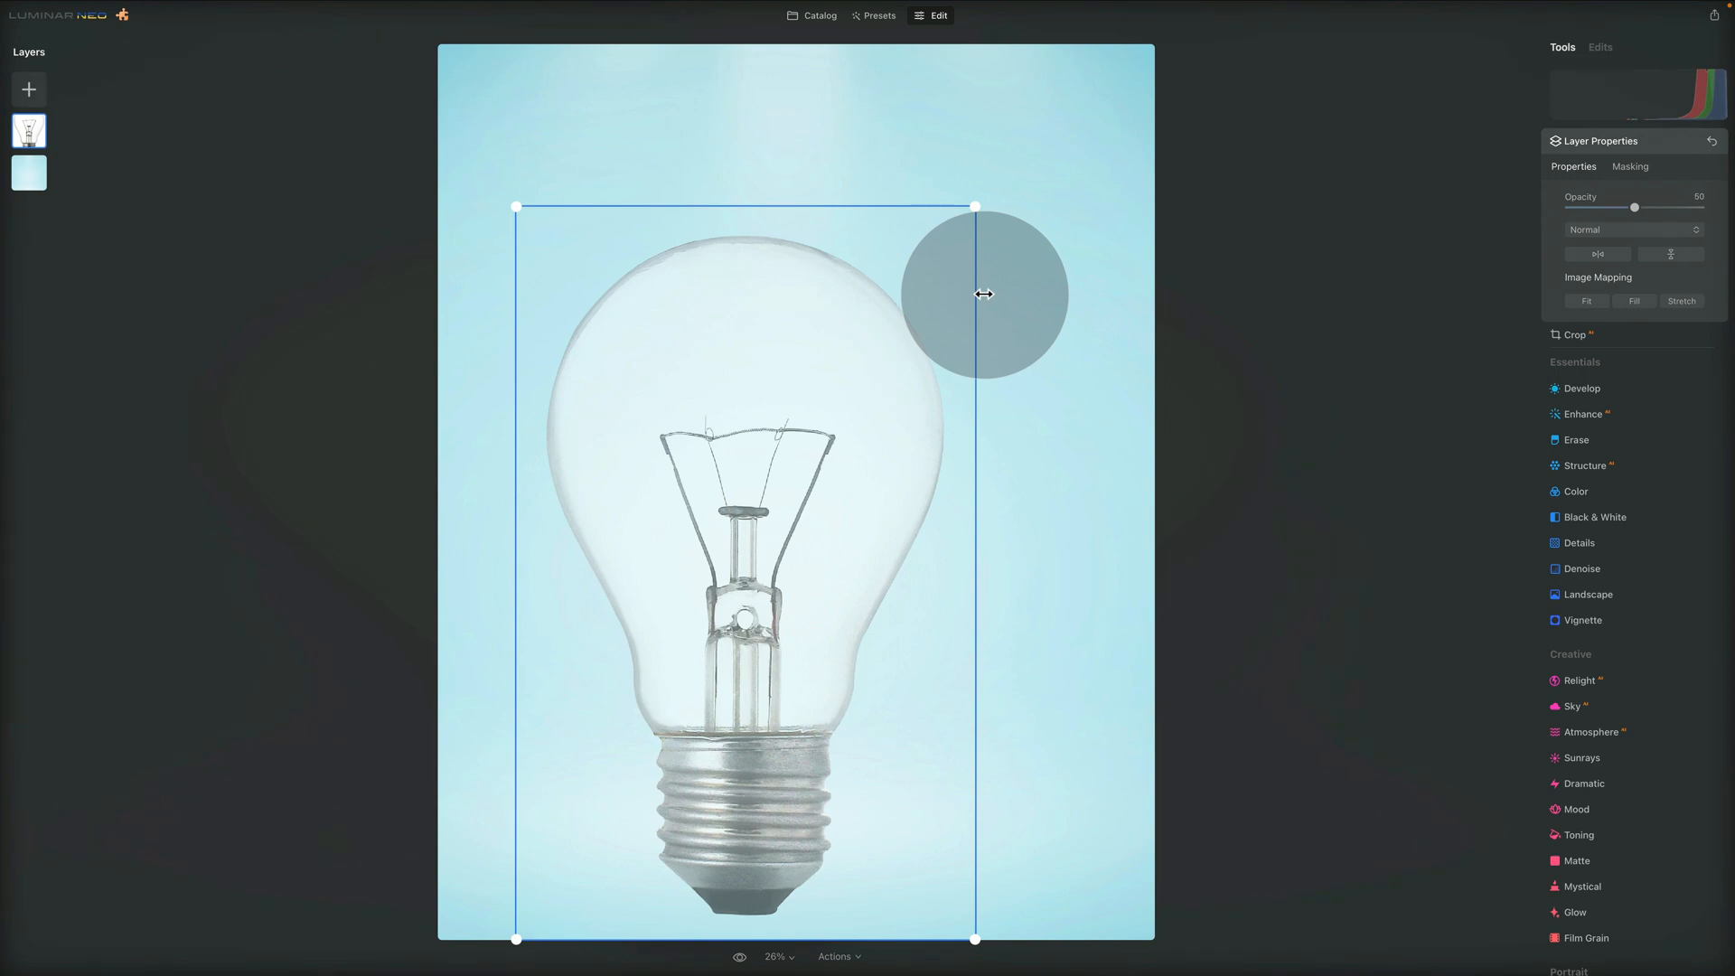
pyautogui.moveTo(736, 412); pyautogui.dragTo(785, 320)
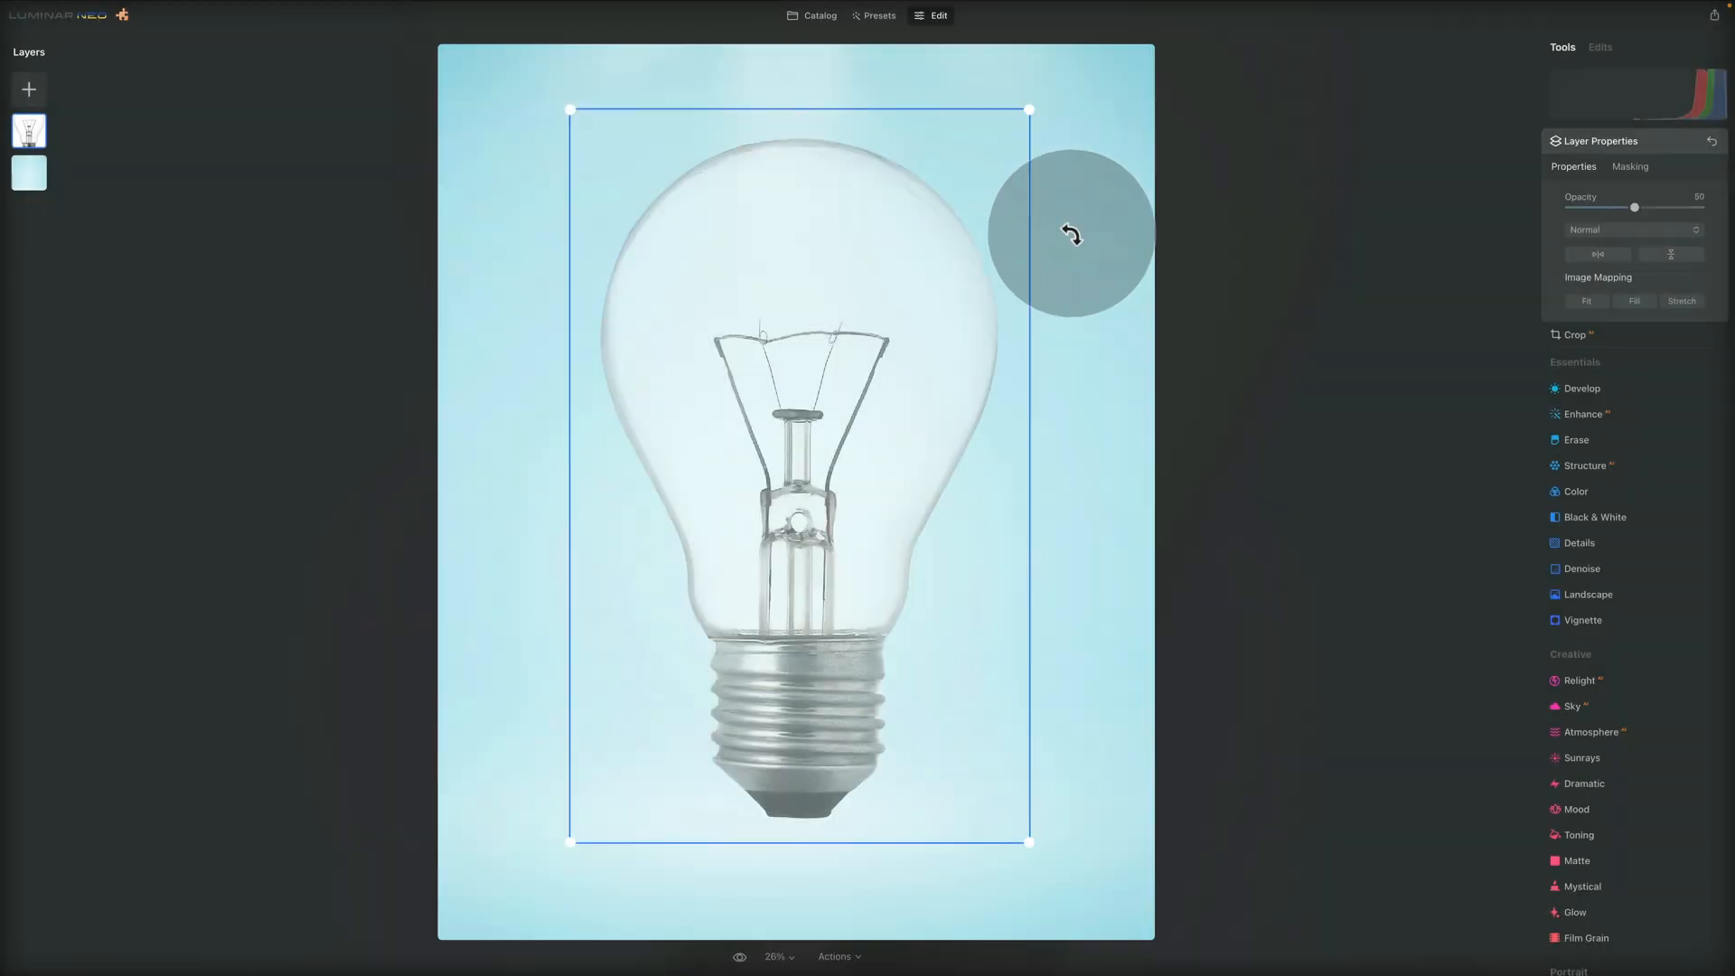
pyautogui.moveTo(1029, 114); pyautogui.dragTo(934, 254)
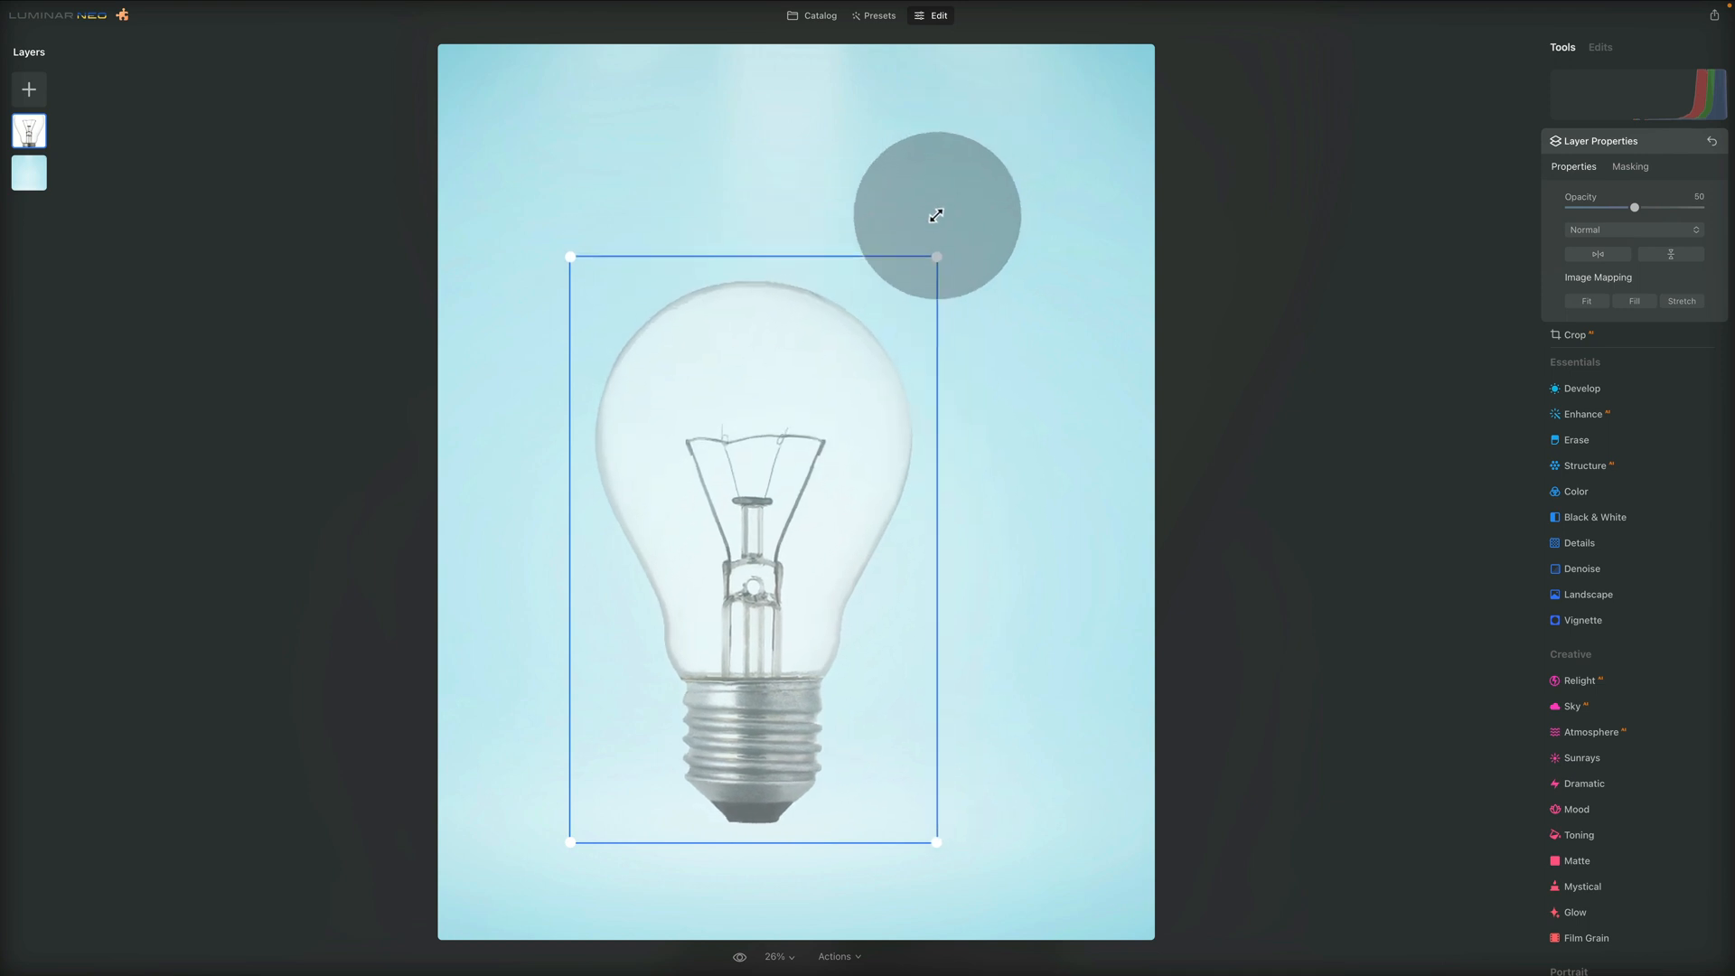
pyautogui.moveTo(833, 492); pyautogui.dragTo(816, 356)
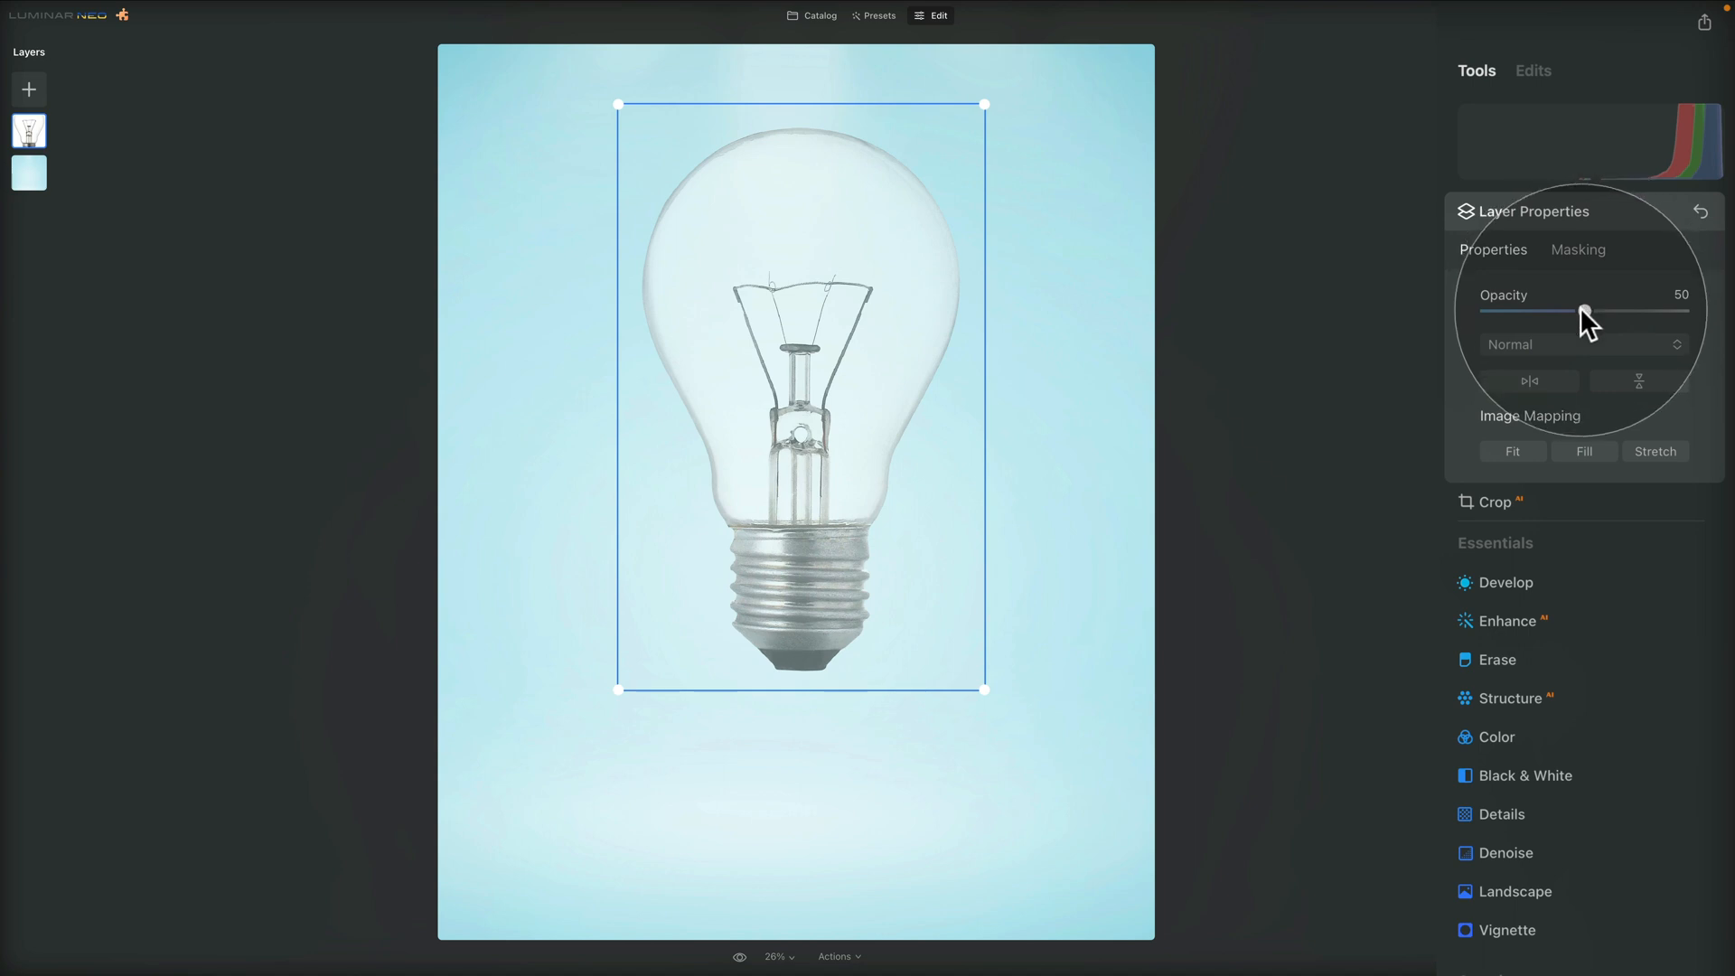
# Set the bulb layer's opacity to 100 and its blend mode to Multiply
pyautogui.moveTo(1582, 309); pyautogui.dragTo(1717, 319)
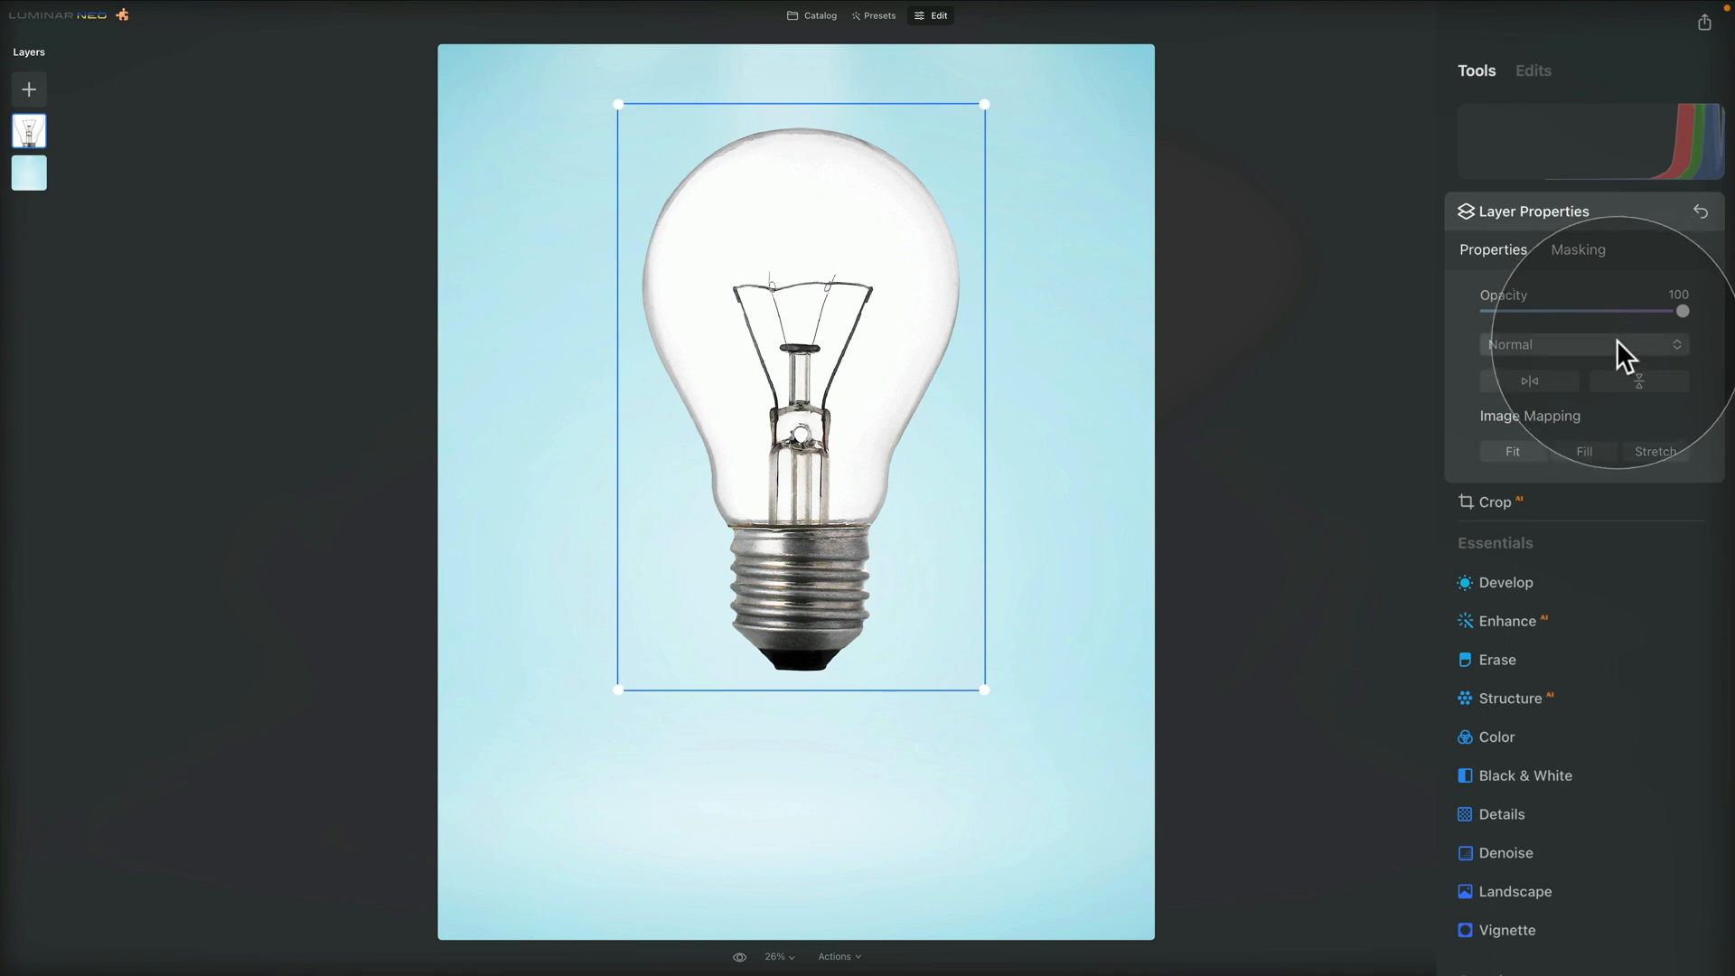
pyautogui.click(1617, 344)
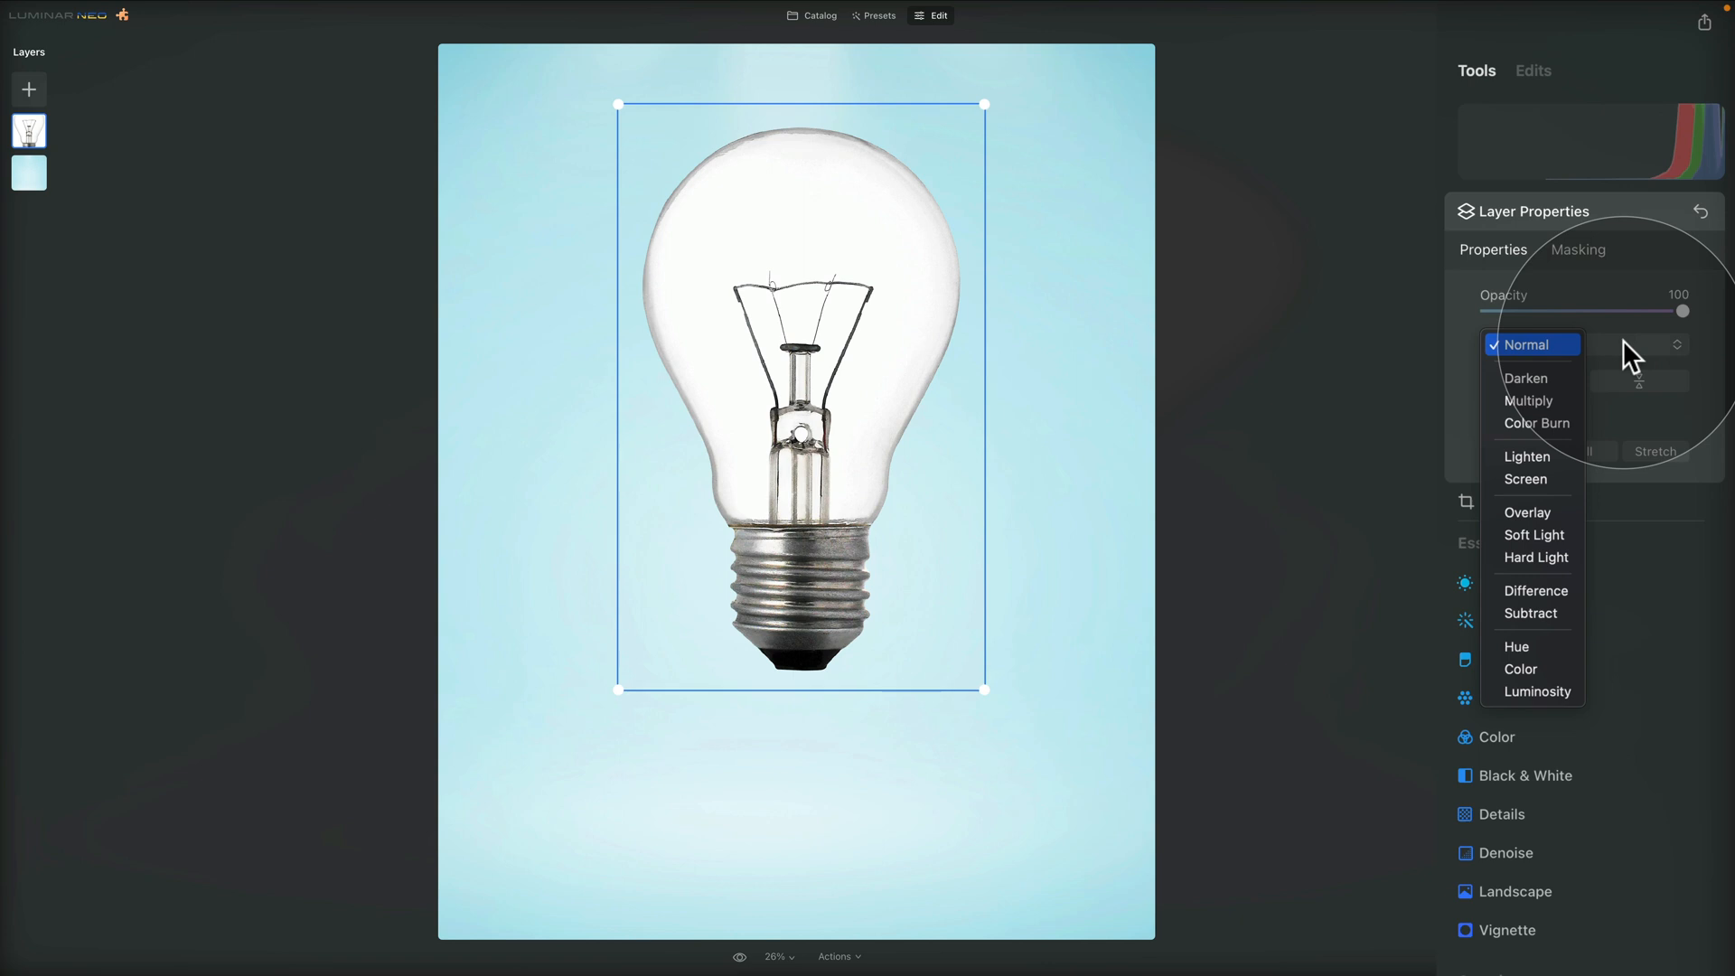
pyautogui.click(1695, 349)
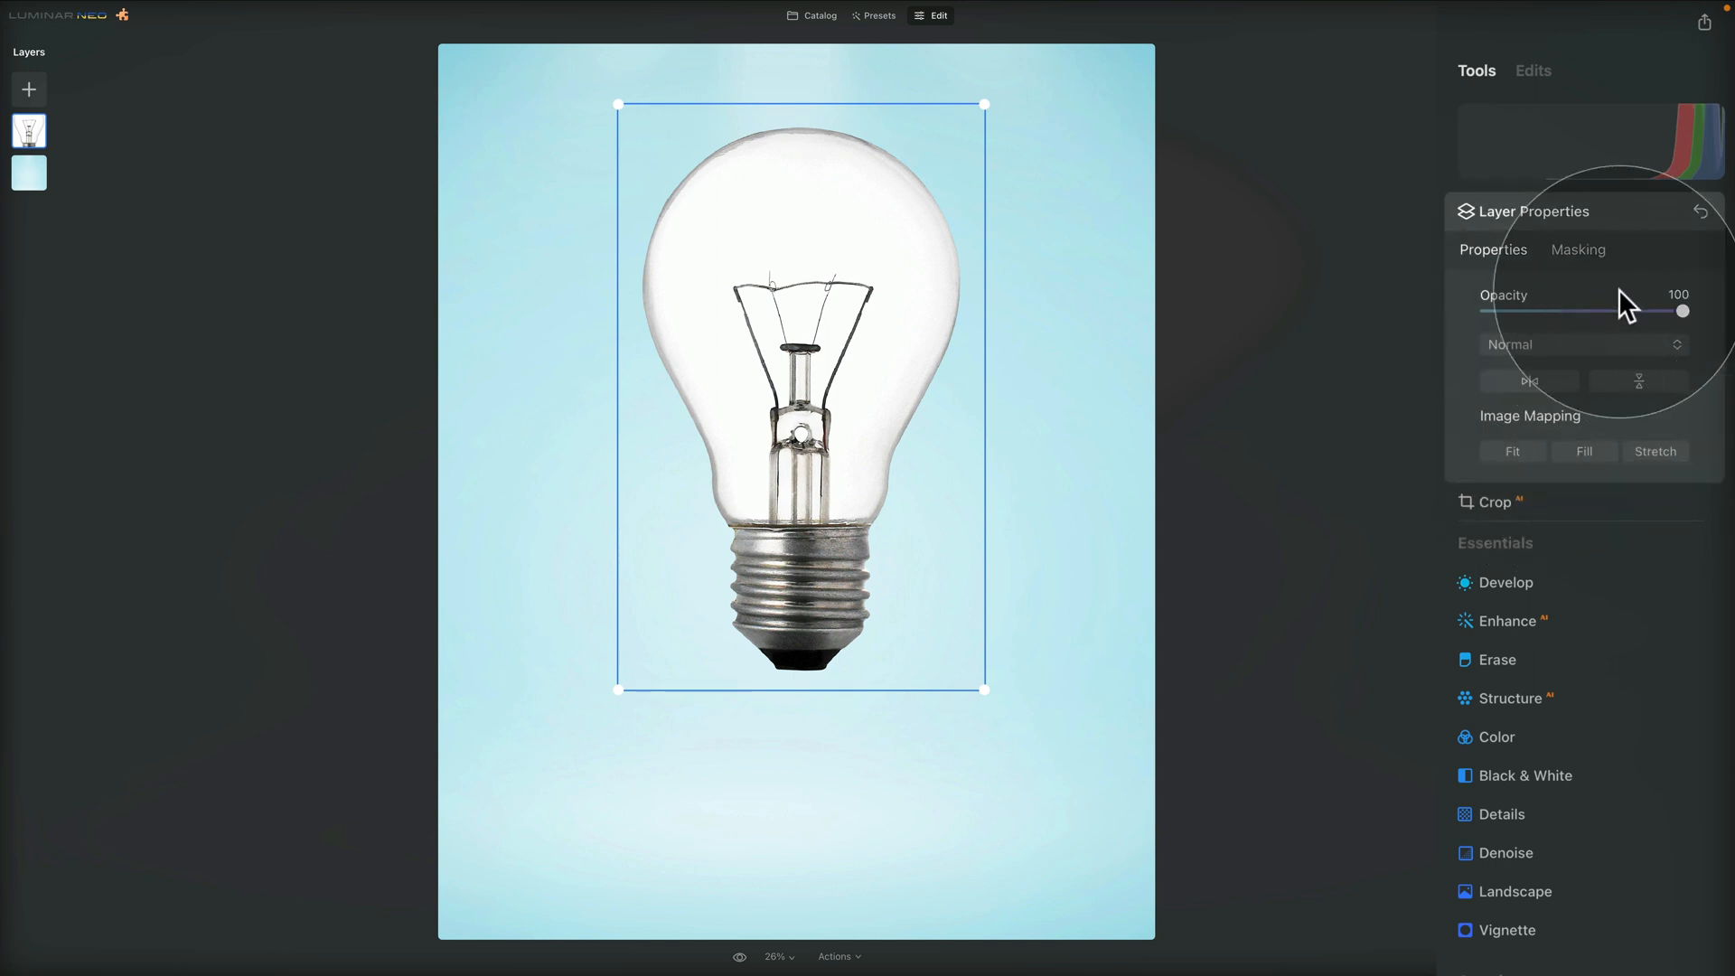
pyautogui.moveTo(1695, 308); pyautogui.dragTo(1690, 308)
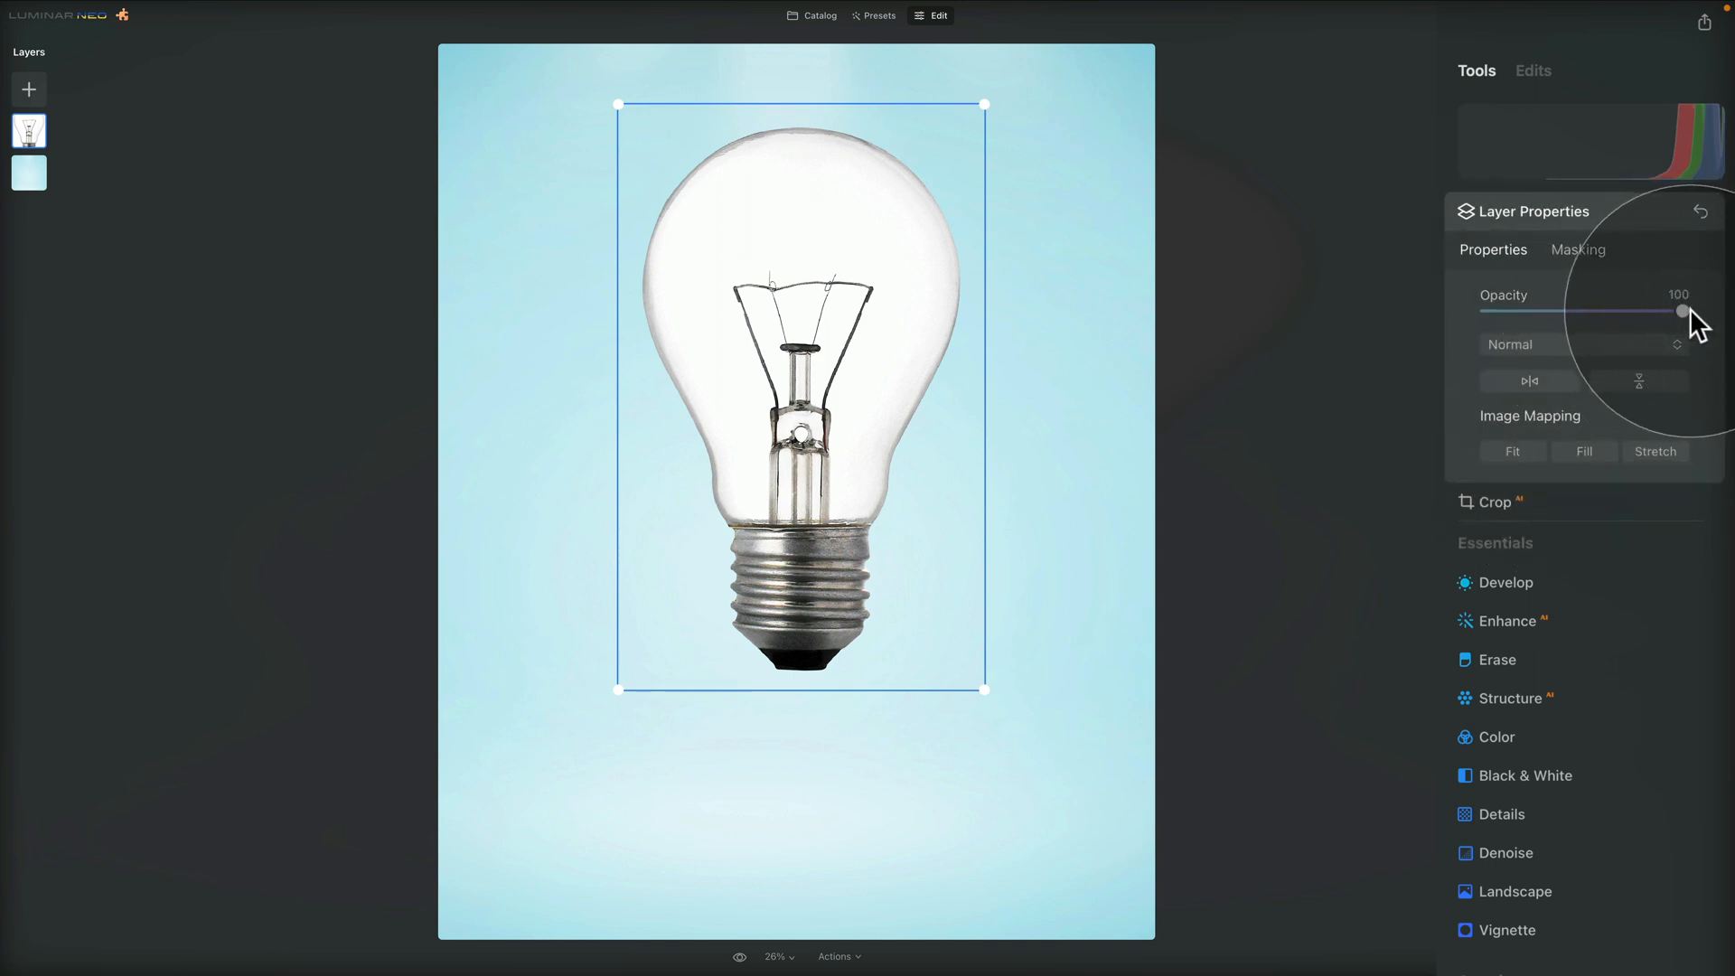
pyautogui.click(1635, 343)
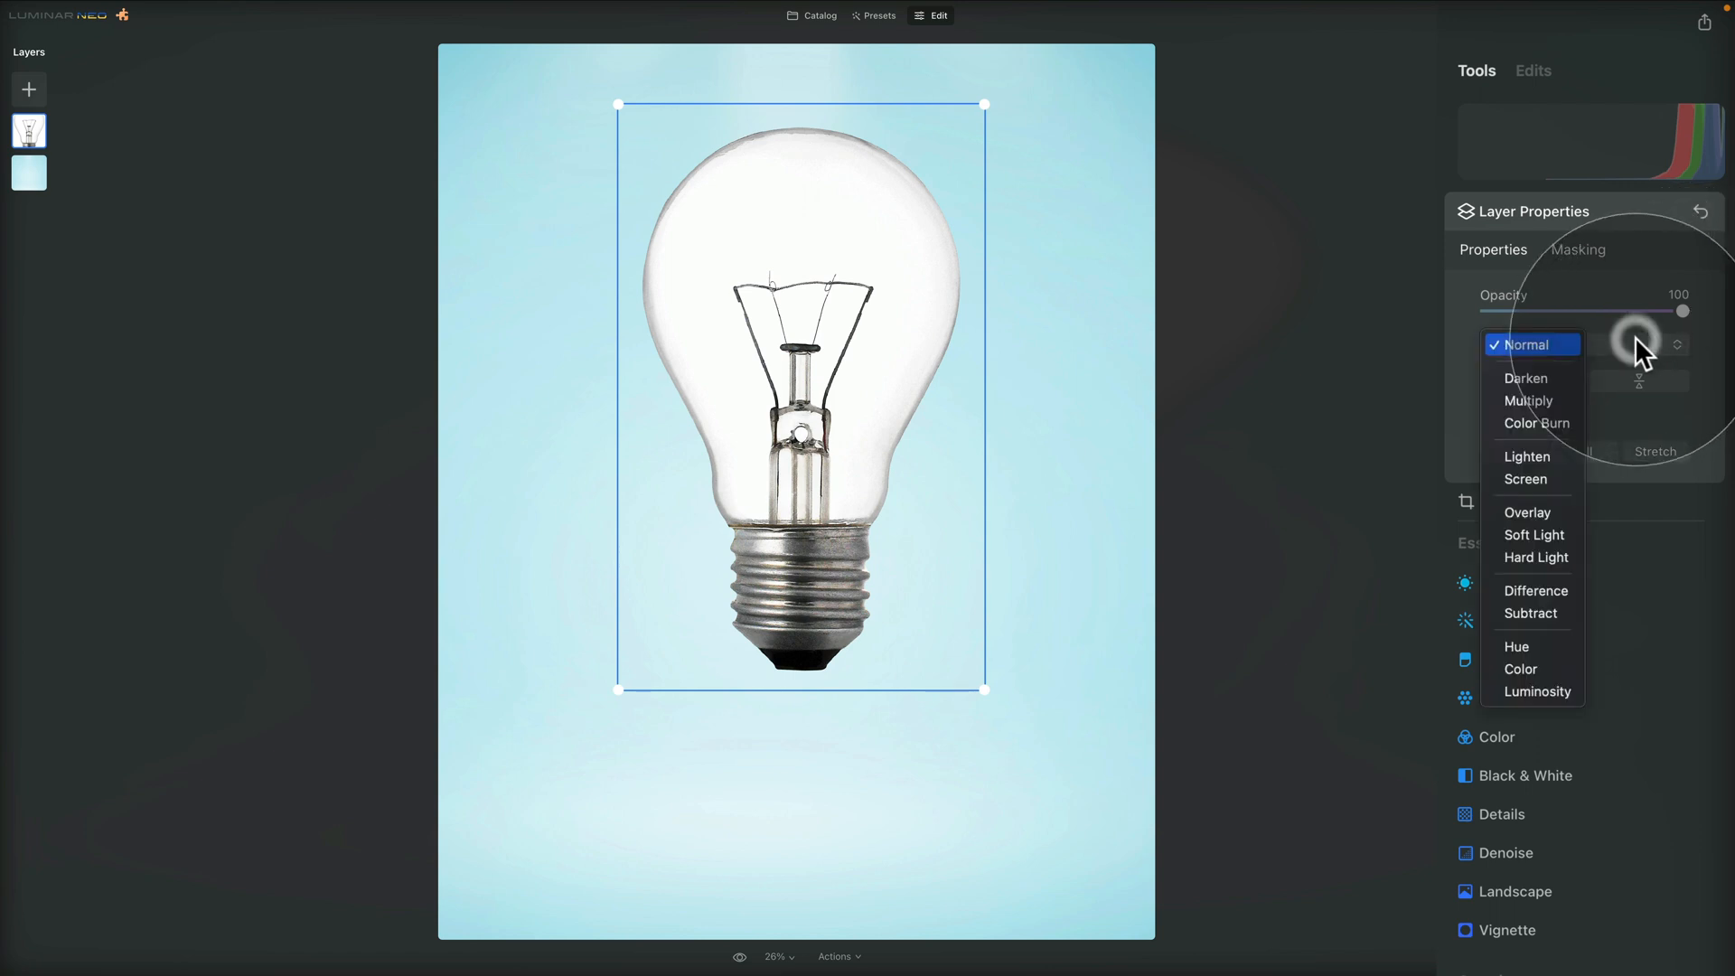
pyautogui.click(1524, 404)
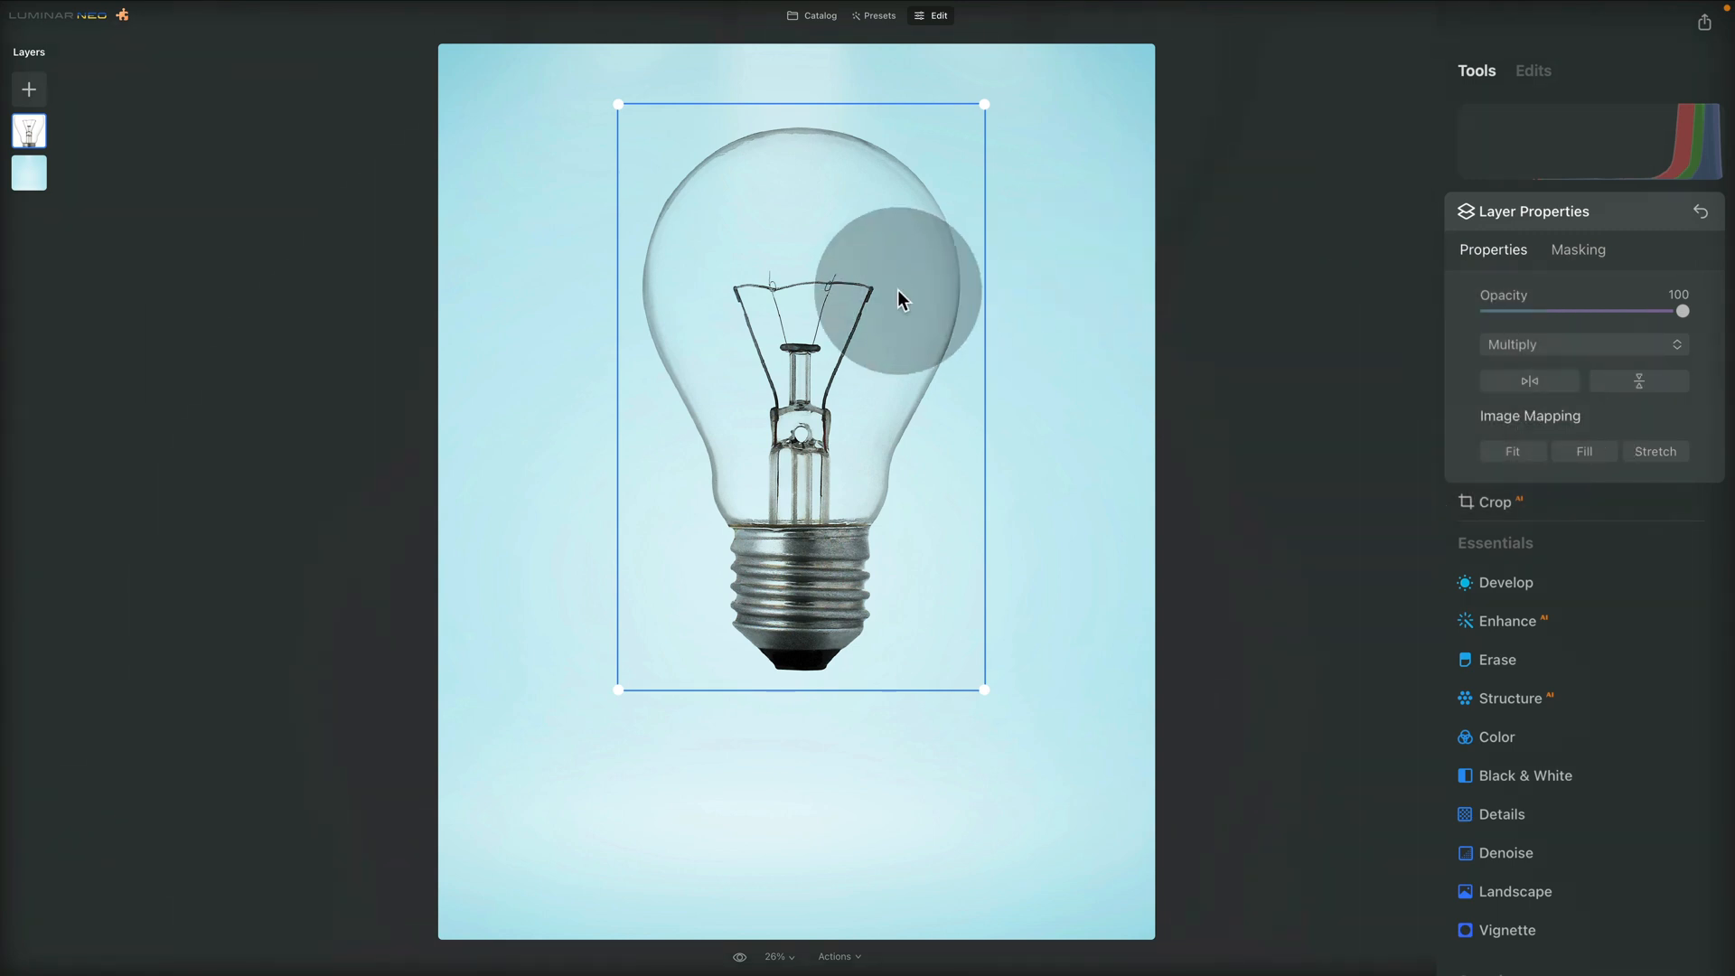
pyautogui.moveTo(899, 291); pyautogui.dragTo(849, 295)
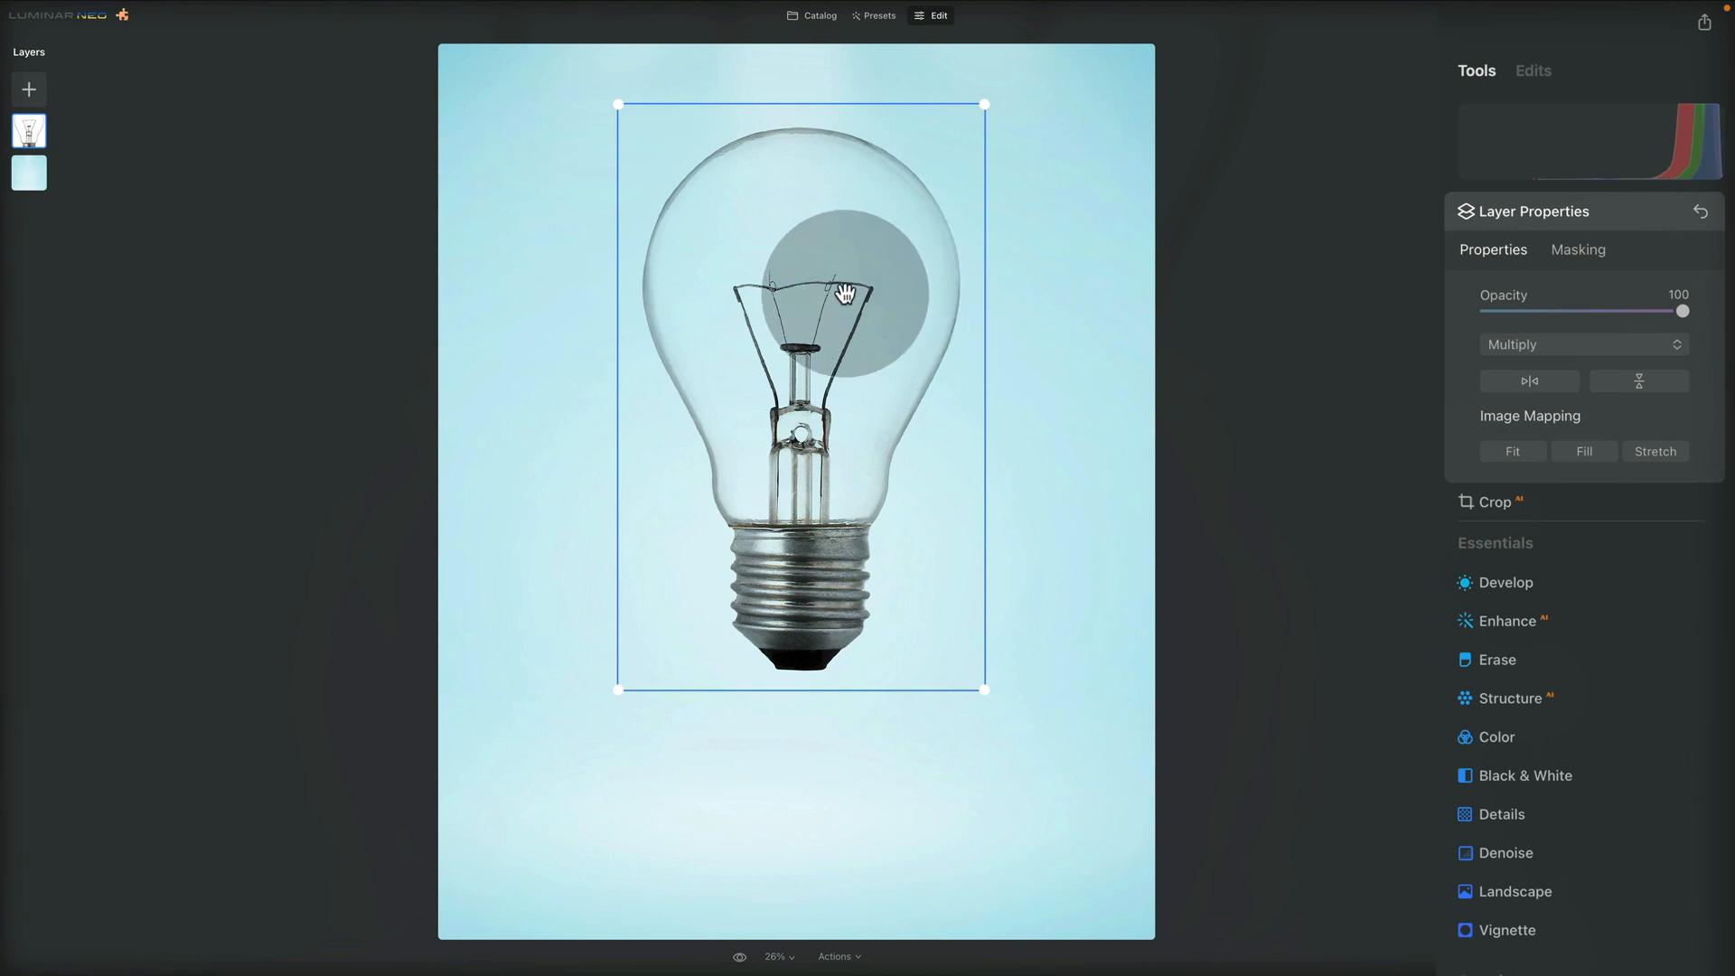
pyautogui.moveTo(845, 294); pyautogui.dragTo(893, 279)
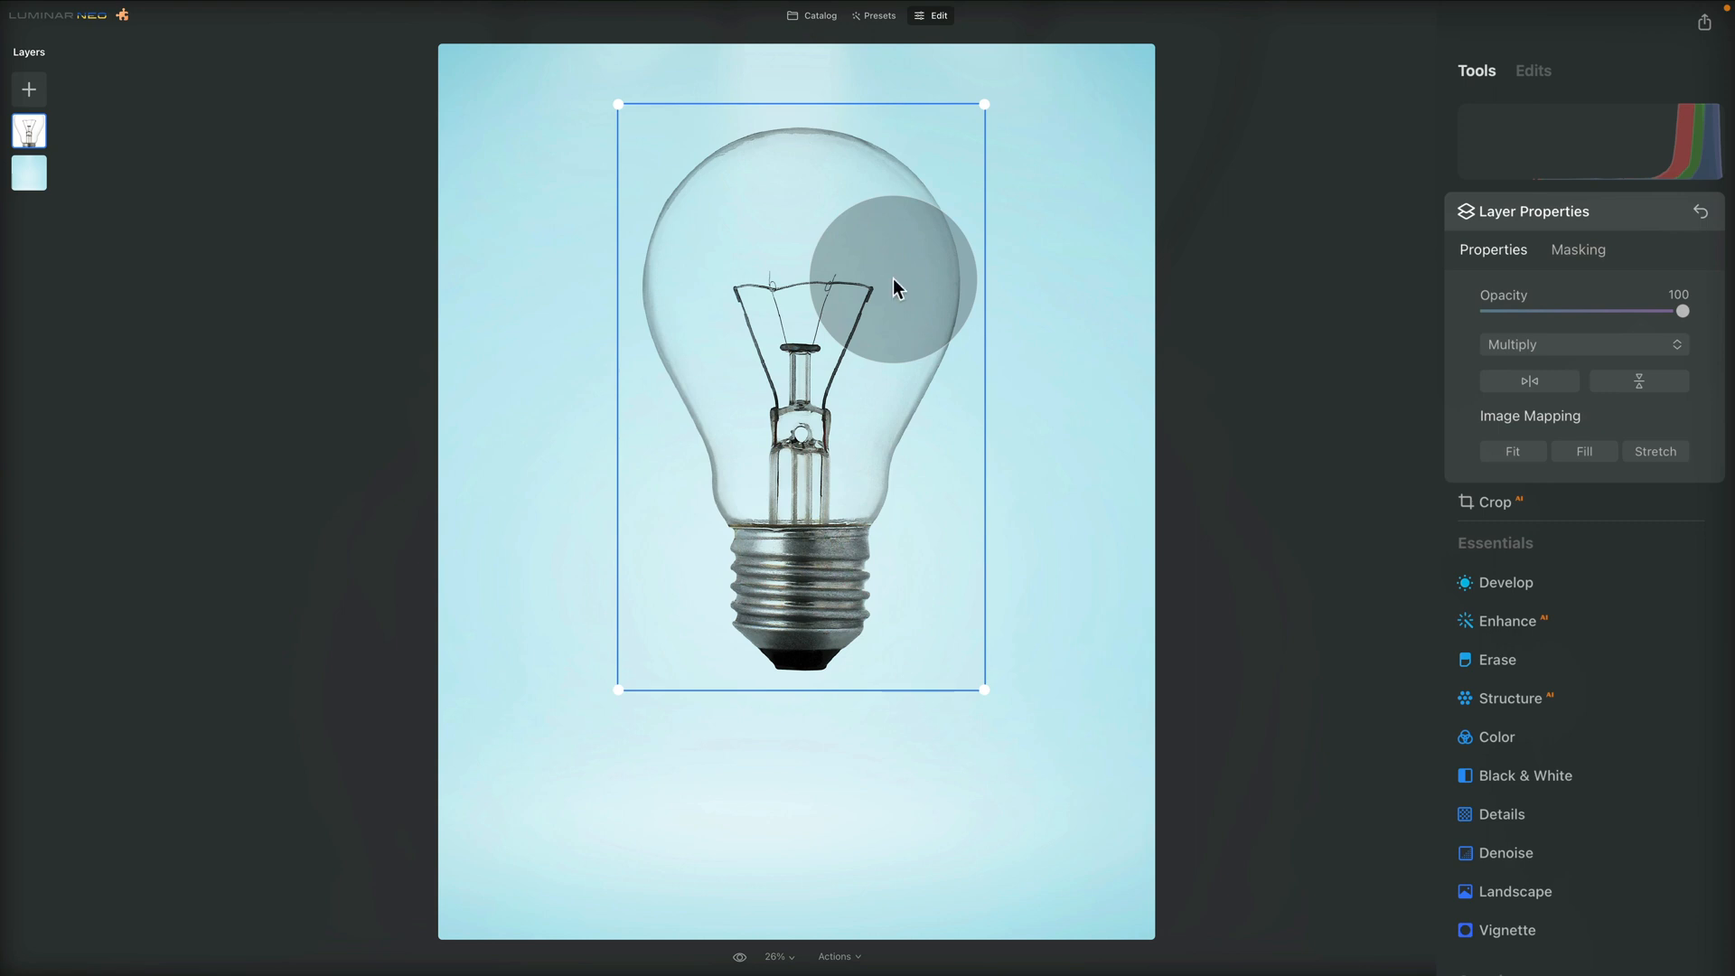
pyautogui.moveTo(893, 282); pyautogui.dragTo(875, 318)
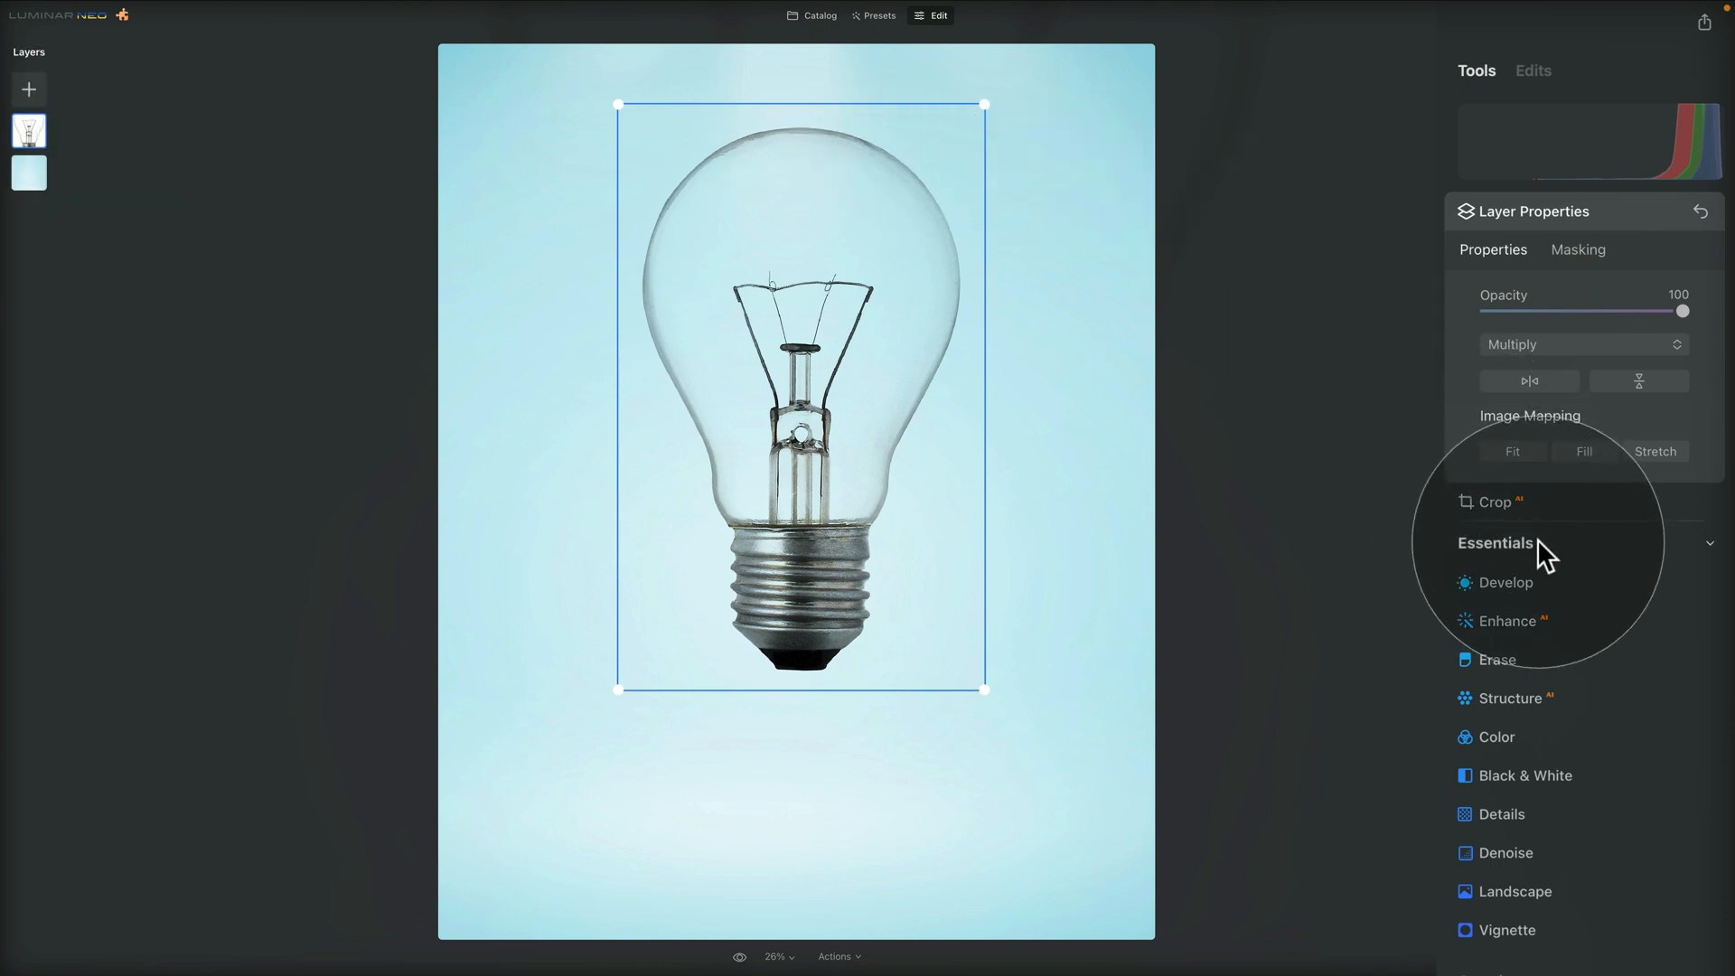
# Mark the bulb's filament, support wires and inner glass stem down to the metal cap for removal with the Erase tool
pyautogui.click(1511, 659)
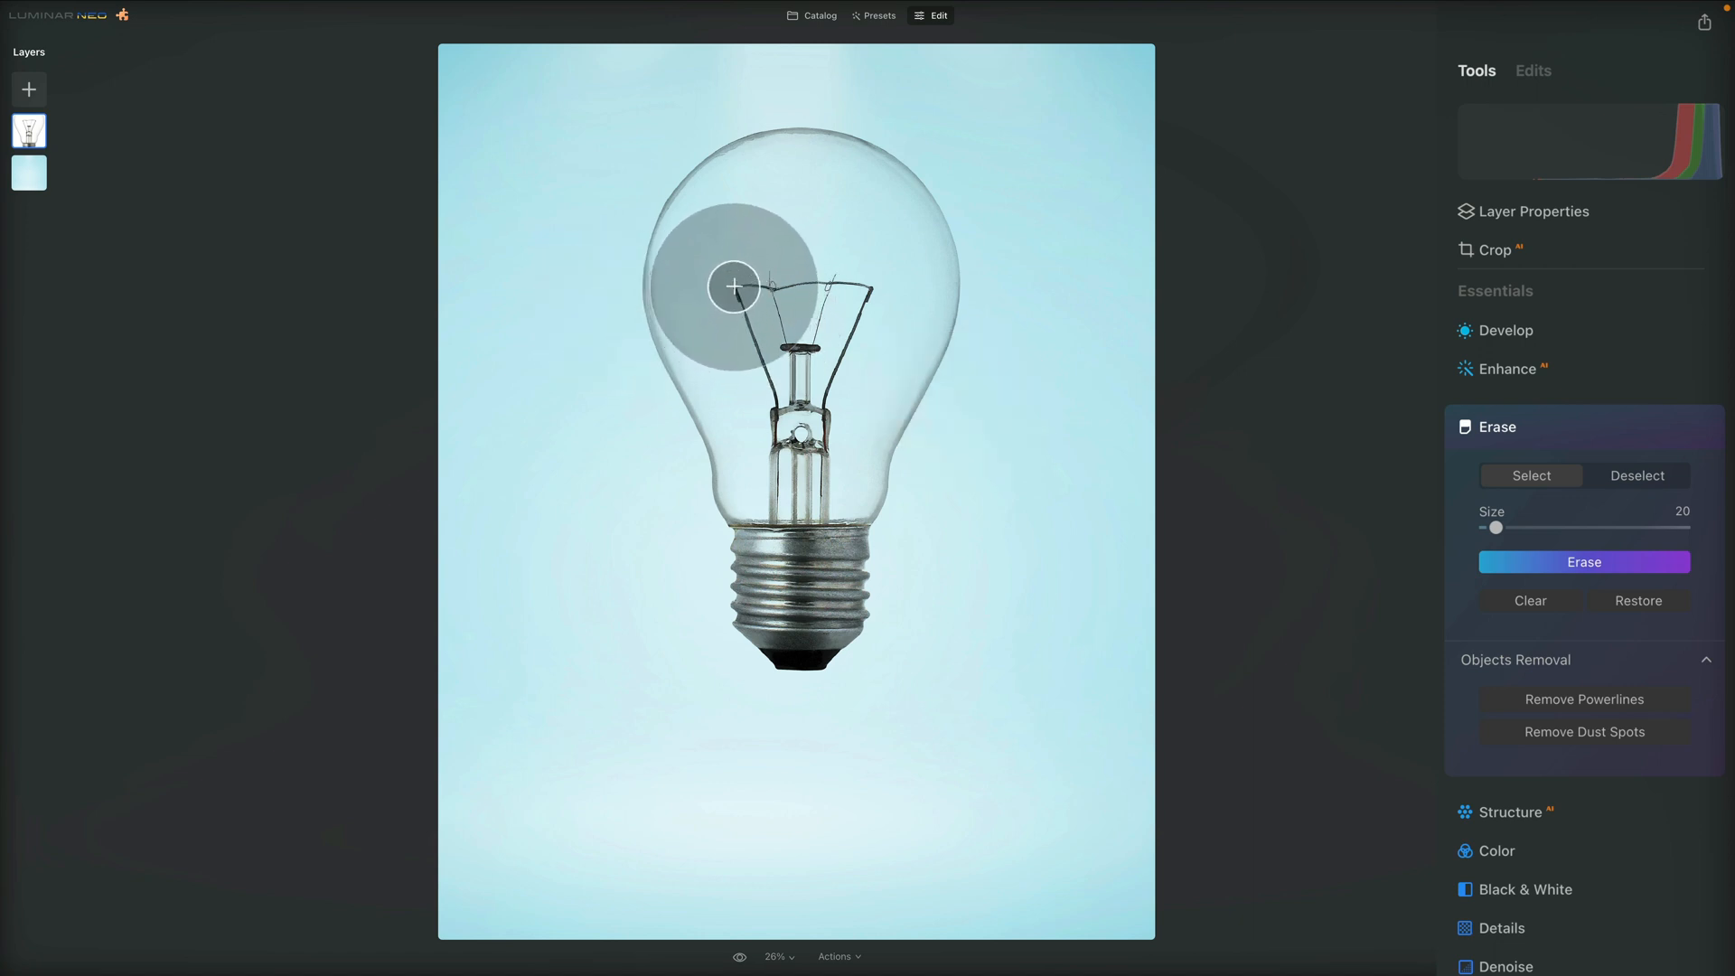
pyautogui.moveTo(732, 287); pyautogui.dragTo(775, 398)
pyautogui.moveTo(783, 284); pyautogui.dragTo(838, 280)
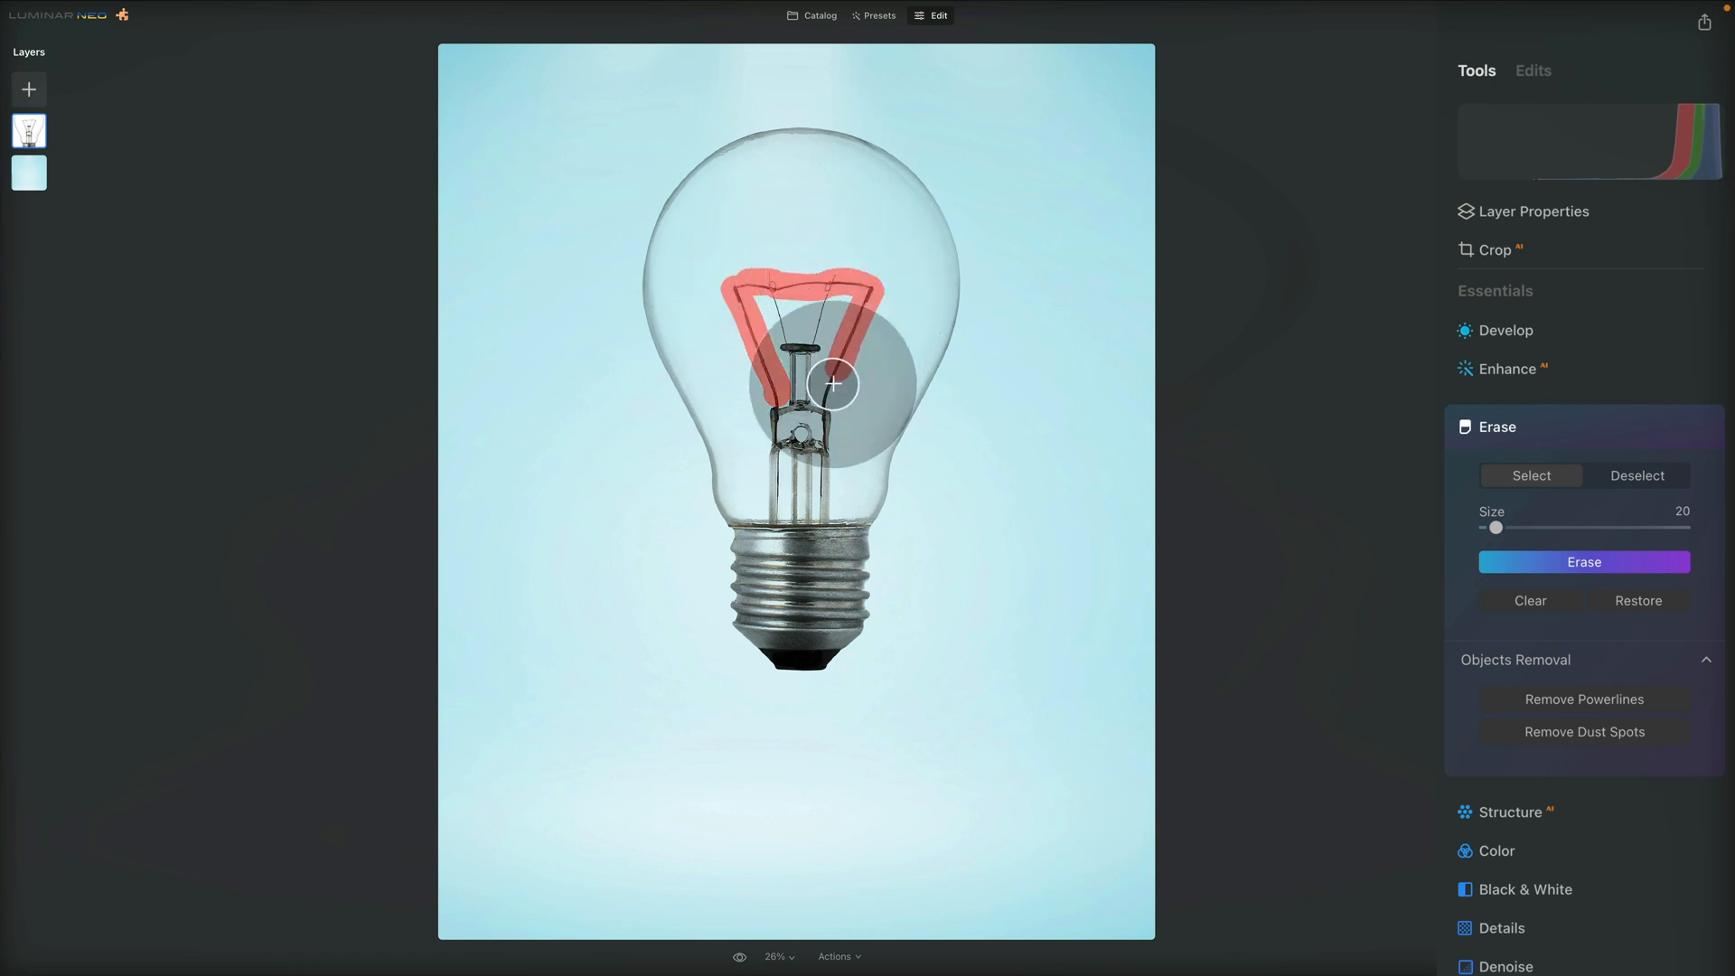
pyautogui.moveTo(798, 399); pyautogui.dragTo(789, 353)
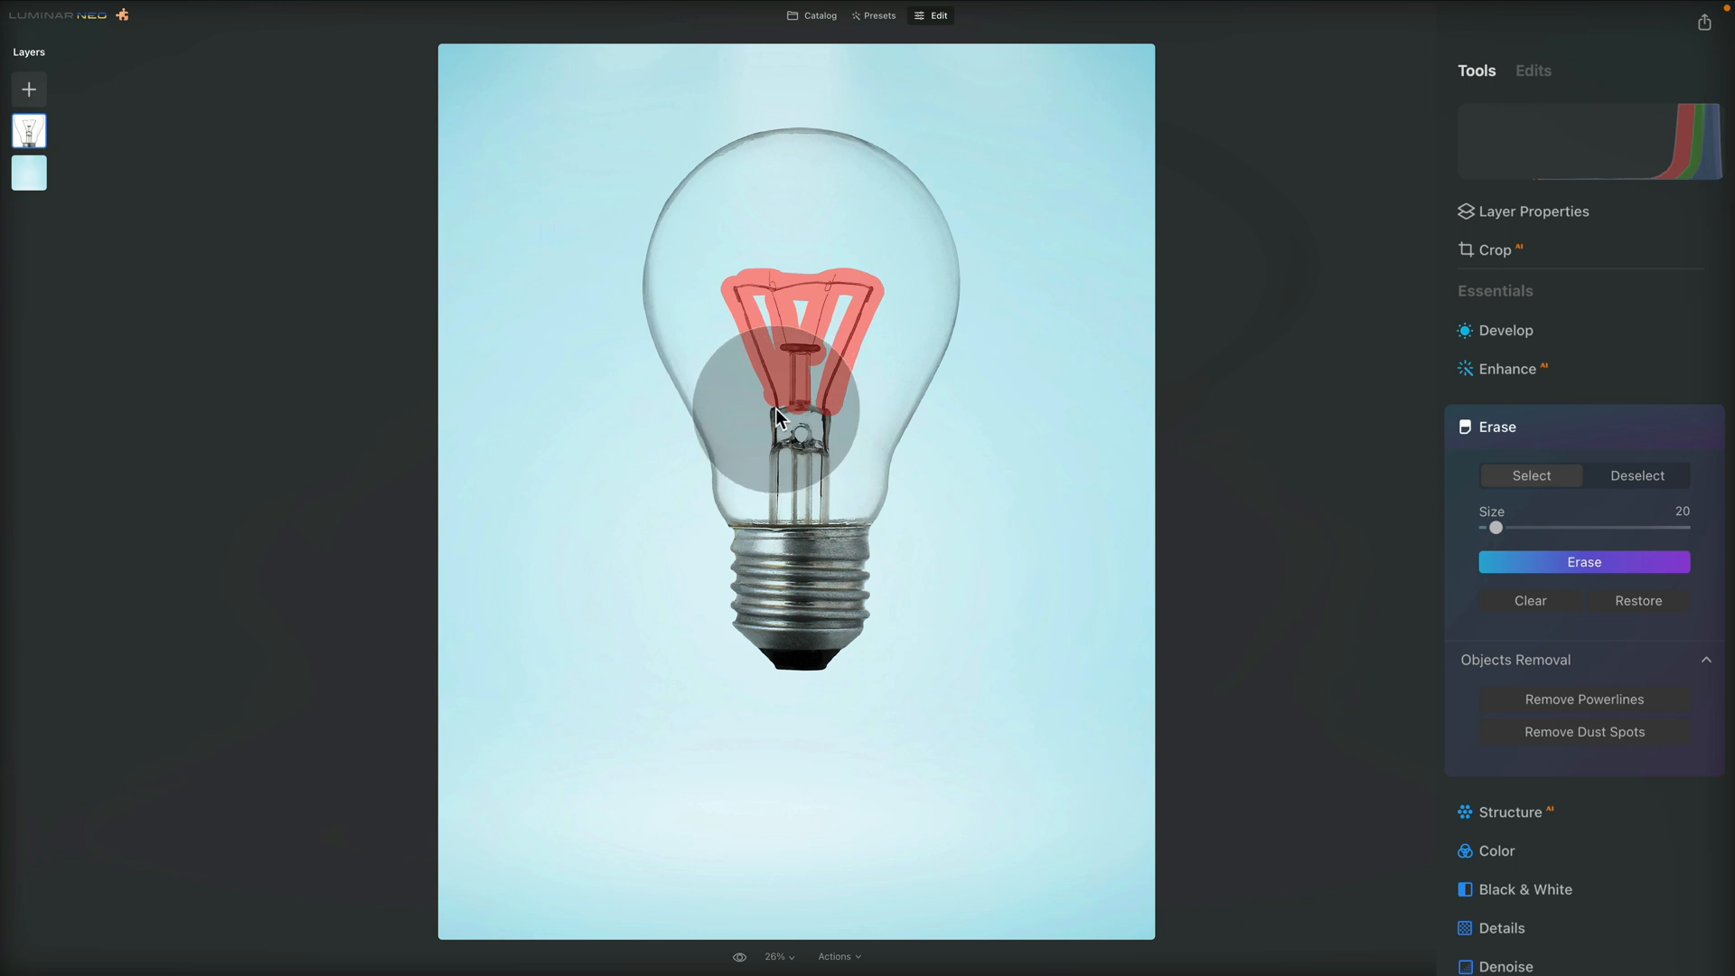
pyautogui.moveTo(773, 411)
pyautogui.mouseDown()
pyautogui.moveTo(825, 411)
pyautogui.moveTo(829, 509)
pyautogui.moveTo(775, 504)
pyautogui.moveTo(775, 427)
pyautogui.moveTo(800, 427)
pyautogui.moveTo(803, 489)
pyautogui.mouseUp()
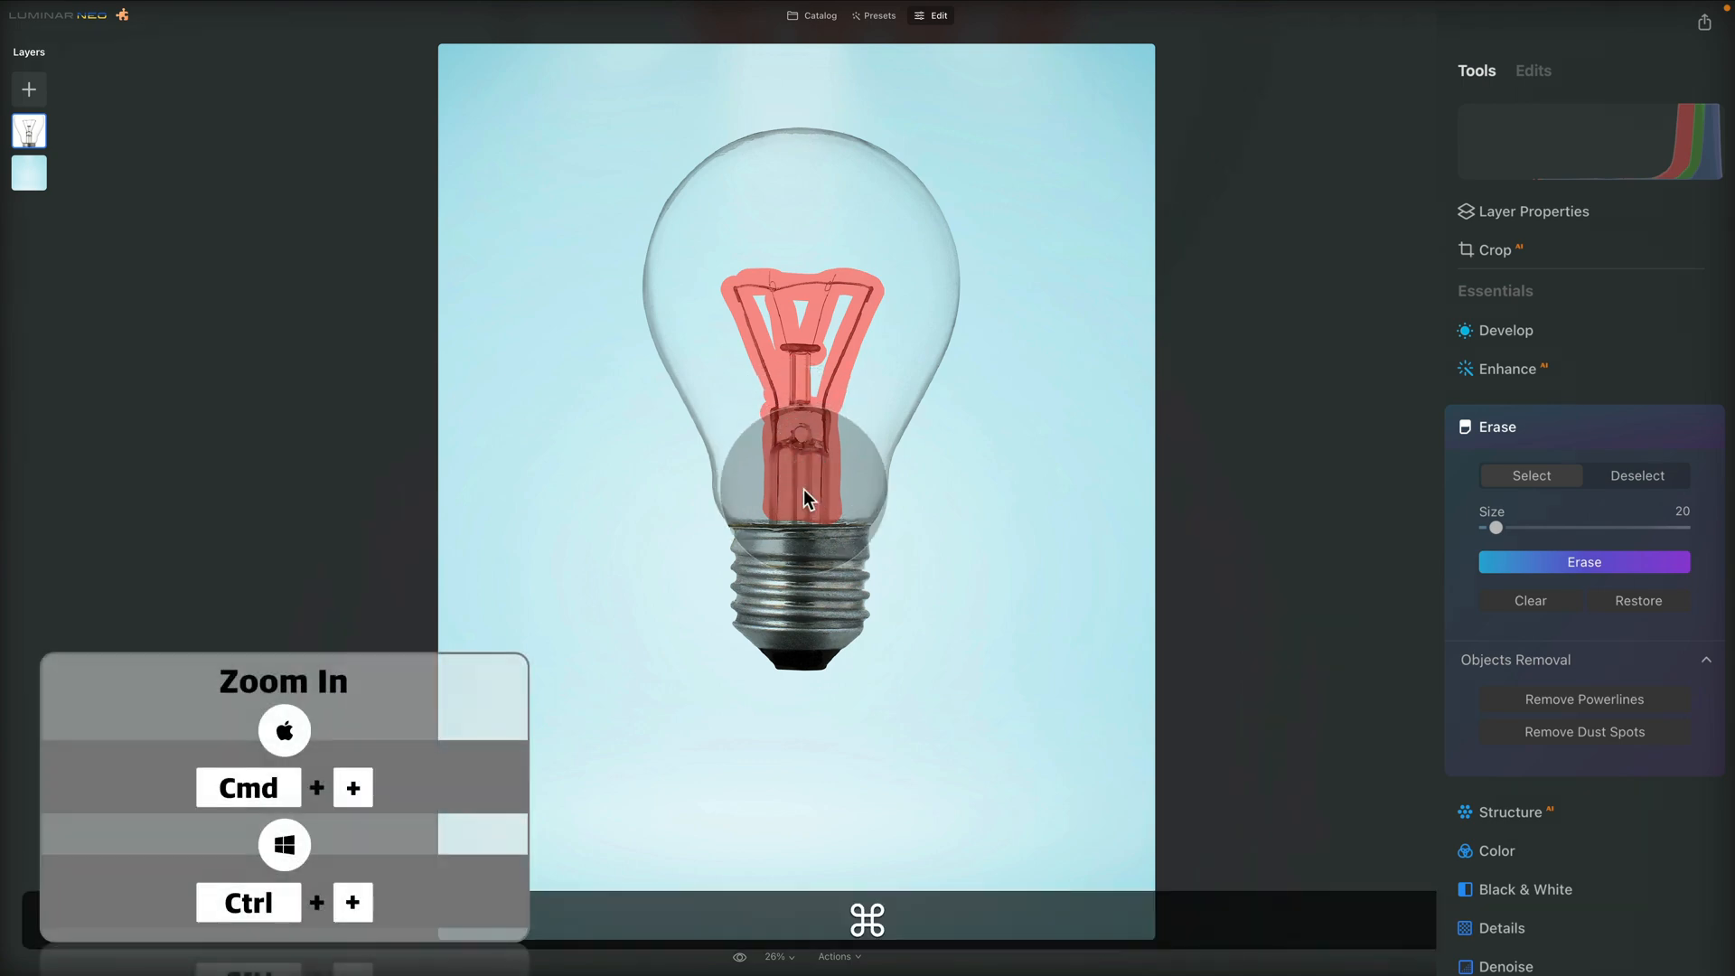
# Deselect the part of the erase selection that overlaps the rim of the bulb's metal cap, using a straight brush stroke
pyautogui.press('super+equal')
pyautogui.press('super+equal')
pyautogui.press('super+equal')
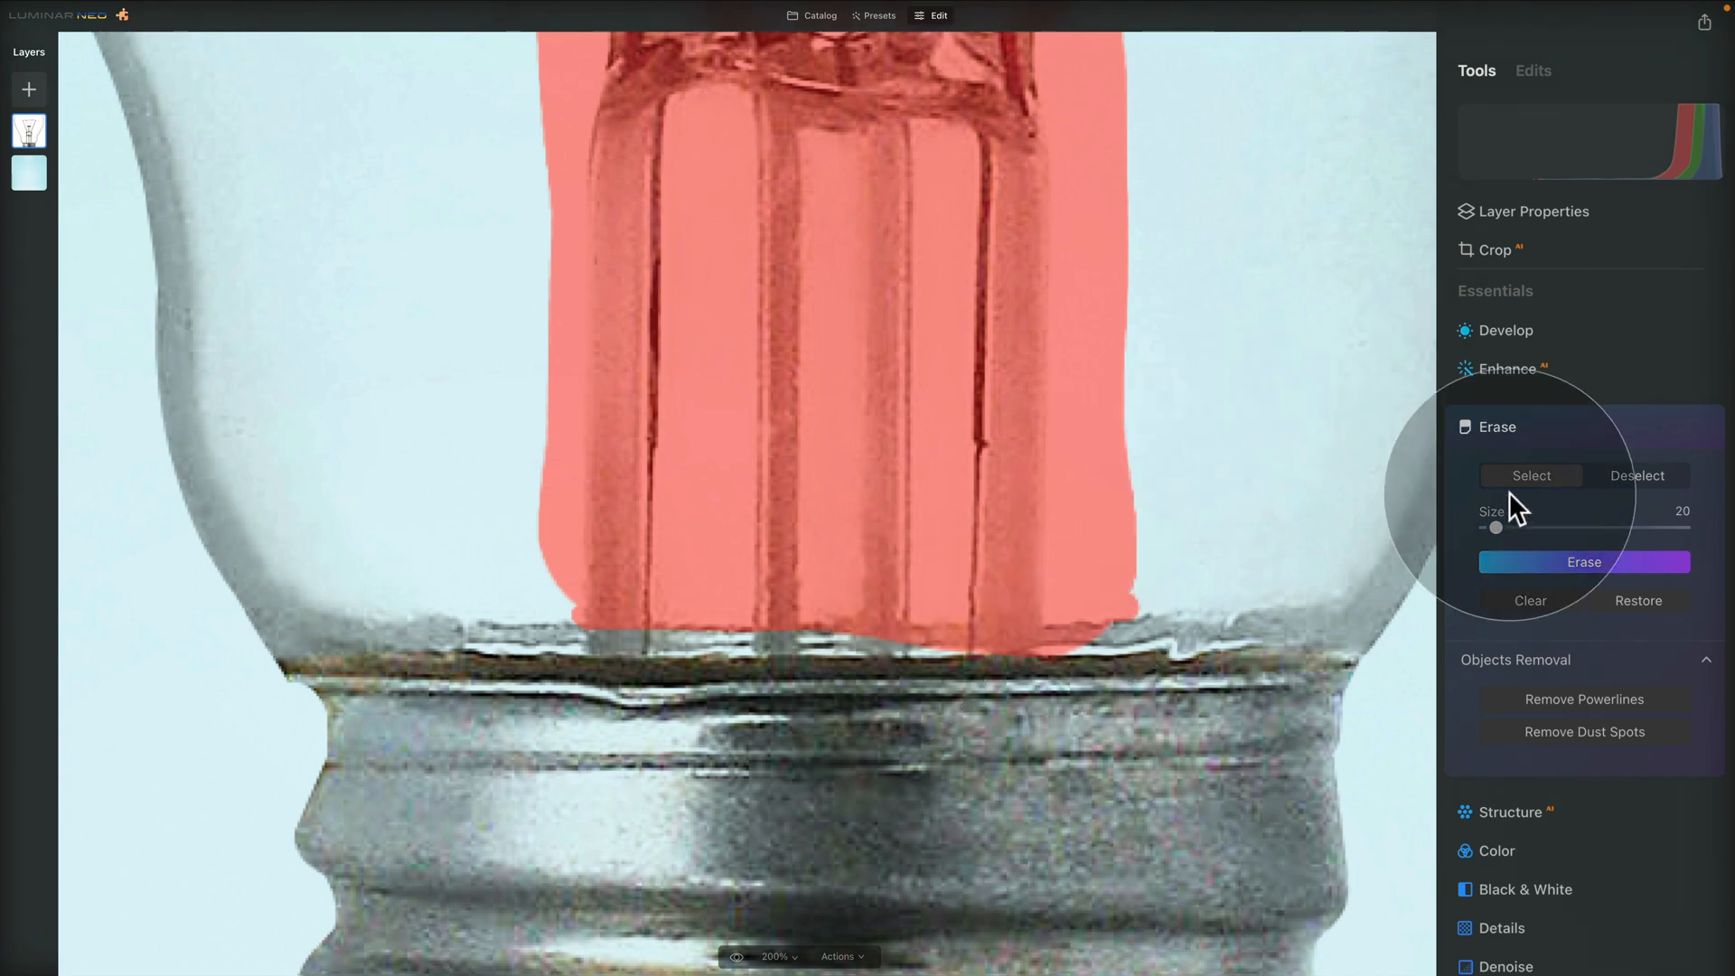
pyautogui.click(1634, 475)
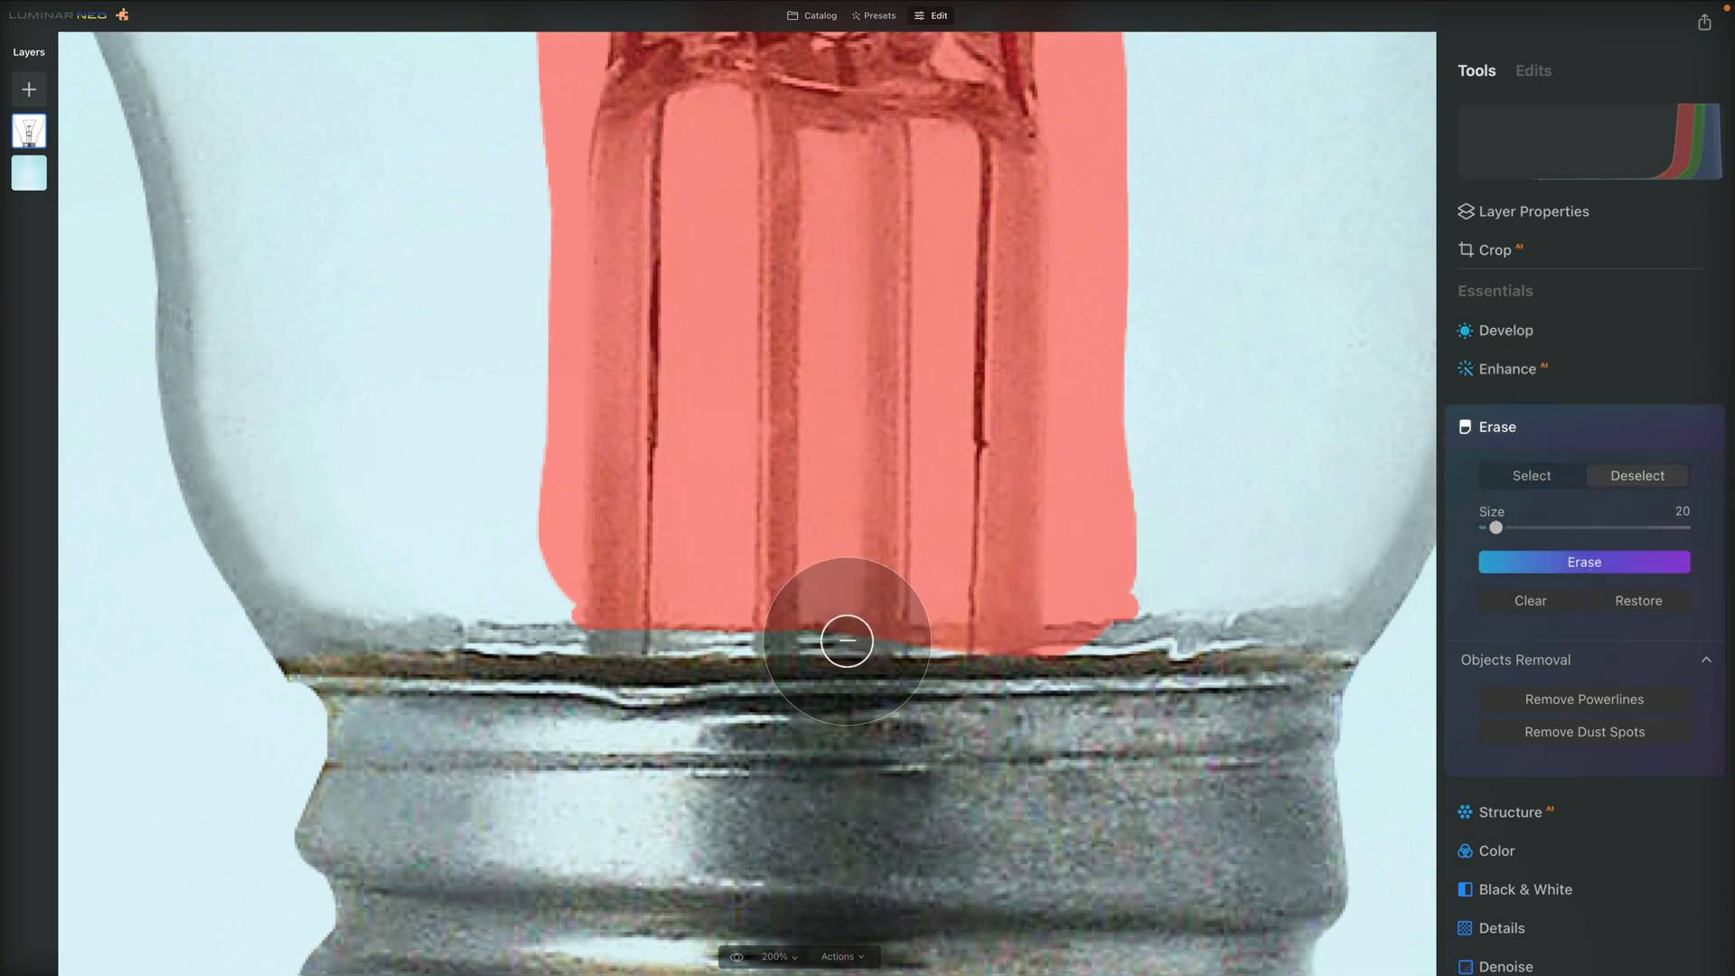
pyautogui.moveTo(860, 640)
pyautogui.mouseDown()
pyautogui.moveTo(1145, 649)
pyautogui.moveTo(996, 664)
pyautogui.moveTo(836, 643)
pyautogui.moveTo(1203, 635)
pyautogui.mouseUp()
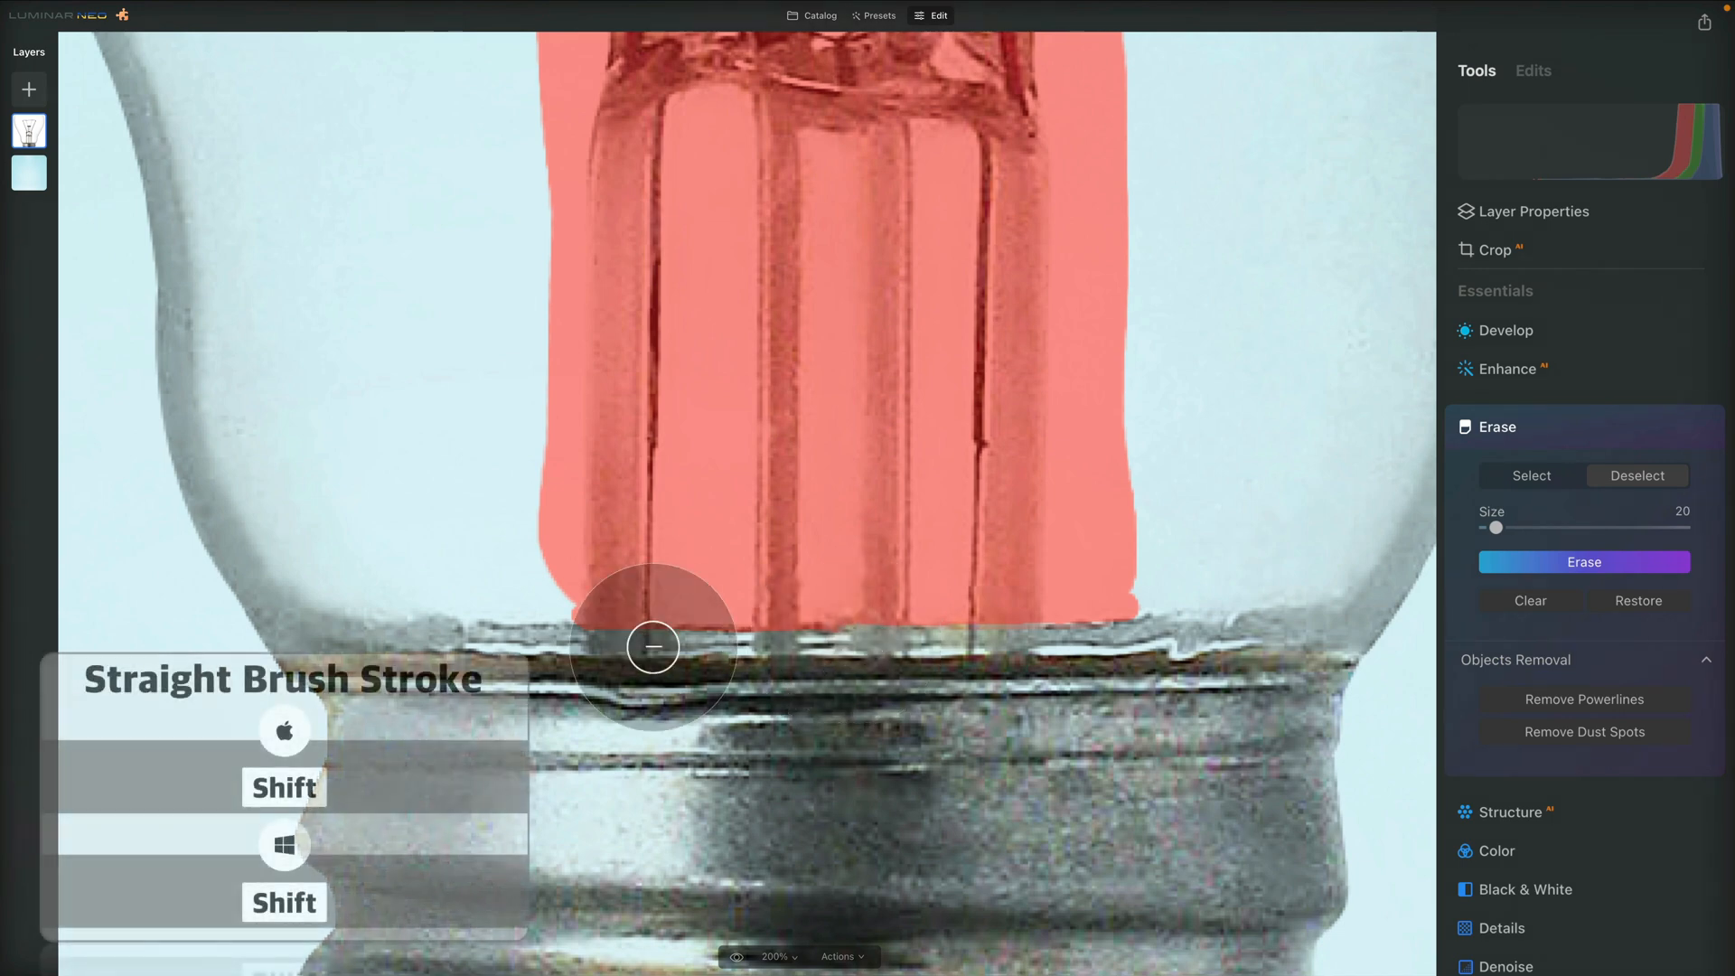
pyautogui.keyDown('shift'); pyautogui.click(585, 632); pyautogui.keyUp('shift')
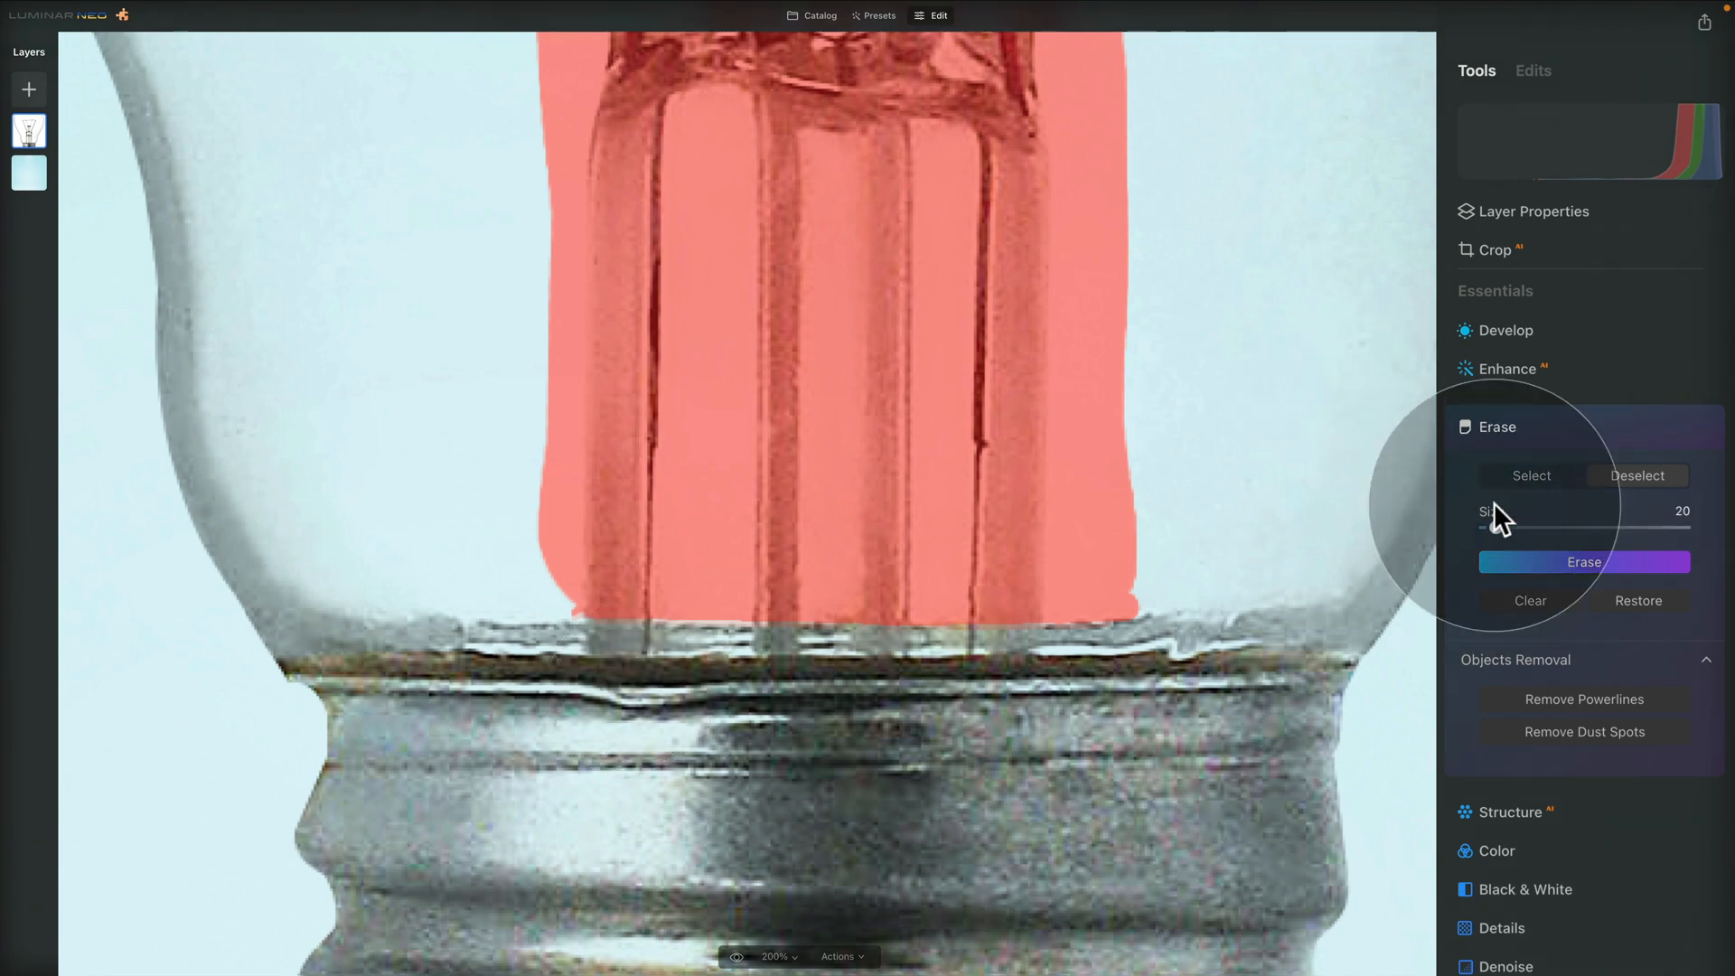
# Erase the marked filament, support wires and glass stem from the inside of the bulb
pyautogui.click(1527, 476)
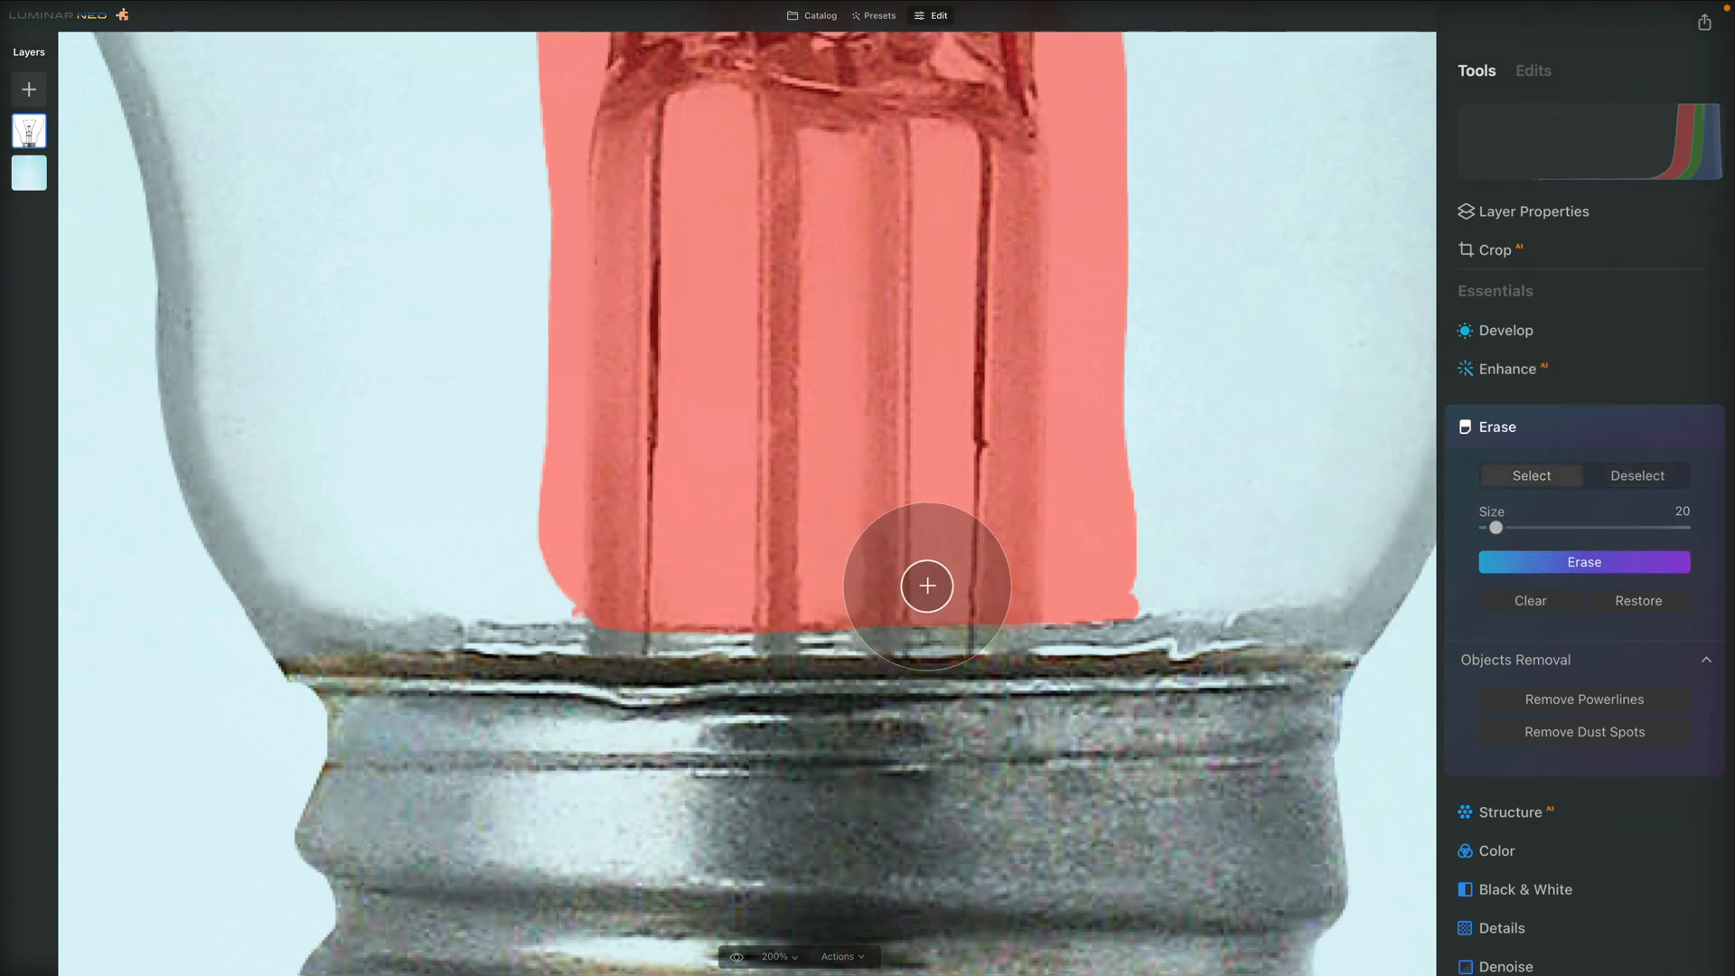
pyautogui.press('super+0')
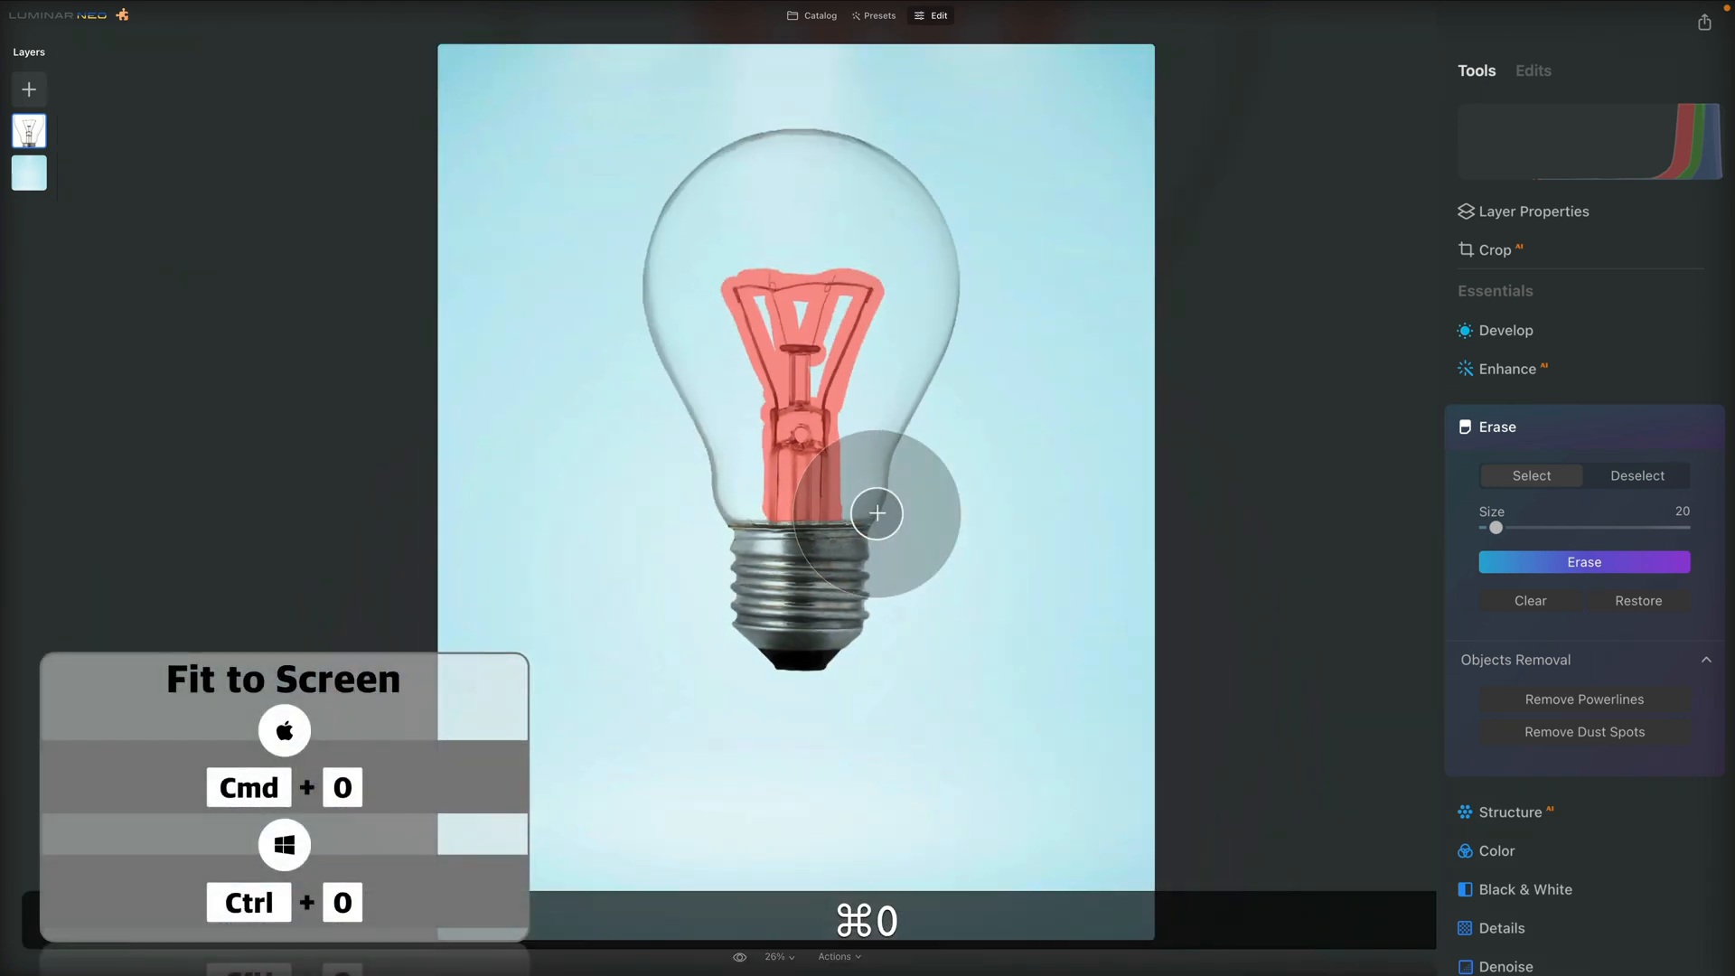
pyautogui.click(1563, 565)
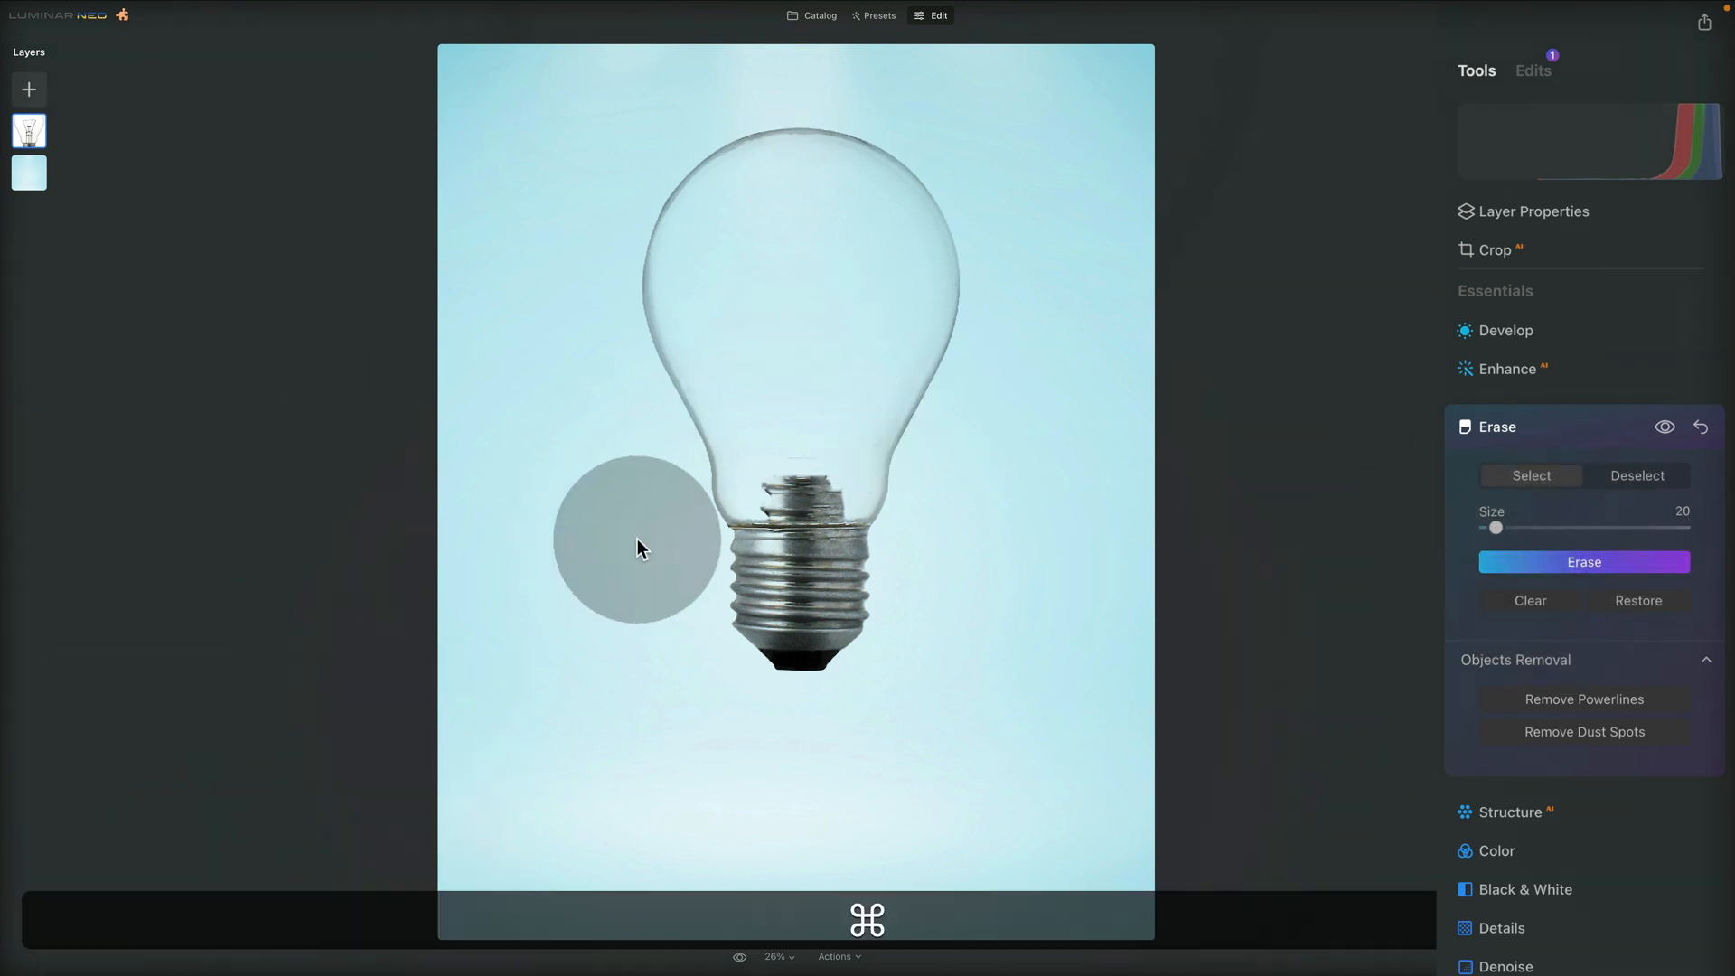
# Mark and erase the leftover metal fragments, thin line and dark spots inside the bulb above its metal cap
pyautogui.press('super+equal')
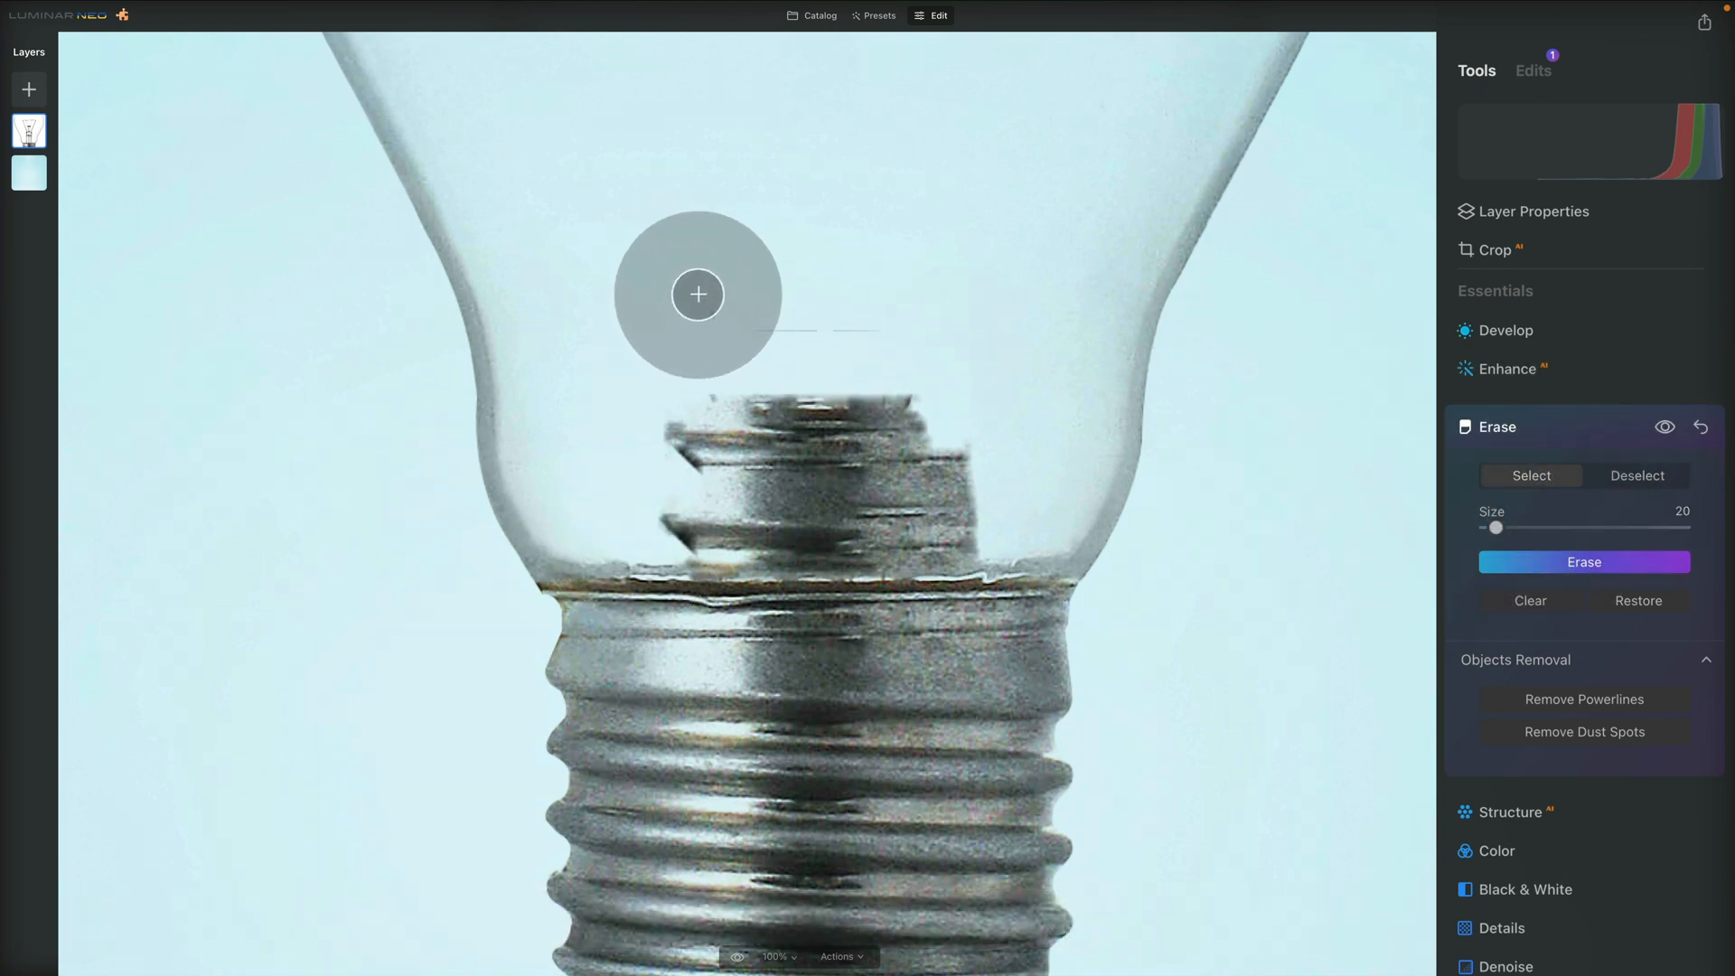
pyautogui.moveTo(684, 278)
pyautogui.mouseDown()
pyautogui.moveTo(725, 324)
pyautogui.moveTo(890, 328)
pyautogui.mouseUp()
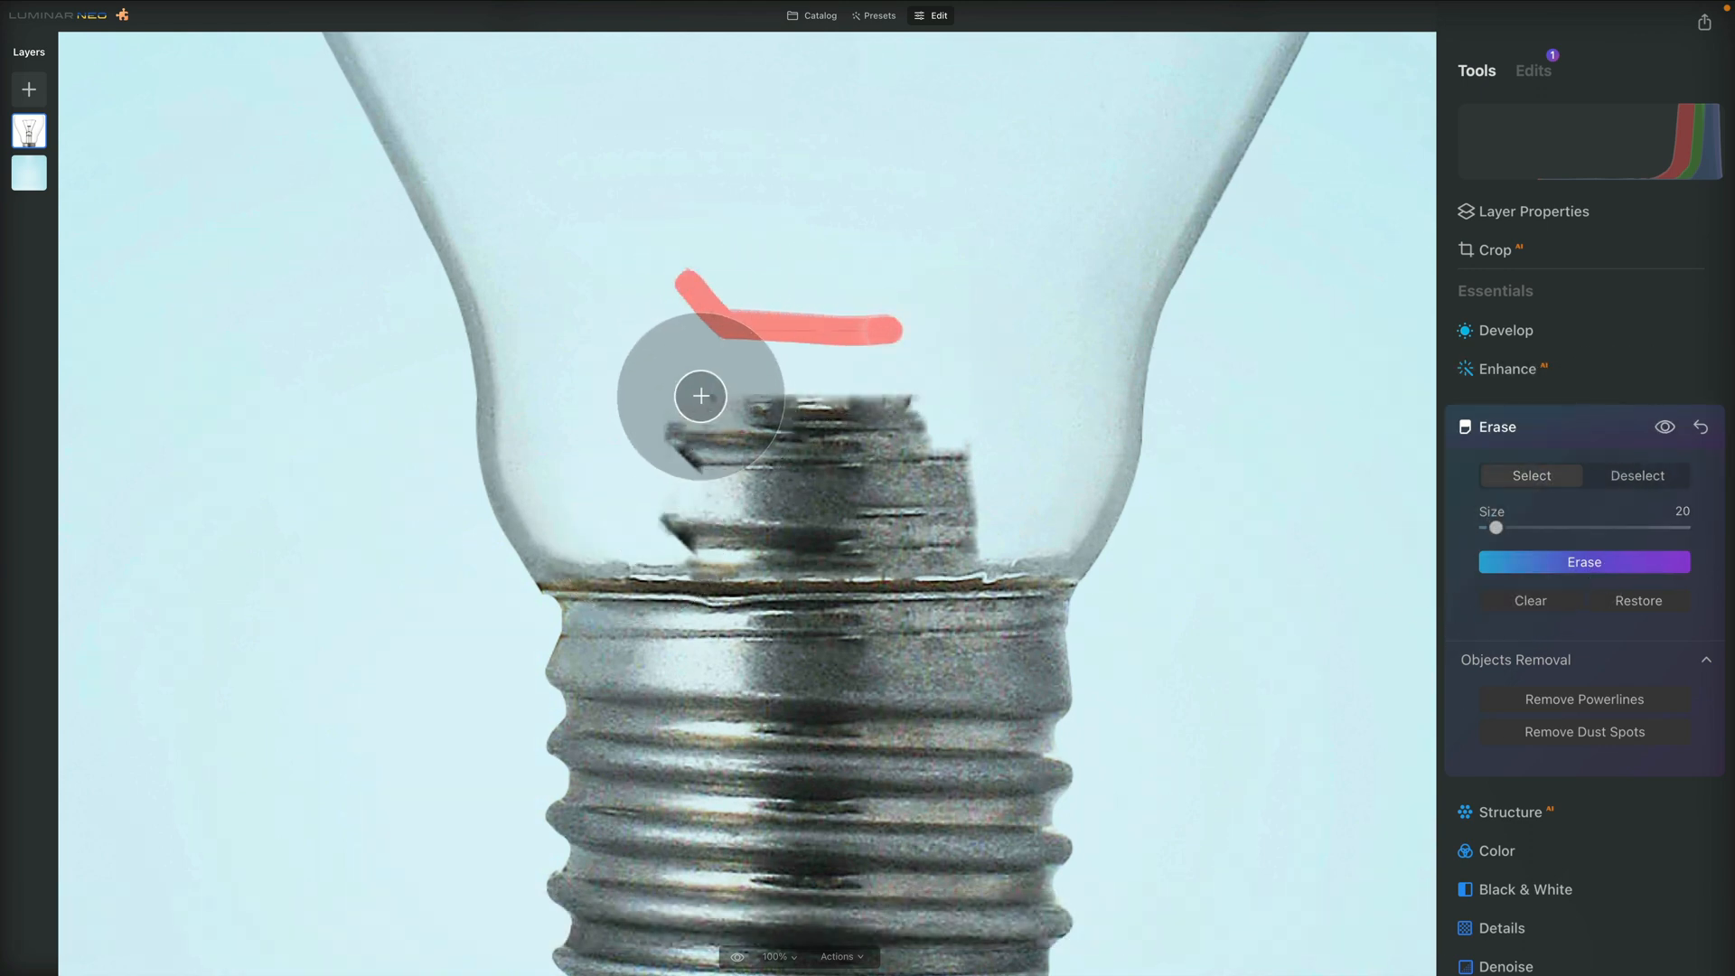
pyautogui.moveTo(696, 388)
pyautogui.mouseDown()
pyautogui.moveTo(917, 403)
pyautogui.moveTo(678, 420)
pyautogui.moveTo(747, 441)
pyautogui.moveTo(676, 438)
pyautogui.moveTo(707, 495)
pyautogui.moveTo(656, 515)
pyautogui.moveTo(678, 548)
pyautogui.mouseUp()
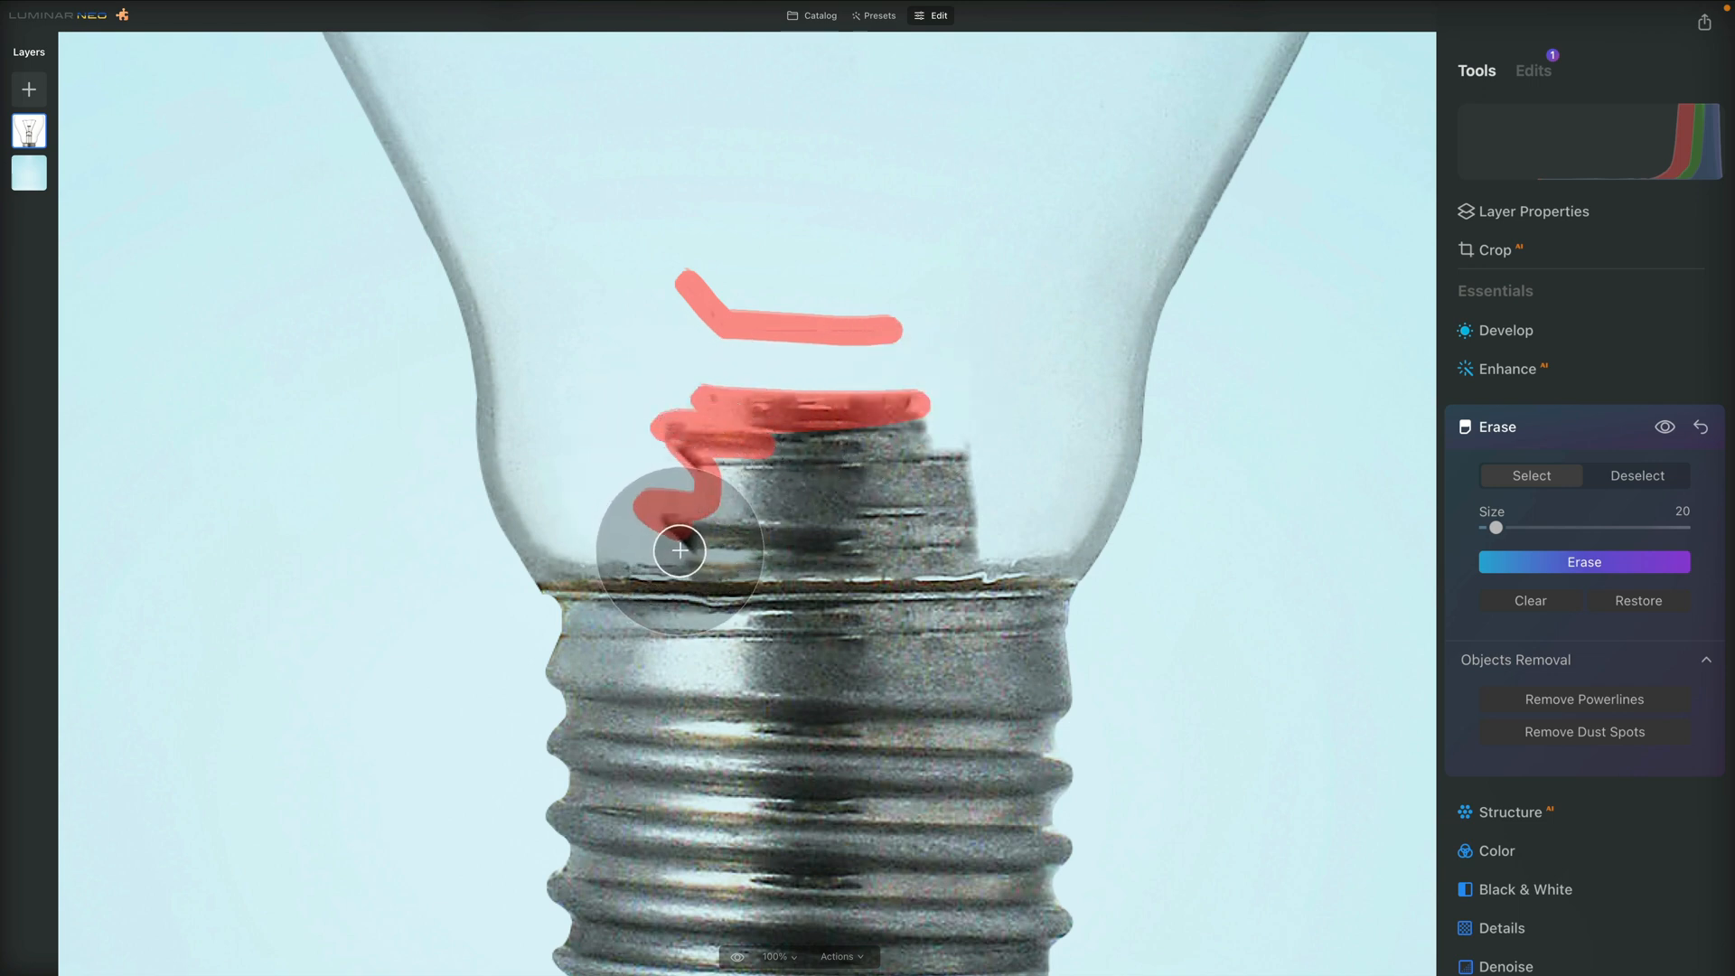
pyautogui.keyDown('shift'); pyautogui.click(980, 548); pyautogui.keyUp('shift')
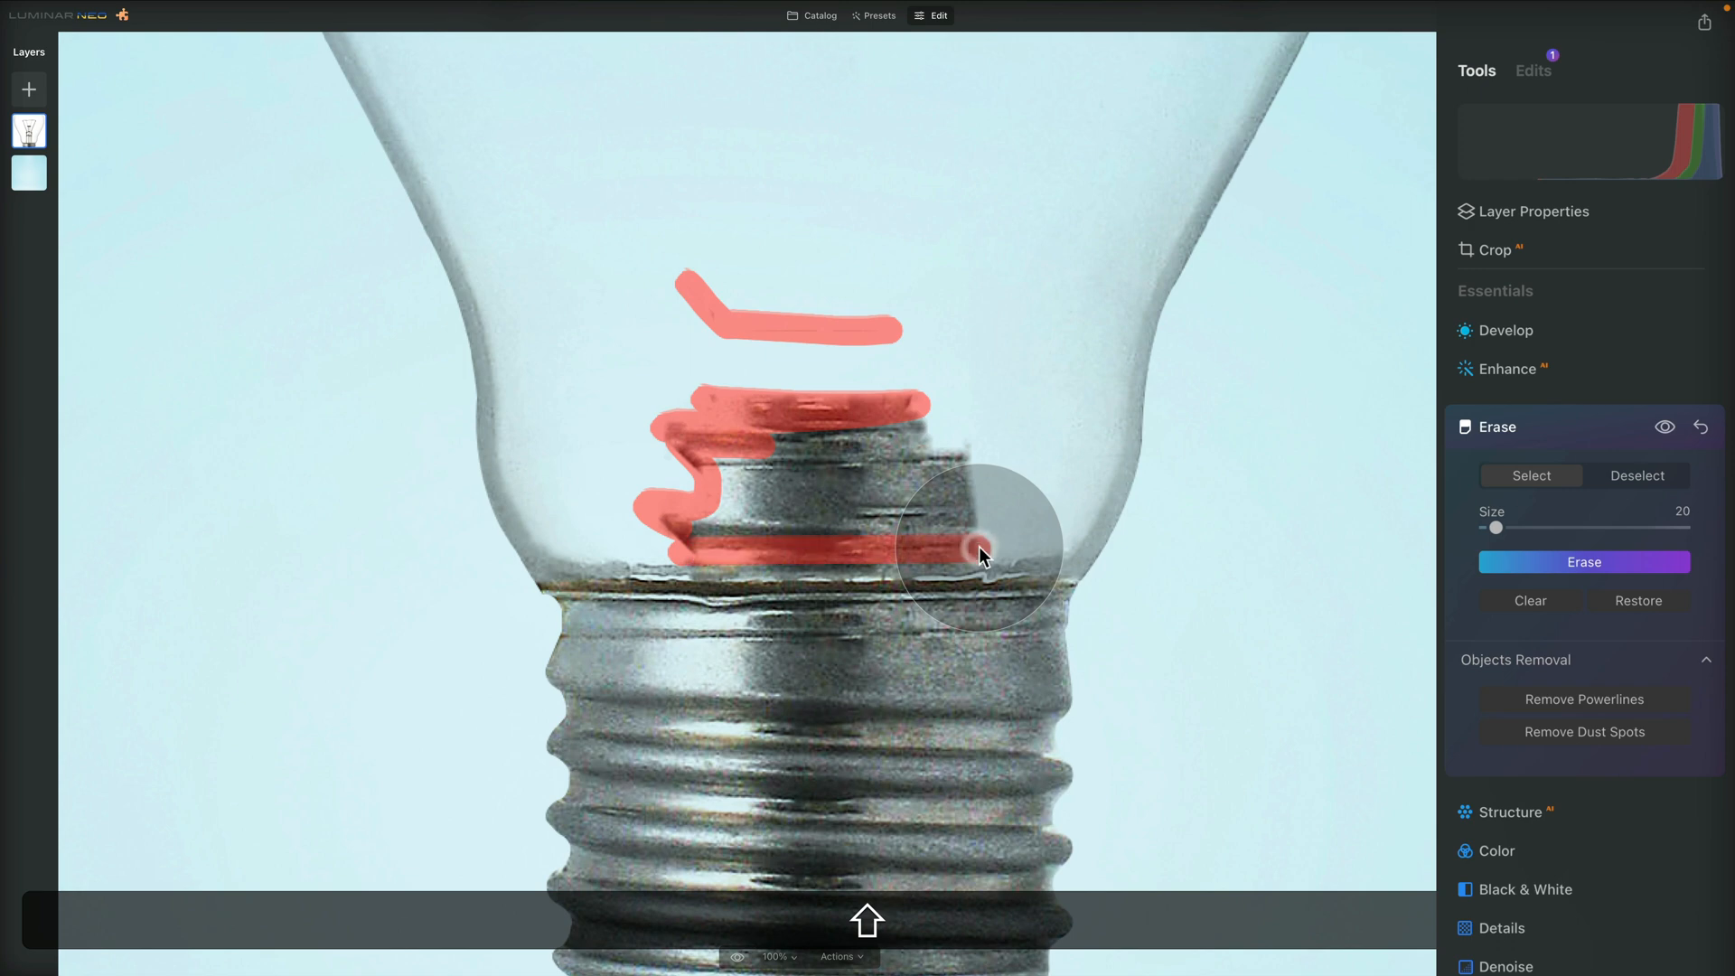
pyautogui.moveTo(978, 546)
pyautogui.mouseDown()
pyautogui.moveTo(968, 451)
pyautogui.moveTo(917, 425)
pyautogui.moveTo(947, 419)
pyautogui.moveTo(794, 432)
pyautogui.moveTo(778, 449)
pyautogui.moveTo(930, 430)
pyautogui.mouseUp()
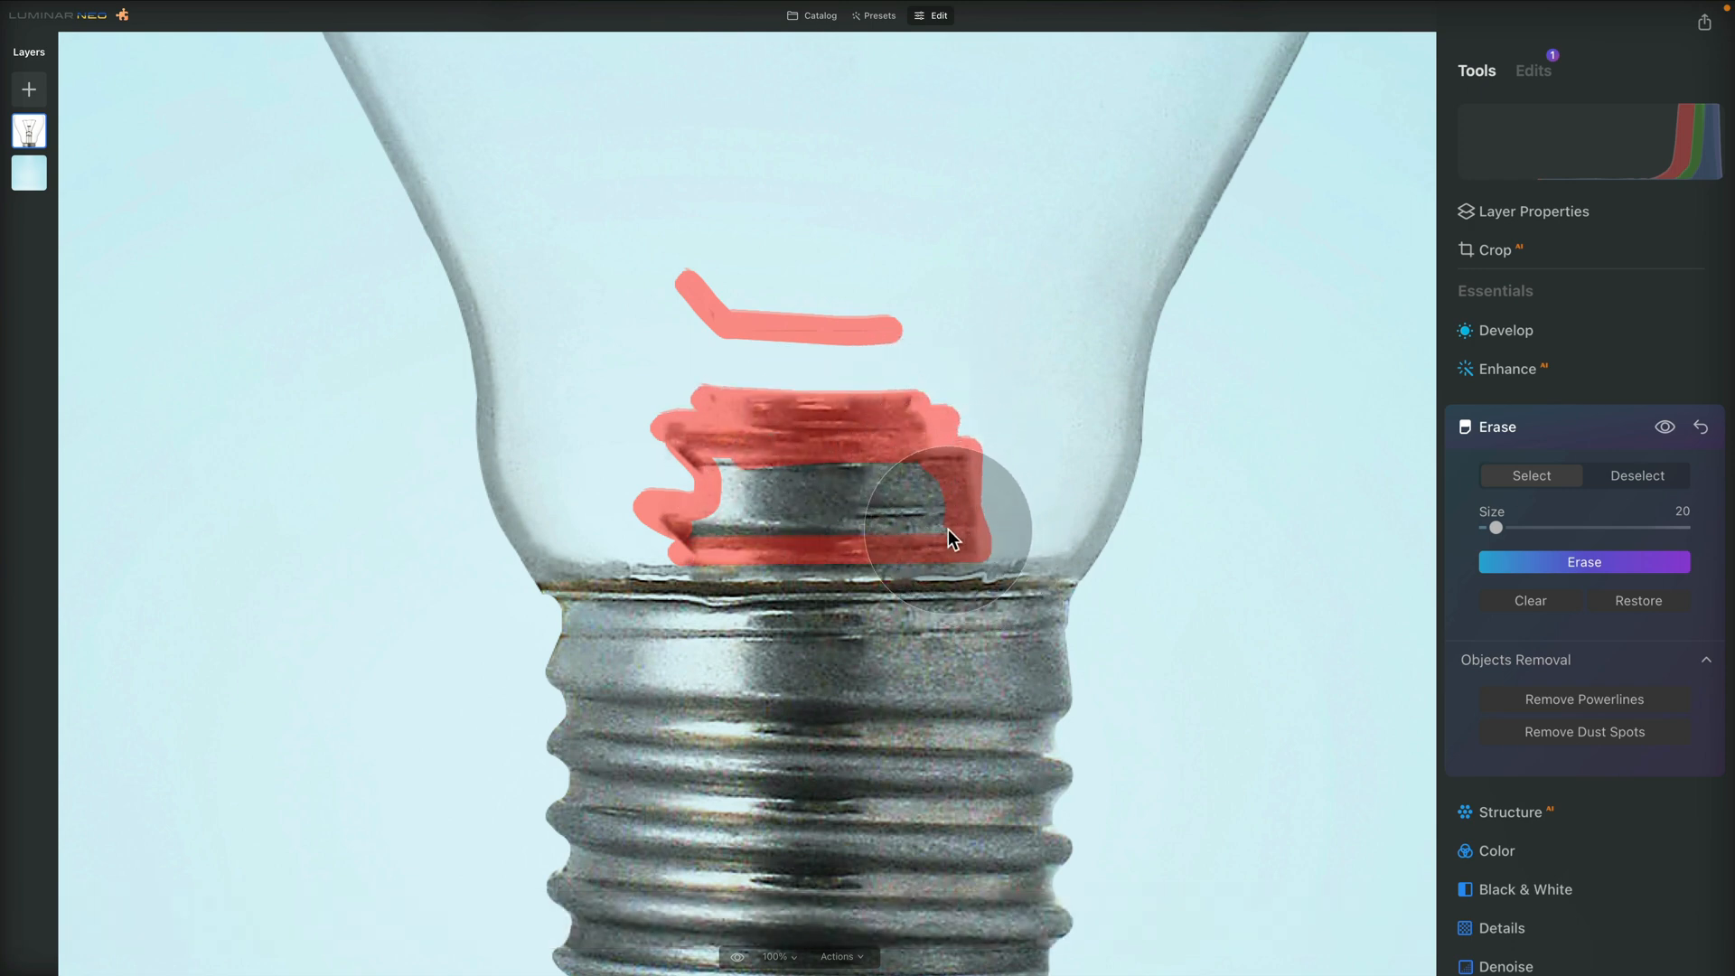
pyautogui.moveTo(947, 529)
pyautogui.mouseDown()
pyautogui.moveTo(684, 532)
pyautogui.moveTo(726, 454)
pyautogui.moveTo(729, 501)
pyautogui.moveTo(738, 450)
pyautogui.moveTo(721, 509)
pyautogui.moveTo(940, 507)
pyautogui.moveTo(917, 462)
pyautogui.moveTo(856, 501)
pyautogui.moveTo(781, 475)
pyautogui.moveTo(738, 498)
pyautogui.moveTo(769, 463)
pyautogui.moveTo(849, 496)
pyautogui.mouseUp()
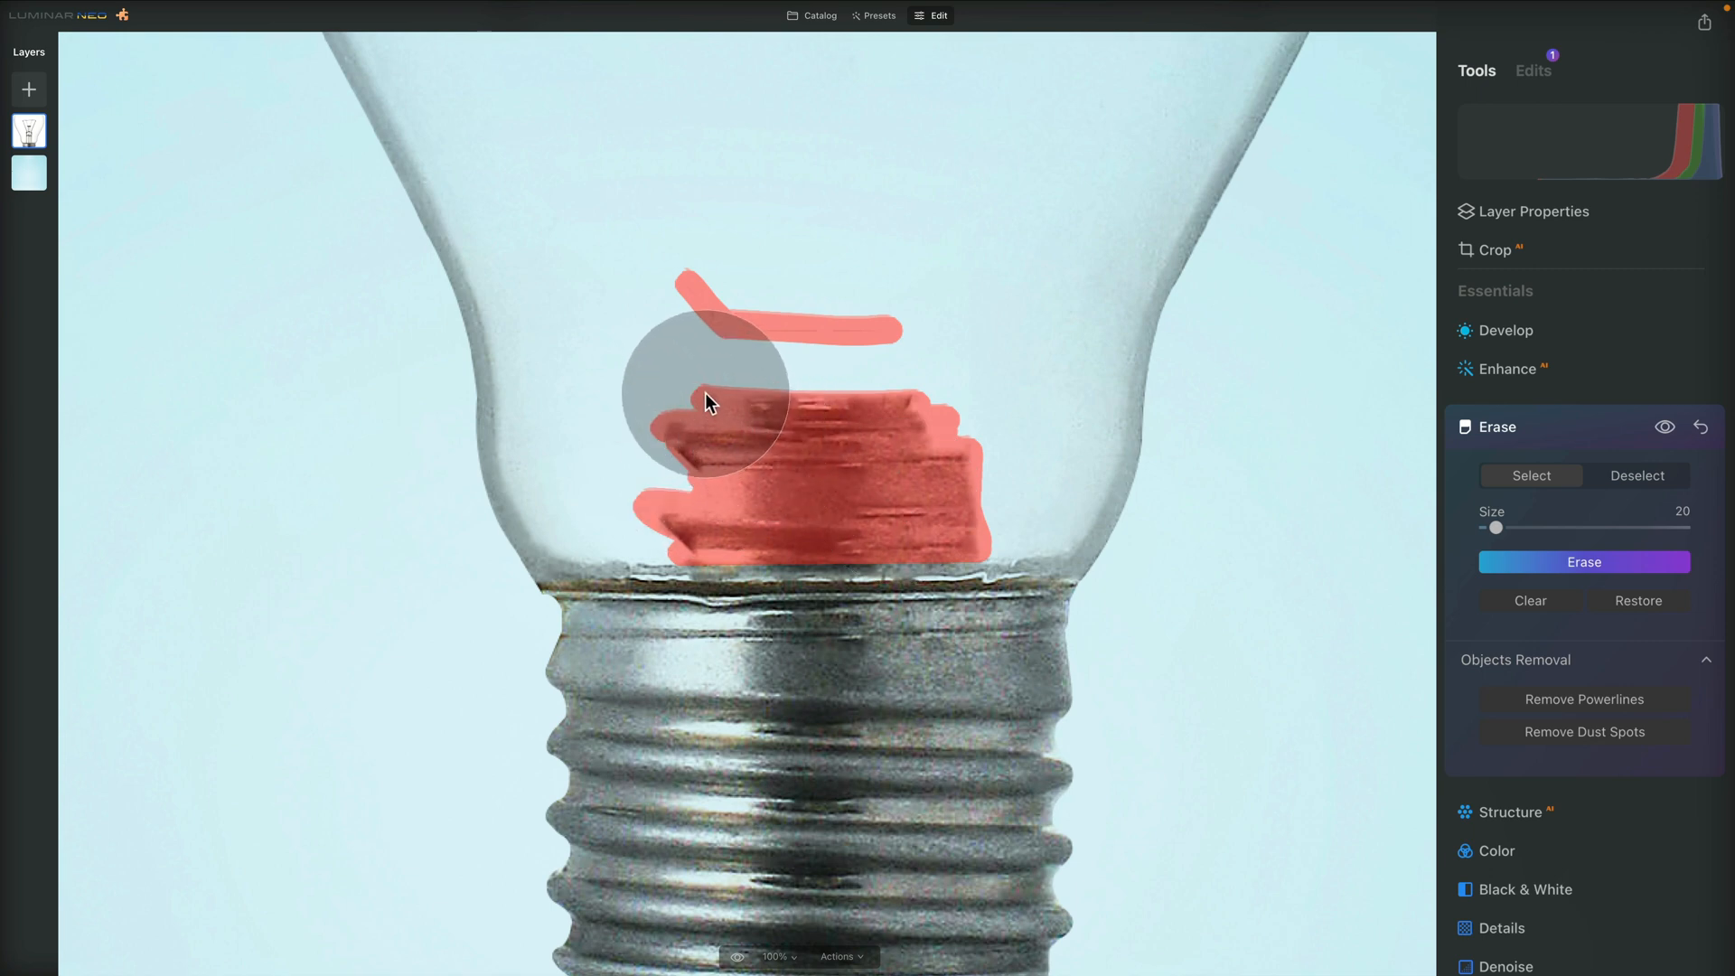
pyautogui.click(1571, 558)
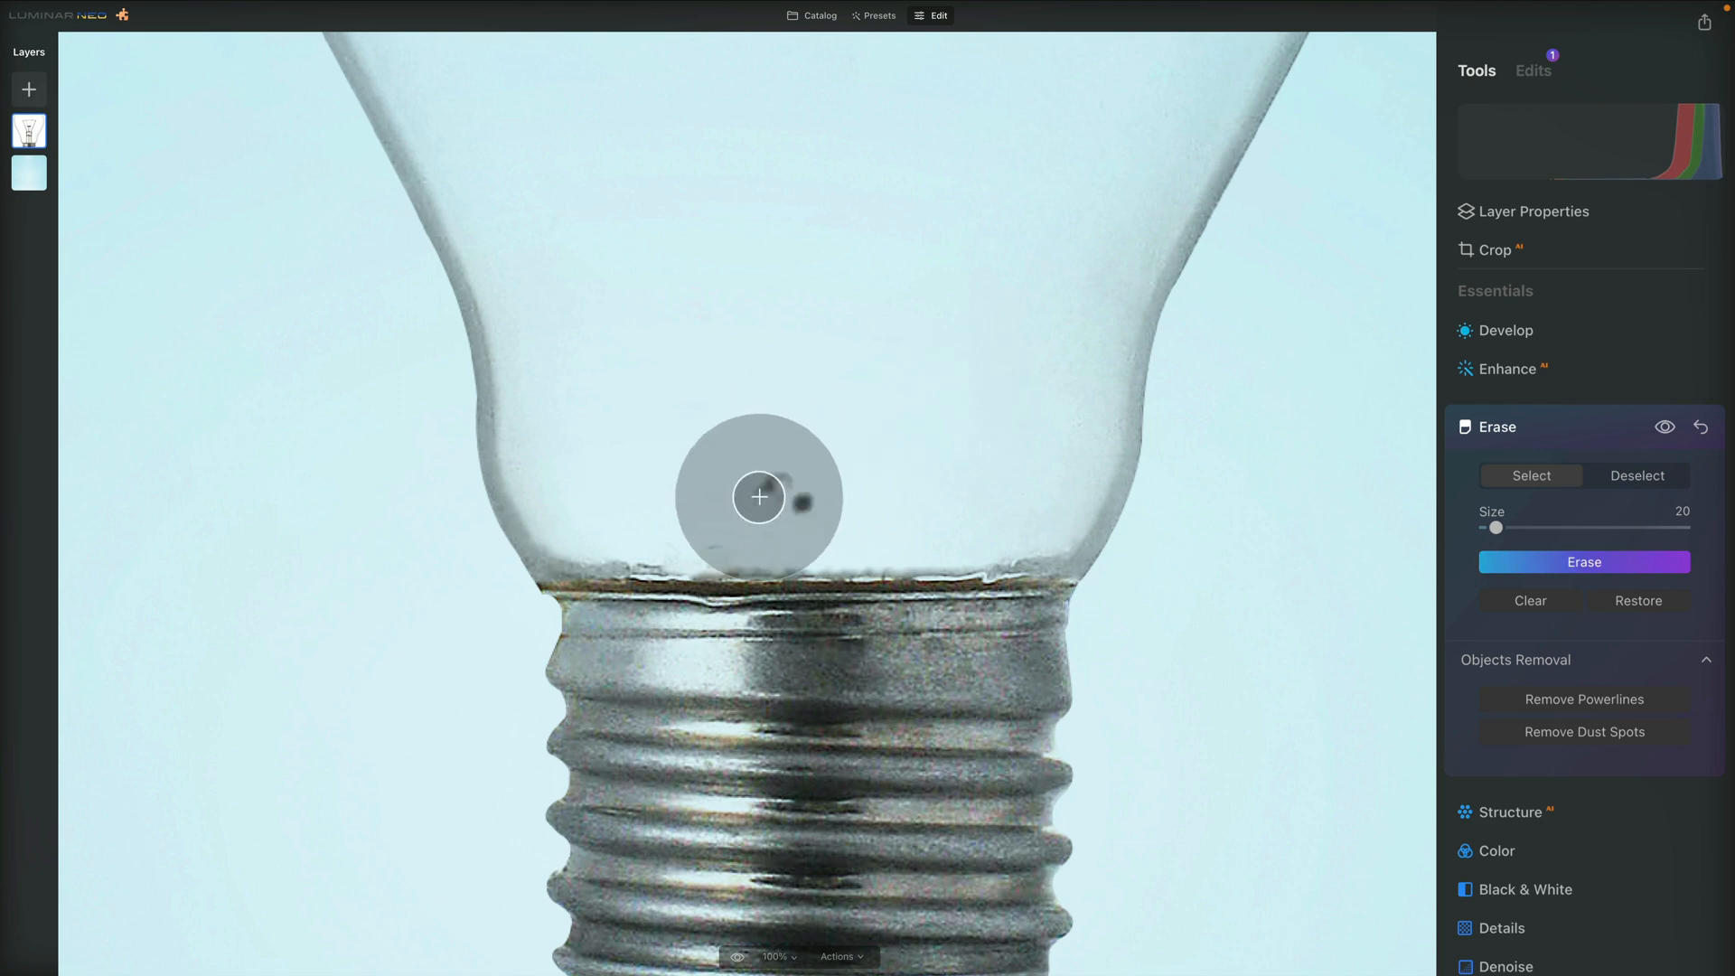
pyautogui.moveTo(762, 500)
pyautogui.mouseDown()
pyautogui.moveTo(805, 508)
pyautogui.moveTo(663, 544)
pyautogui.mouseUp()
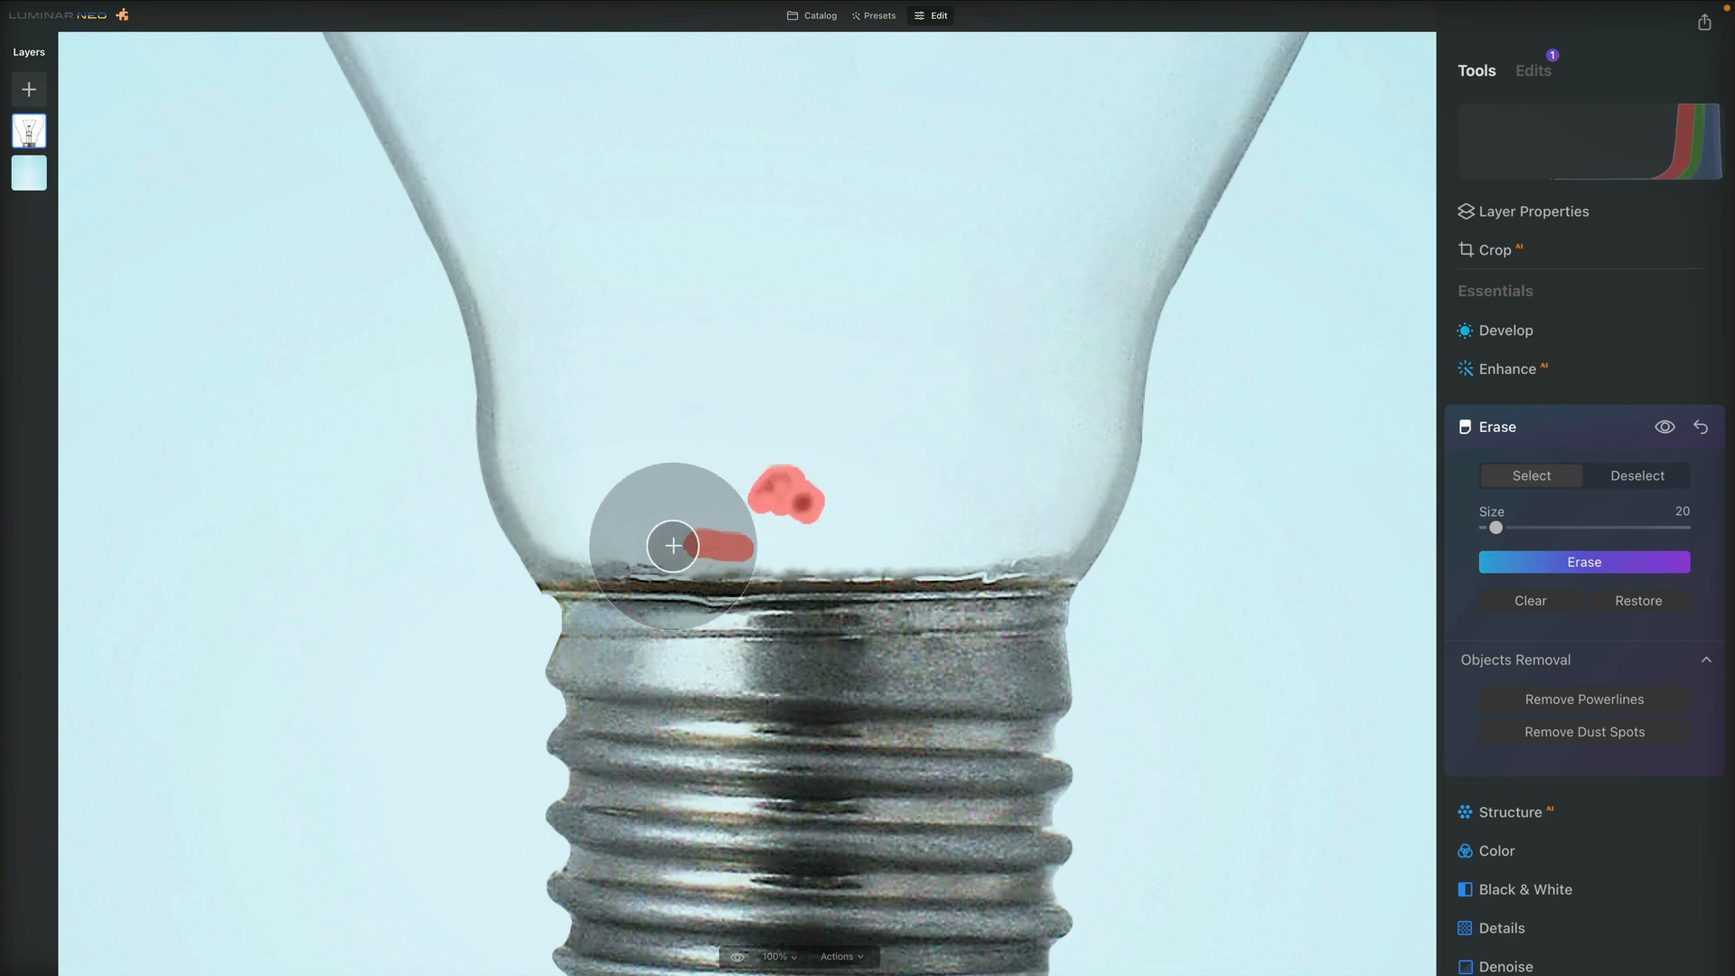
pyautogui.click(1531, 562)
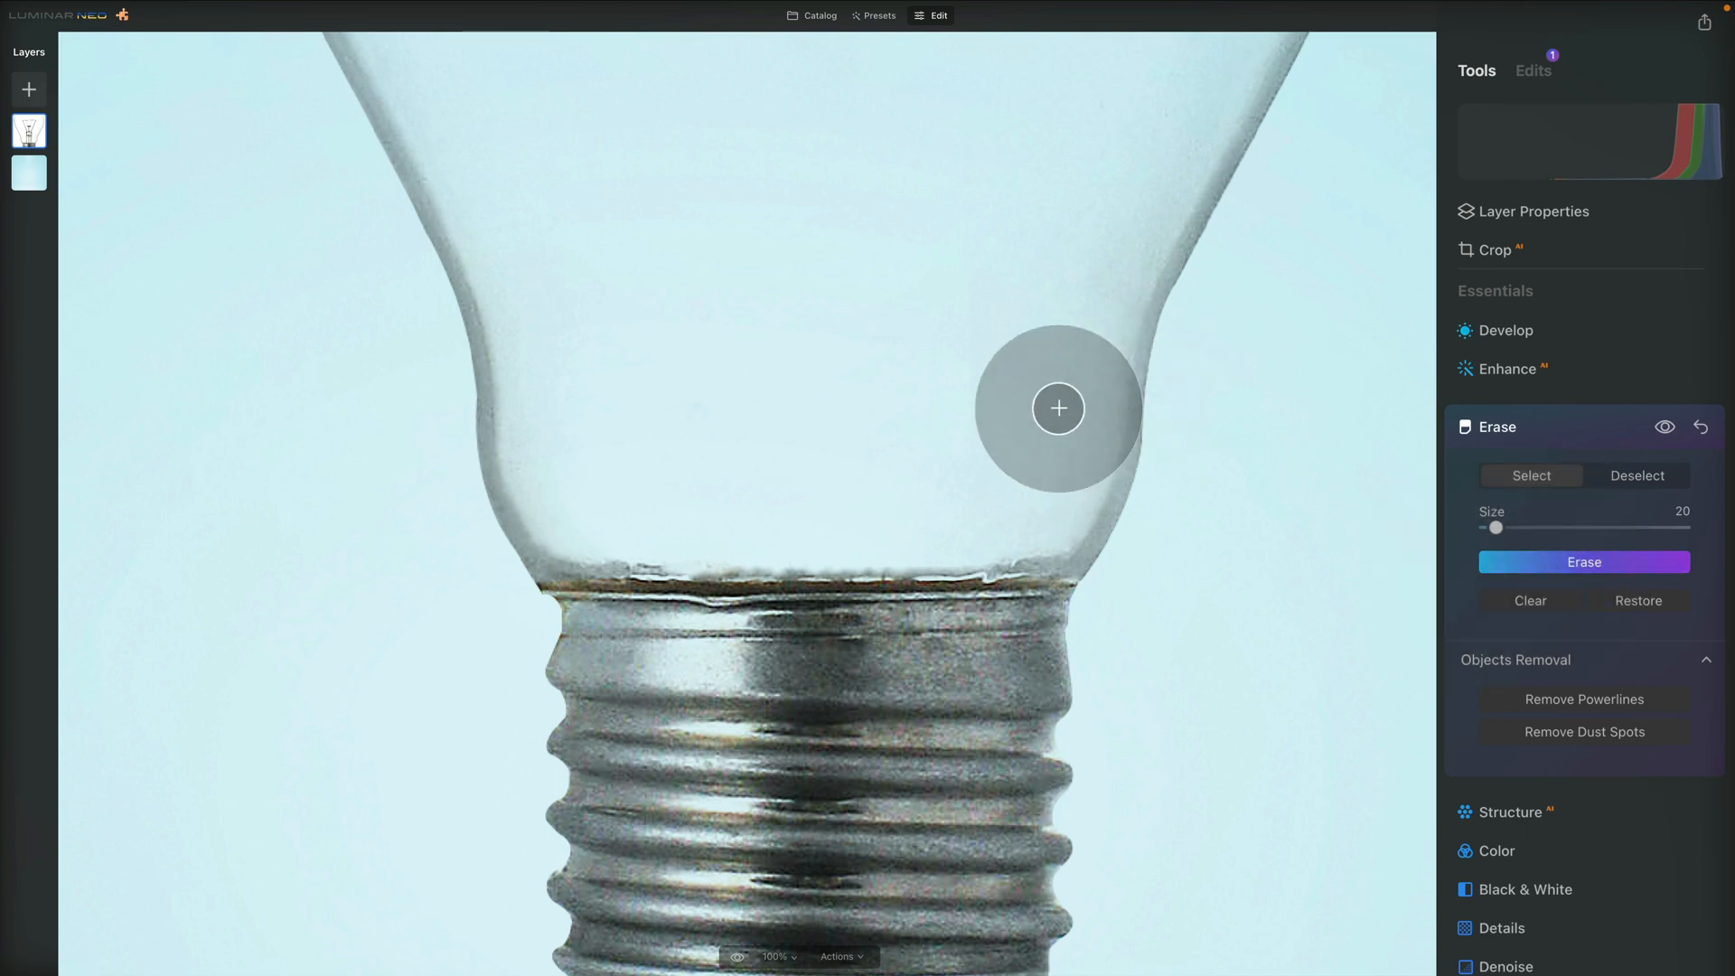
# Add the soil pile image as a new layer, scaled down to sit in the bulb's neck just above the metal cap
pyautogui.press('super+0')
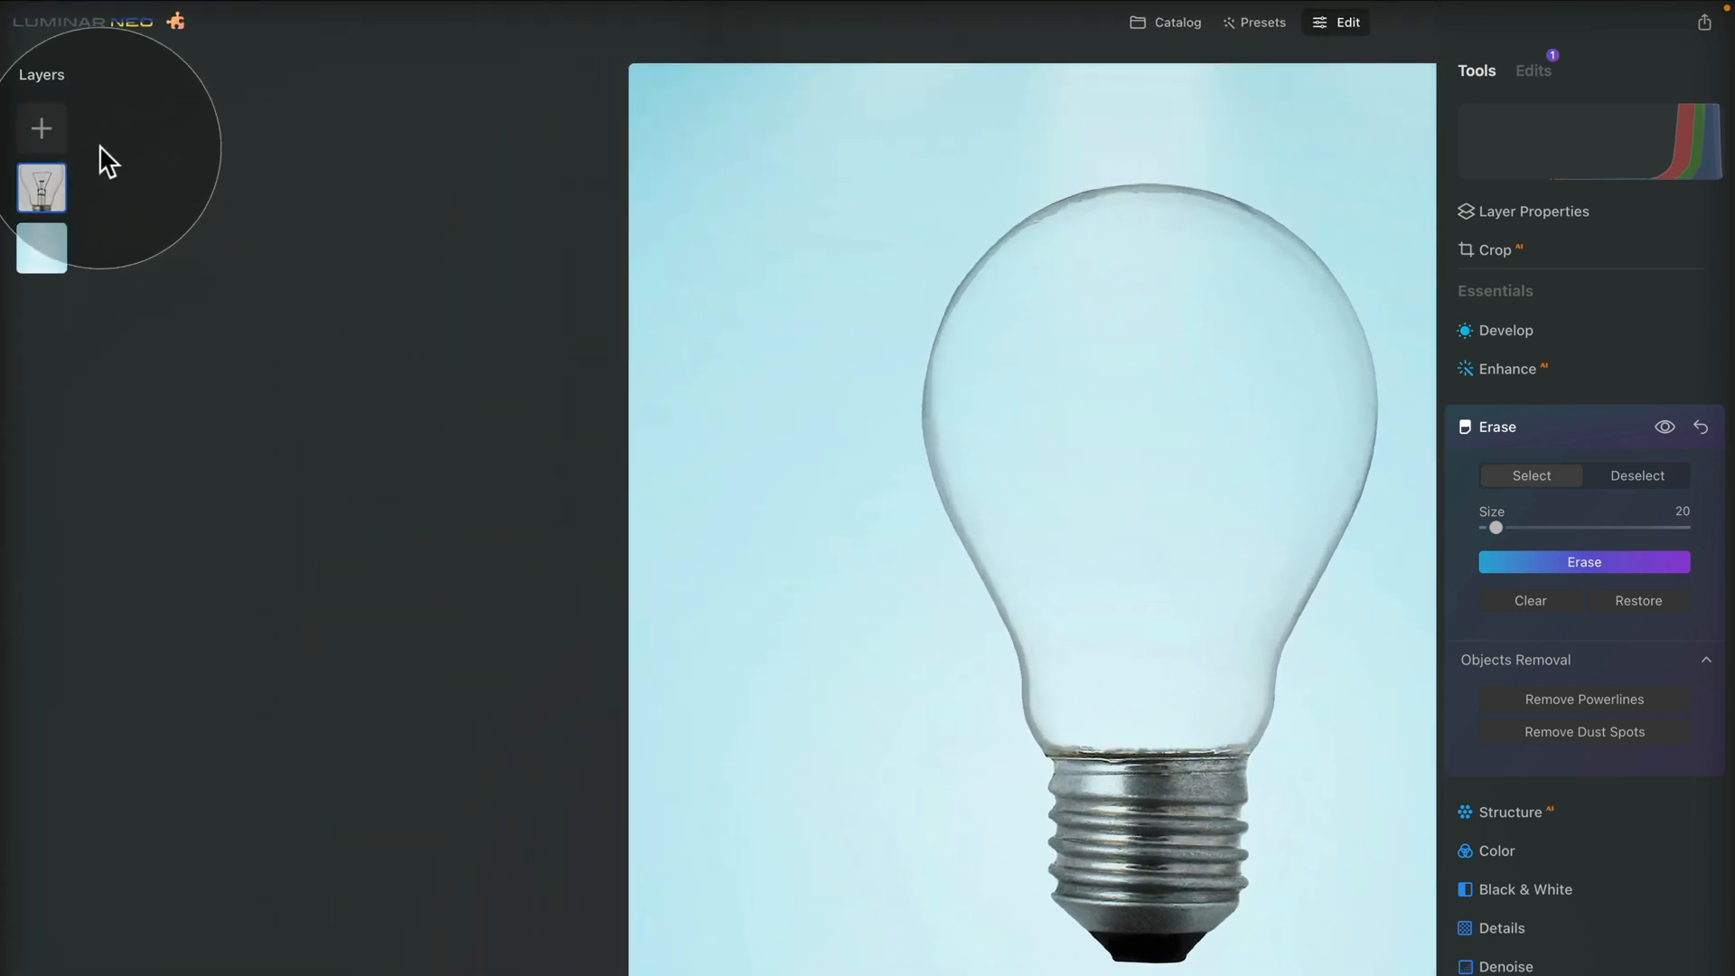
pyautogui.click(32, 134)
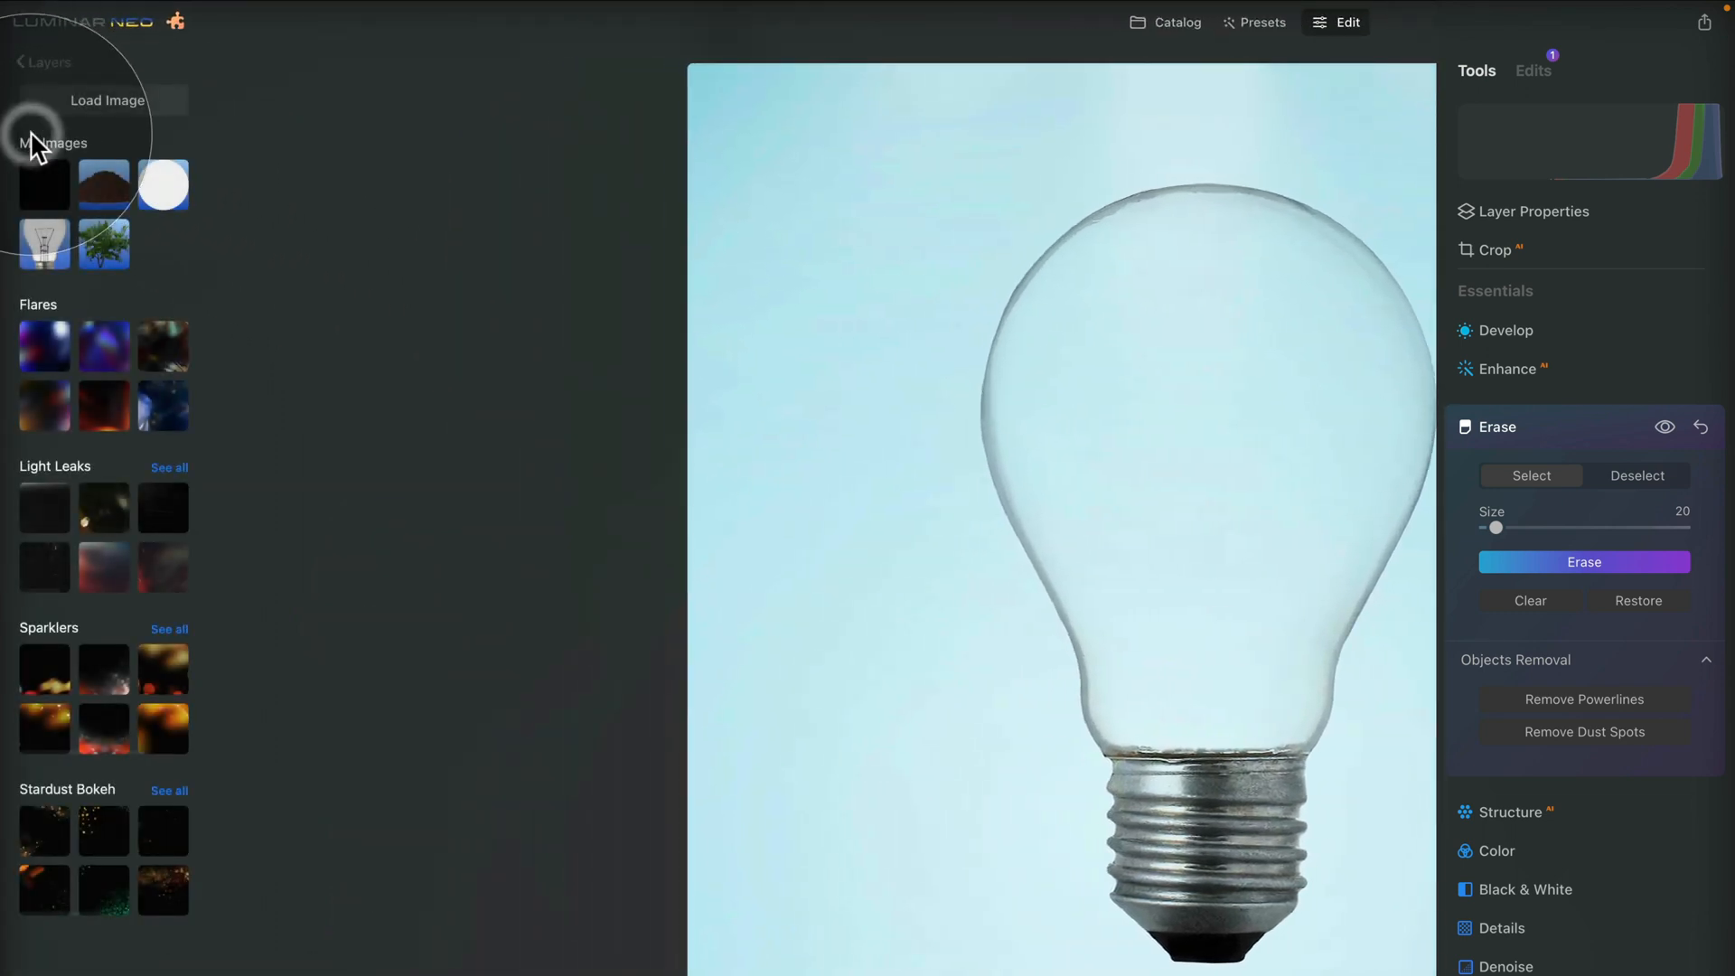
pyautogui.click(114, 180)
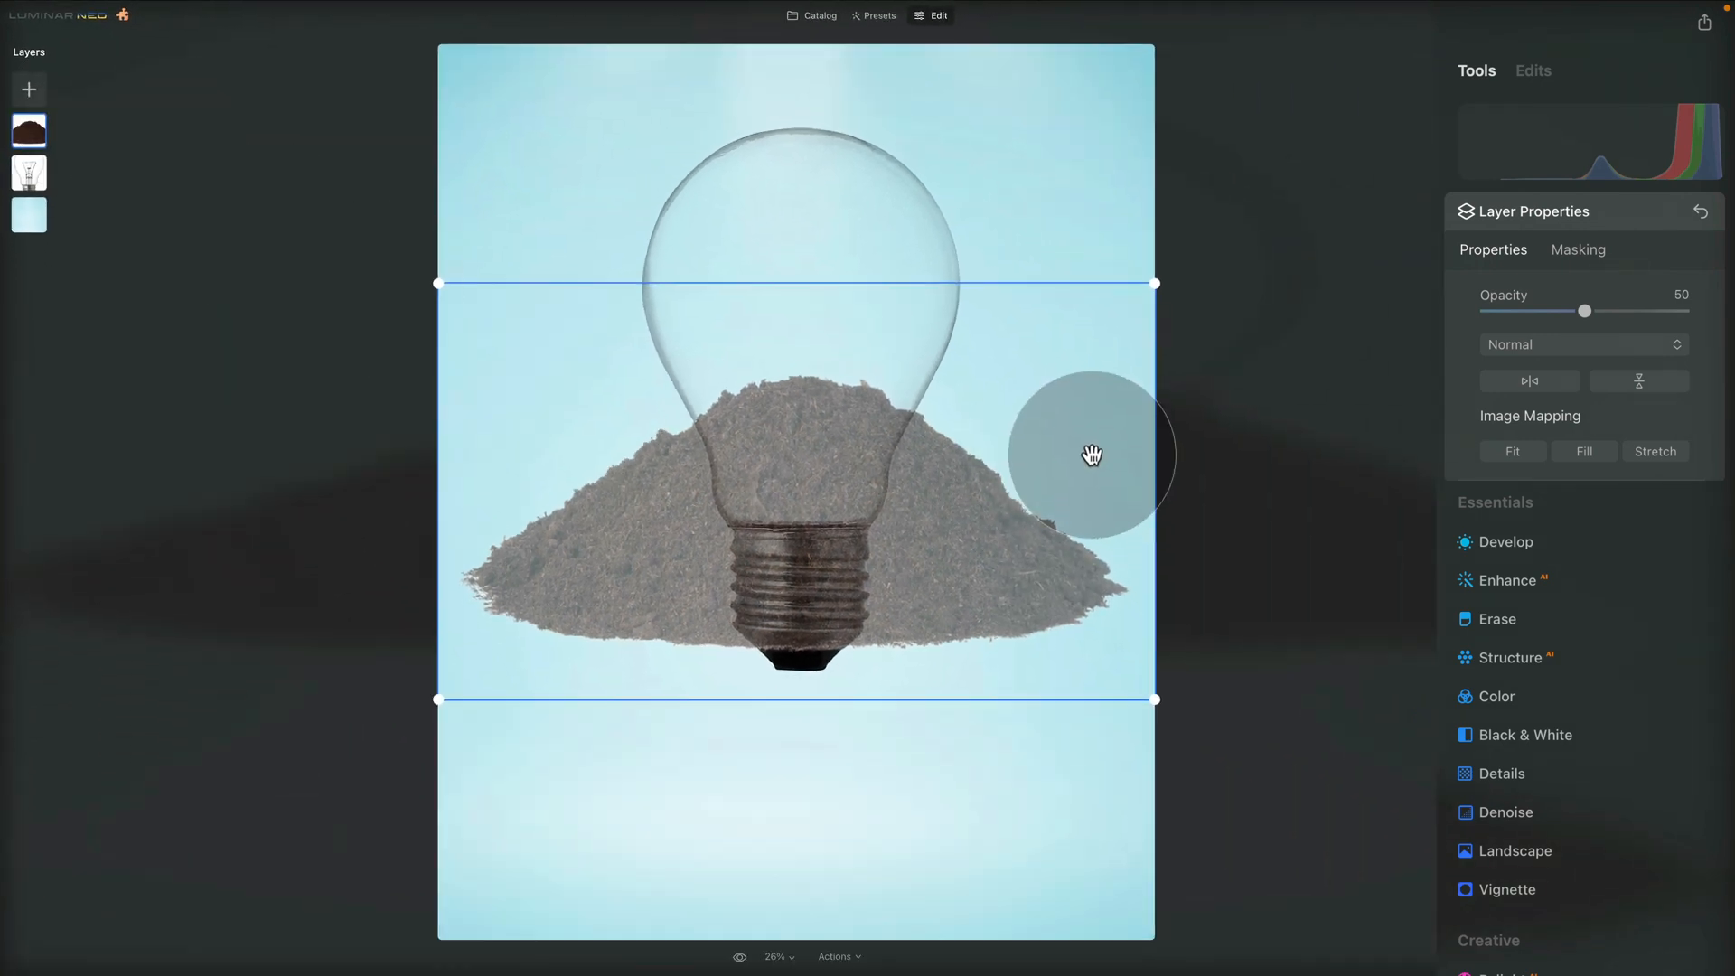
pyautogui.moveTo(1155, 281); pyautogui.dragTo(806, 515)
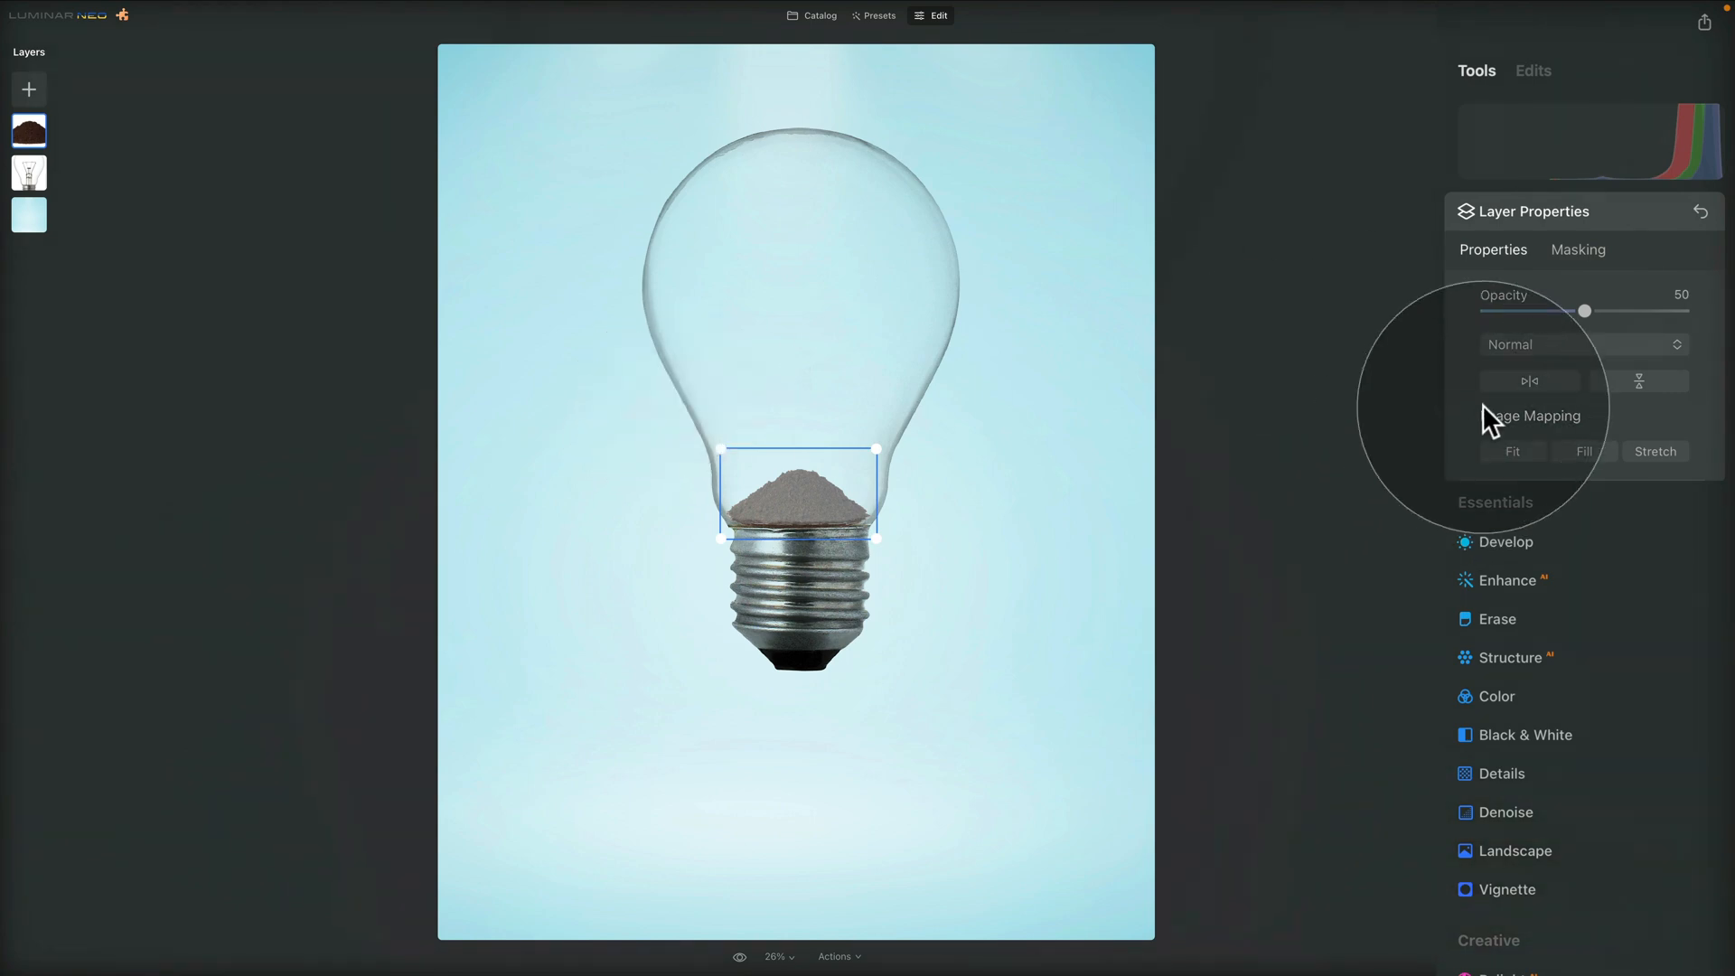
# Set the soil layer's opacity to 100 and move it beneath the bulb layer
pyautogui.moveTo(1586, 311); pyautogui.dragTo(1708, 316)
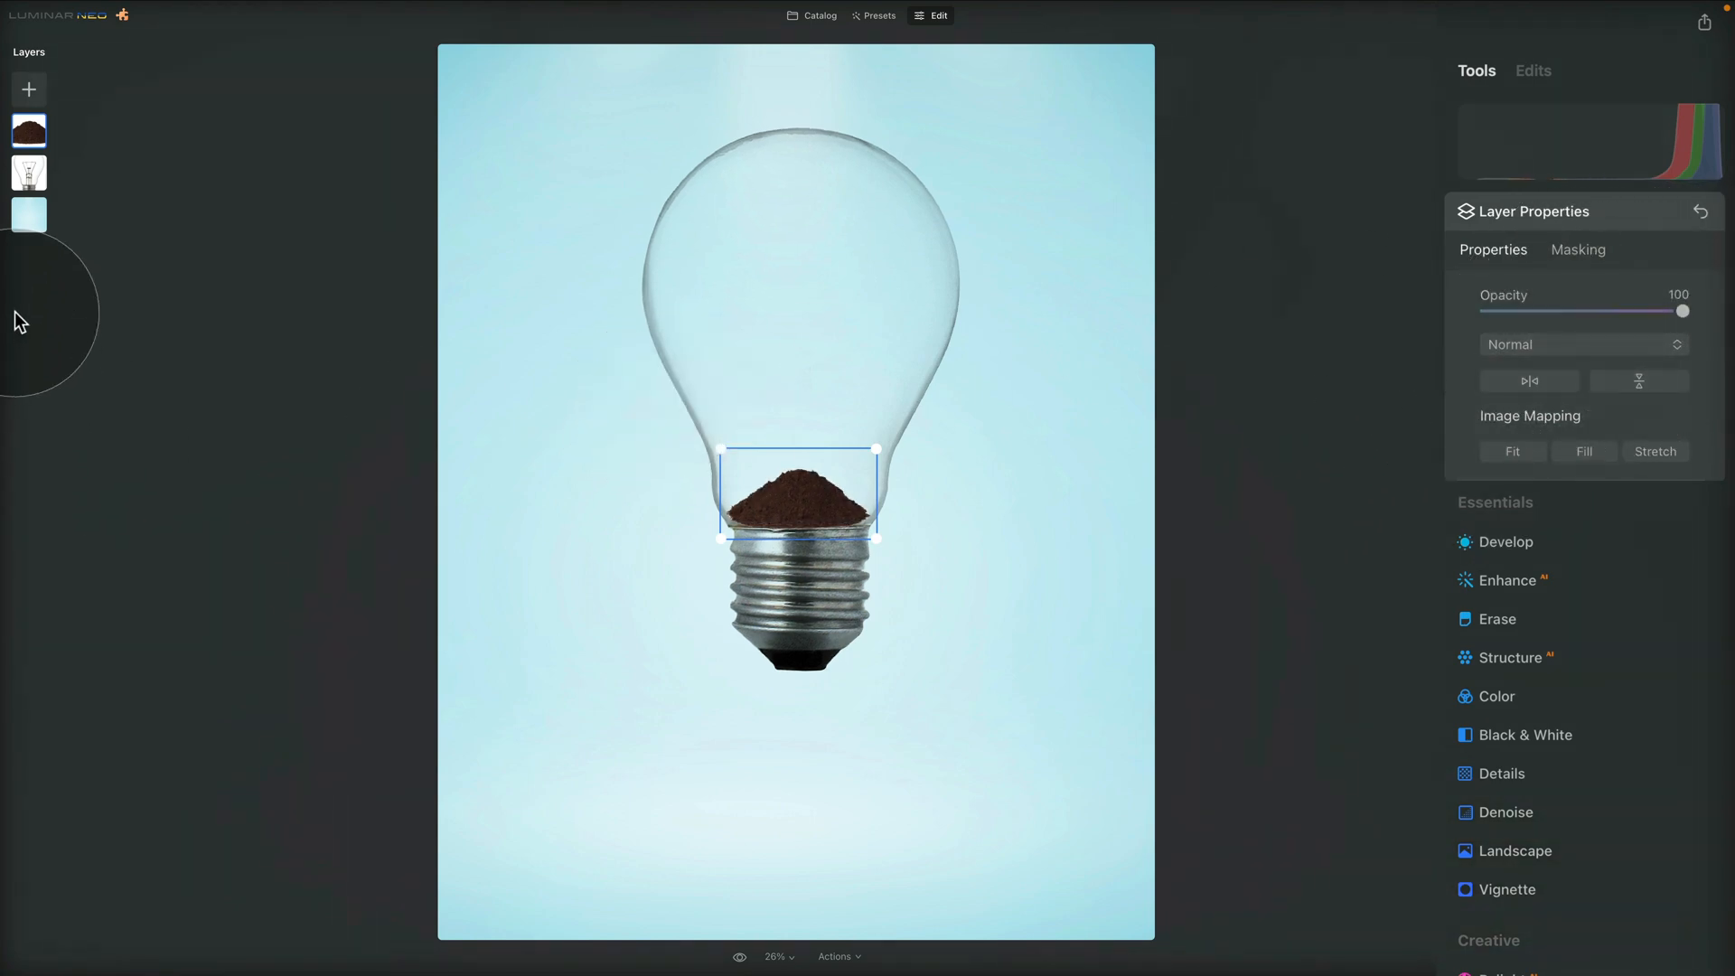
pyautogui.moveTo(35, 136); pyautogui.dragTo(31, 174)
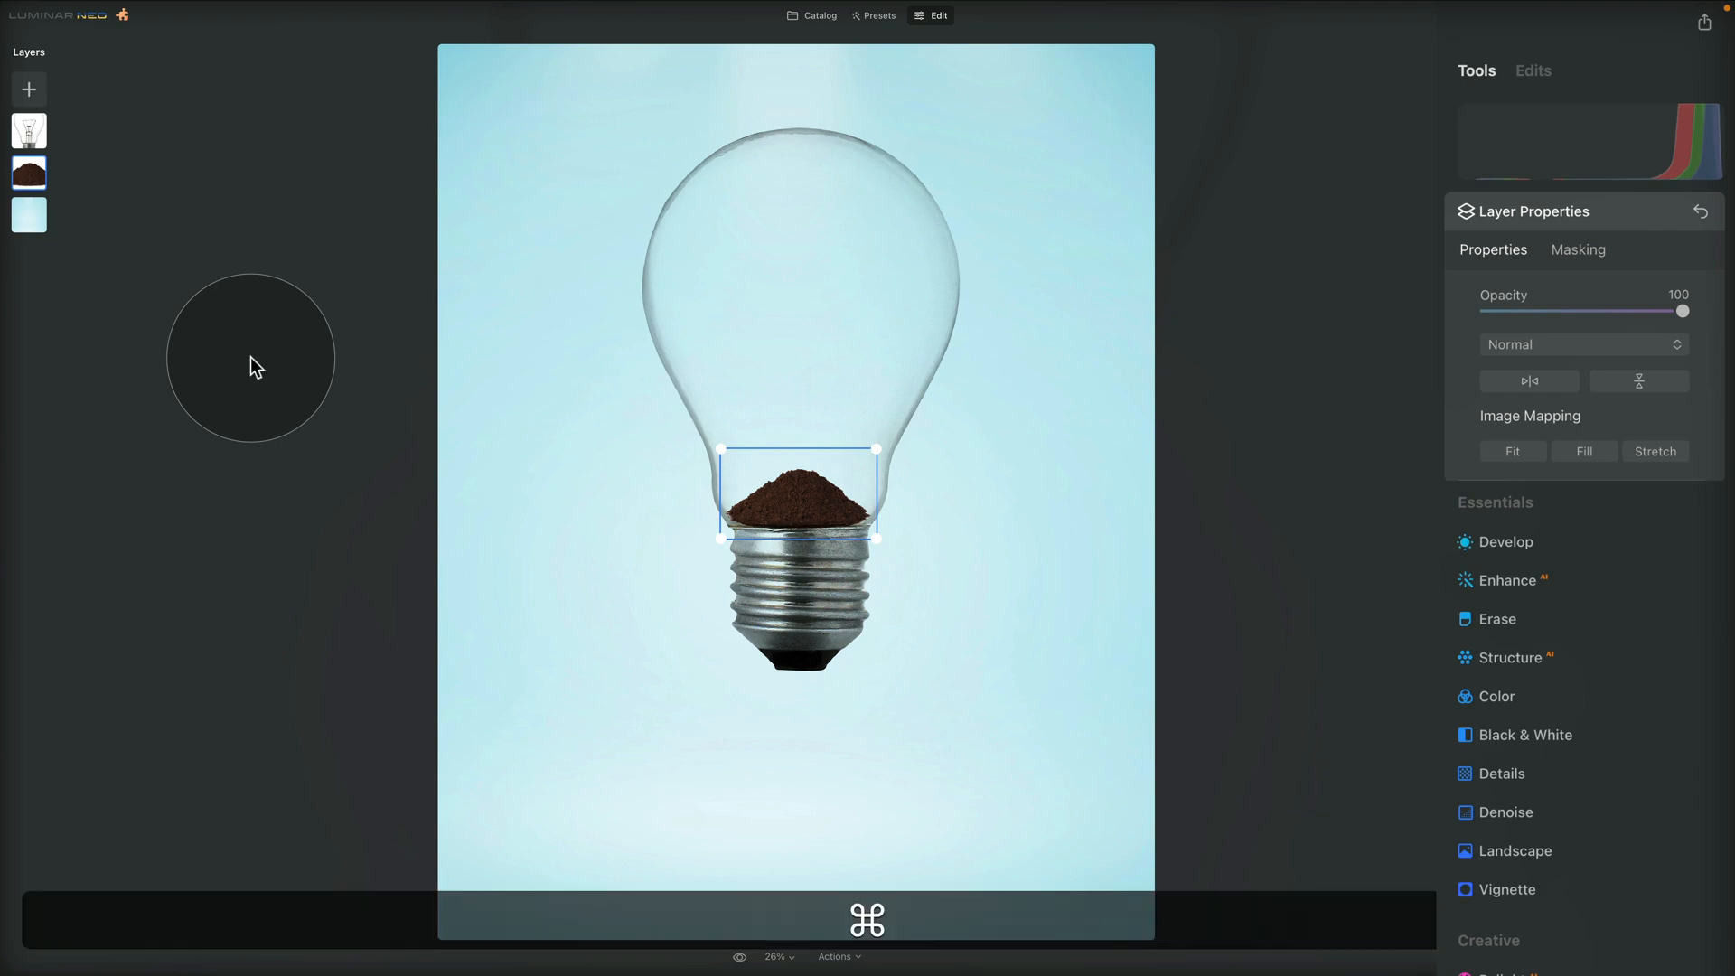
# Lower the soil pile slightly over the cap's rim and stretch it sideways to span the full width of the glass neck
pyautogui.press('super+equal')
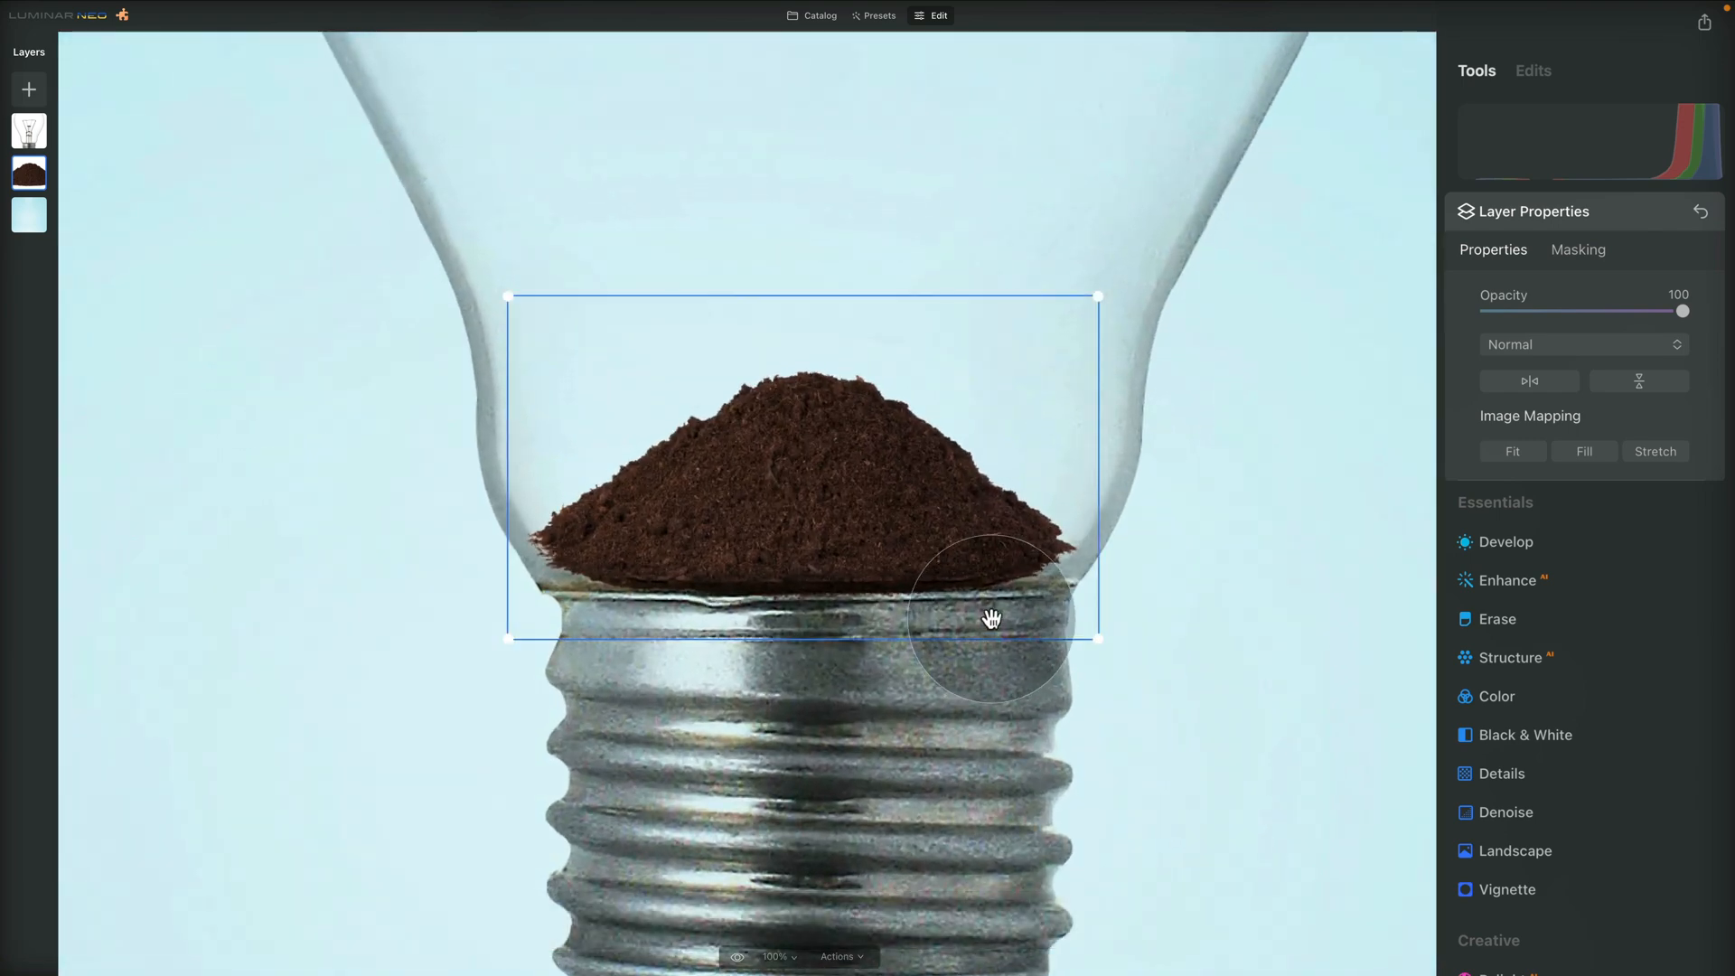
pyautogui.moveTo(922, 543); pyautogui.dragTo(918, 564)
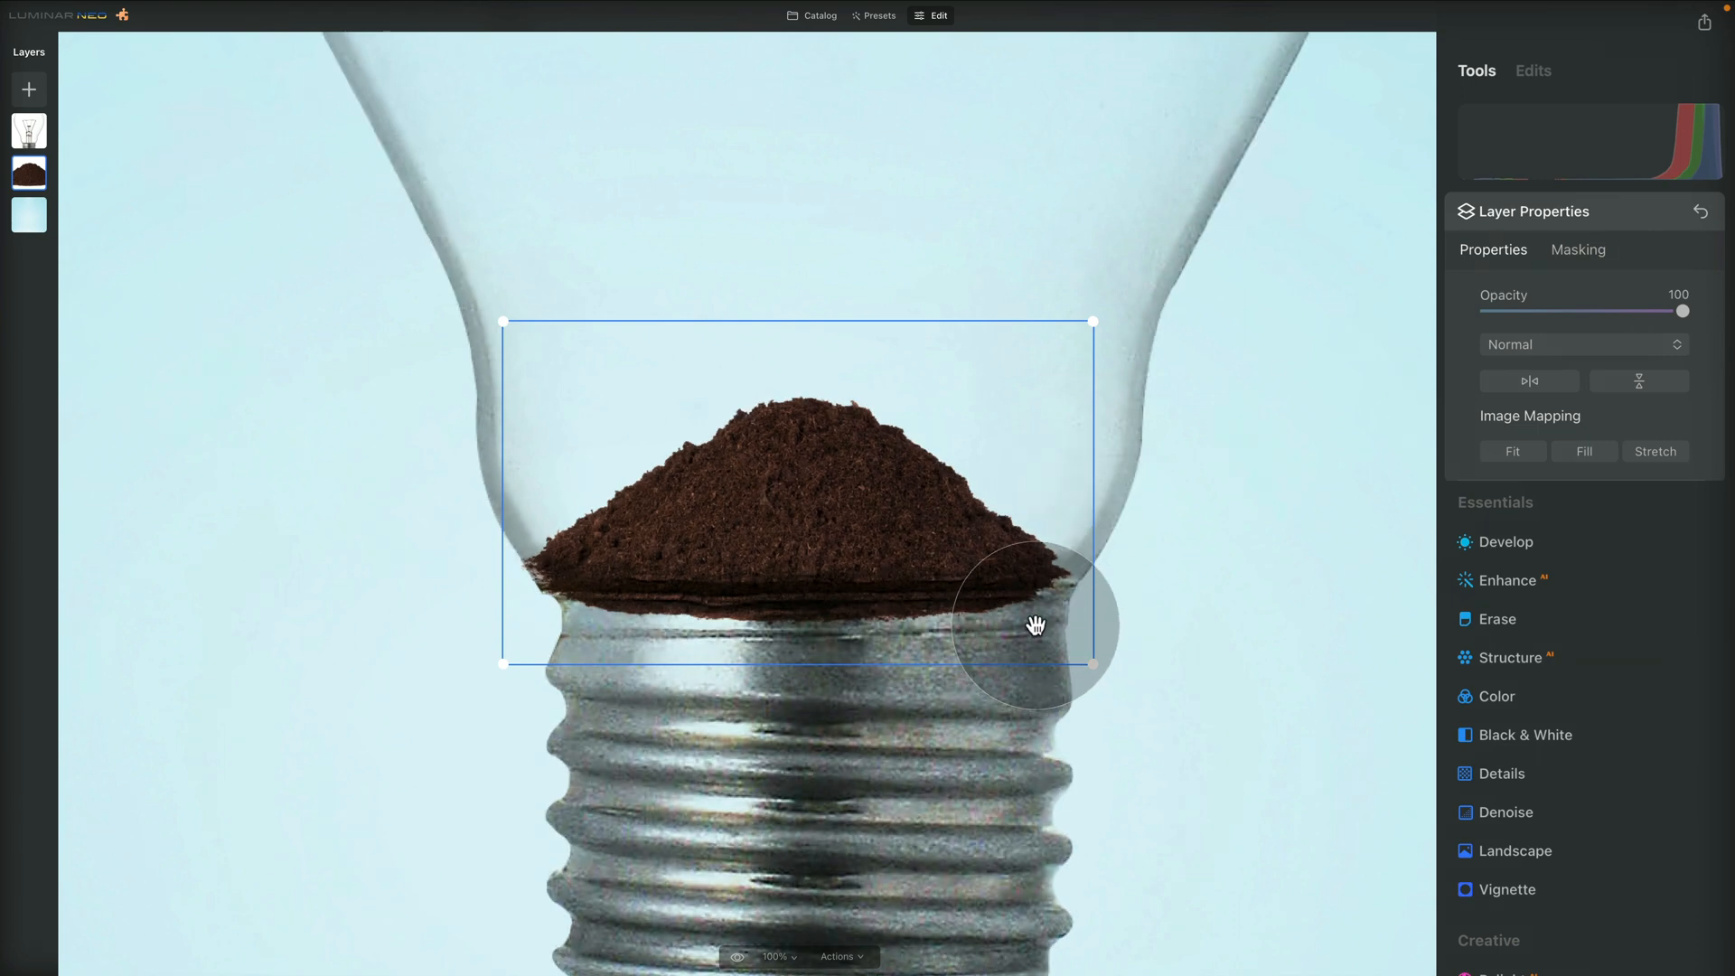
pyautogui.moveTo(1096, 497); pyautogui.dragTo(1122, 503)
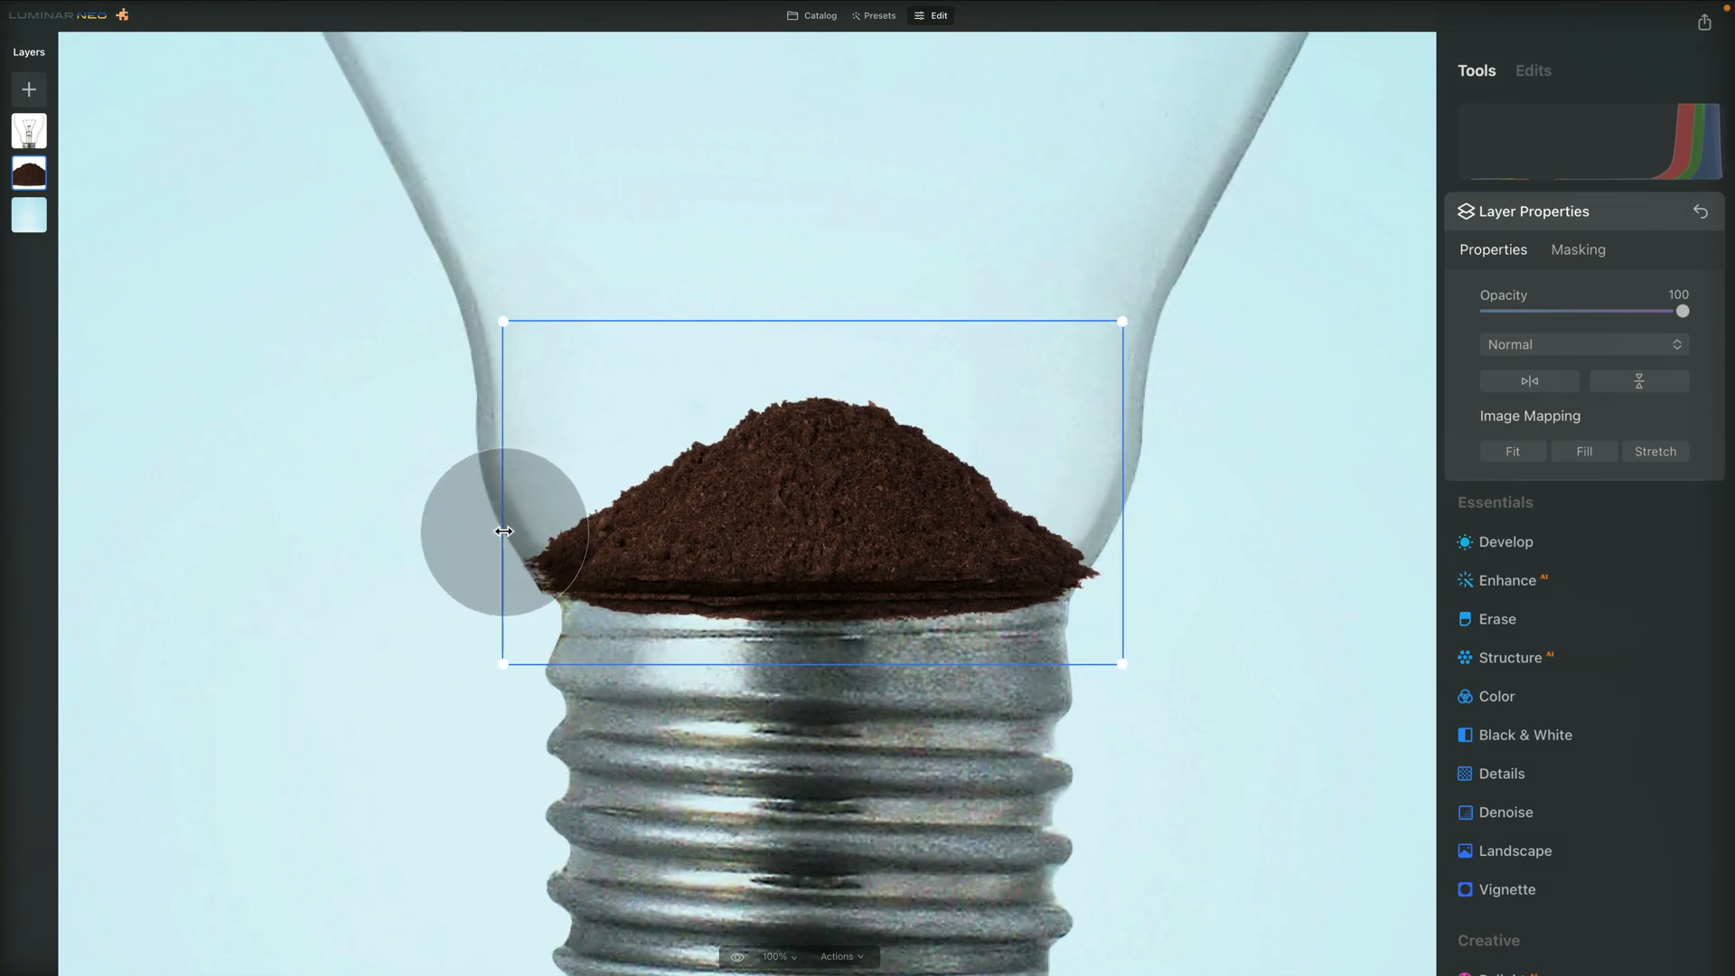
pyautogui.moveTo(503, 532); pyautogui.dragTo(492, 533)
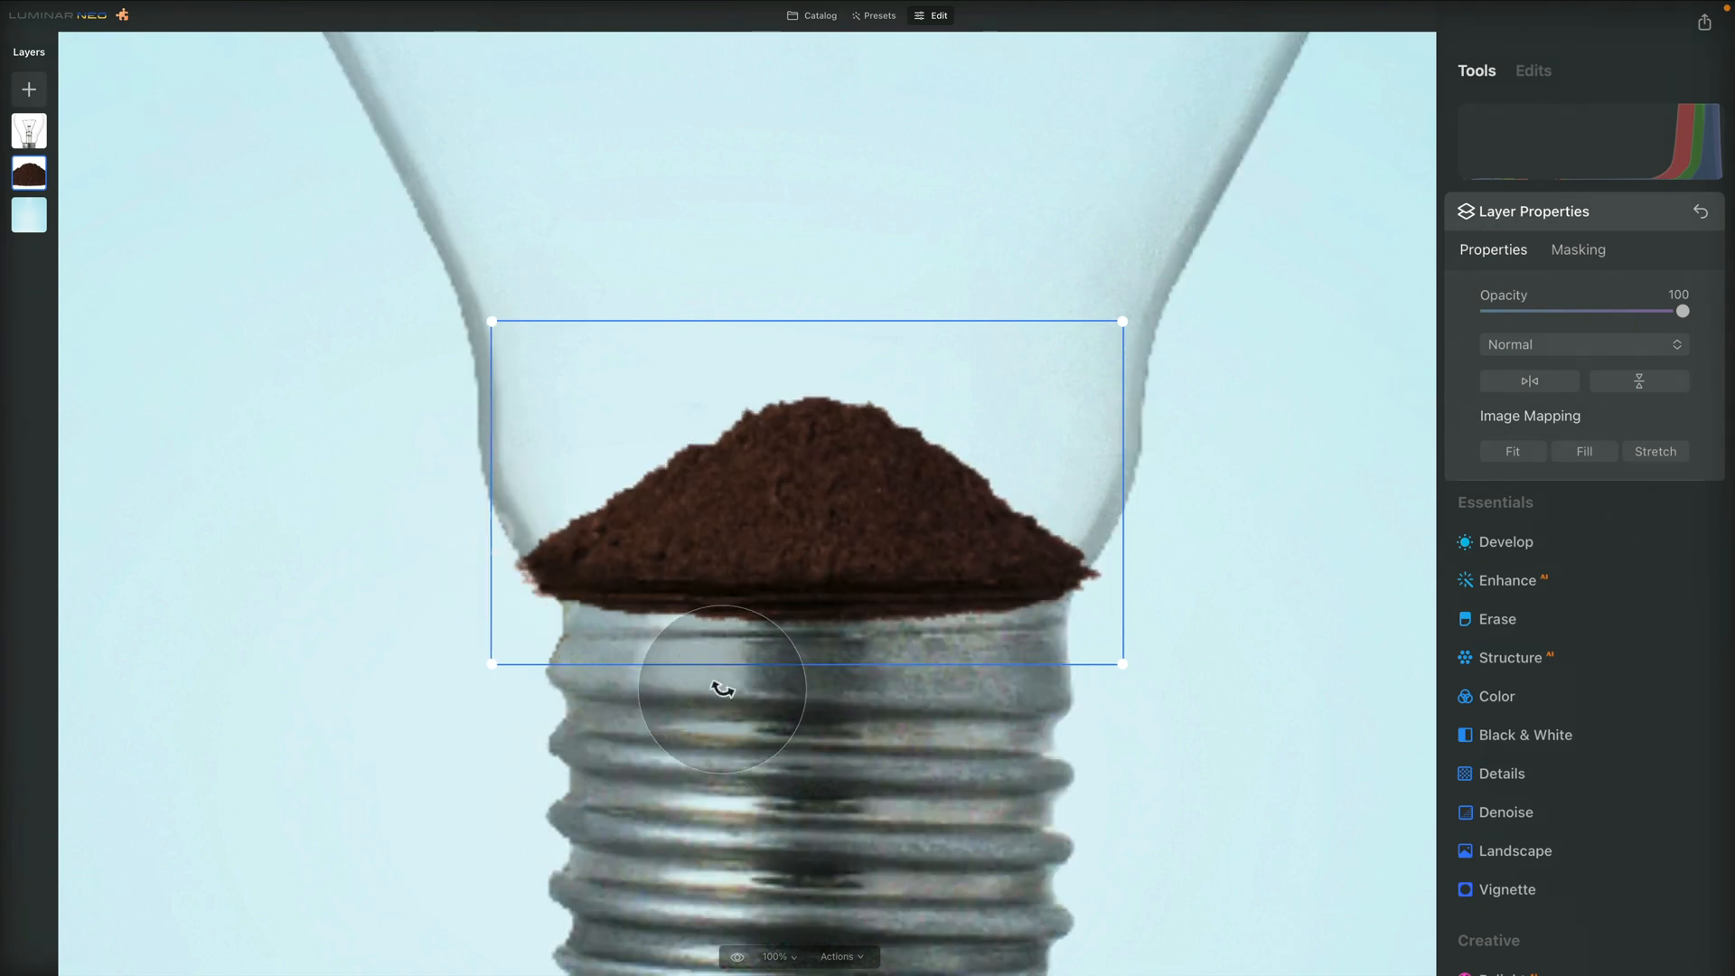
pyautogui.moveTo(755, 531); pyautogui.dragTo(752, 528)
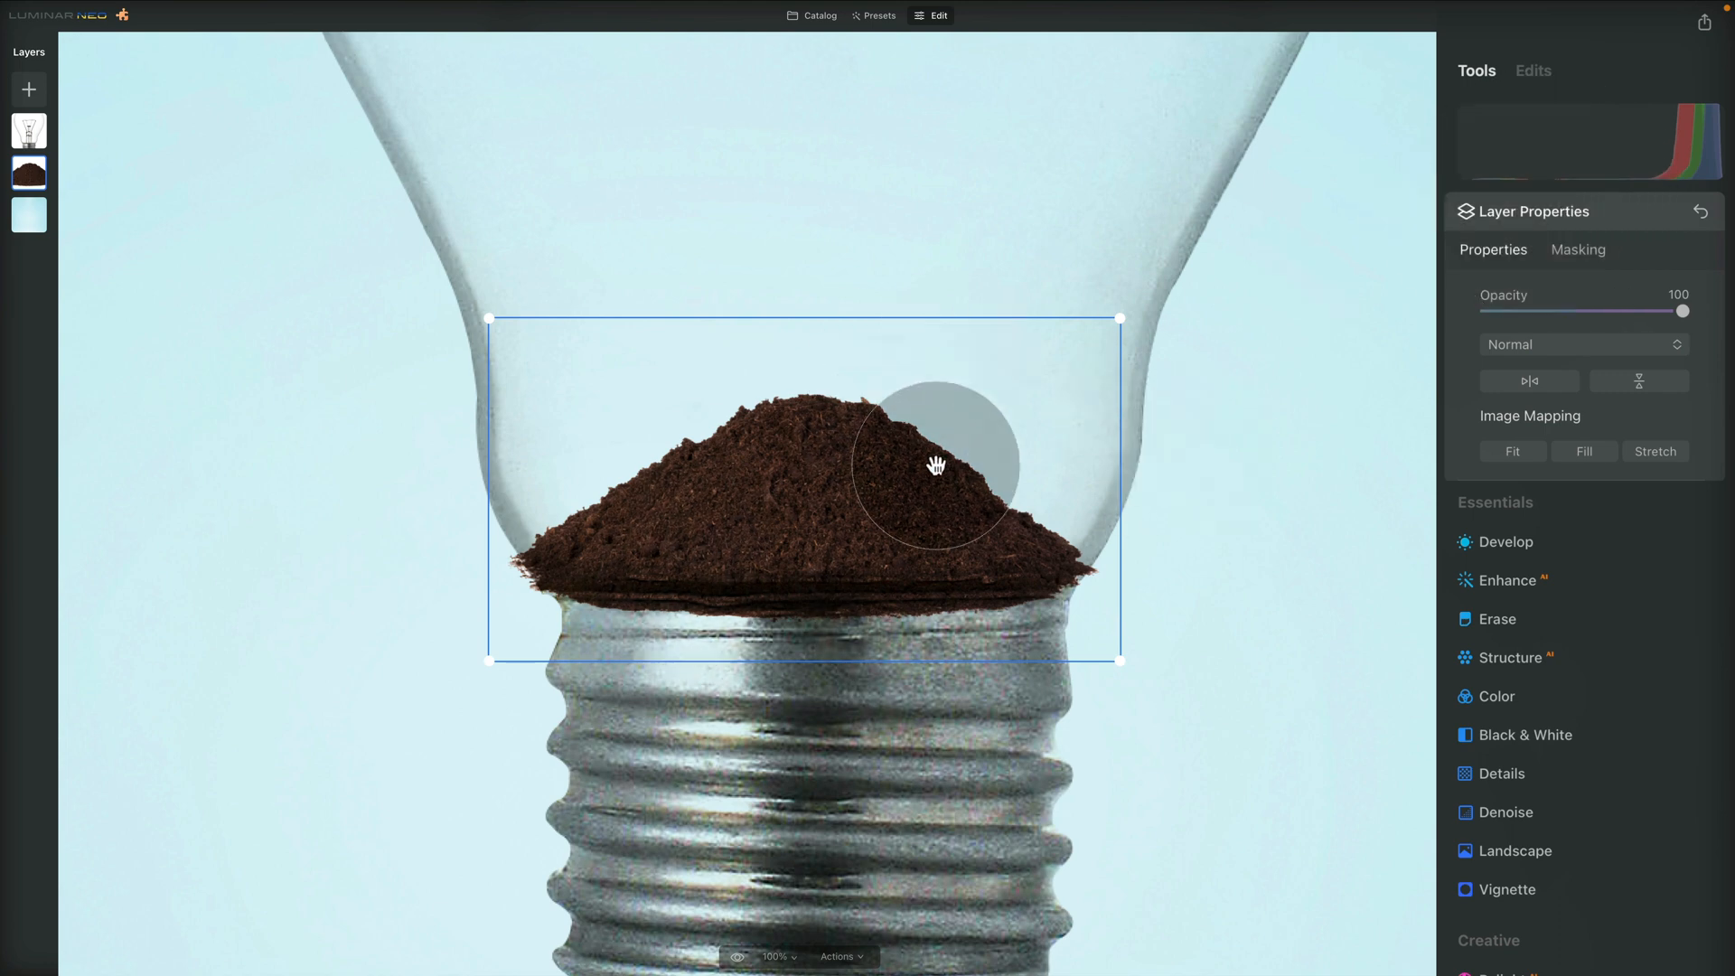
# Set up the soil layer's mask brush in Erase mode with size 156, softness 10 and strength 80
pyautogui.click(1576, 241)
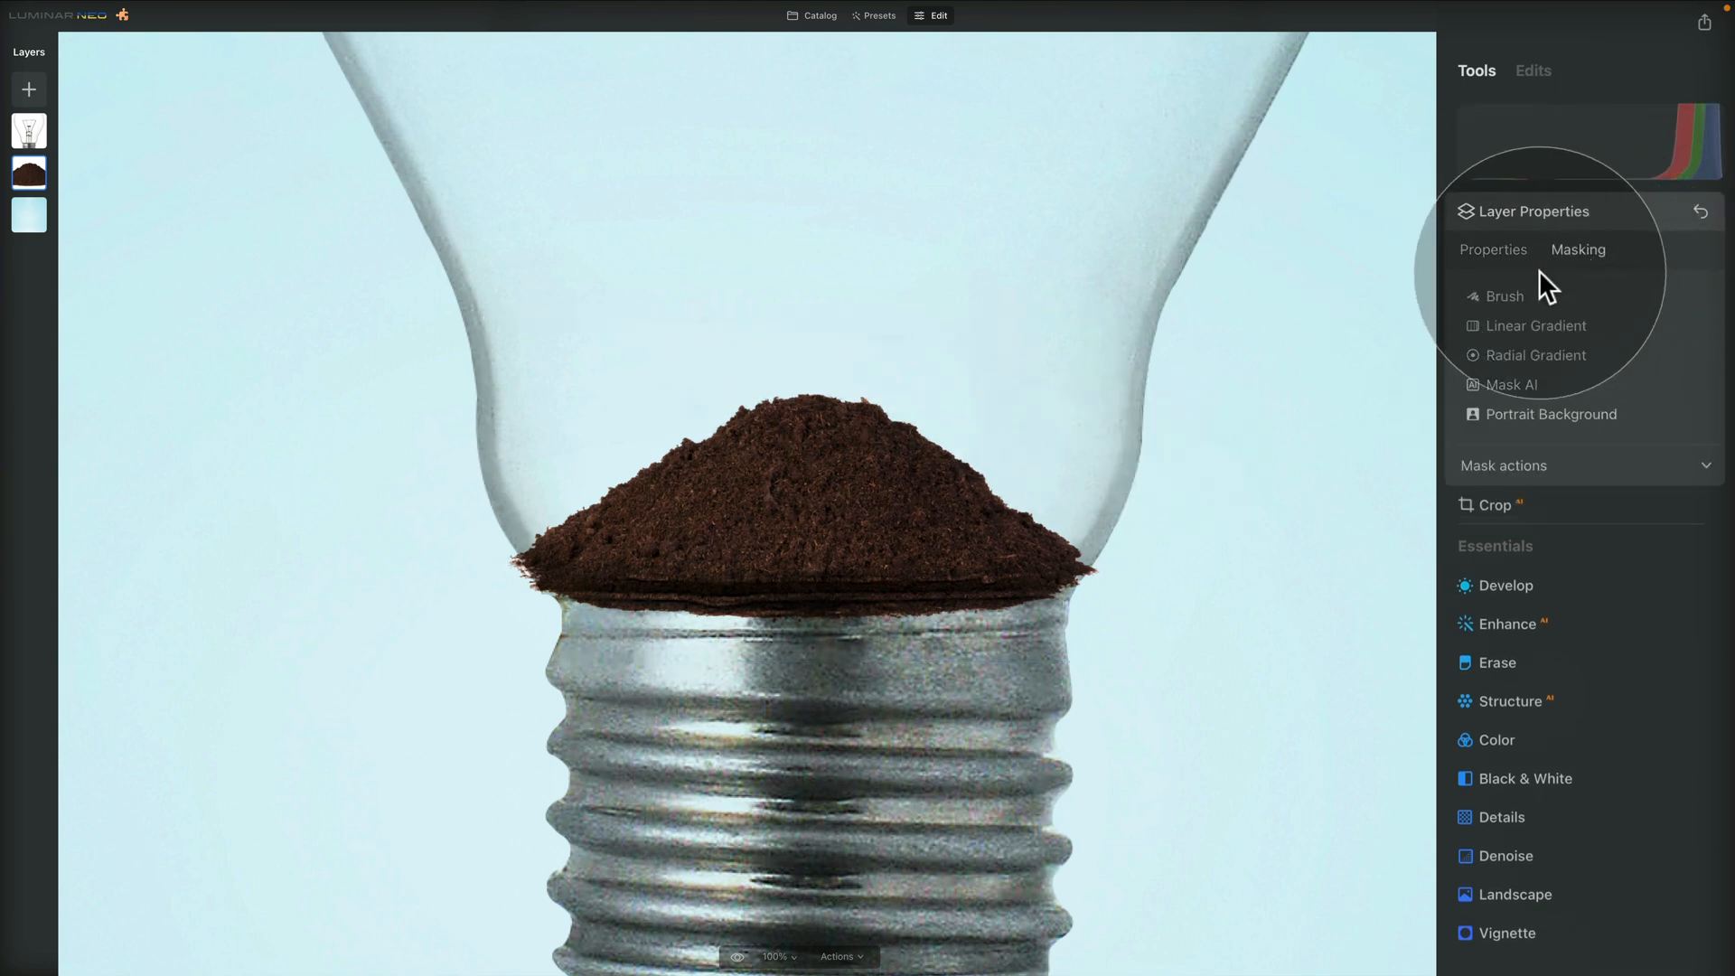
pyautogui.click(1496, 287)
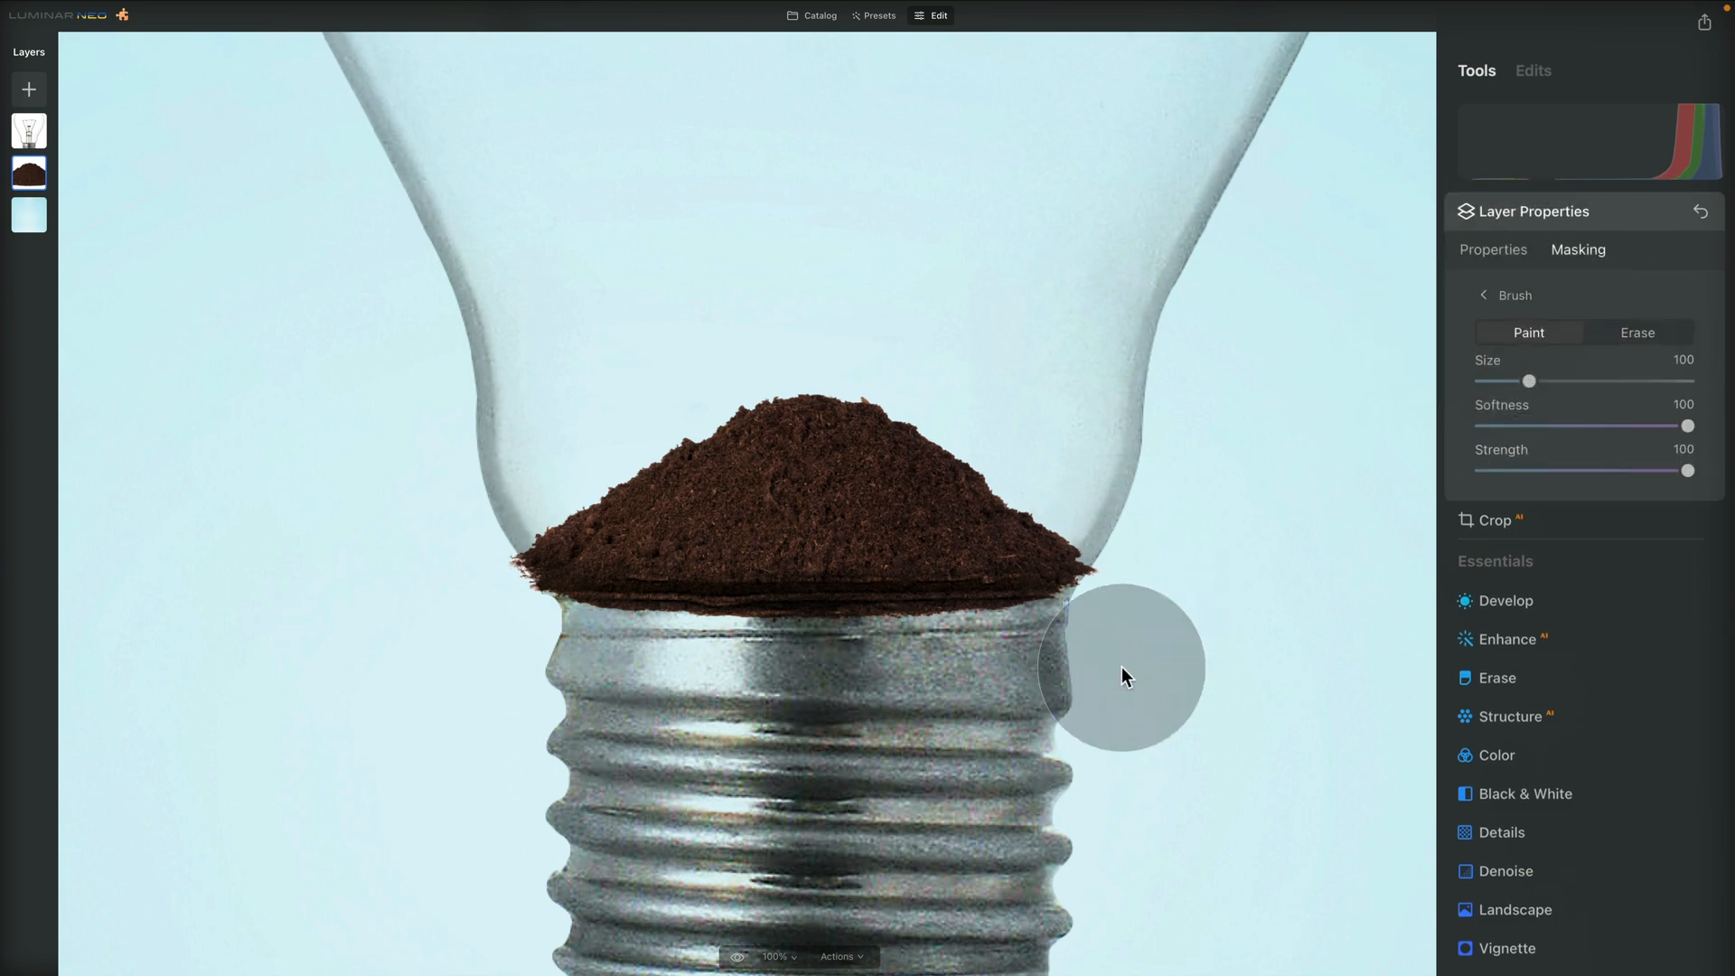
pyautogui.press('super+equal')
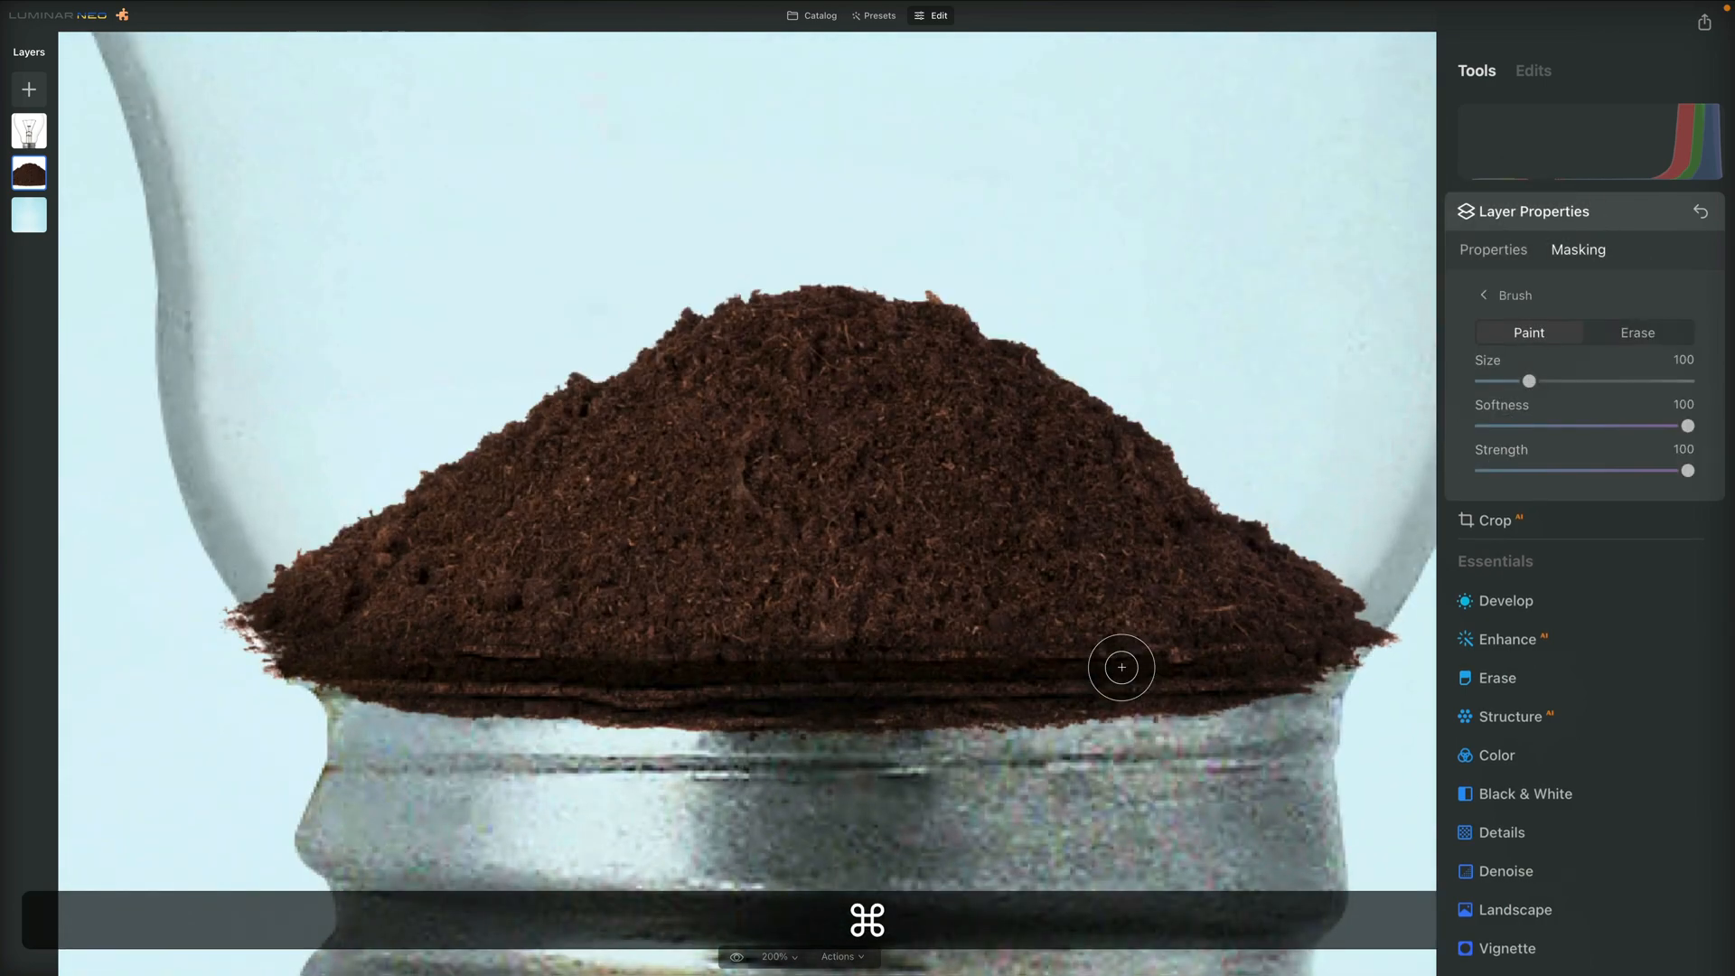
pyautogui.press('space')
pyautogui.moveTo(1162, 697); pyautogui.dragTo(1030, 581)
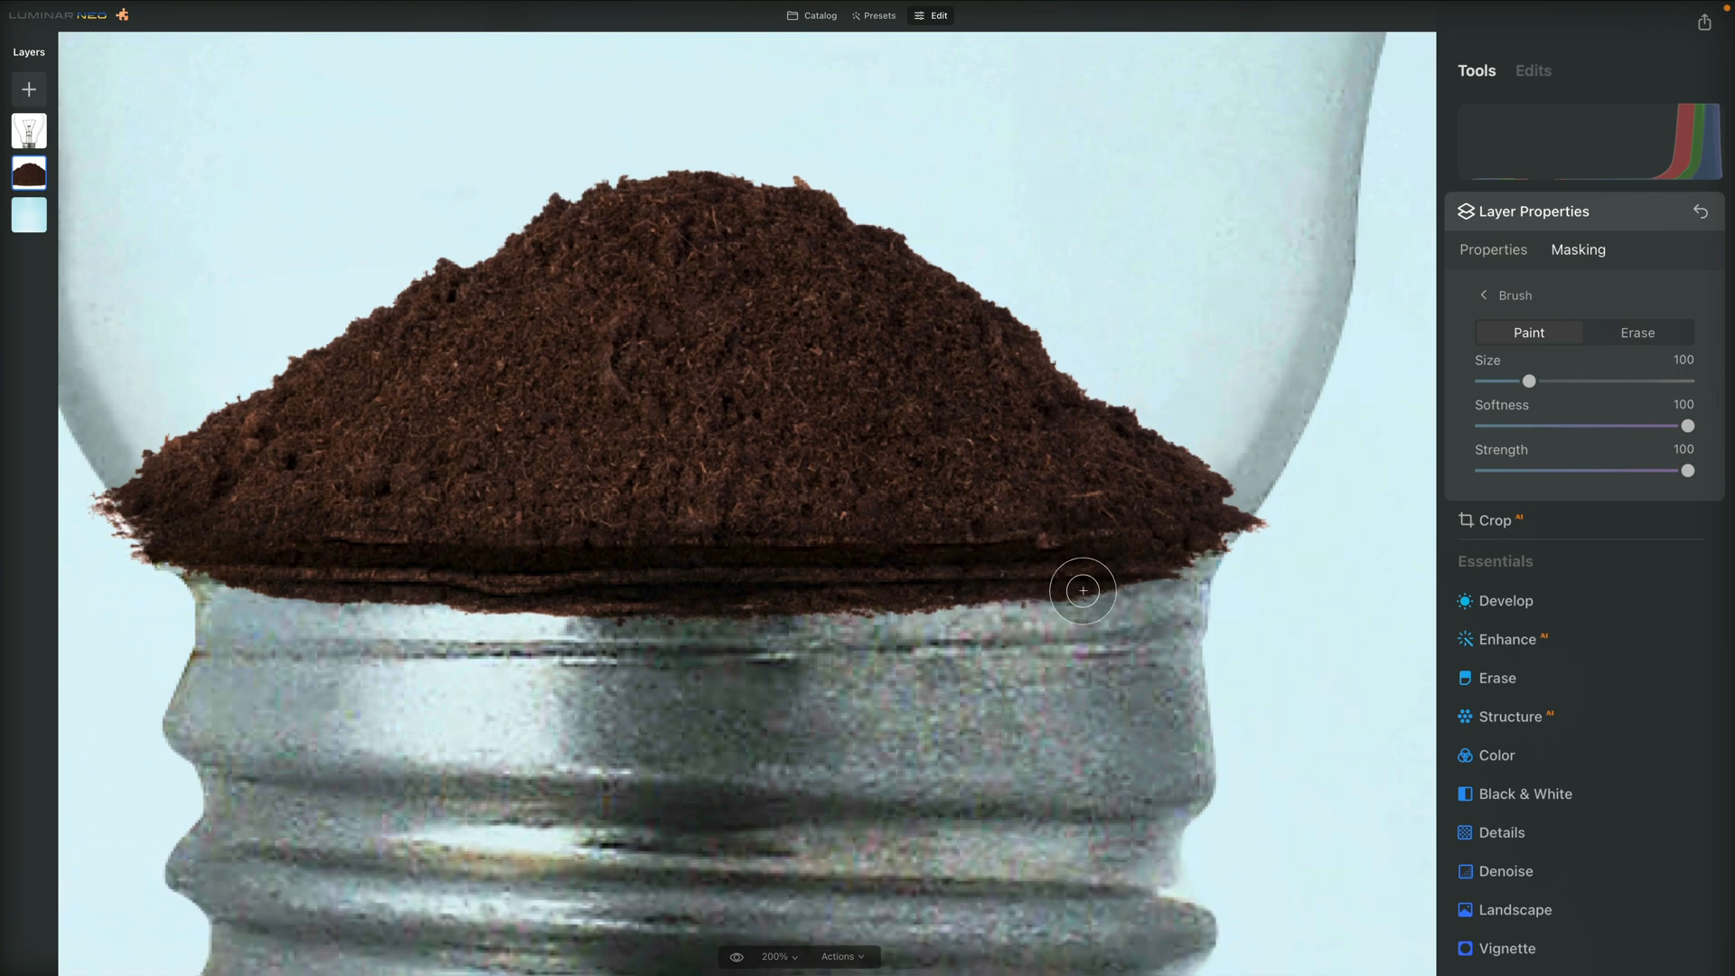
pyautogui.click(1618, 329)
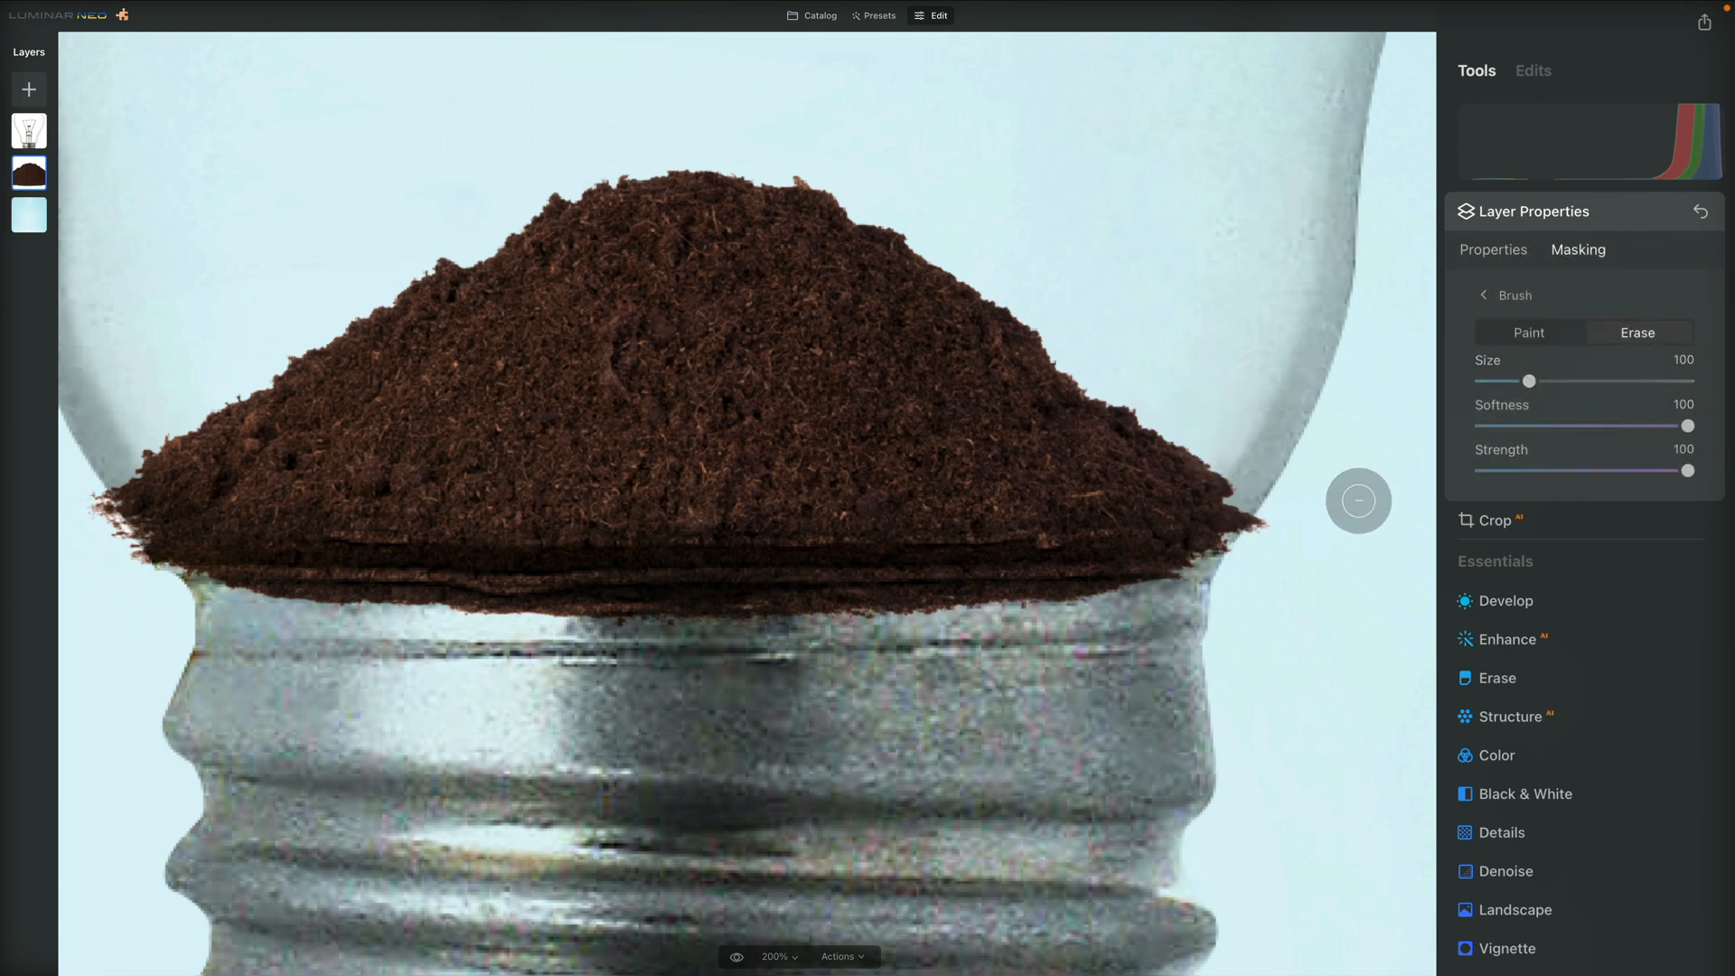
pyautogui.moveTo(1529, 382); pyautogui.dragTo(1558, 381)
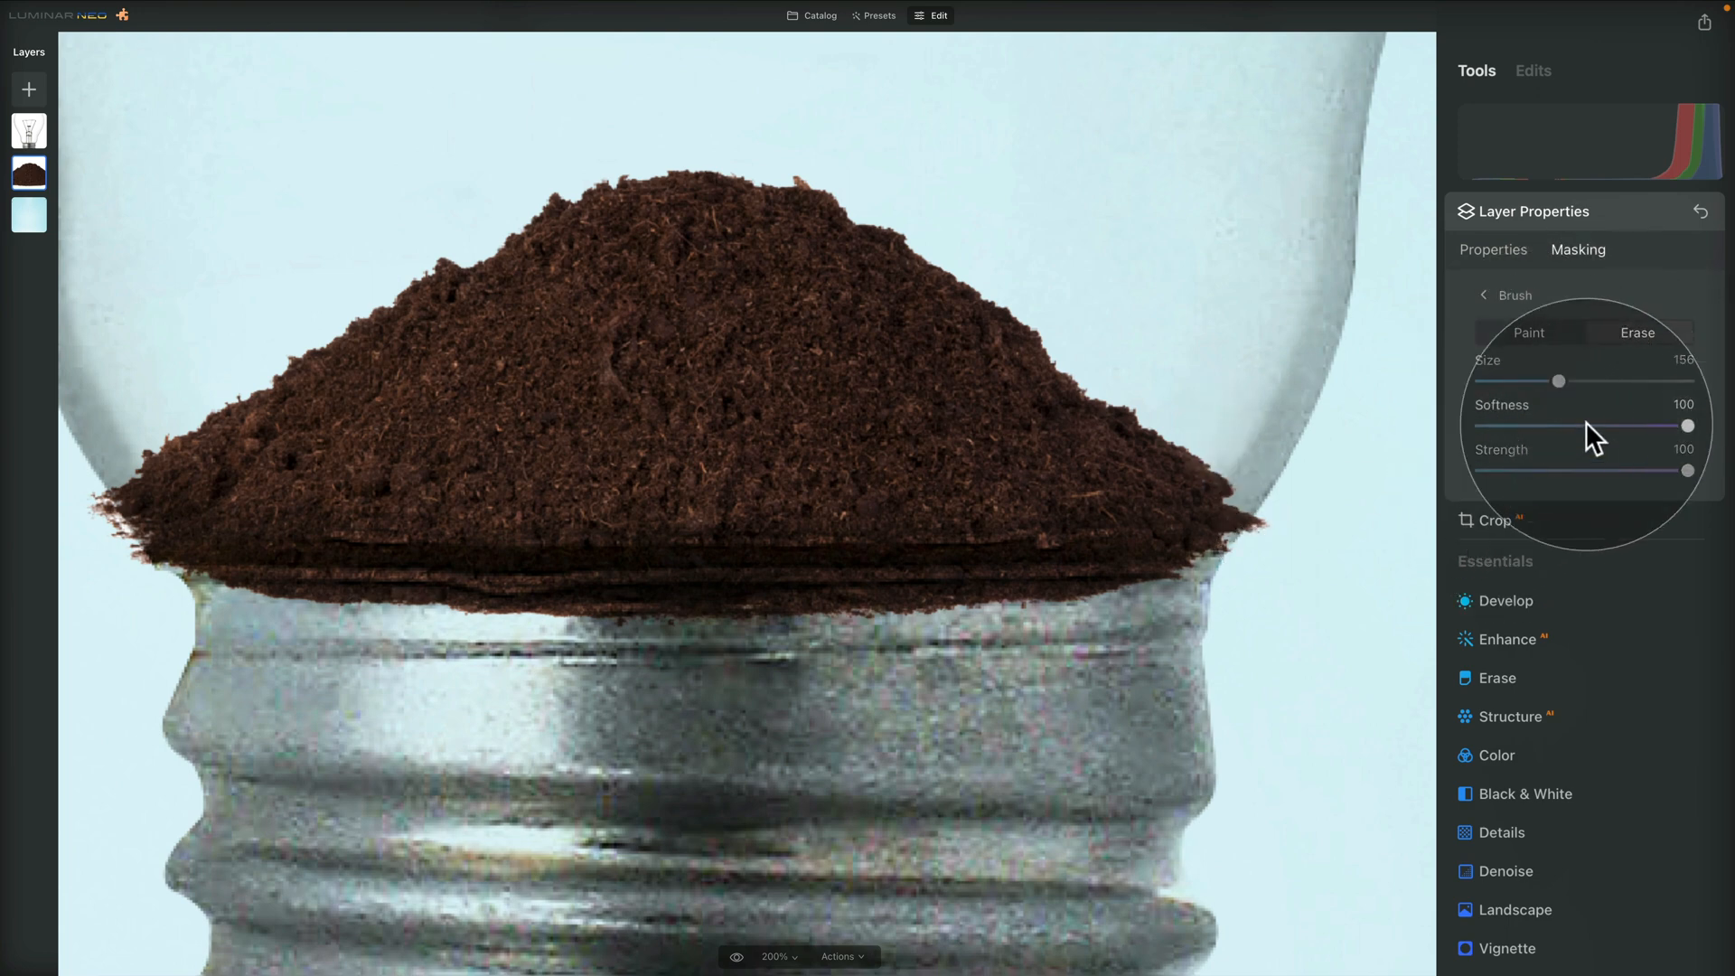
pyautogui.moveTo(1686, 426); pyautogui.dragTo(1488, 426)
pyautogui.moveTo(1686, 470); pyautogui.dragTo(1643, 472)
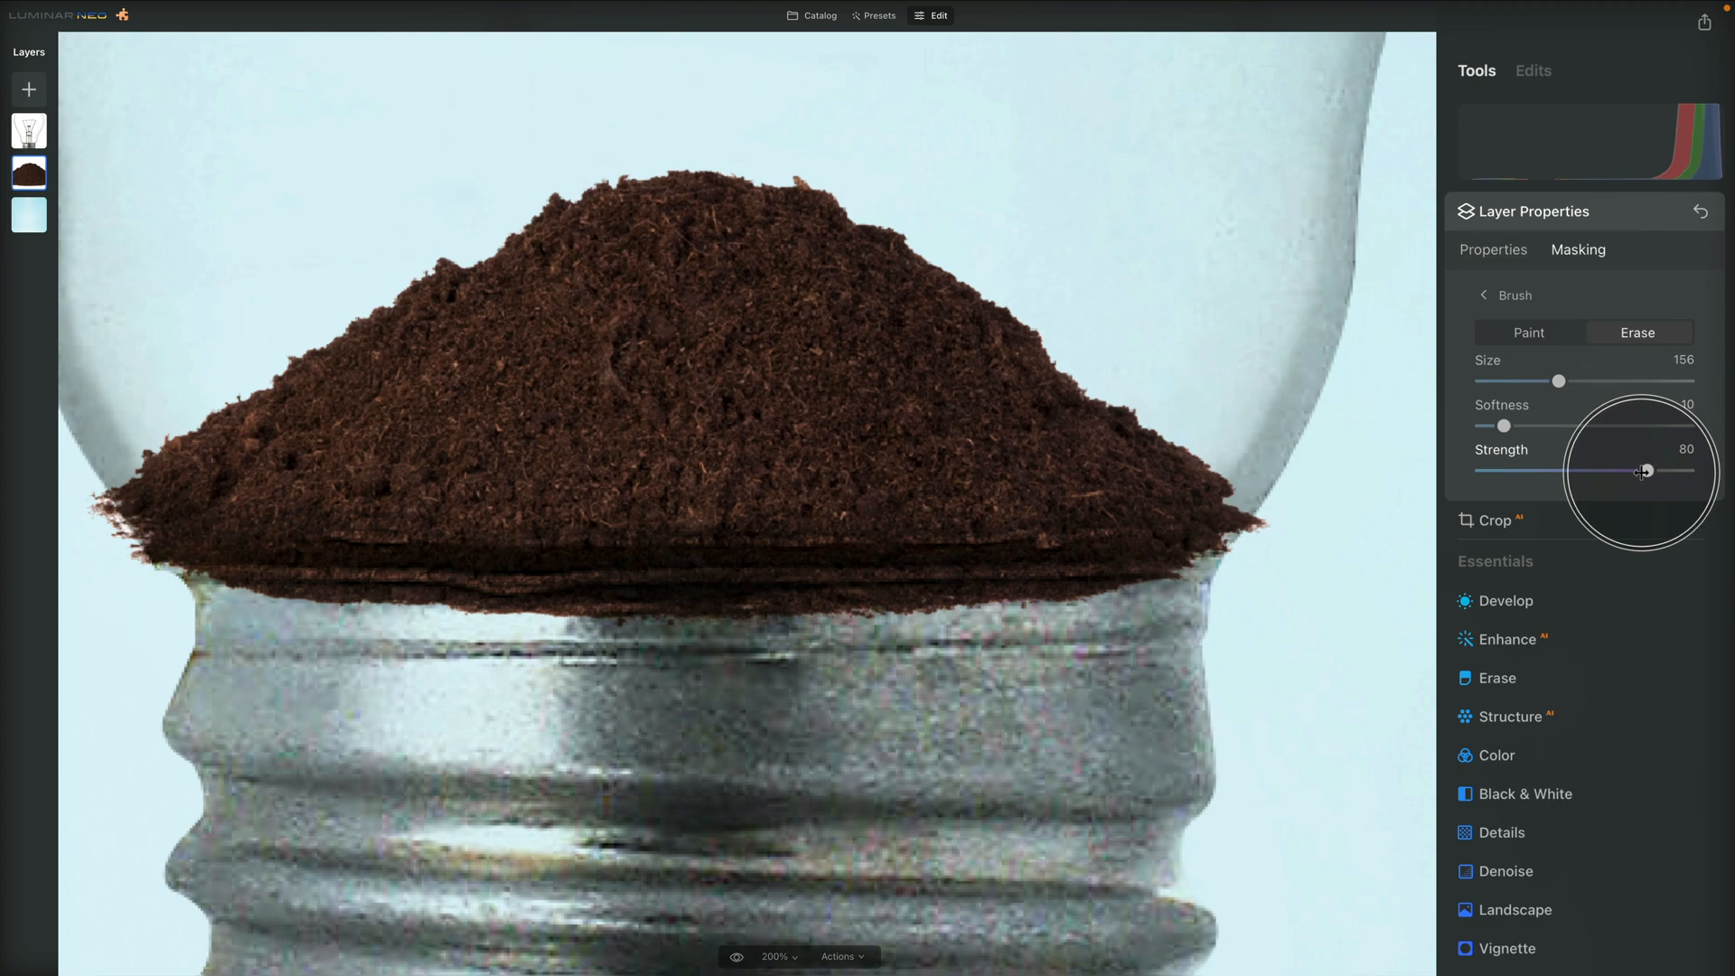
# Mask out the soil that sticks out beyond the glass on both sides of the bulb's neck
pyautogui.moveTo(1302, 536)
pyautogui.mouseDown()
pyautogui.moveTo(1263, 578)
pyautogui.moveTo(1294, 545)
pyautogui.mouseUp()
pyautogui.moveTo(849, 696); pyautogui.dragTo(1157, 687)
pyautogui.moveTo(408, 486); pyautogui.dragTo(510, 634)
pyautogui.moveTo(455, 573)
pyautogui.mouseDown()
pyautogui.moveTo(407, 504)
pyautogui.moveTo(414, 519)
pyautogui.mouseUp()
pyautogui.moveTo(507, 651)
pyautogui.mouseDown()
pyautogui.moveTo(530, 630)
pyautogui.moveTo(708, 659)
pyautogui.moveTo(1347, 657)
pyautogui.mouseUp()
# Mask out the soil overlapping the metal cap with a straight brush stroke along the rim, cleaning up the right end
pyautogui.moveTo(903, 825); pyautogui.dragTo(844, 812)
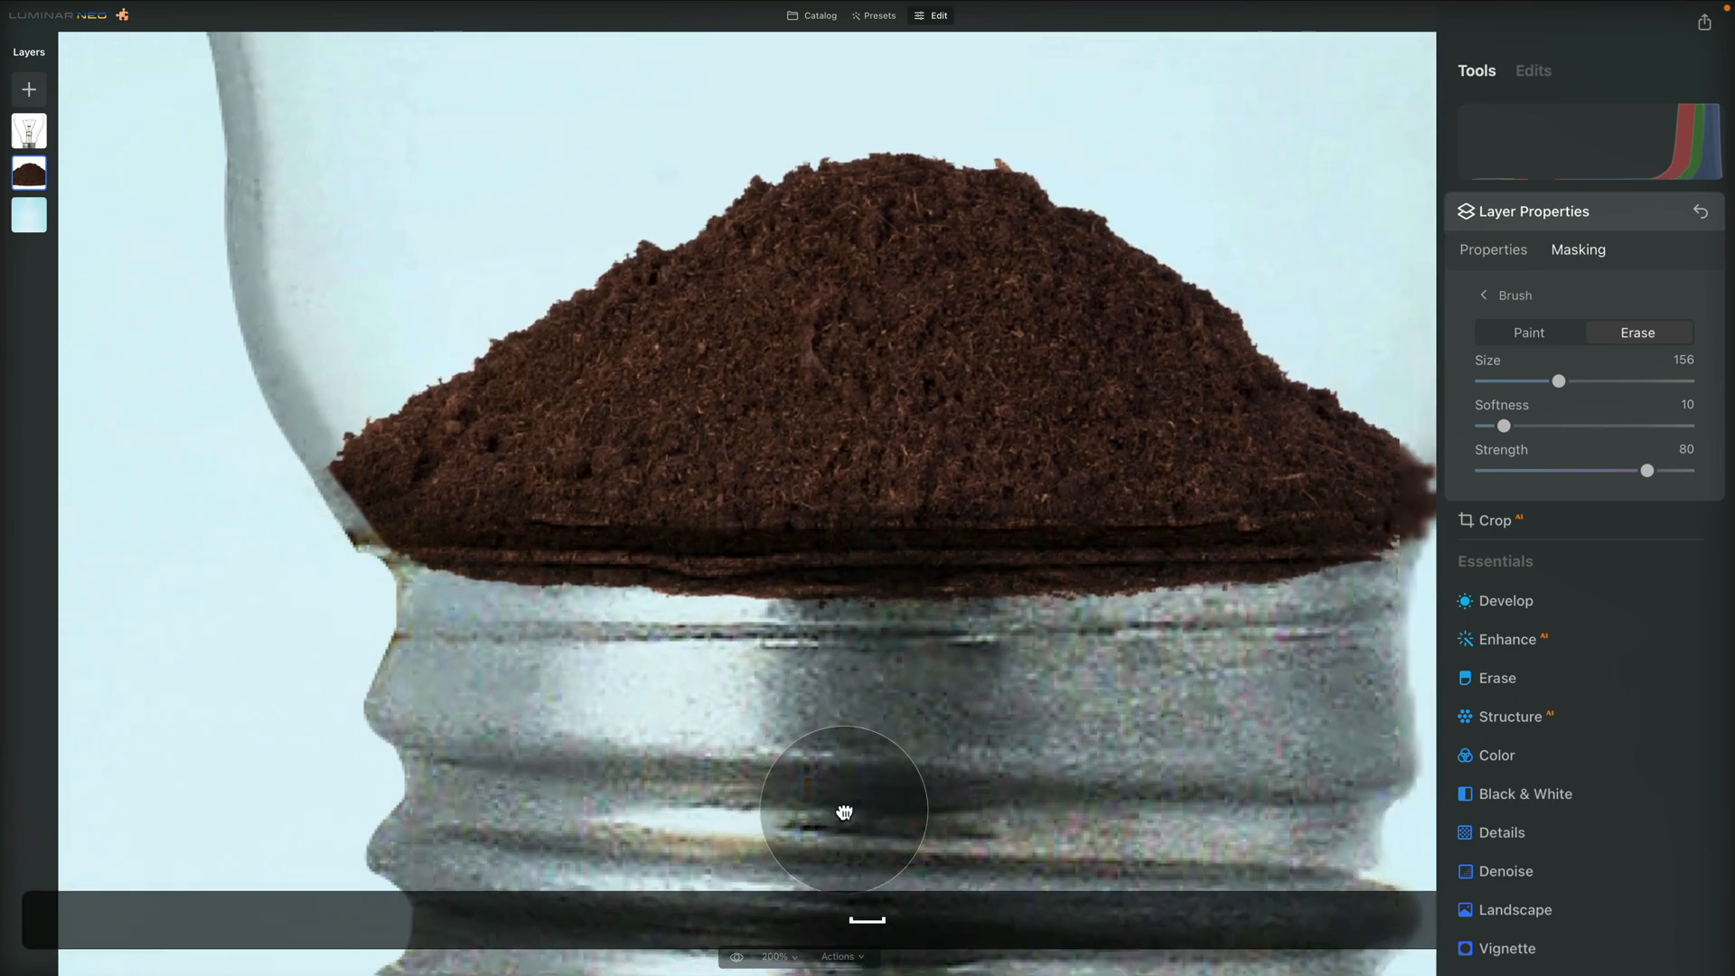
pyautogui.click(394, 597)
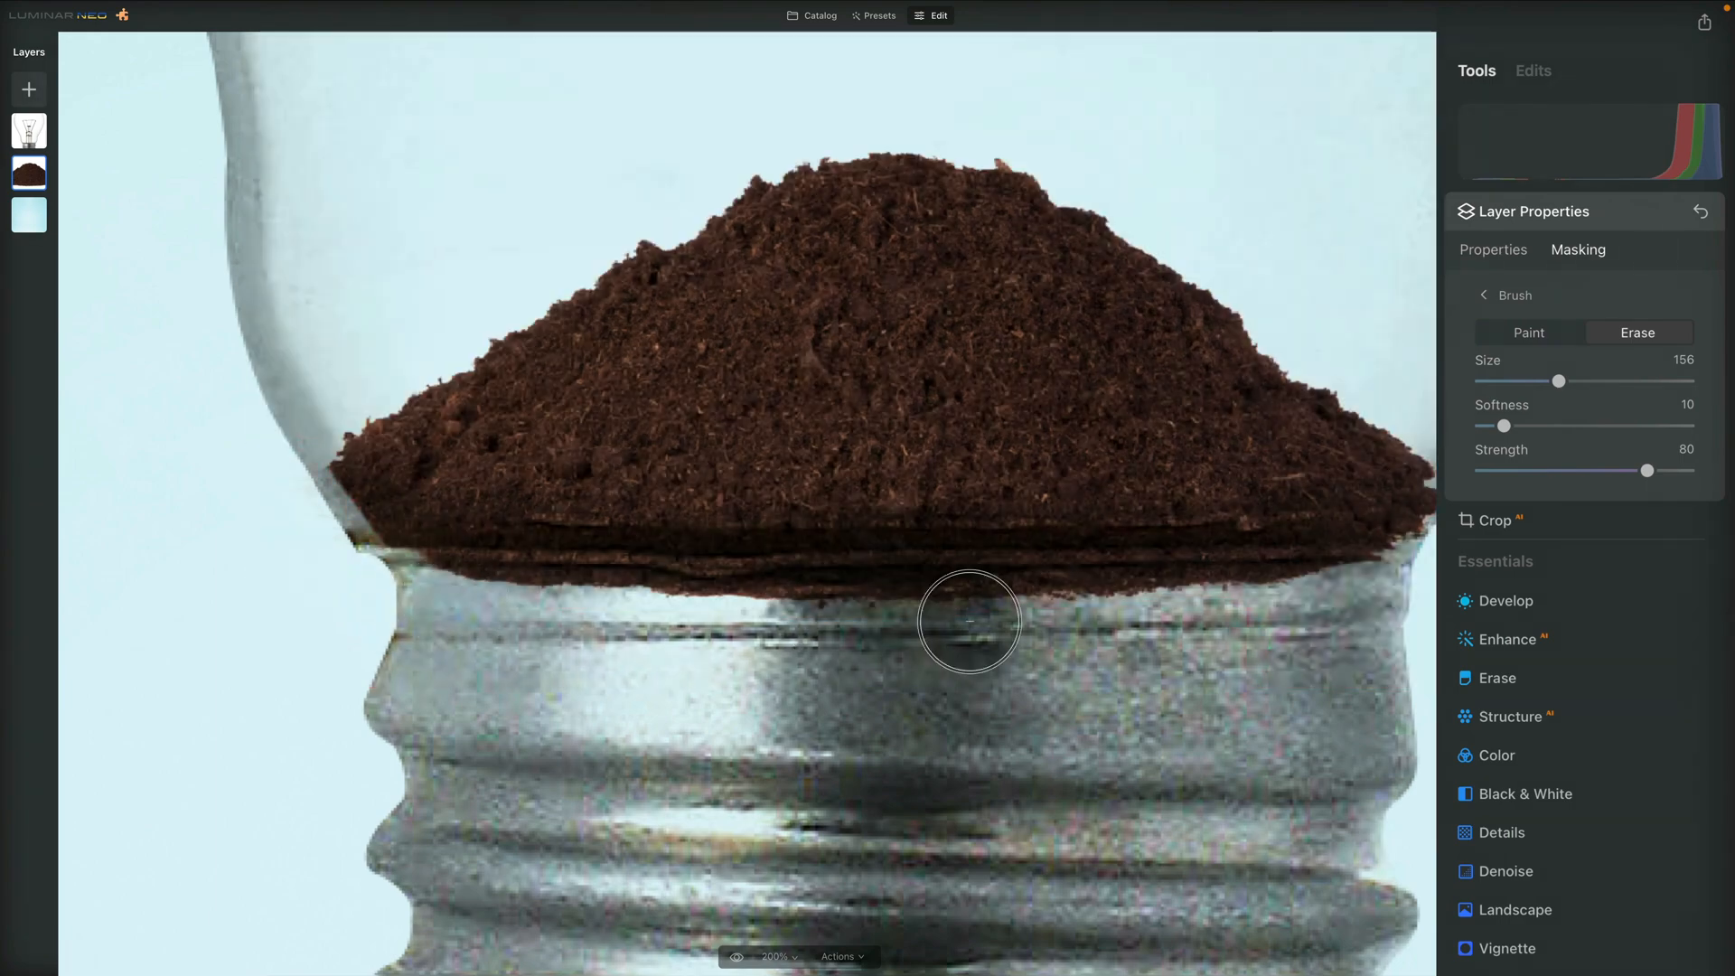
pyautogui.keyDown('shift'); pyautogui.click(1382, 604); pyautogui.keyUp('shift')
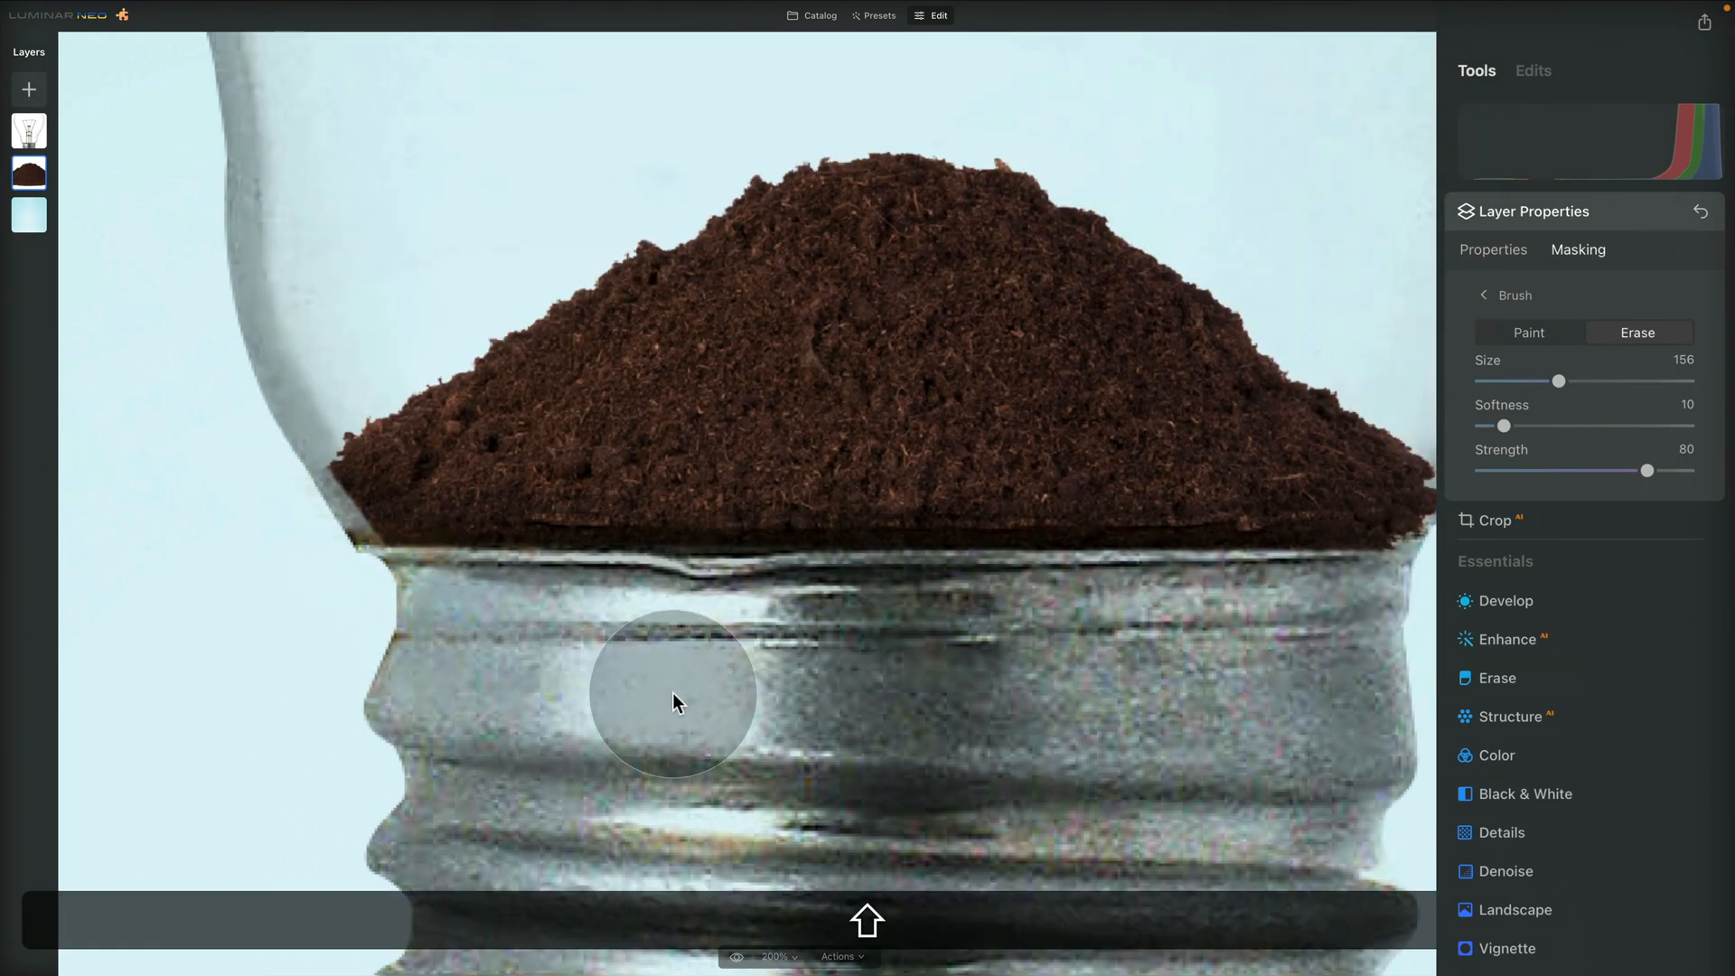
pyautogui.moveTo(1411, 579)
pyautogui.mouseDown()
pyautogui.moveTo(1464, 568)
pyautogui.moveTo(1479, 525)
pyautogui.moveTo(1450, 574)
pyautogui.mouseUp()
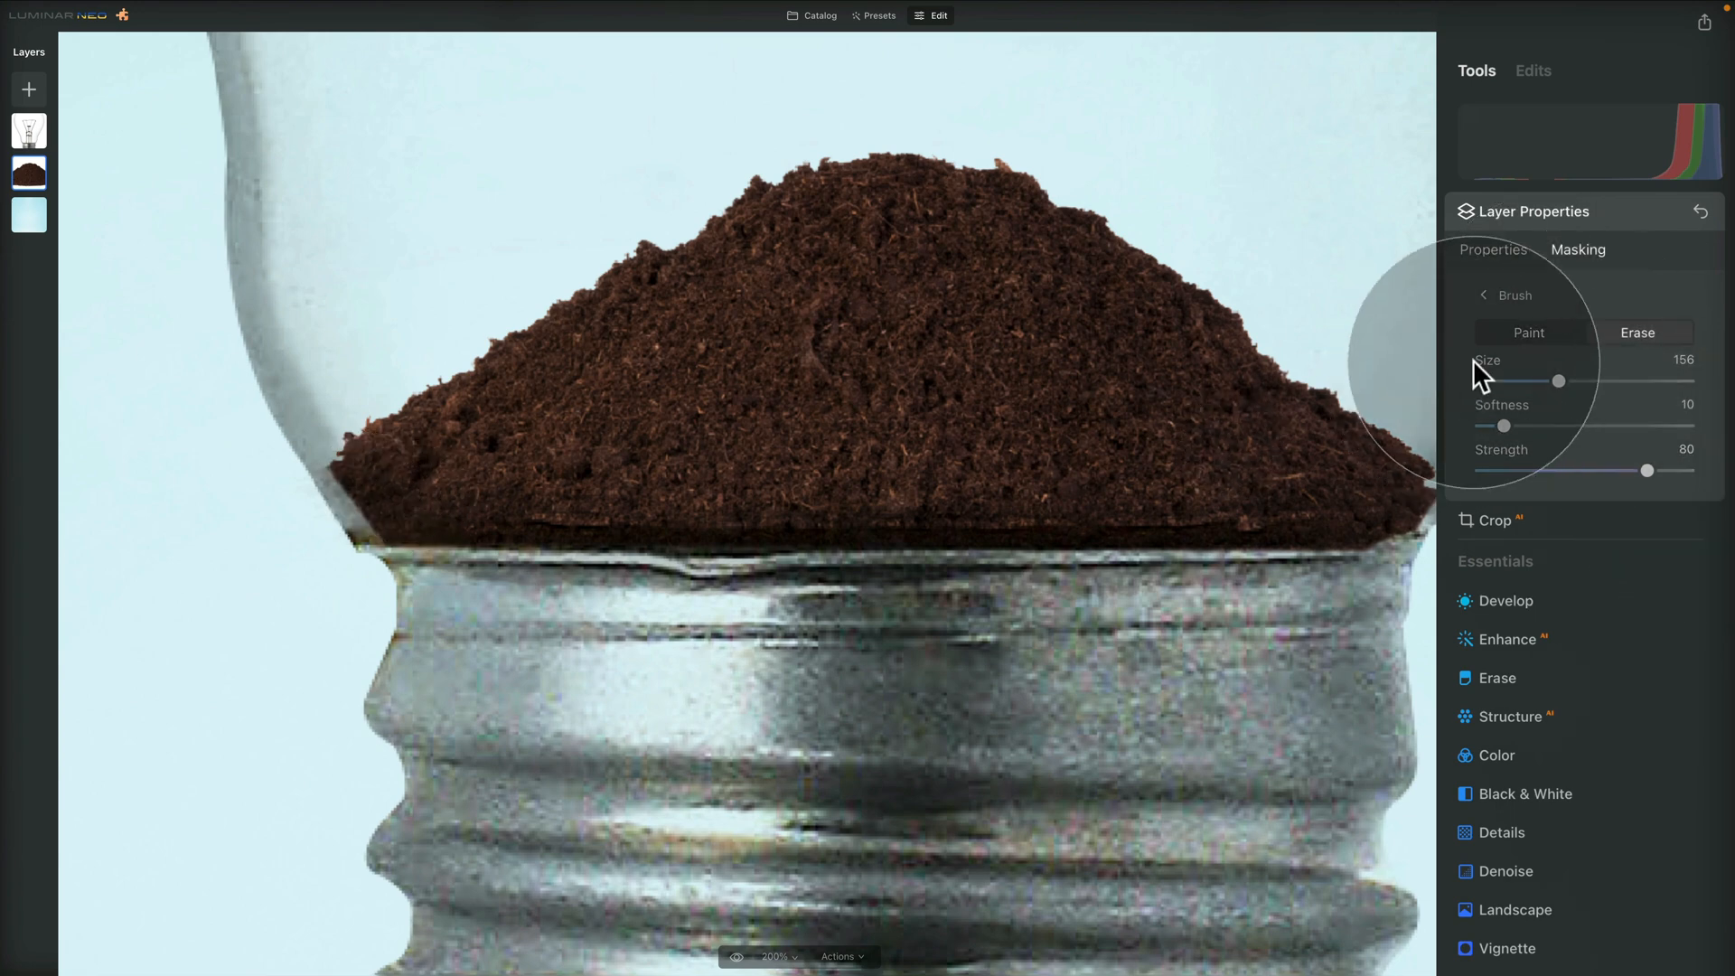
# Restore the over-erased soil at both ends of the pile with a size 84 Paint brush, switch to Erase and check the mask
pyautogui.click(1529, 335)
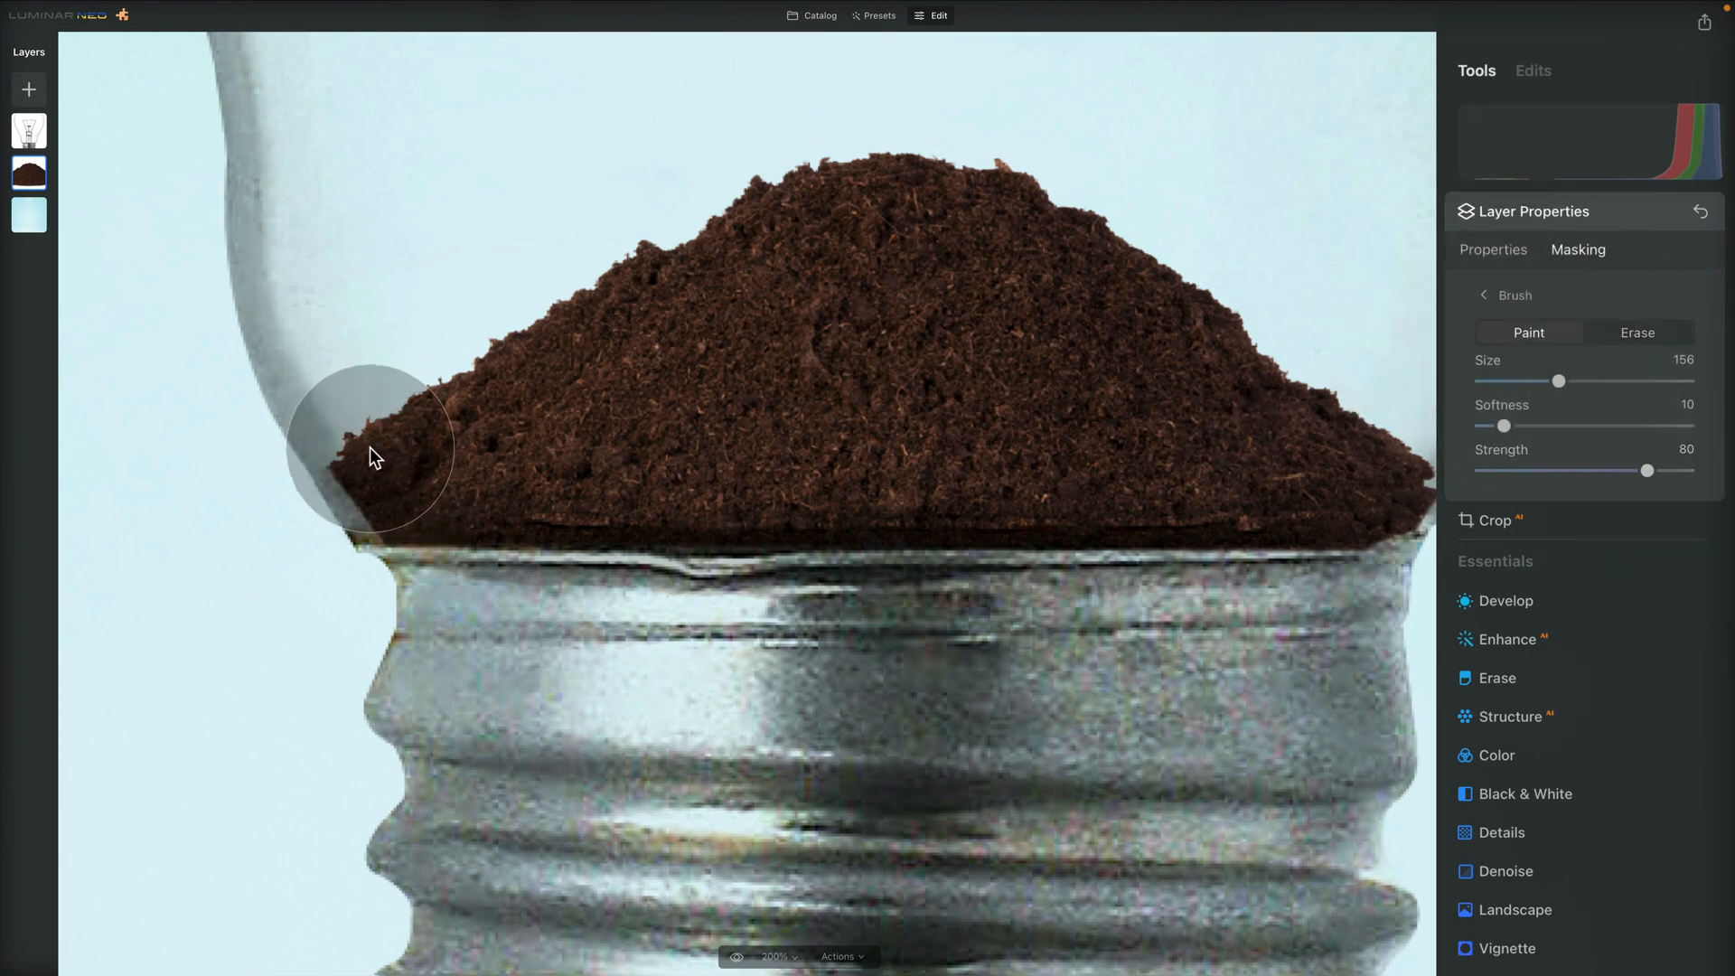
pyautogui.press('[')
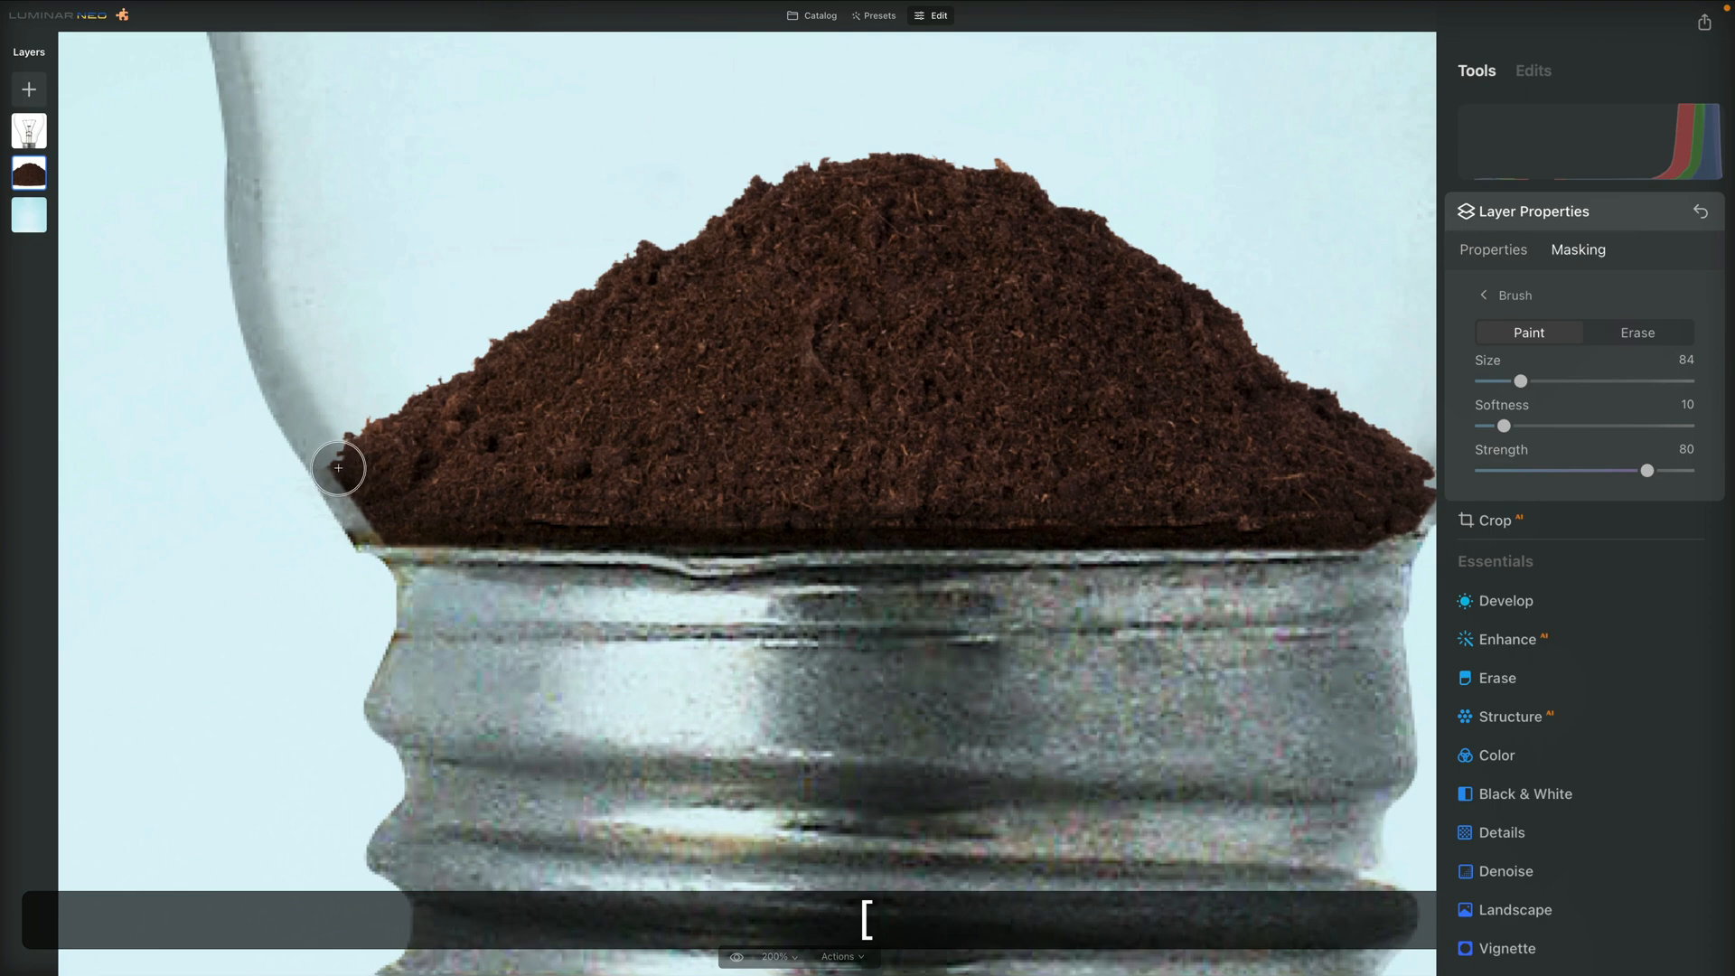
pyautogui.press('shift')
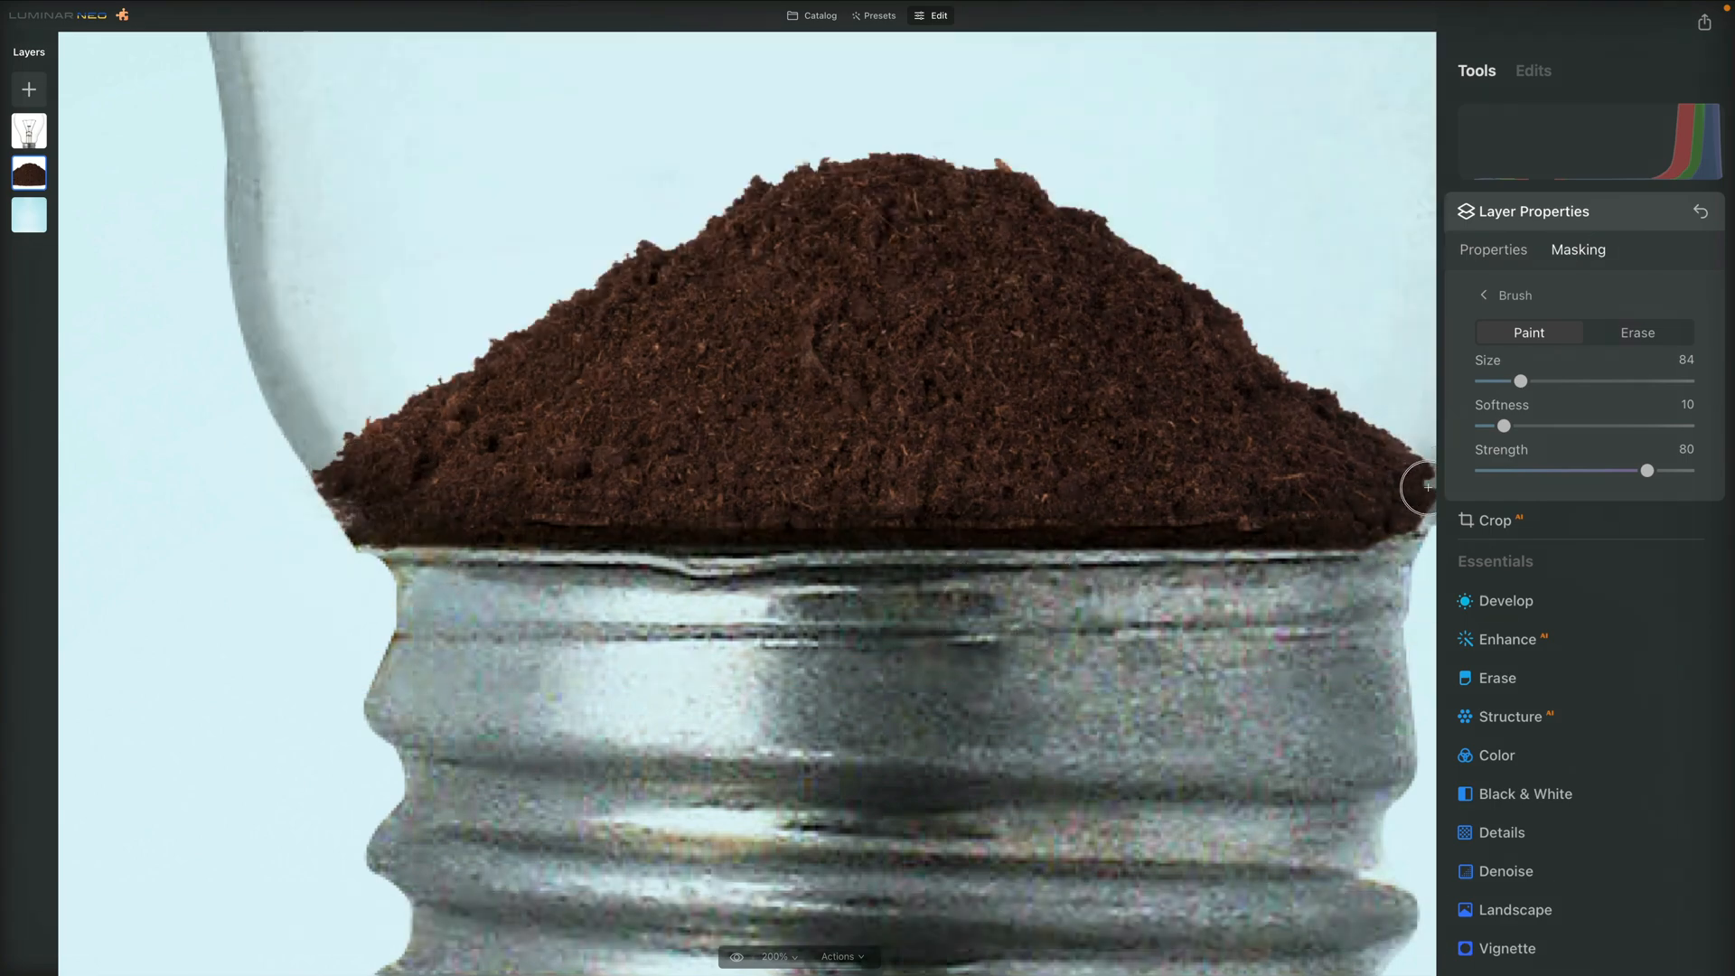
pyautogui.press('shift')
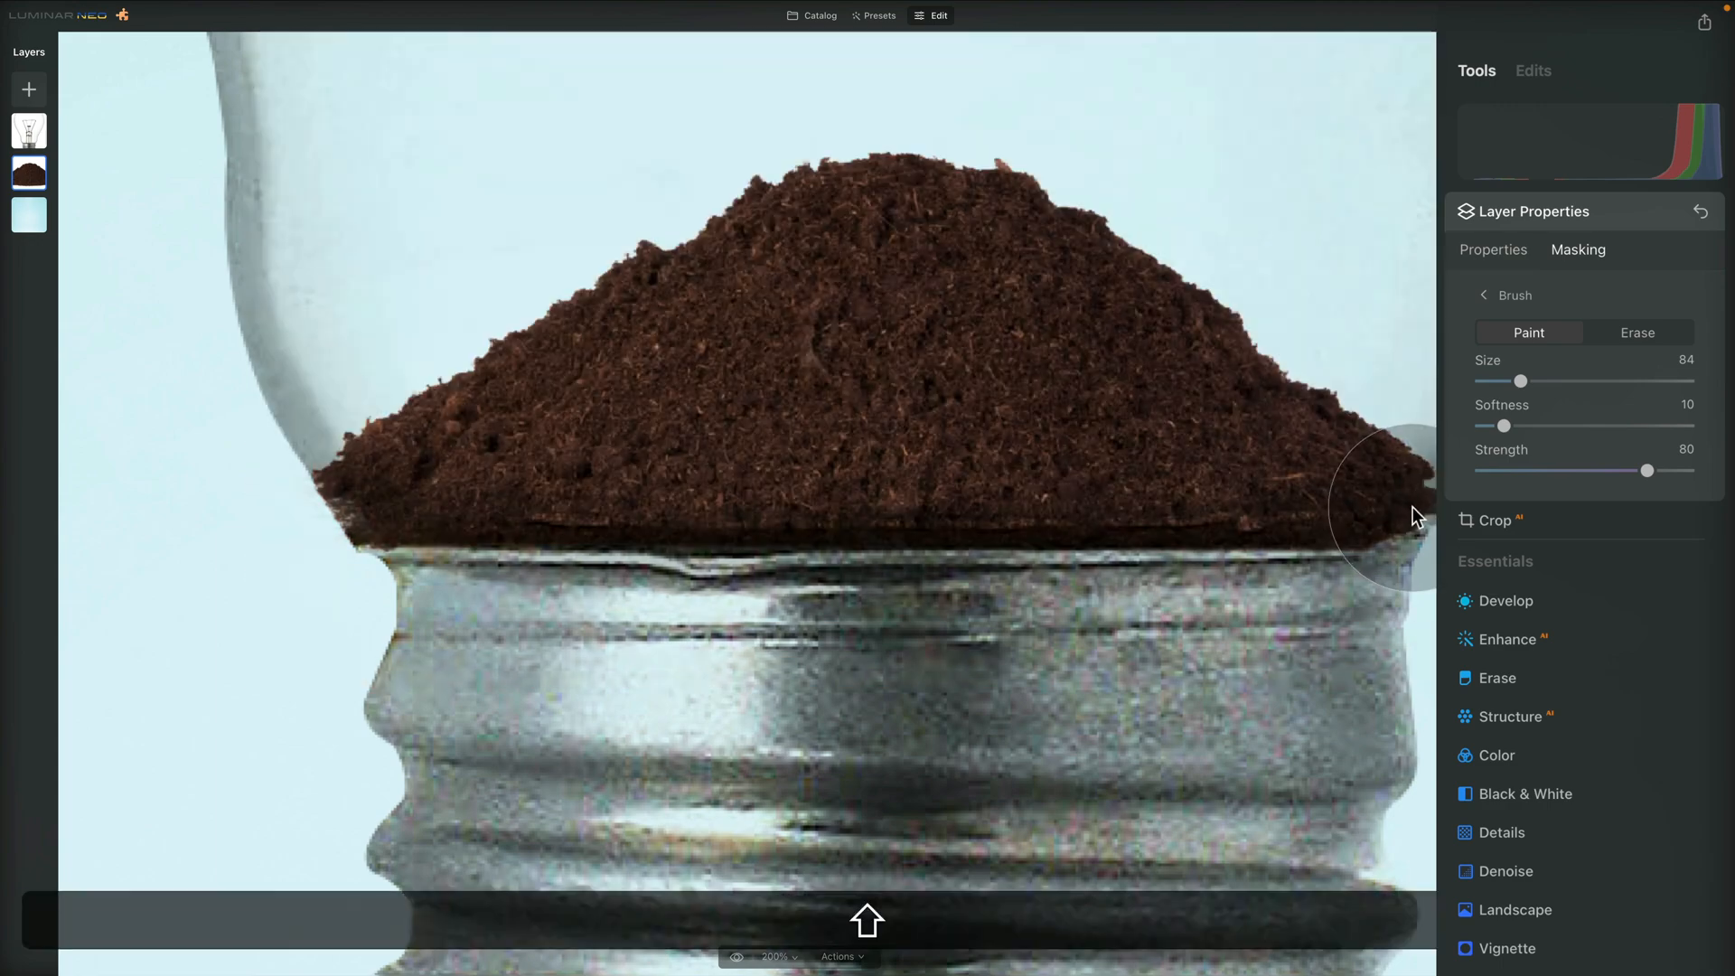
pyautogui.click(1607, 334)
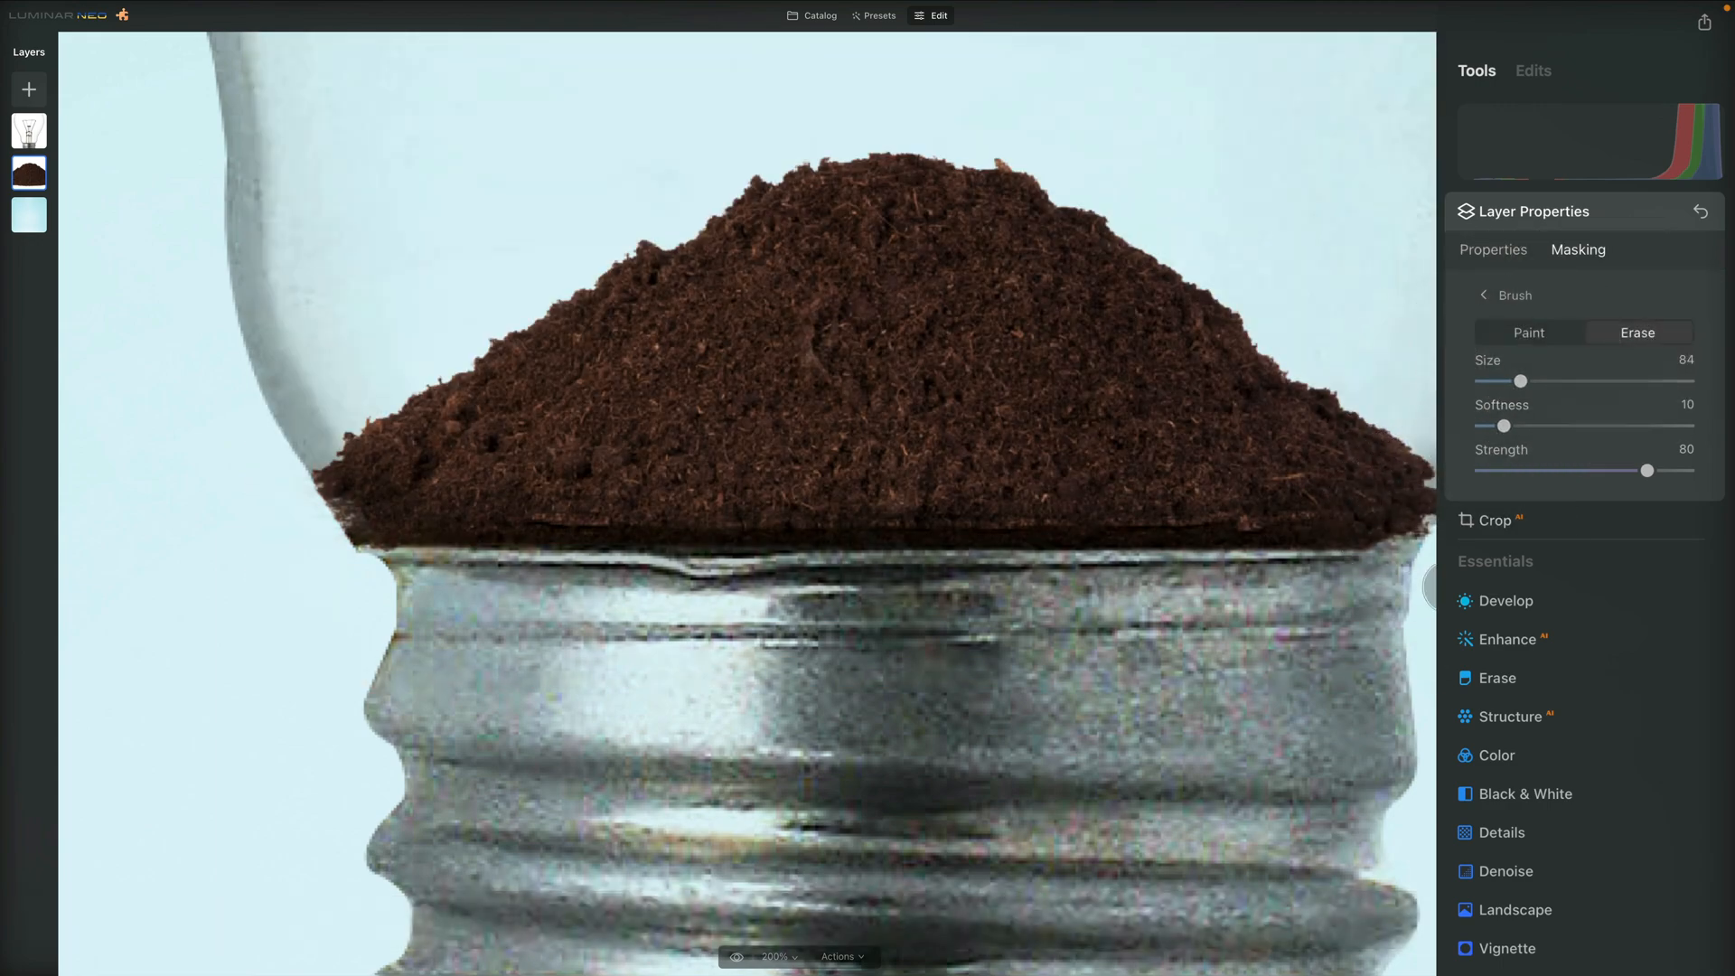
pyautogui.press('/')
pyautogui.press('/')
pyautogui.press('super+0')
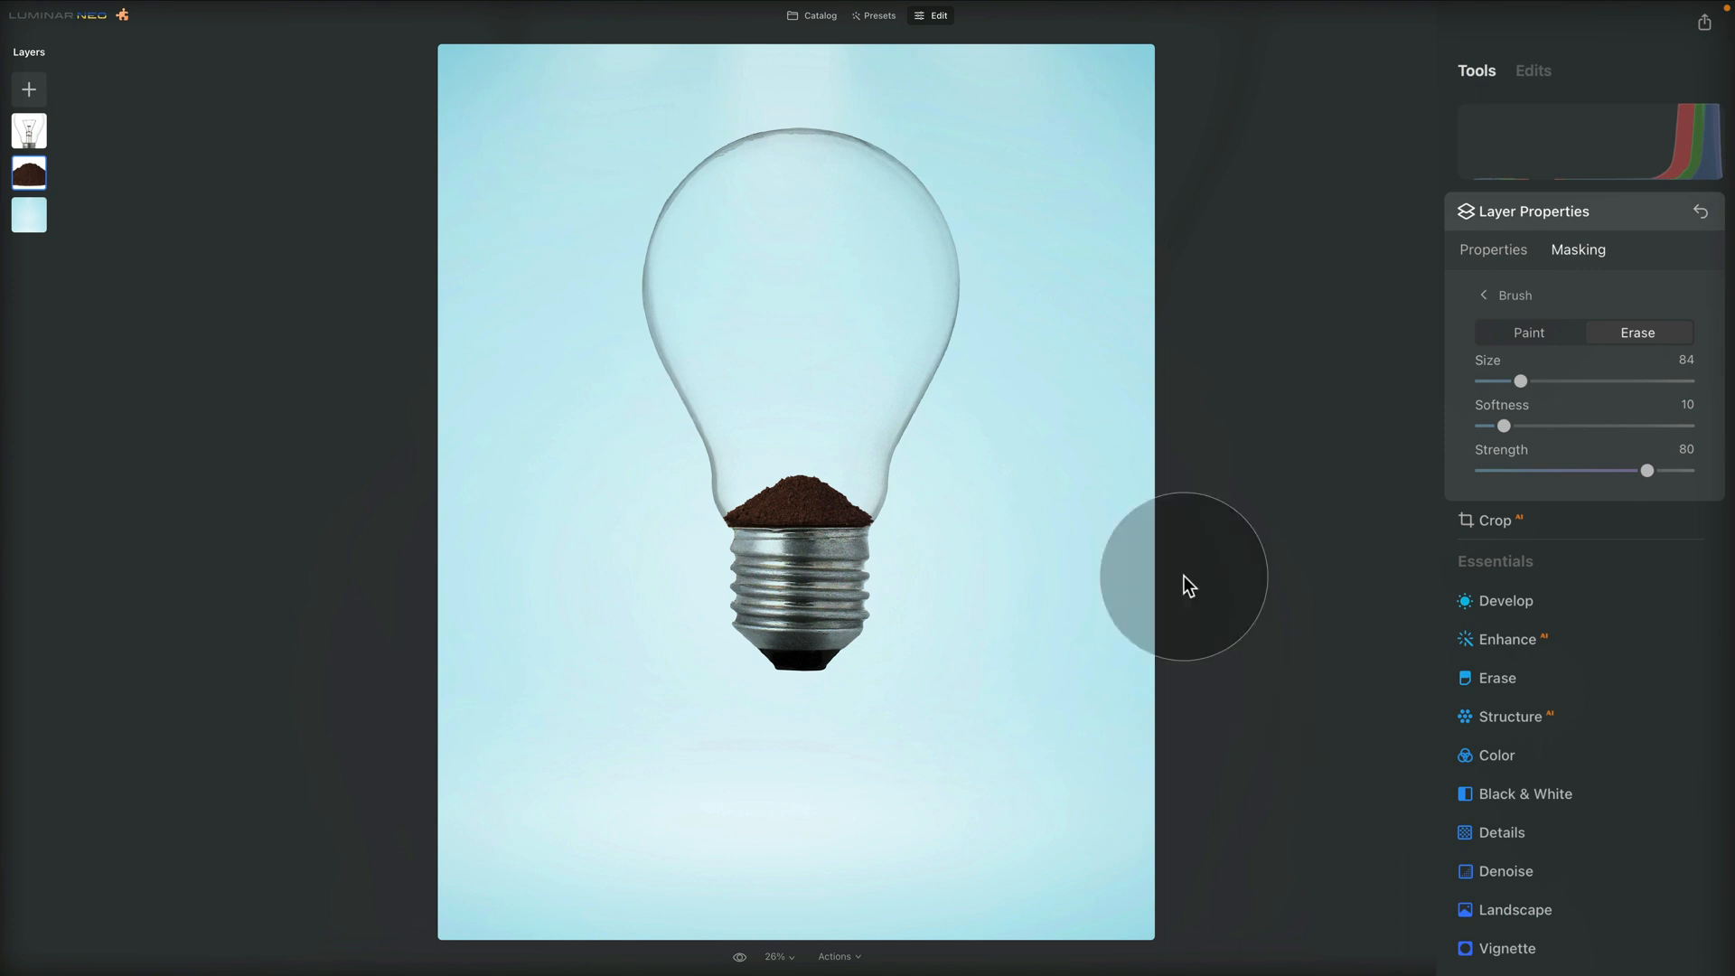
# Add the tree image as a new layer, place it directly beneath the lightbulb layer and set its opacity to 100
pyautogui.click(37, 98)
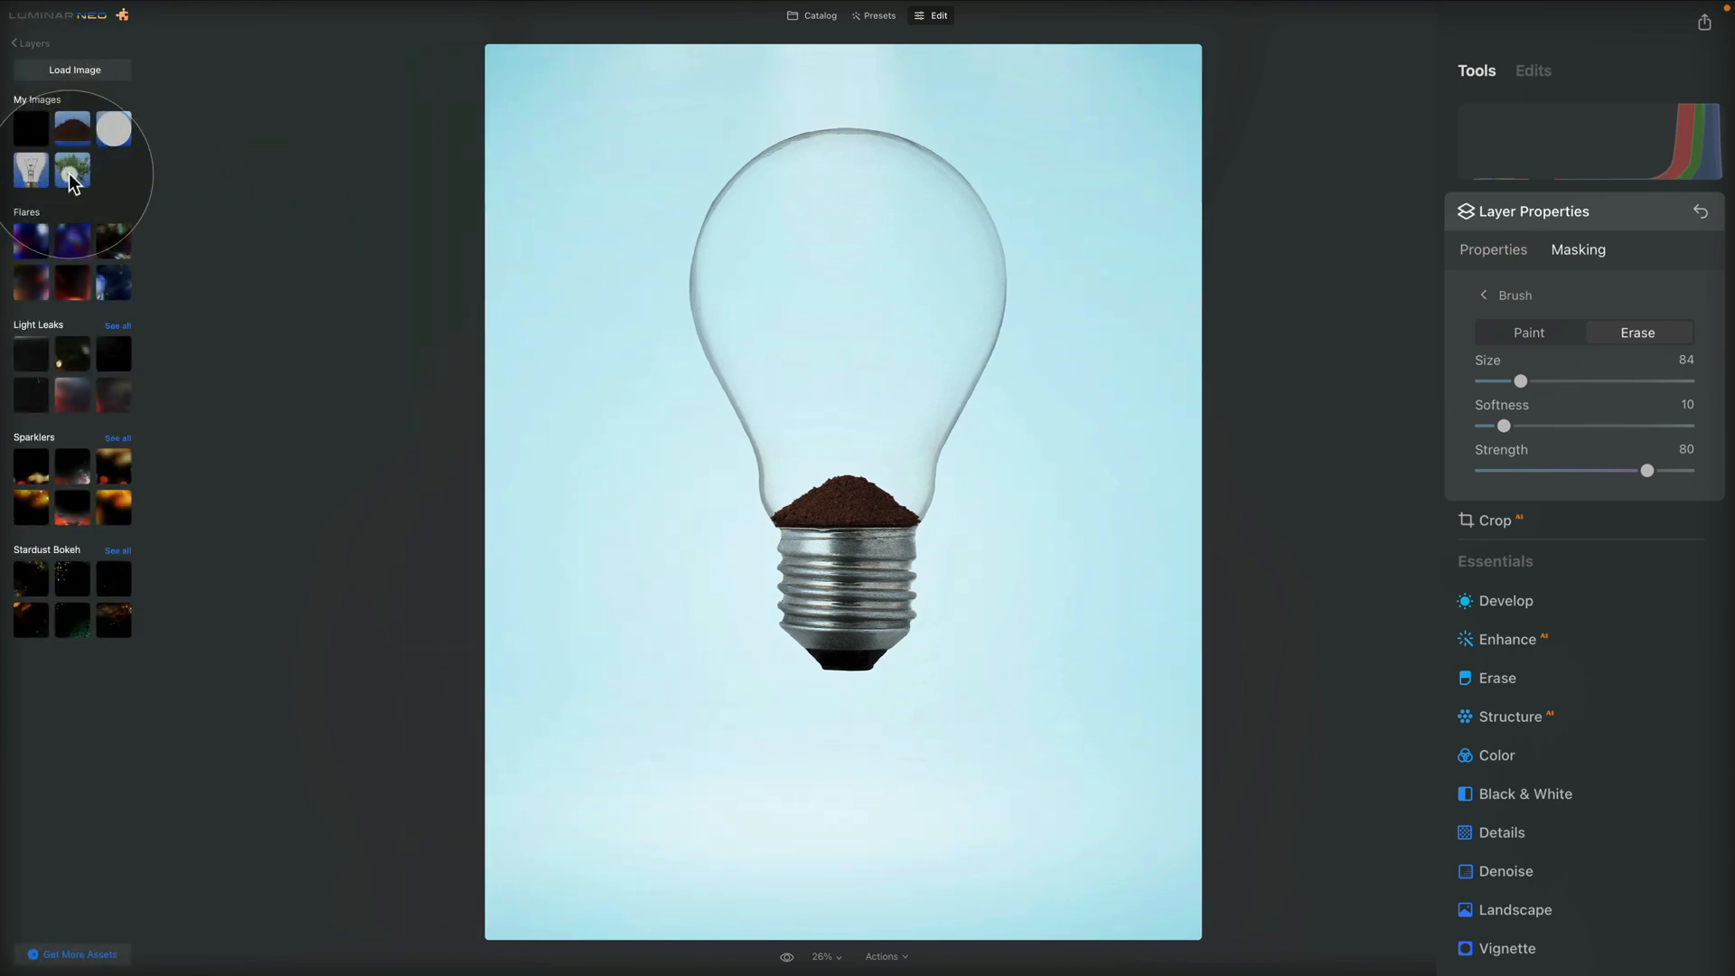
pyautogui.click(73, 172)
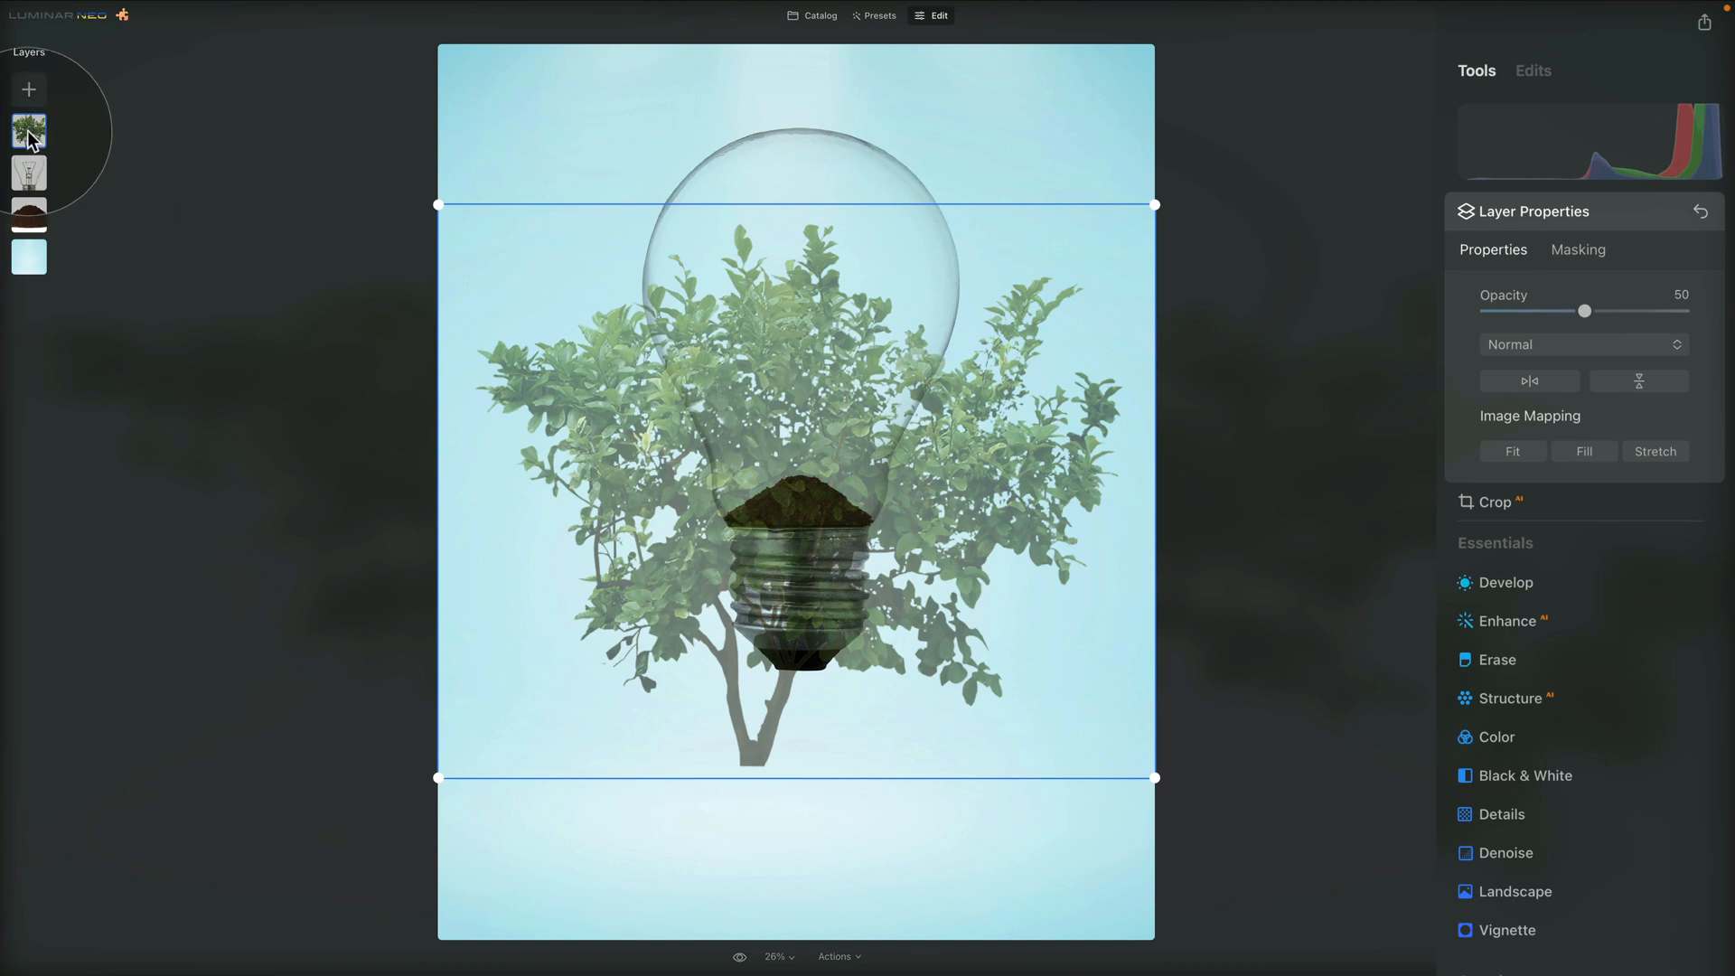
pyautogui.moveTo(29, 134); pyautogui.dragTo(30, 178)
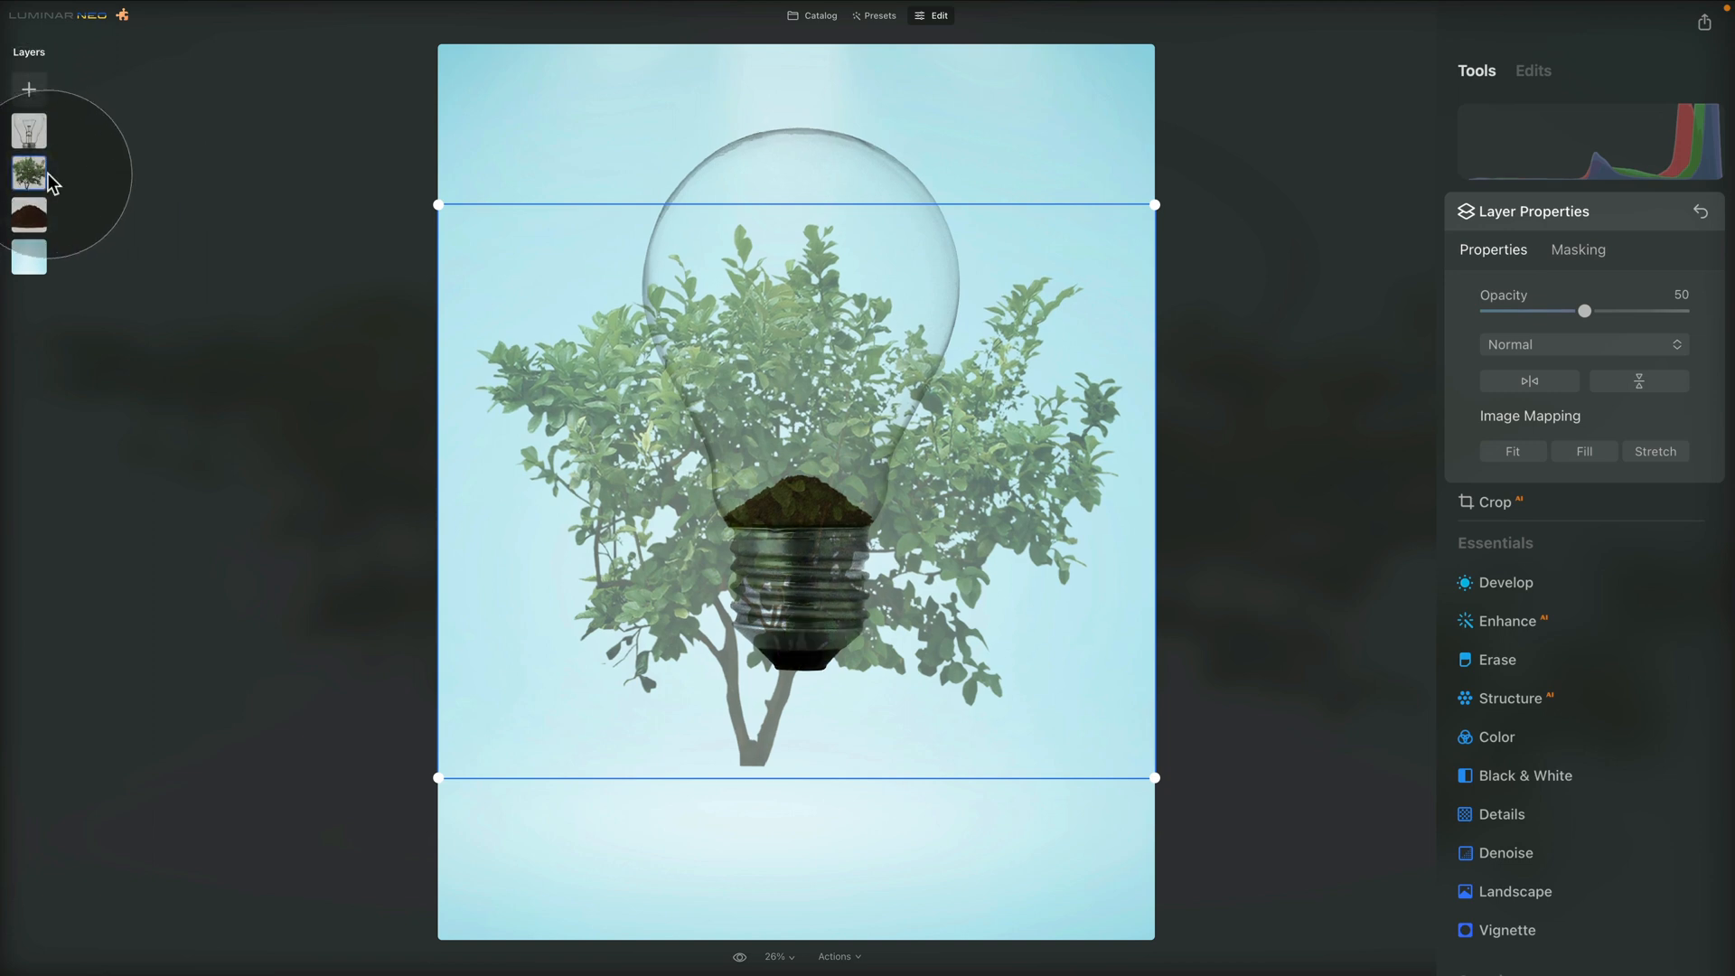
pyautogui.moveTo(1584, 311); pyautogui.dragTo(1682, 311)
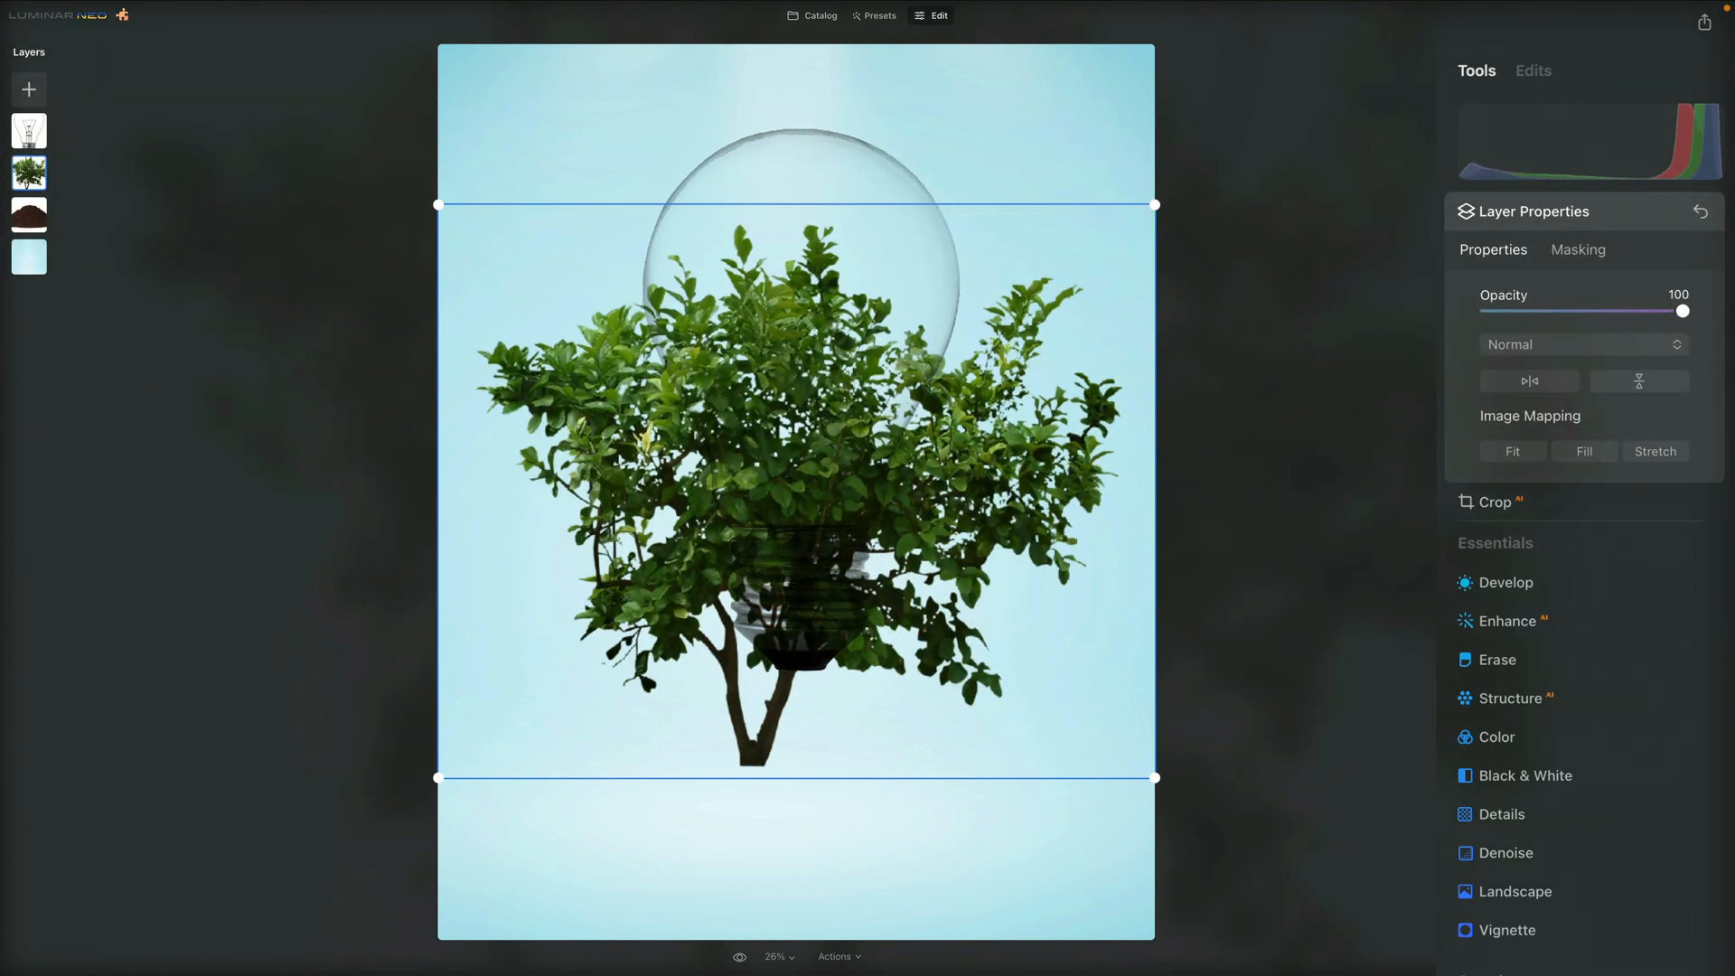
# Shrink the tree, move it inside the bulb above the soil and squeeze its width to fit within the glass
pyautogui.moveTo(1155, 204); pyautogui.dragTo(720, 481)
pyautogui.moveTo(611, 654); pyautogui.dragTo(807, 387)
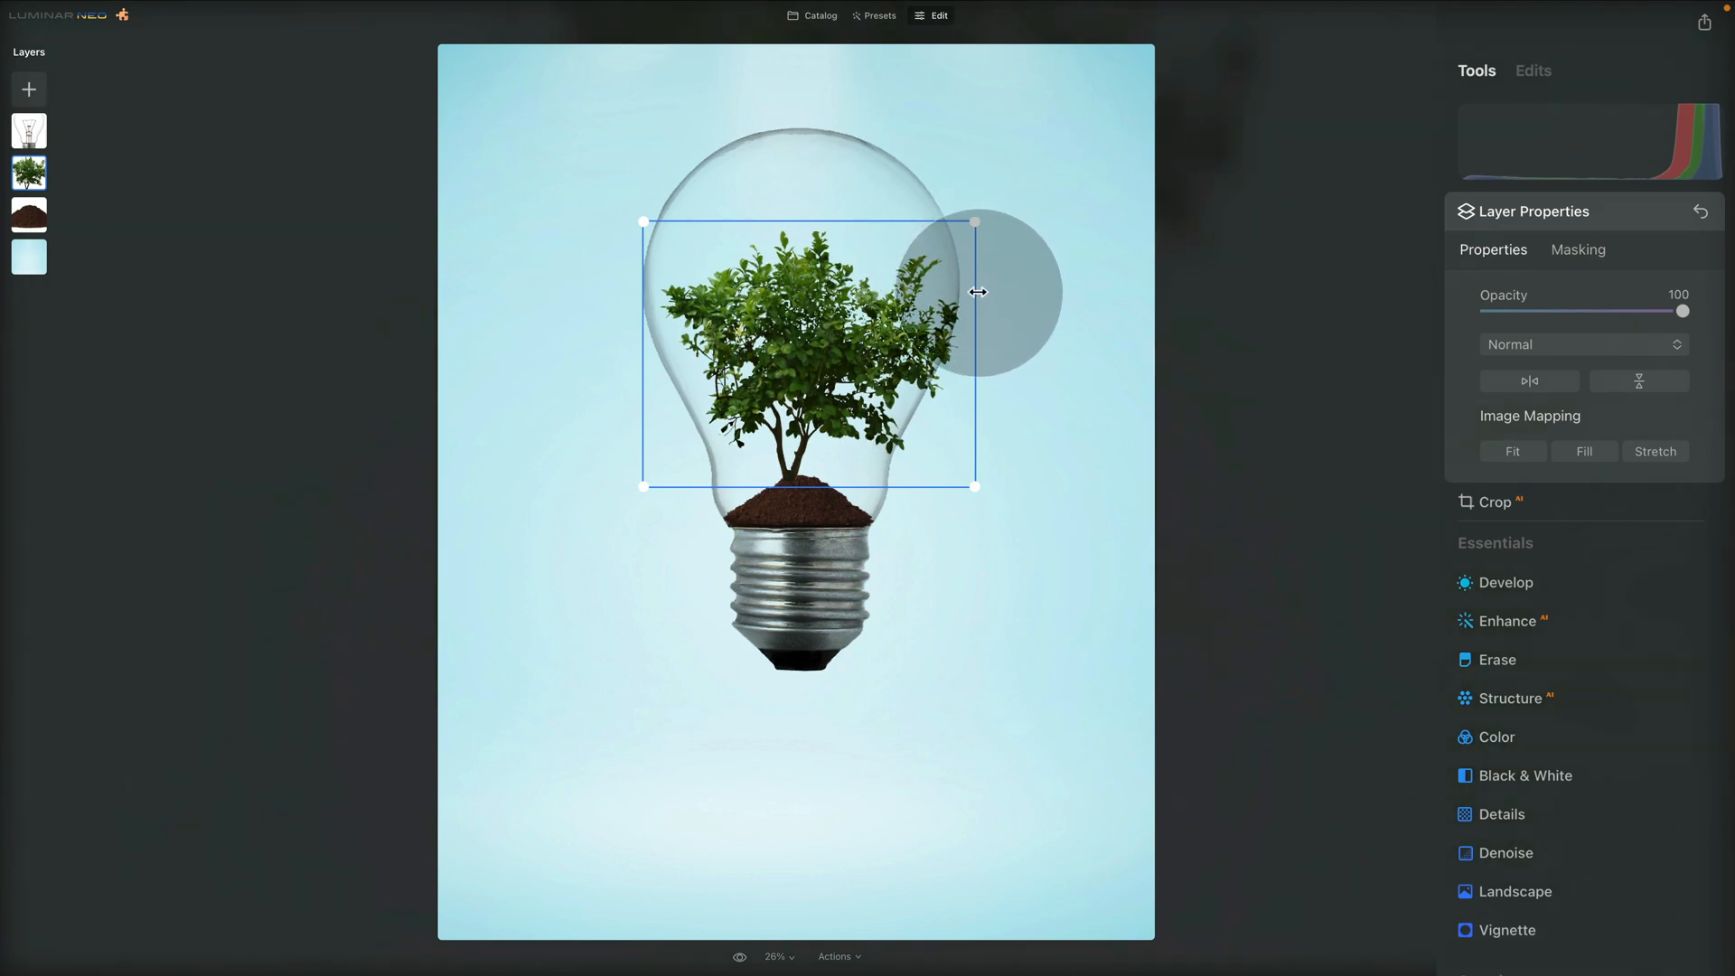
pyautogui.moveTo(977, 291); pyautogui.dragTo(923, 292)
pyautogui.moveTo(809, 357)
pyautogui.mouseDown()
pyautogui.moveTo(830, 336)
pyautogui.moveTo(825, 351)
pyautogui.mouseUp()
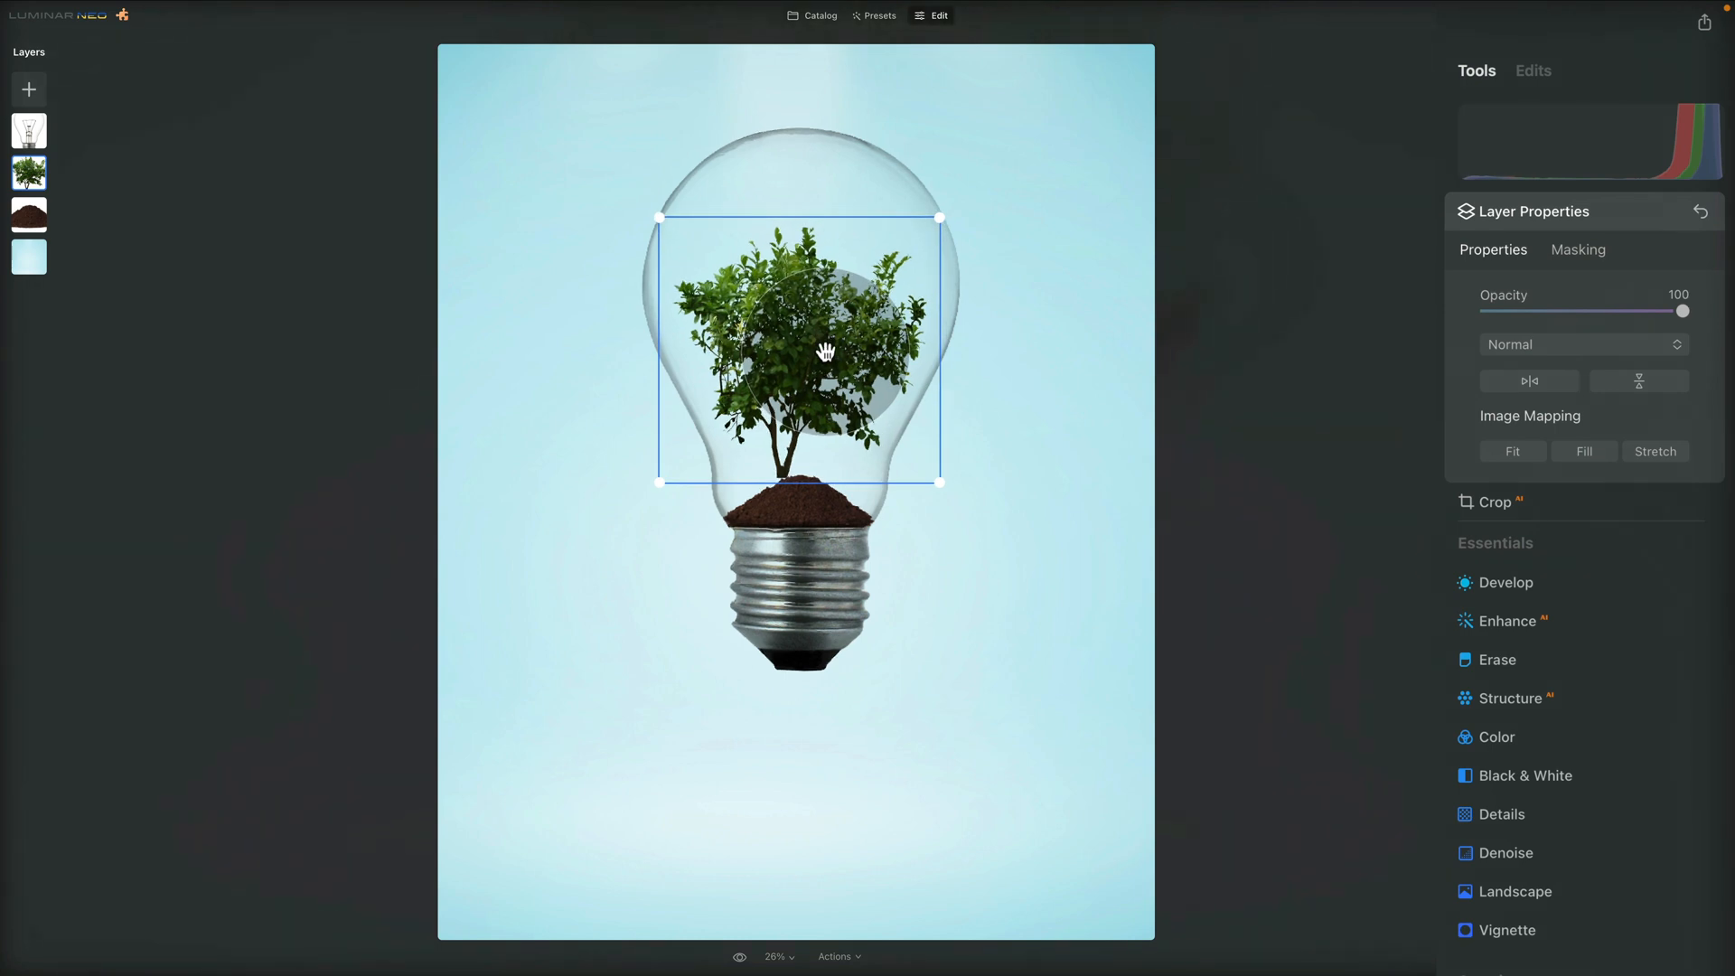
# Flip the tree horizontally, rotate it slightly clockwise and enlarge it a little, with its trunk centred on the soil pile
pyautogui.click(1542, 379)
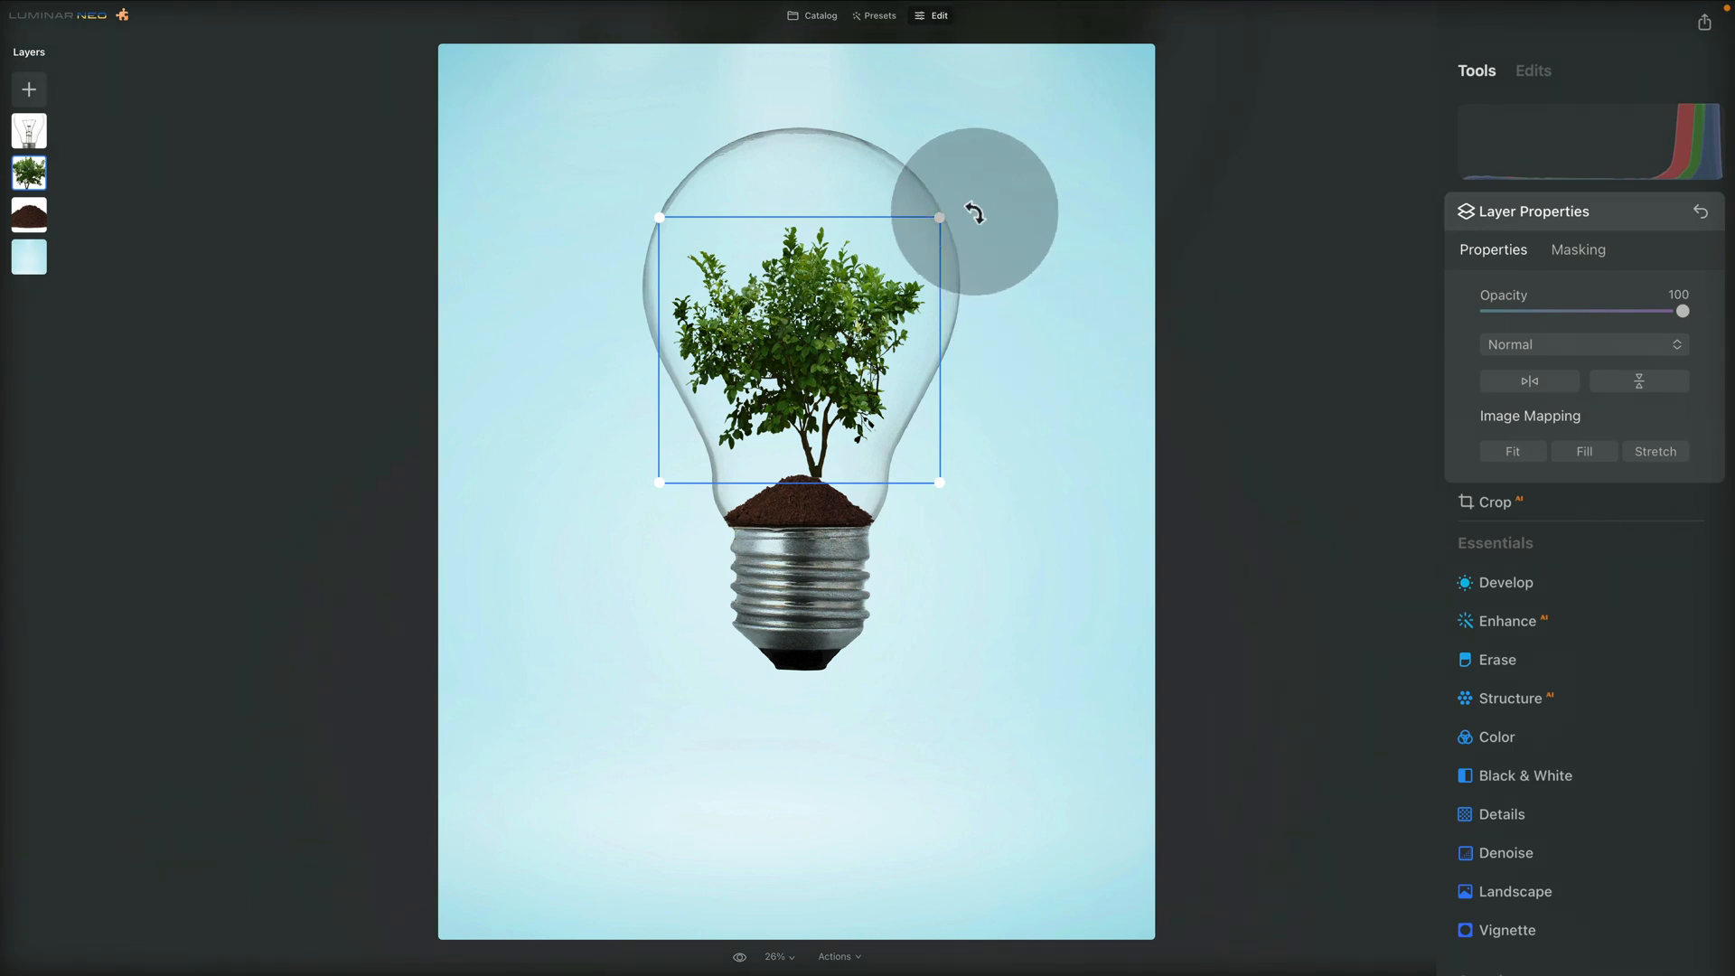
pyautogui.moveTo(978, 219); pyautogui.dragTo(984, 229)
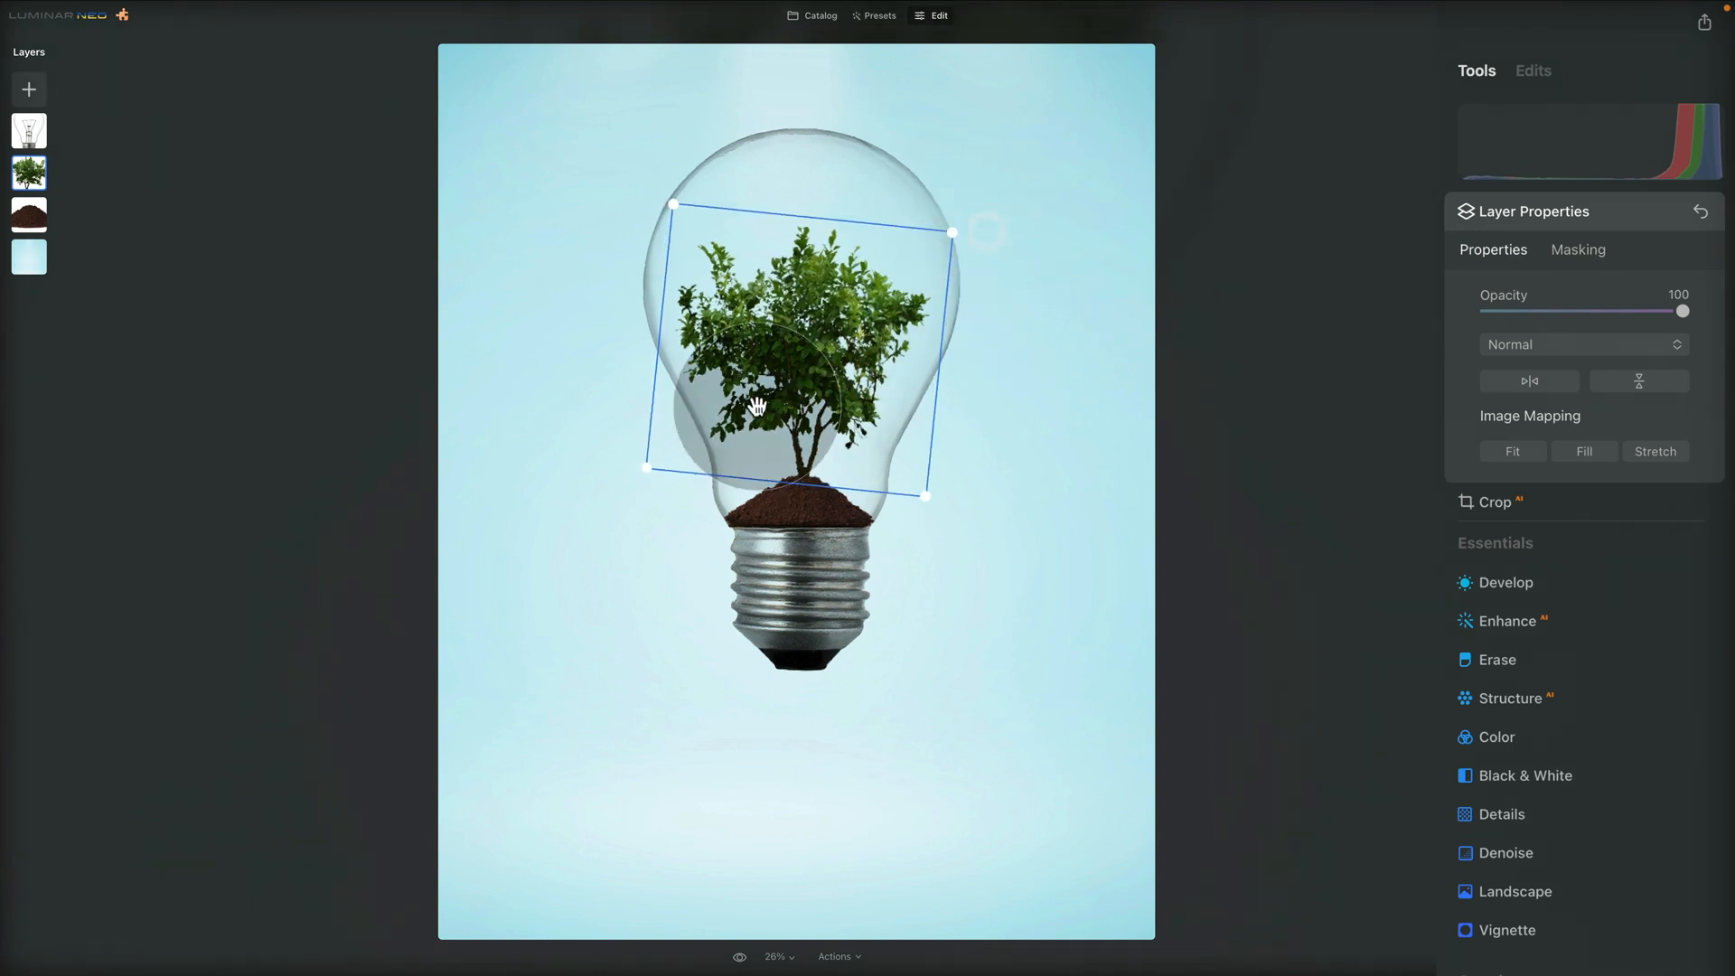
pyautogui.moveTo(794, 378); pyautogui.dragTo(790, 379)
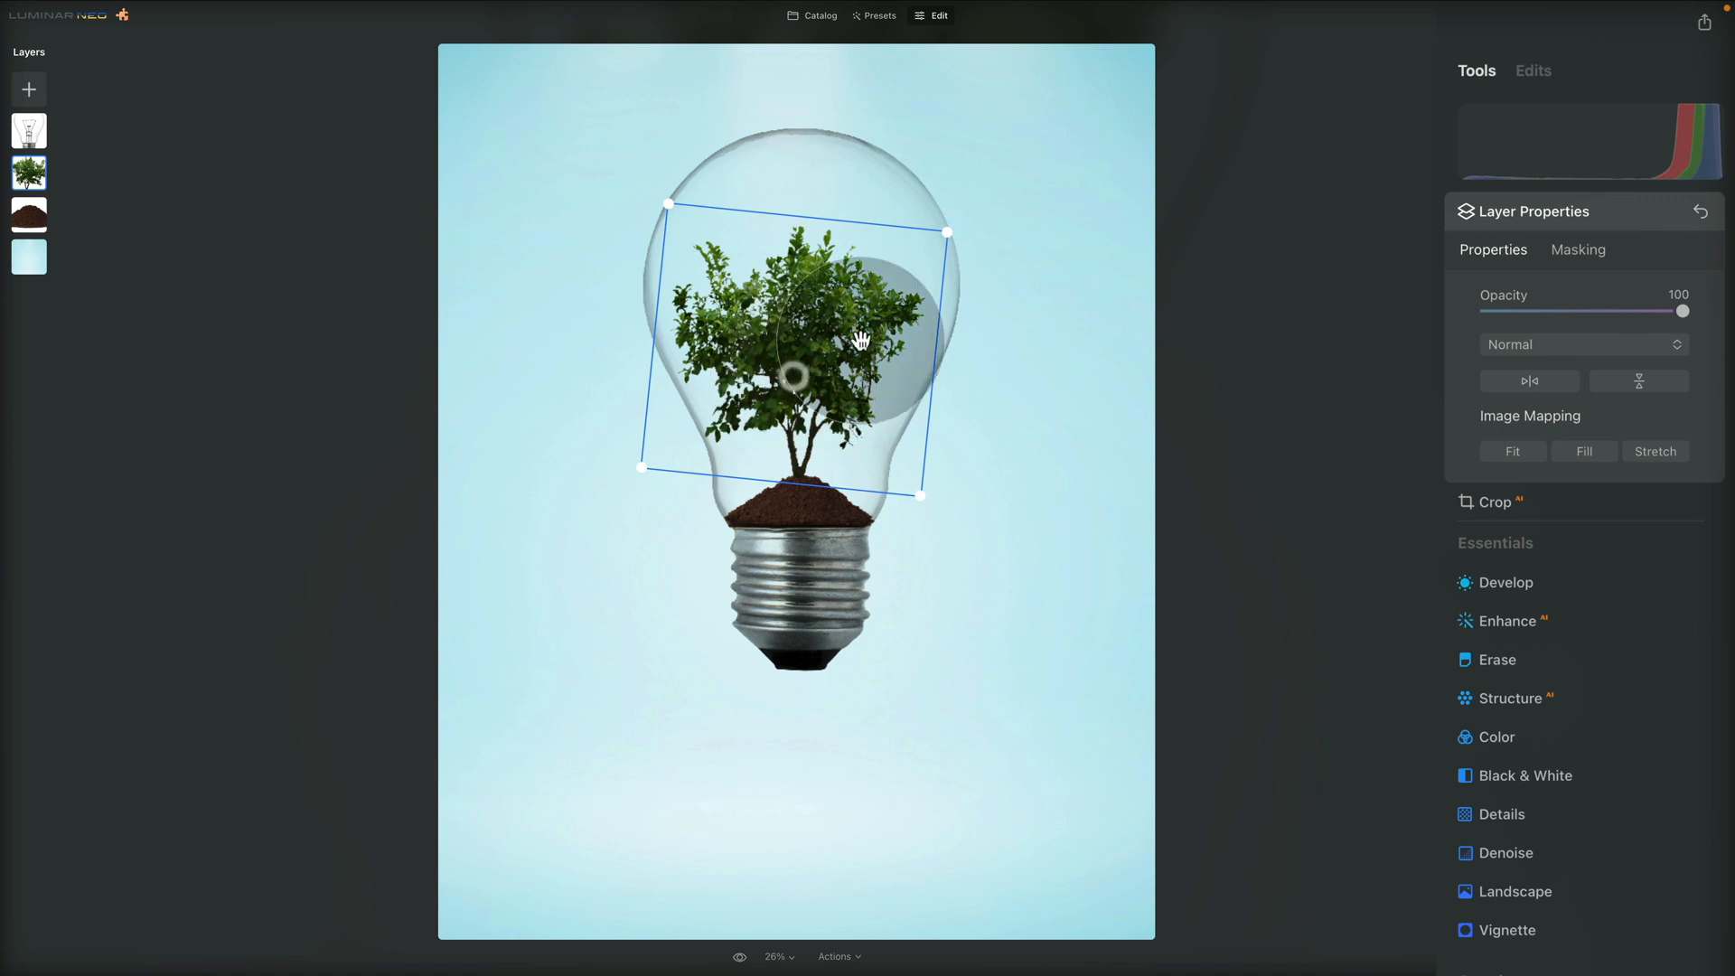
pyautogui.moveTo(948, 230)
pyautogui.mouseDown()
pyautogui.moveTo(977, 201)
pyautogui.moveTo(964, 217)
pyautogui.mouseUp()
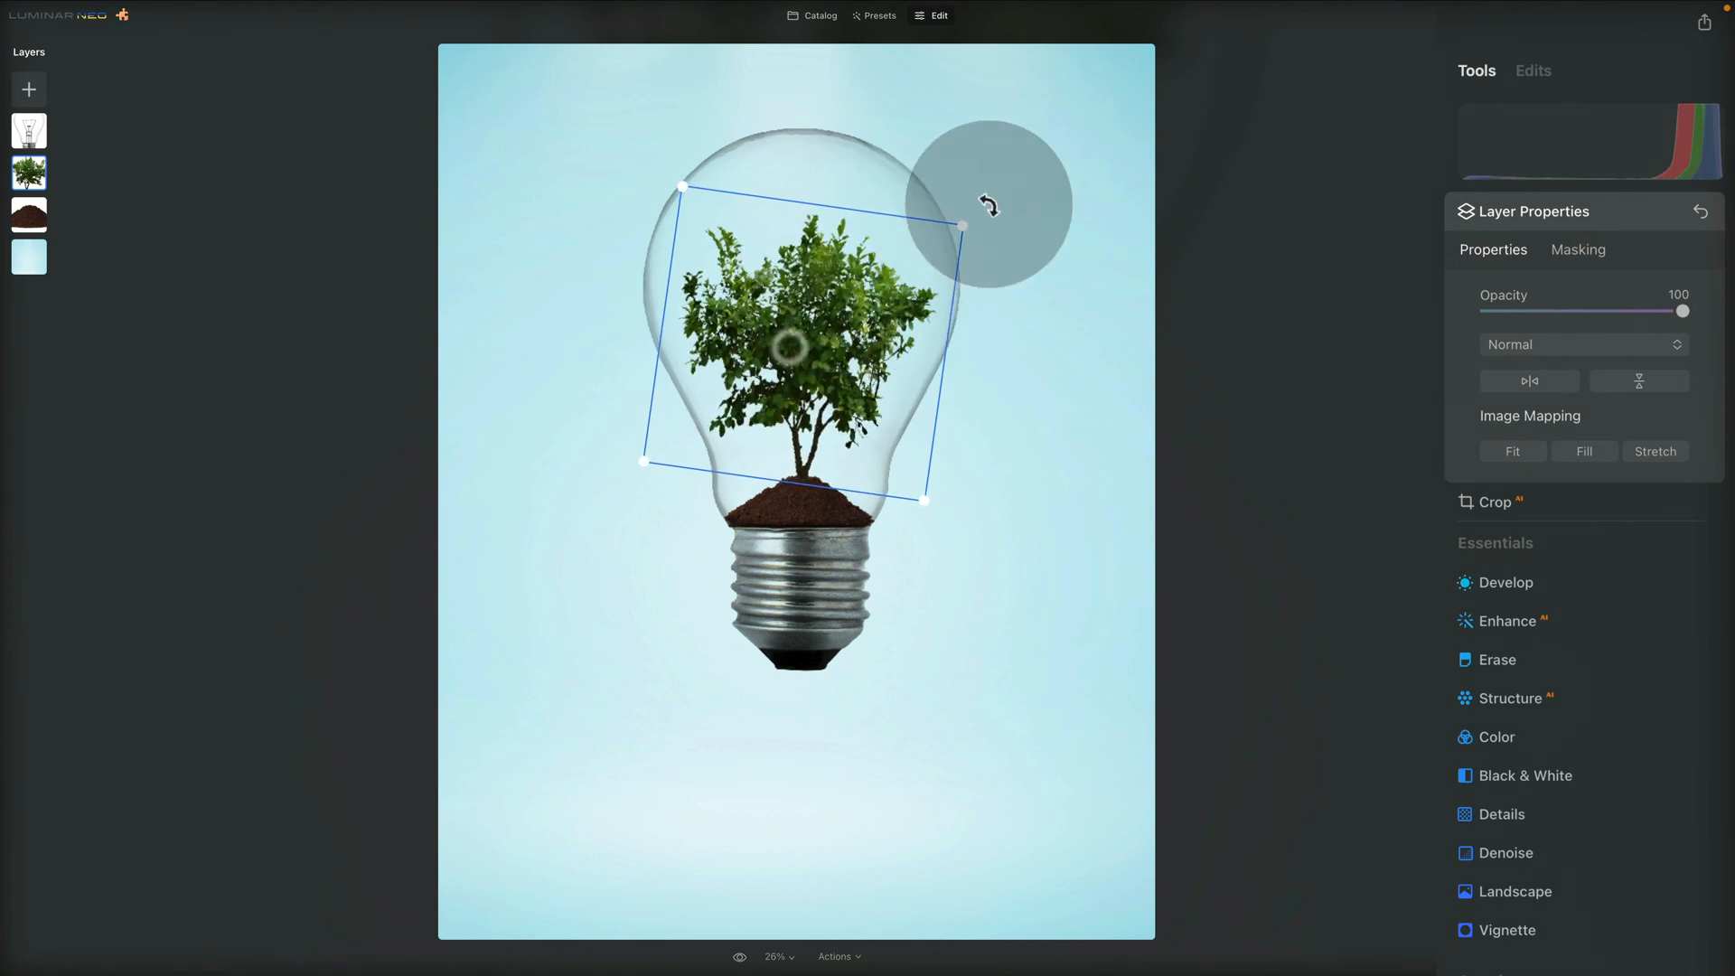
pyautogui.moveTo(964, 219); pyautogui.dragTo(971, 218)
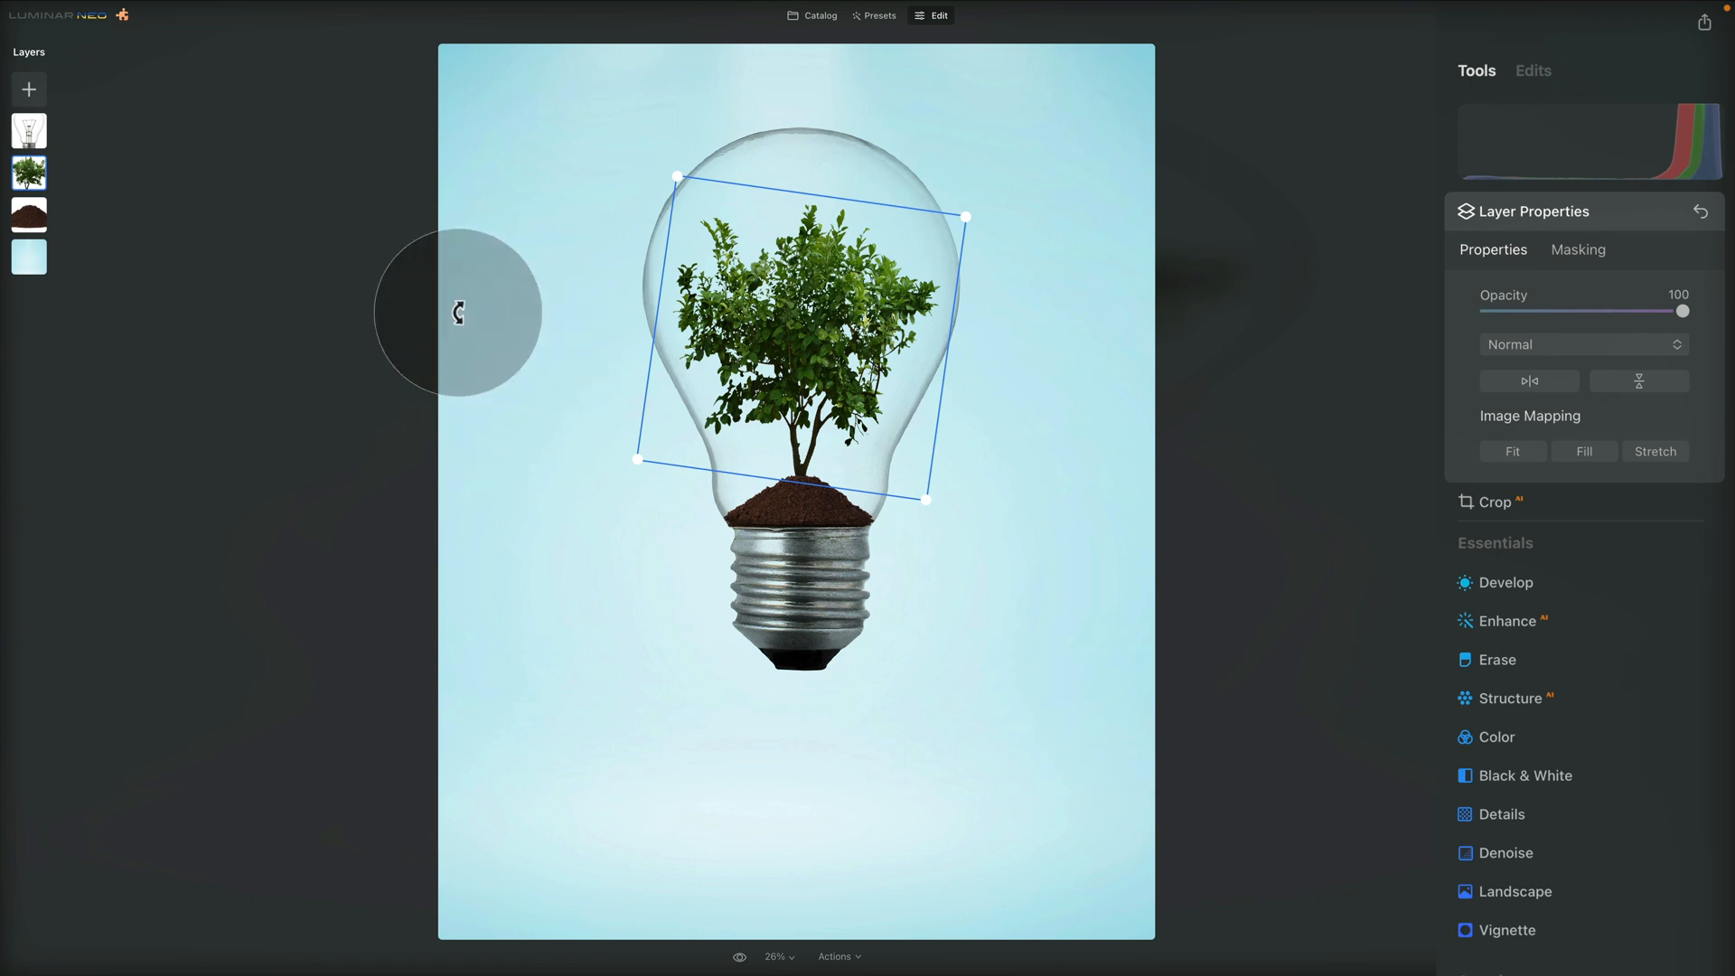
# Move the tree layer beneath the soil layer and inspect where the trunk meets the soil
pyautogui.moveTo(36, 181); pyautogui.dragTo(36, 222)
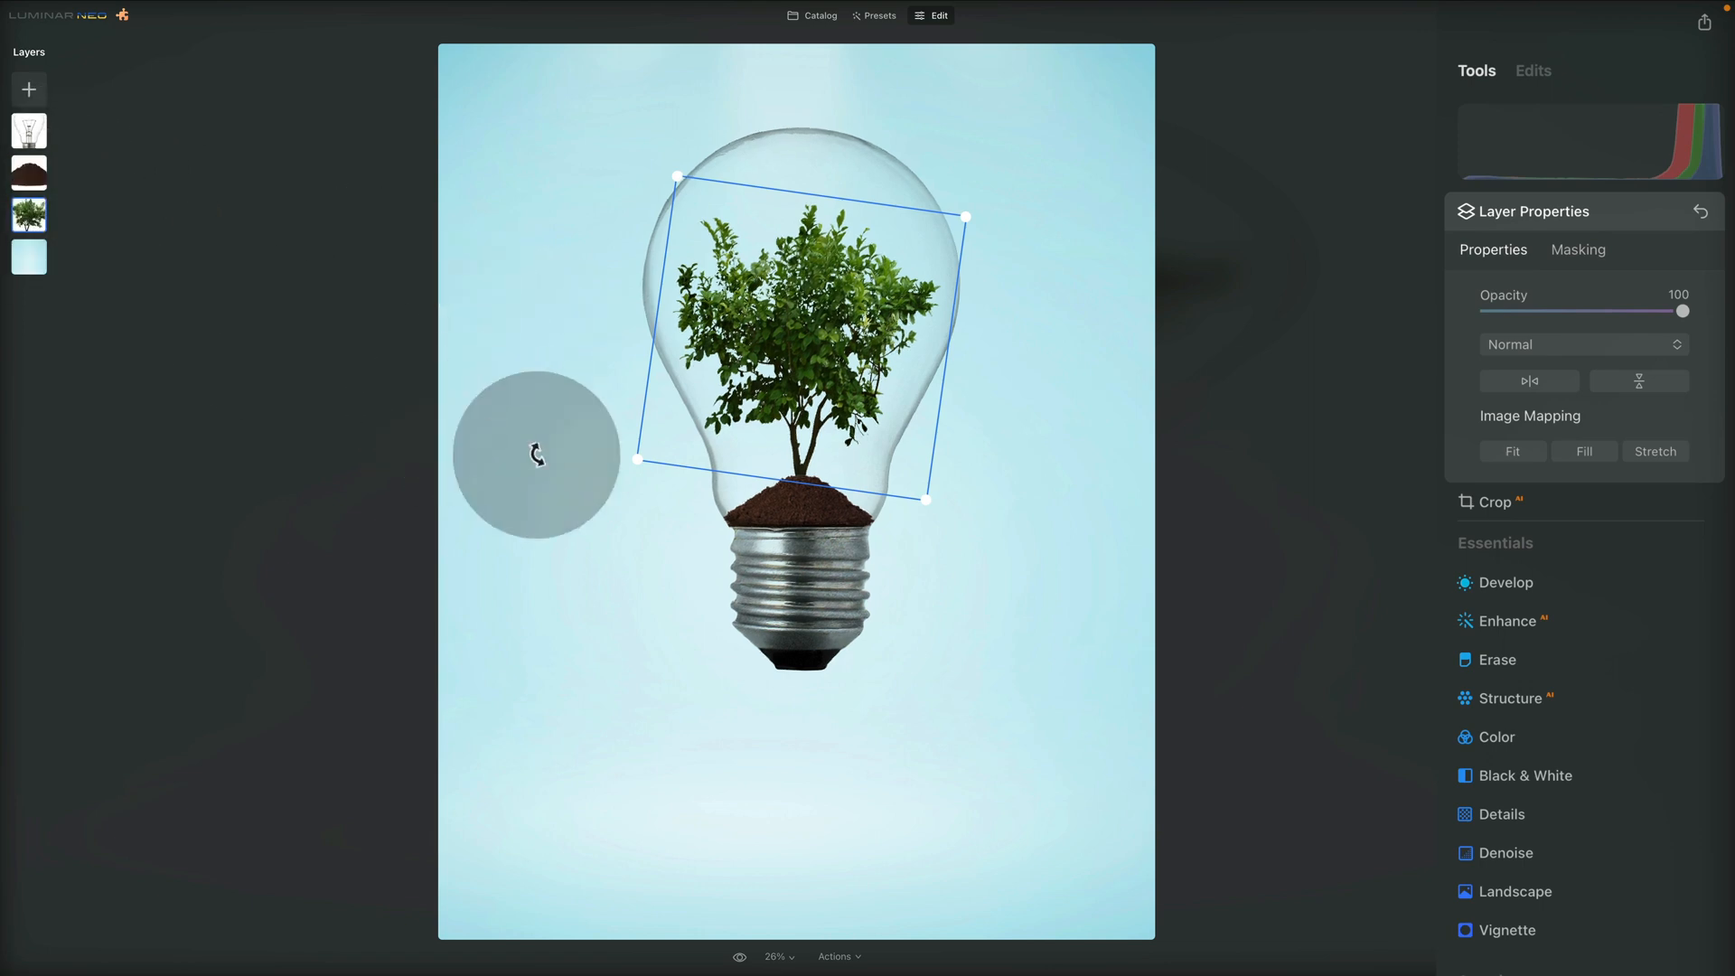
pyautogui.press('super+equal')
pyautogui.press('super+equal')
pyautogui.press('super+equal')
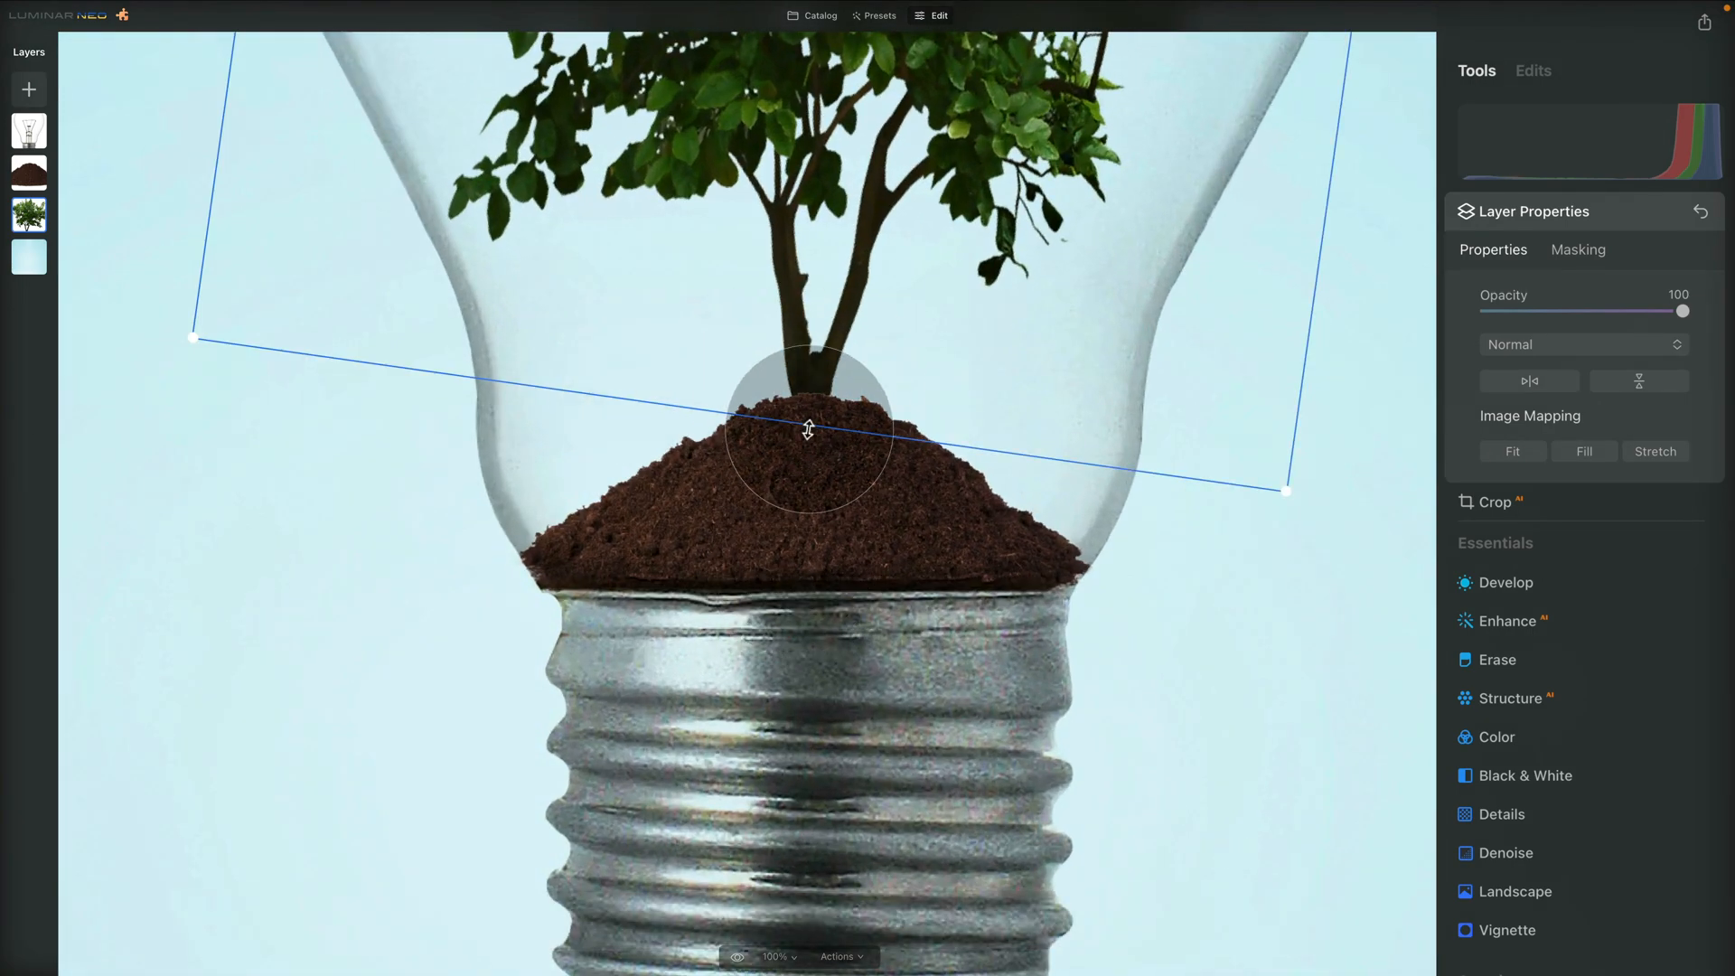
pyautogui.press('super+minus')
pyautogui.press('super+minus')
pyautogui.press('super+minus')
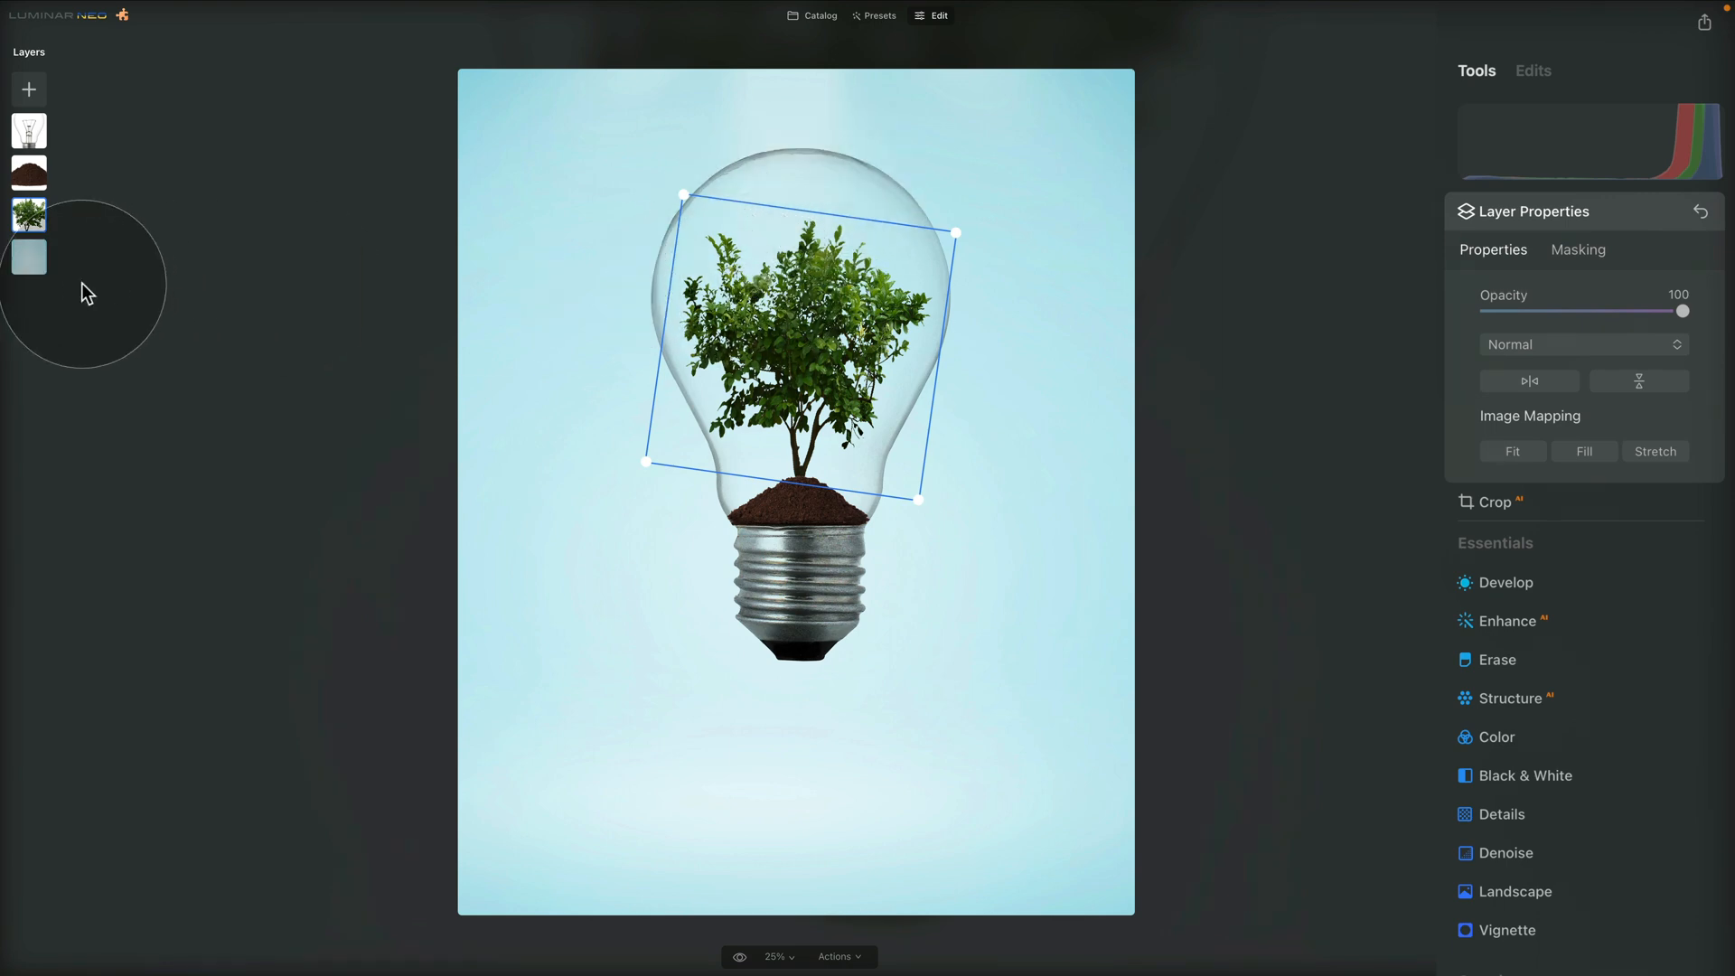
# Add the white circle image as a new layer, shrink it and place it over the round part of the bulb
pyautogui.click(28, 89)
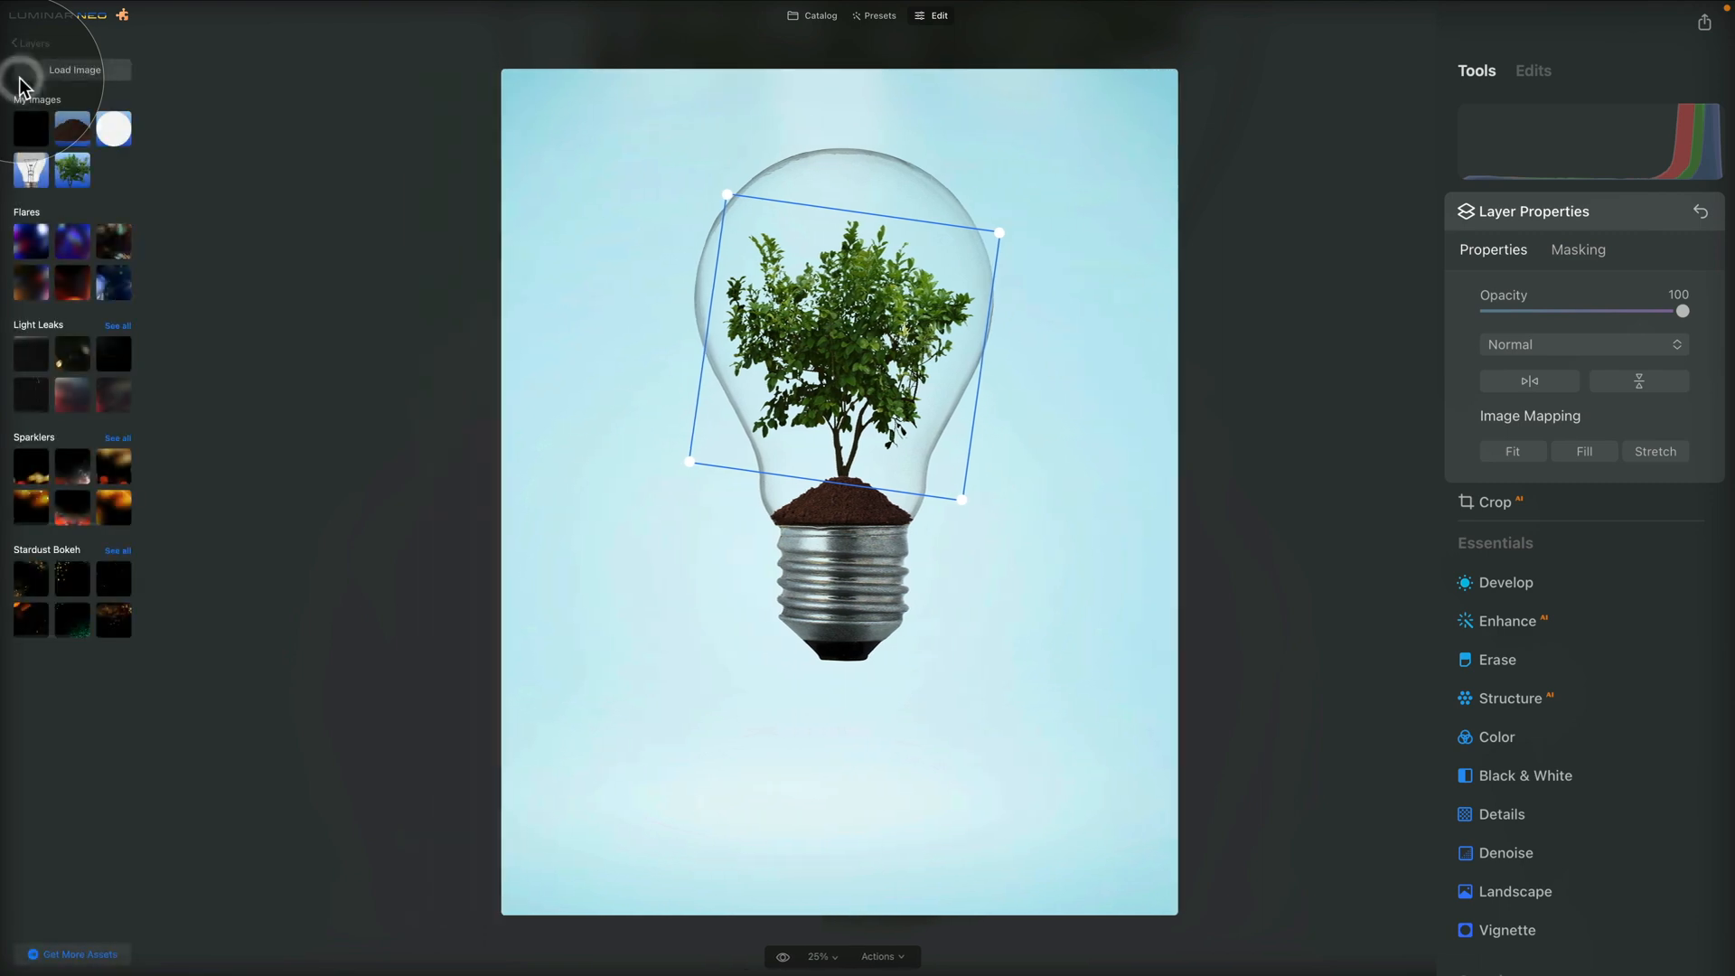
pyautogui.click(114, 134)
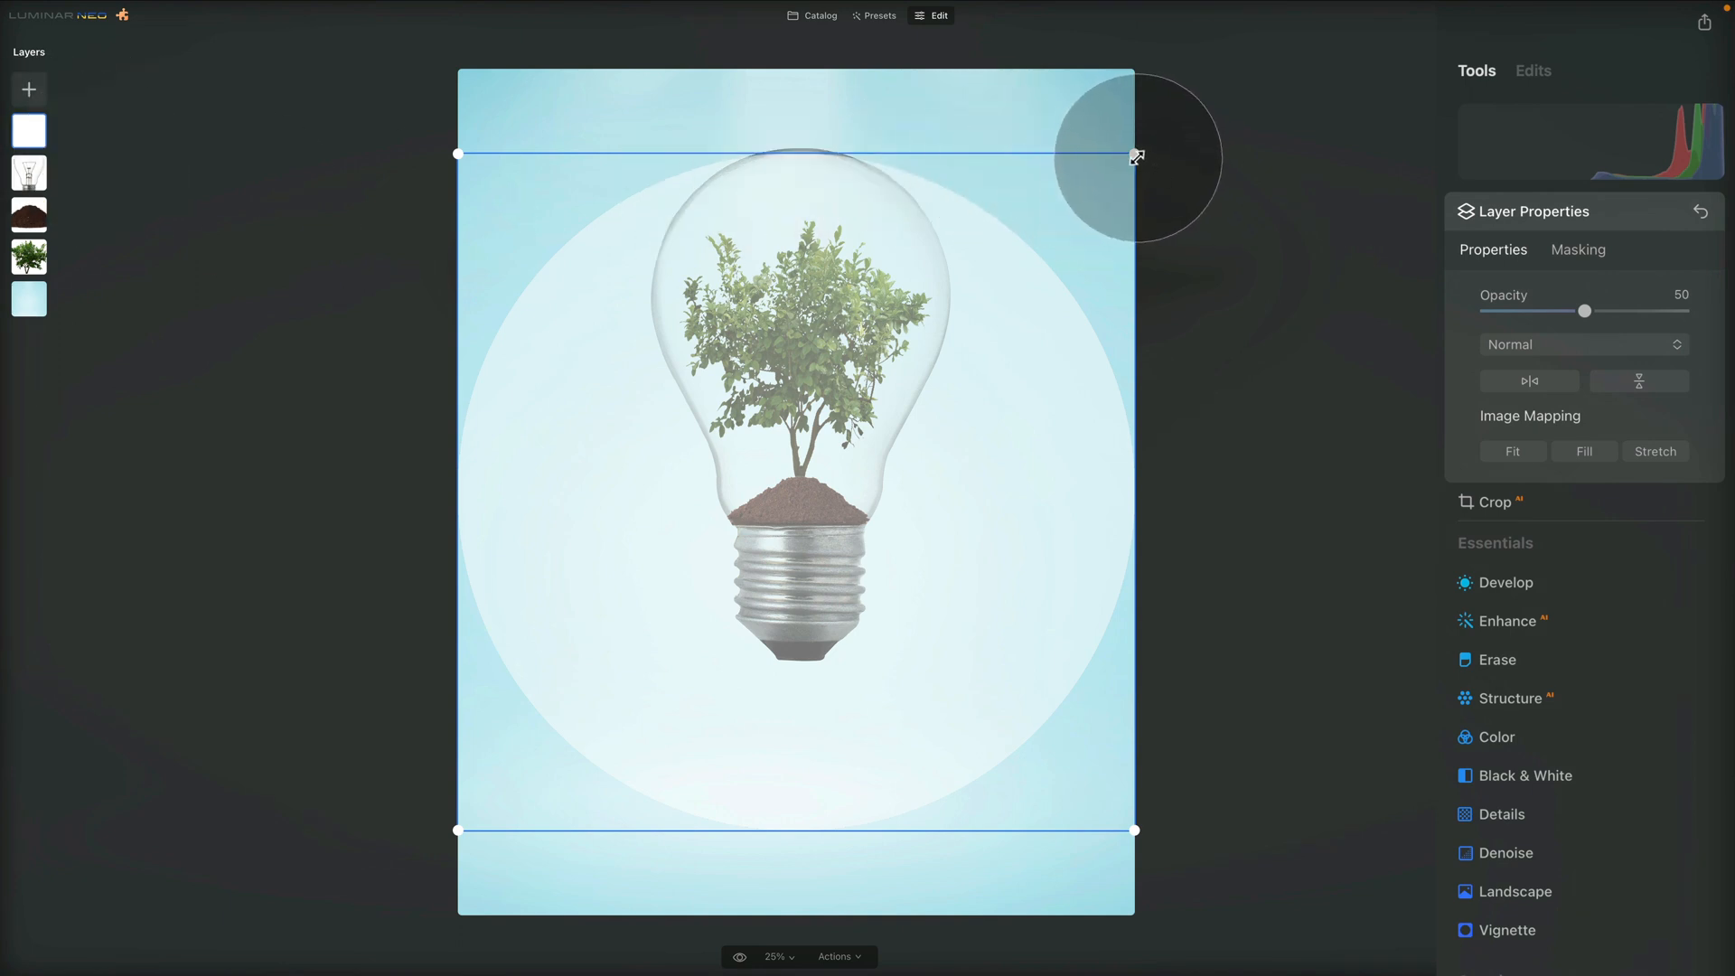
pyautogui.moveTo(1136, 152); pyautogui.dragTo(710, 577)
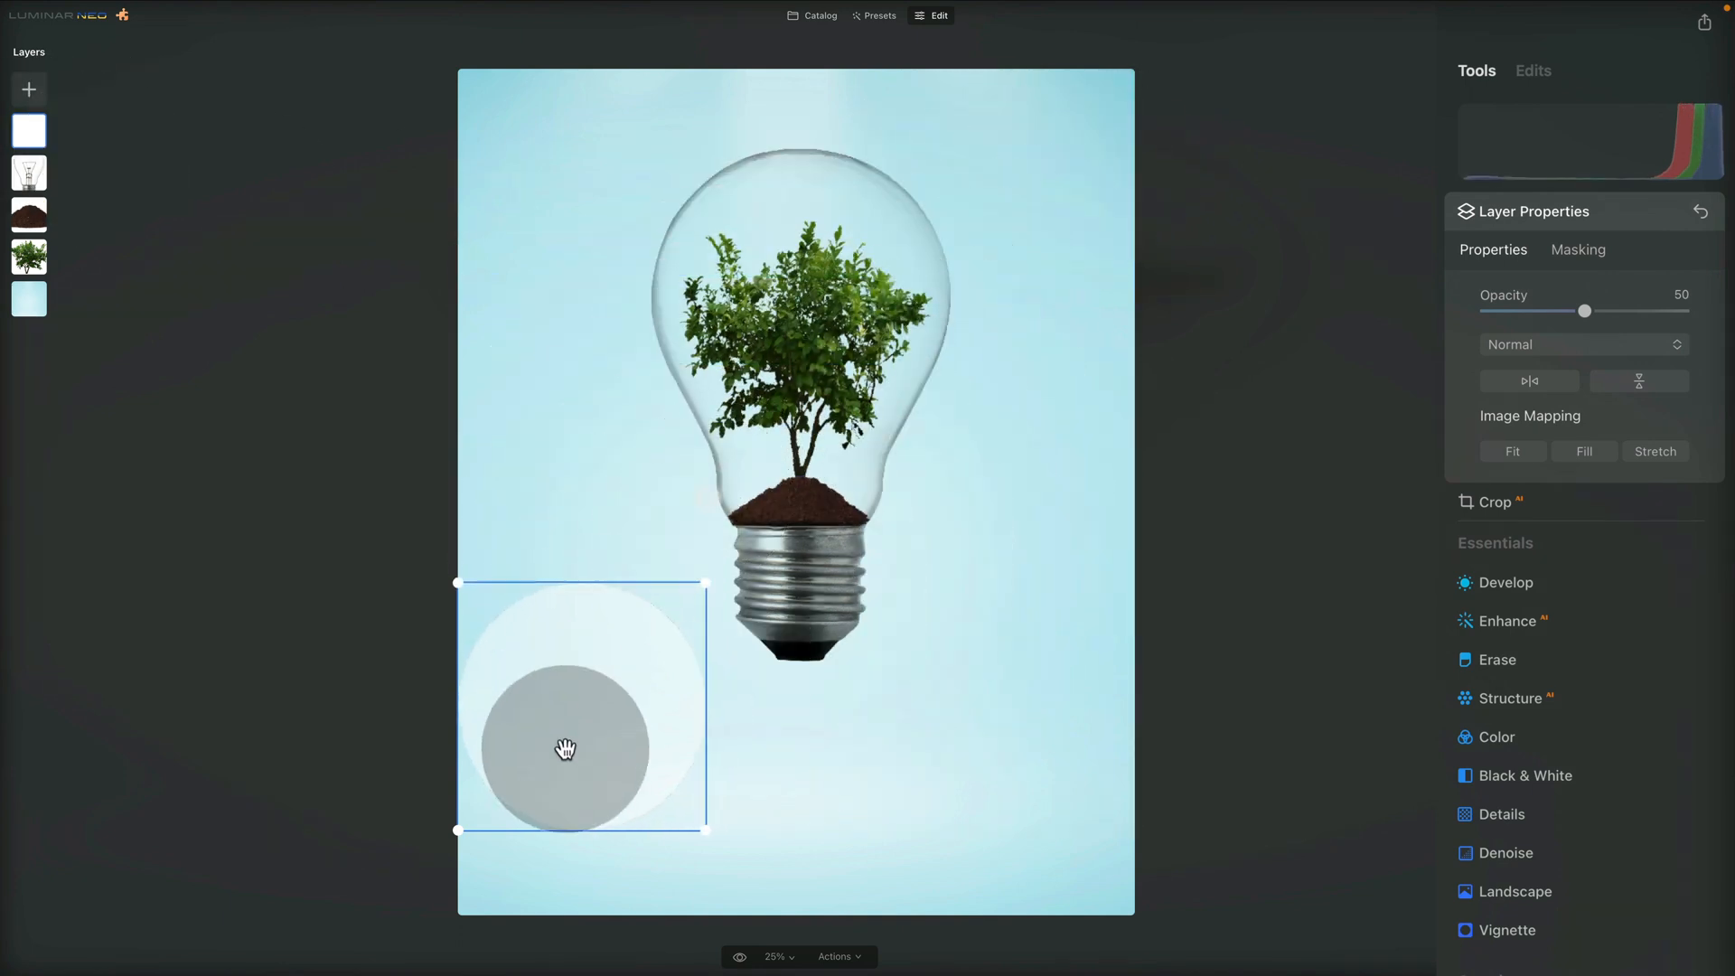
pyautogui.moveTo(565, 748); pyautogui.dragTo(777, 325)
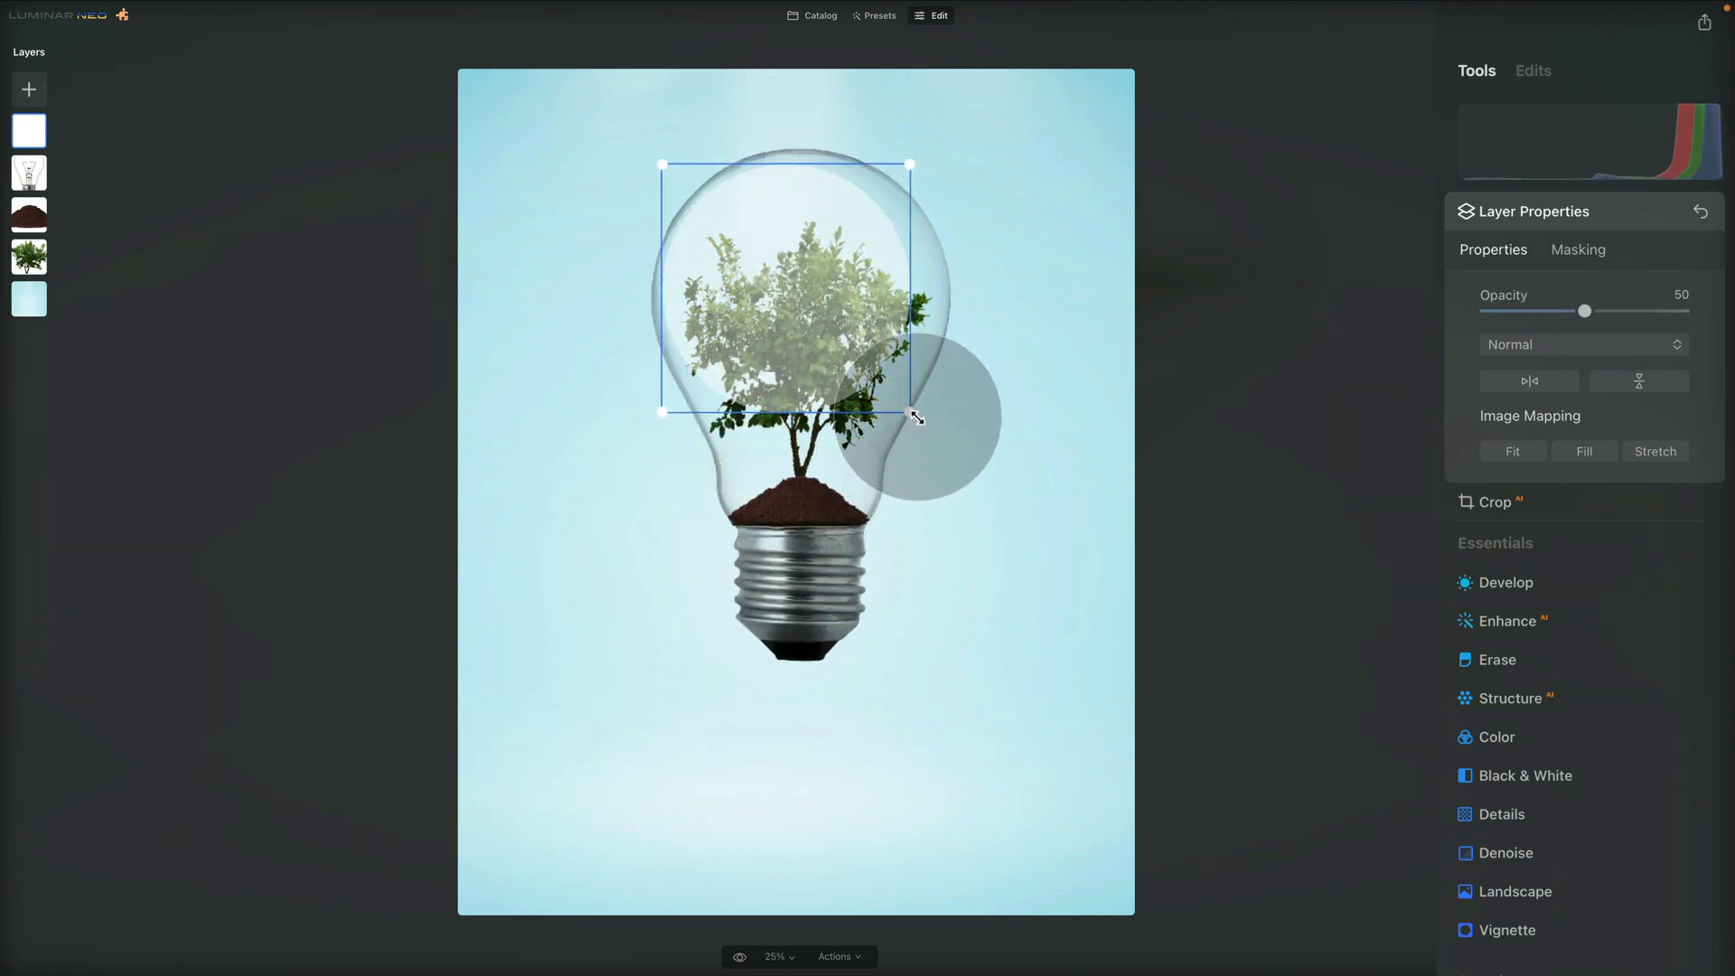
# Resize and nudge the white circle to fit just inside the bulb's round glass outline, and set its opacity to 100
pyautogui.moveTo(909, 412); pyautogui.dragTo(939, 443)
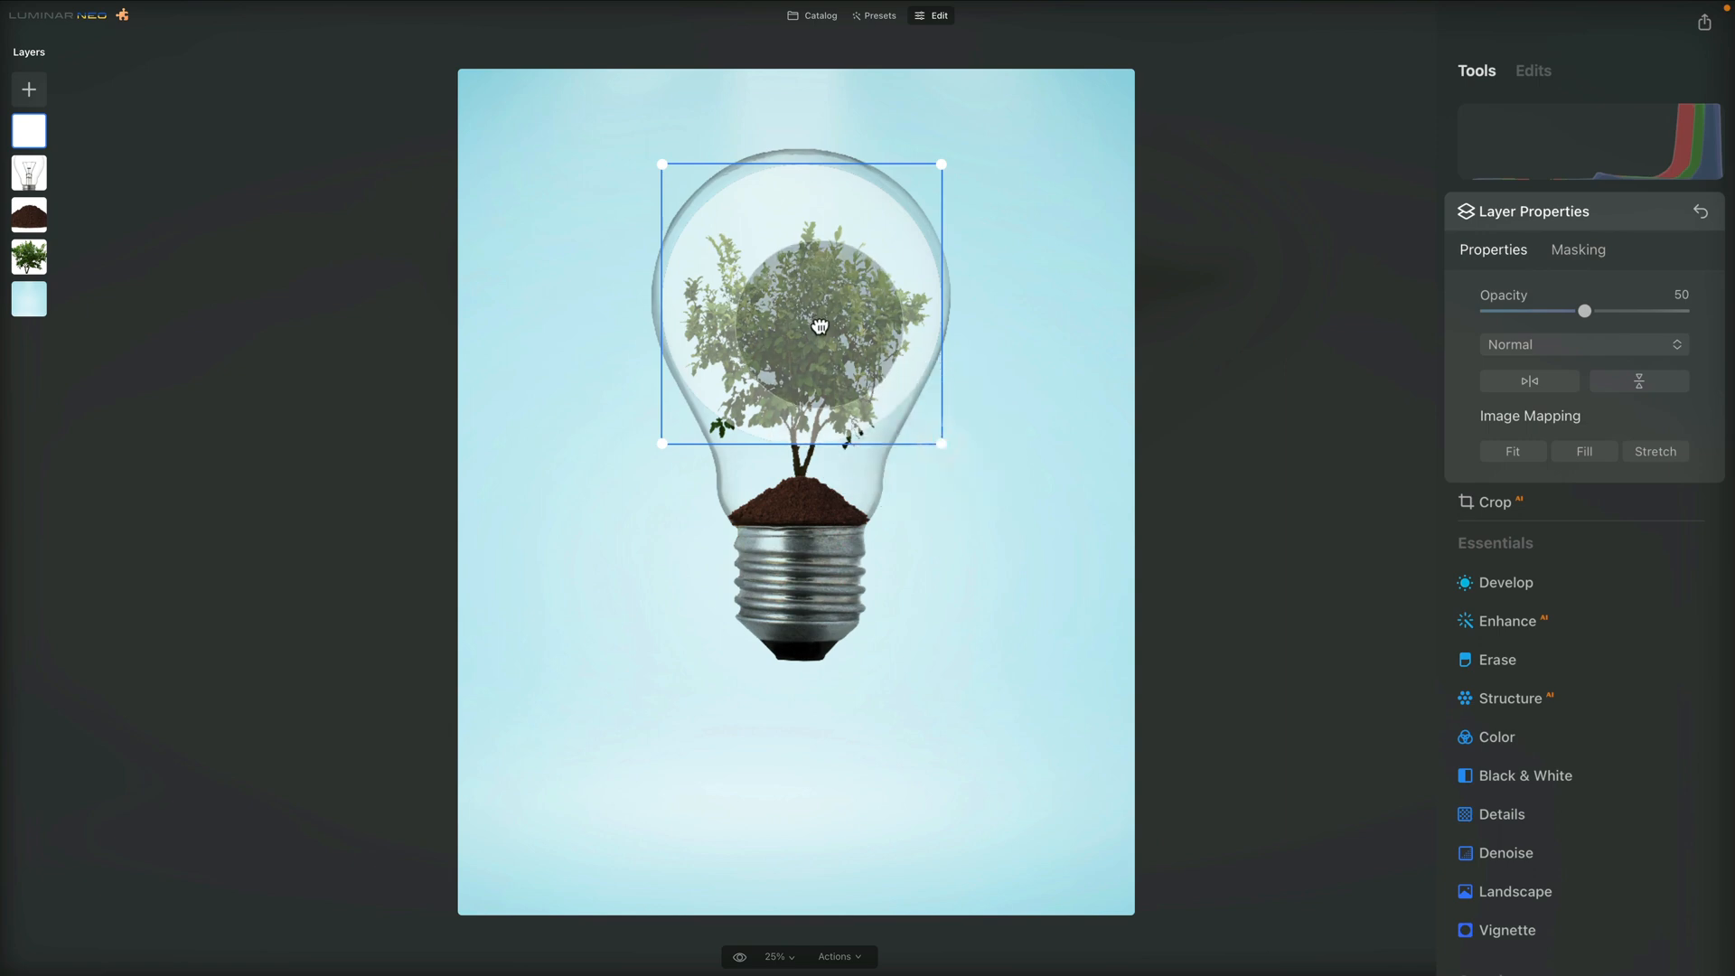
pyautogui.moveTo(820, 326); pyautogui.dragTo(818, 321)
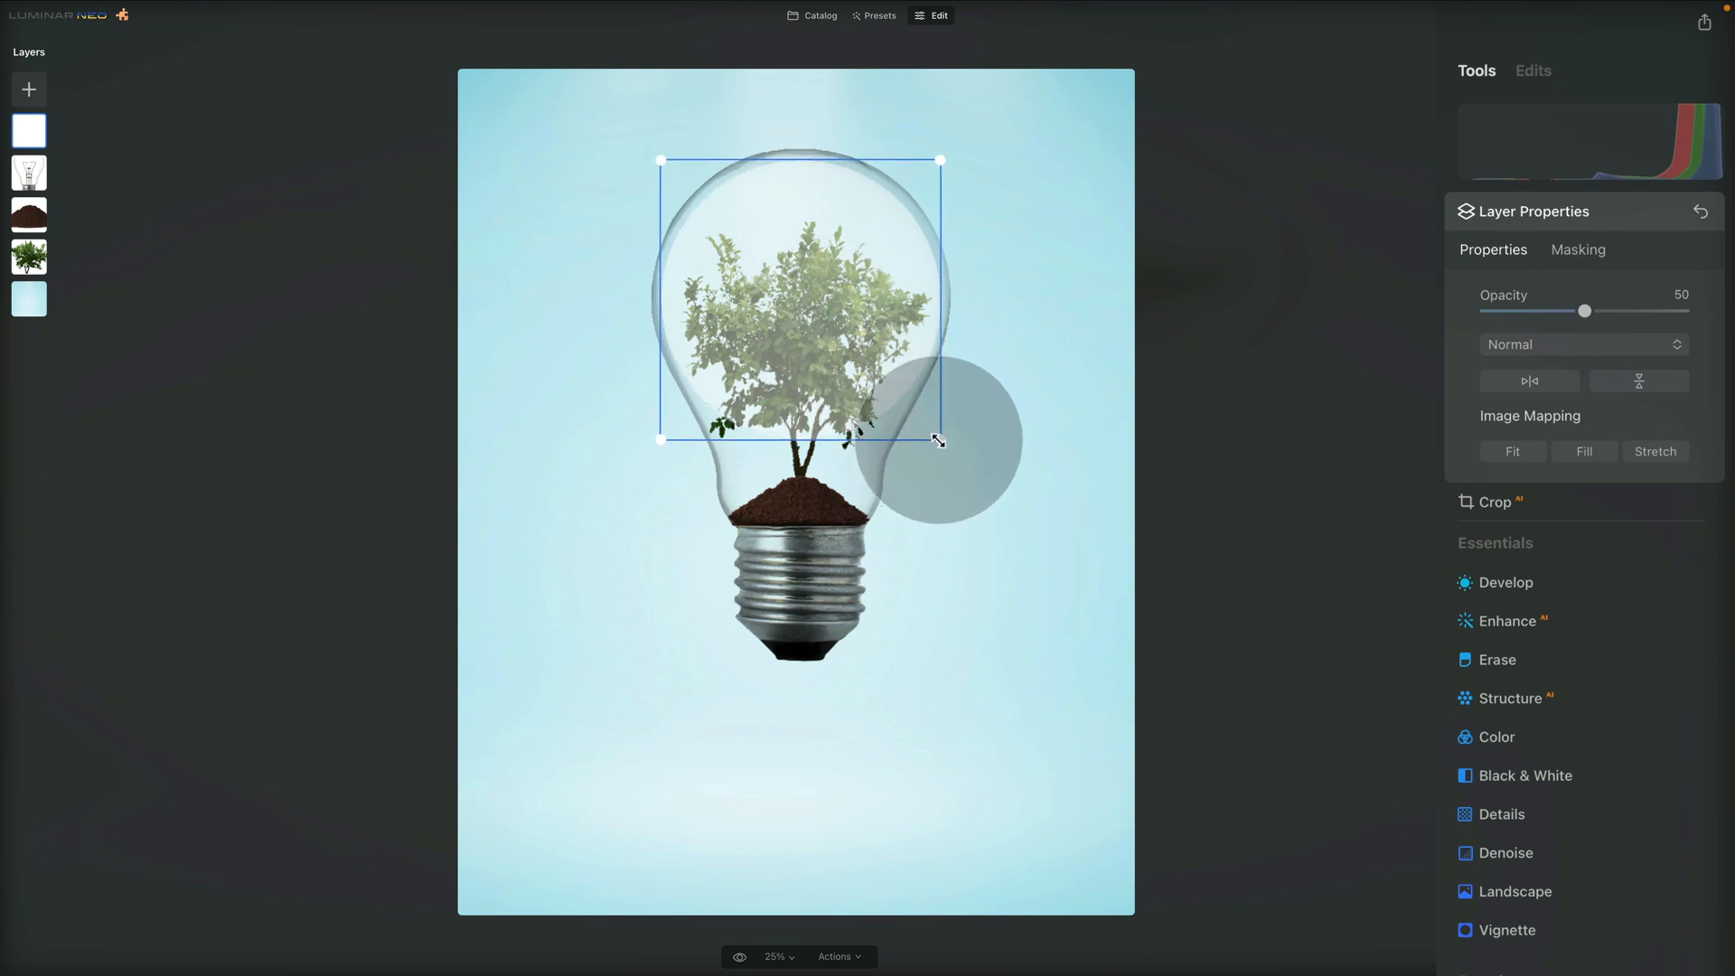
pyautogui.moveTo(940, 440); pyautogui.dragTo(942, 442)
pyautogui.moveTo(797, 290); pyautogui.dragTo(798, 287)
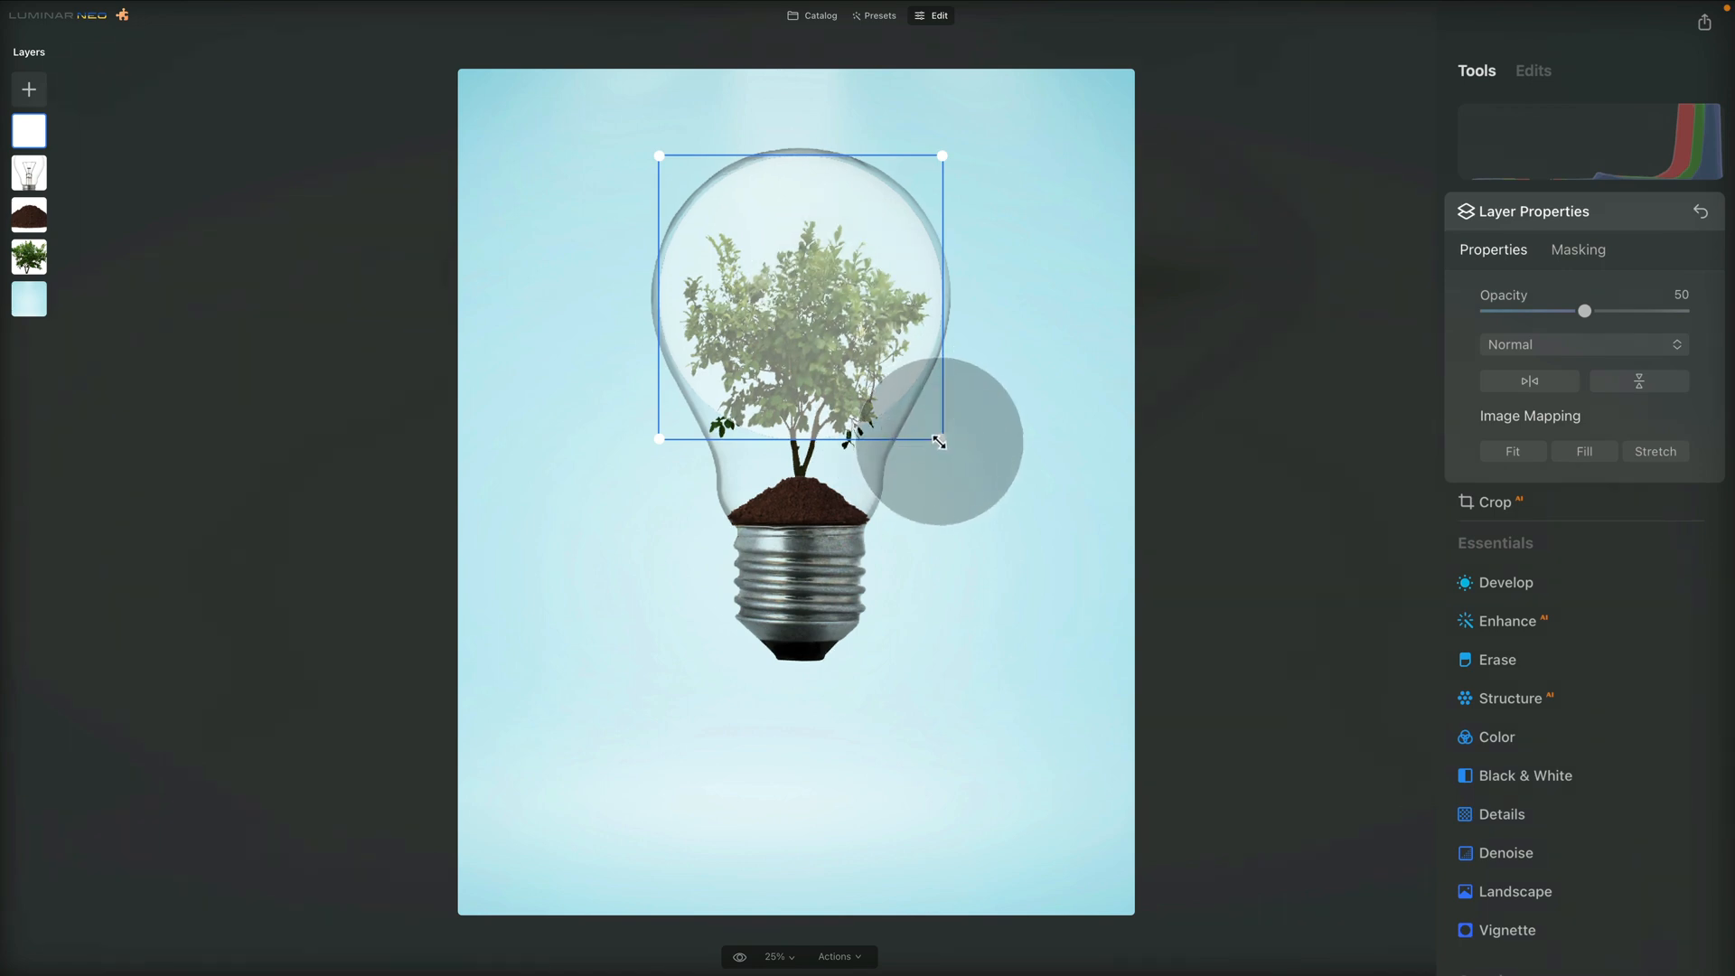
pyautogui.moveTo(785, 242); pyautogui.dragTo(798, 240)
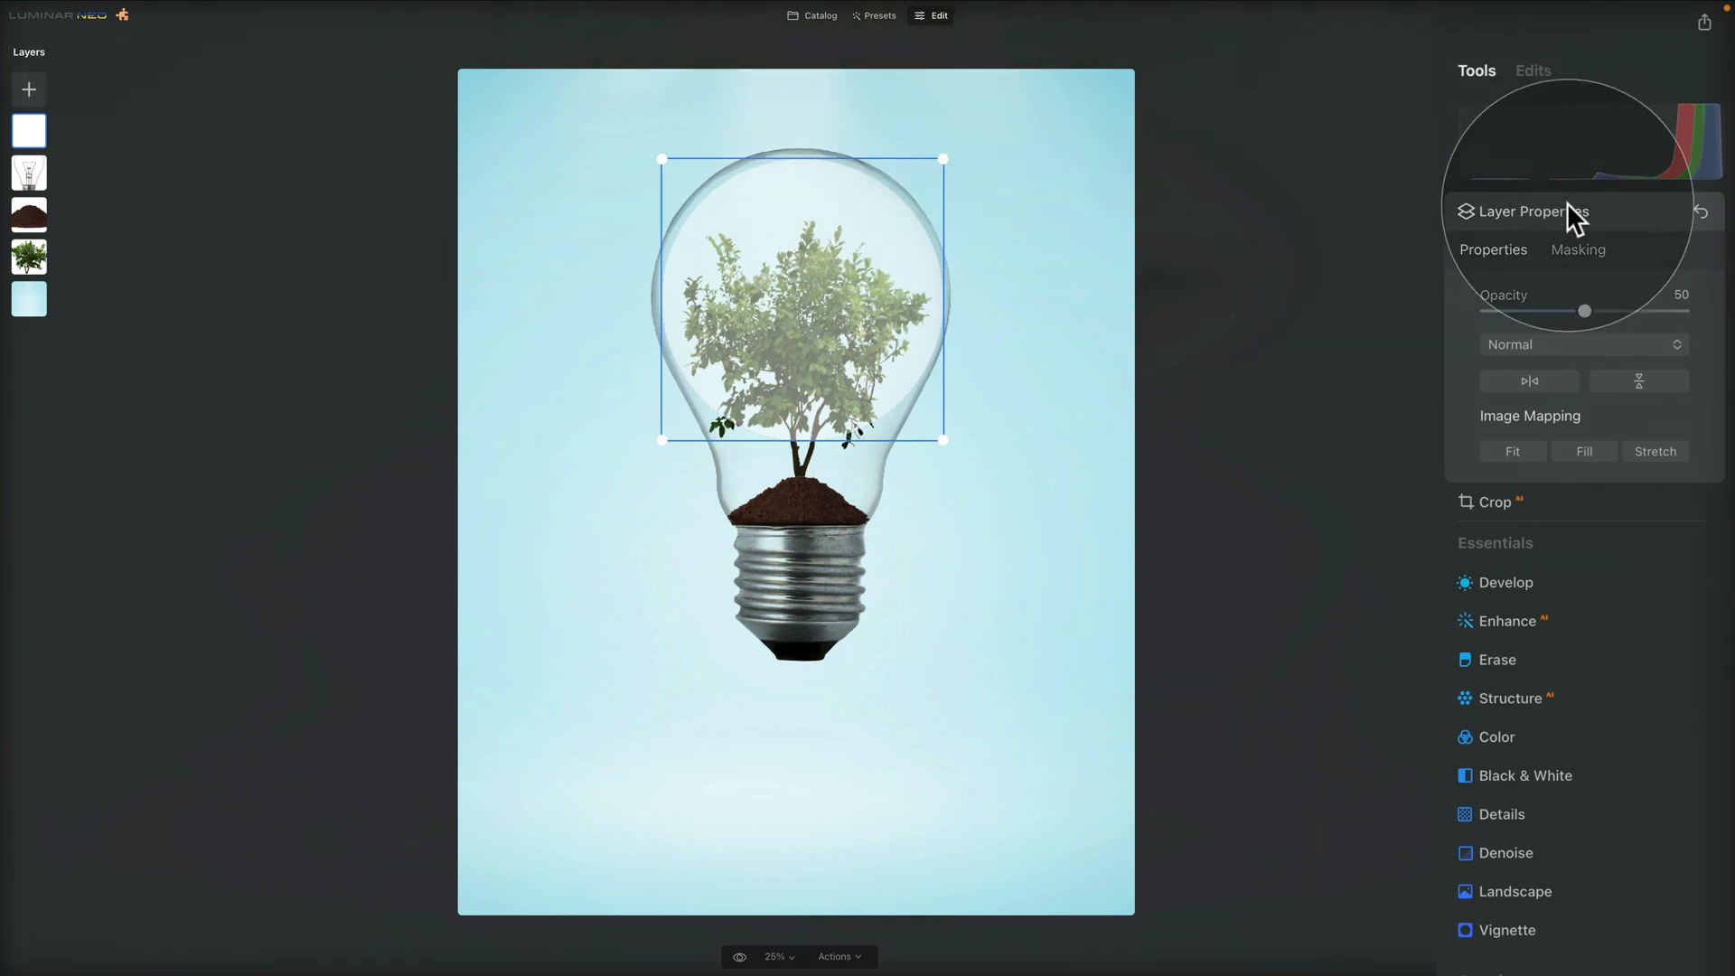
pyautogui.moveTo(1584, 311); pyautogui.dragTo(1683, 311)
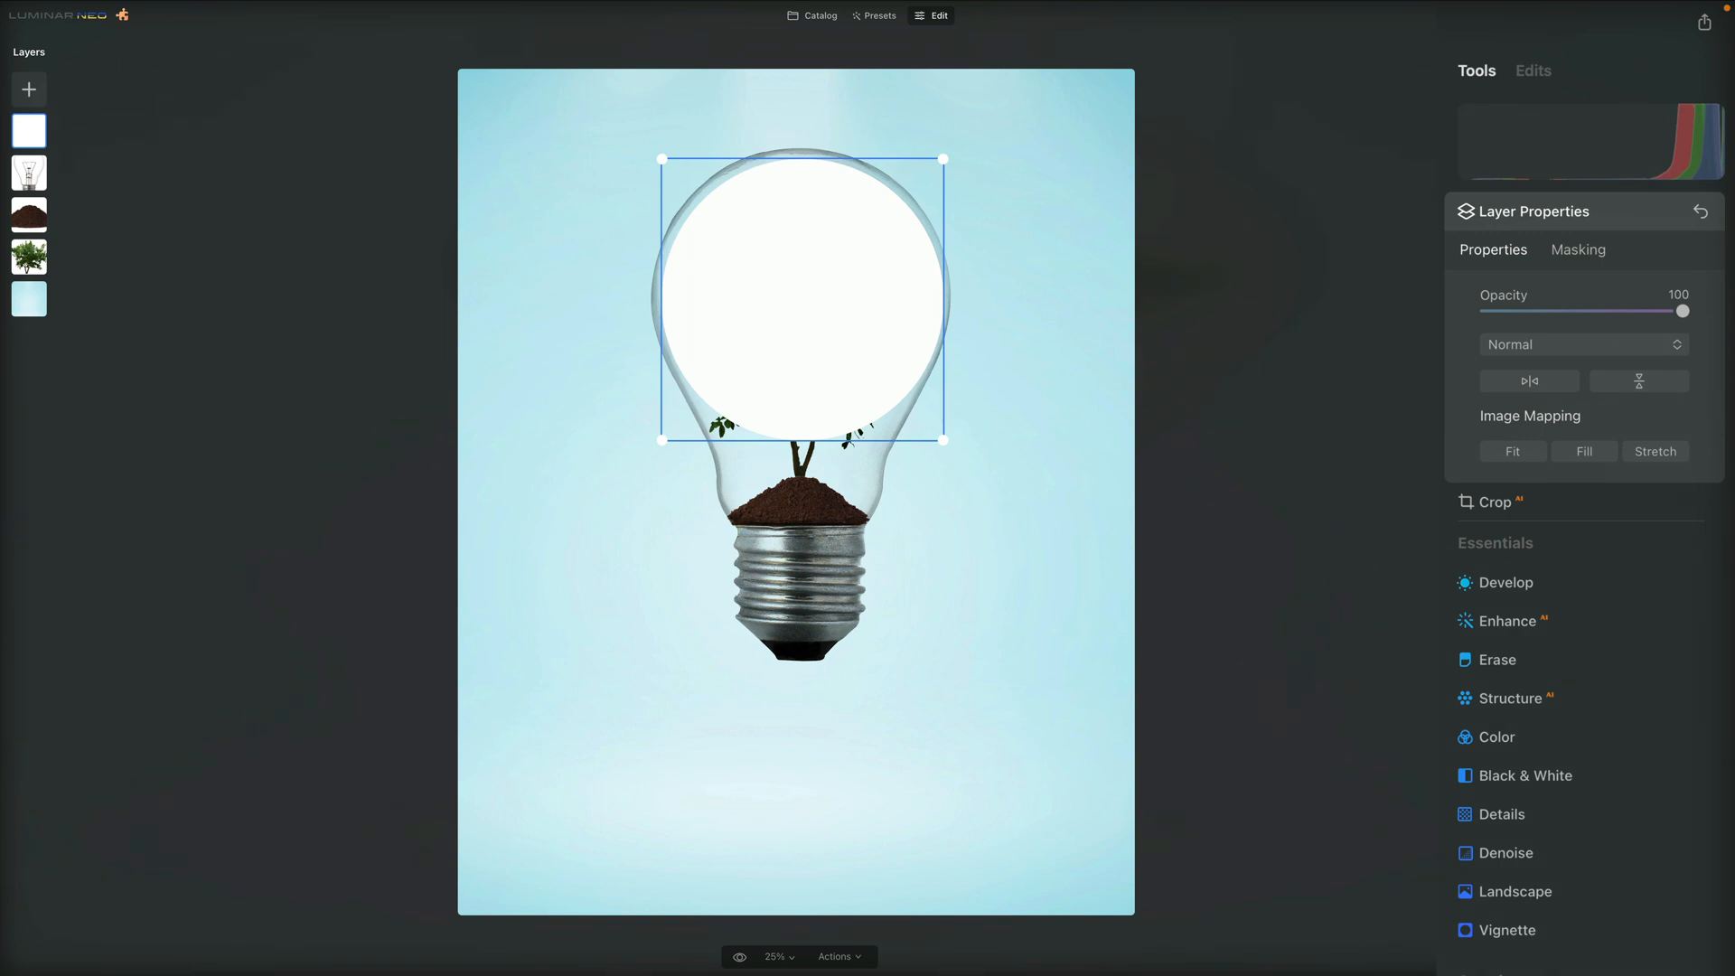
# Set up the circle layer's mask brush in Paint mode with size 242, softness 100 and strength 30
pyautogui.click(1586, 253)
pyautogui.click(1502, 296)
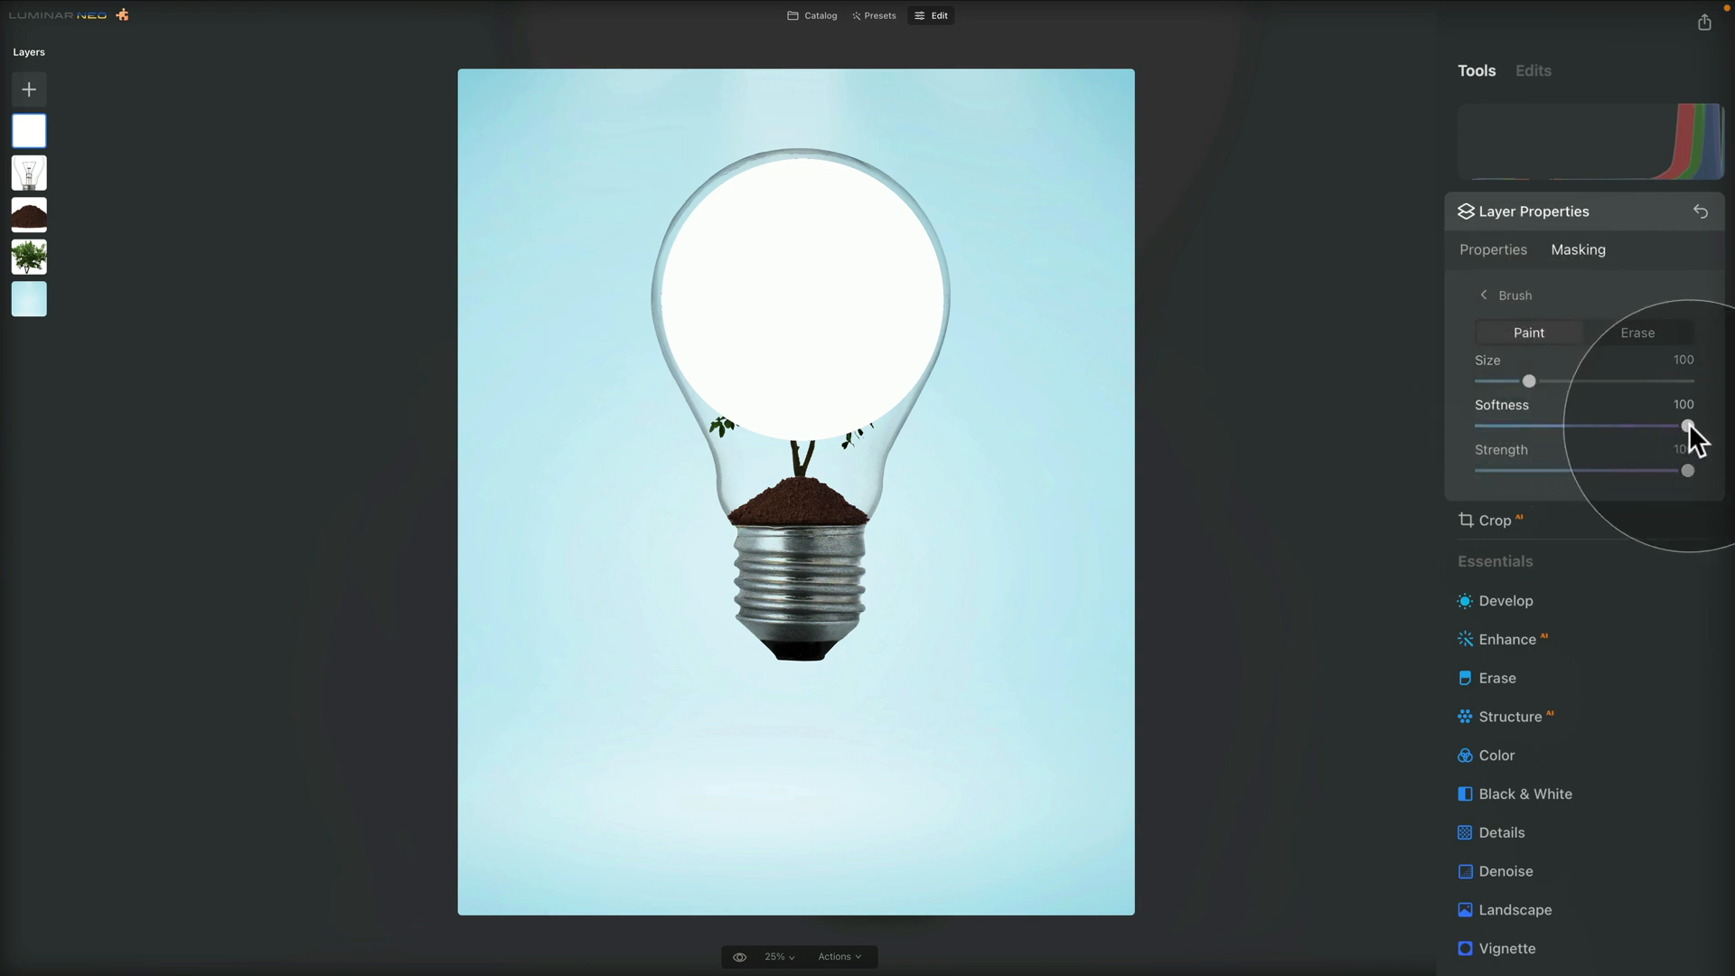
pyautogui.moveTo(1529, 382); pyautogui.dragTo(1599, 381)
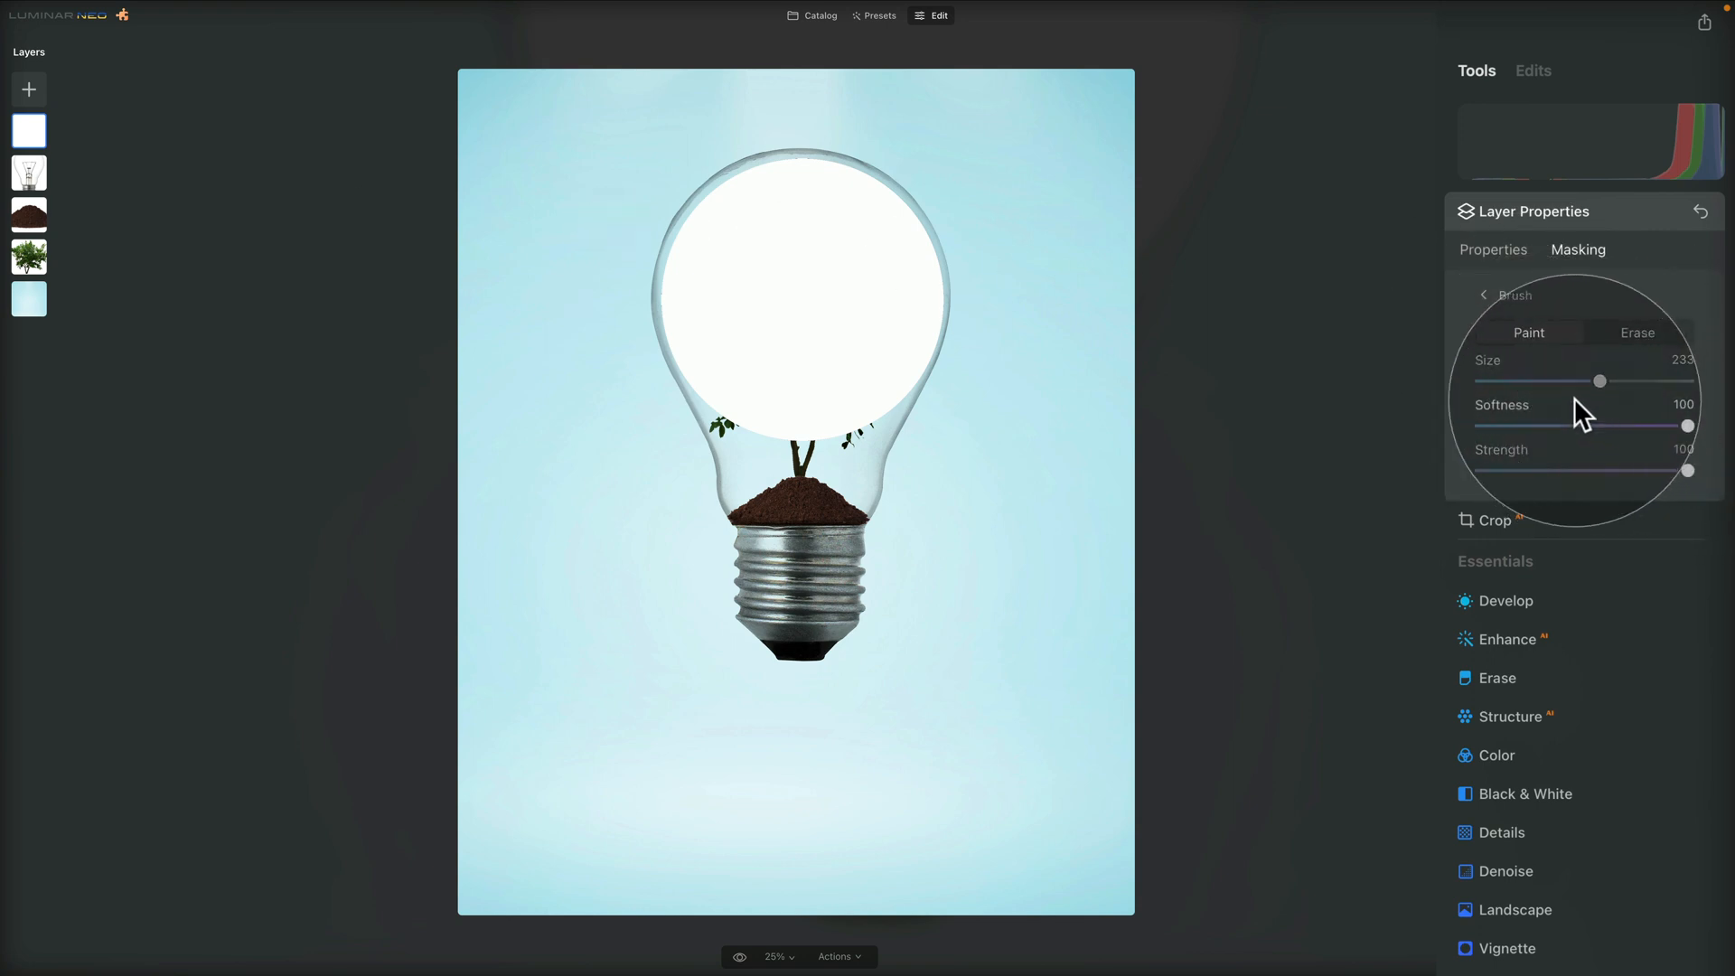
pyautogui.moveTo(1687, 470); pyautogui.dragTo(1544, 471)
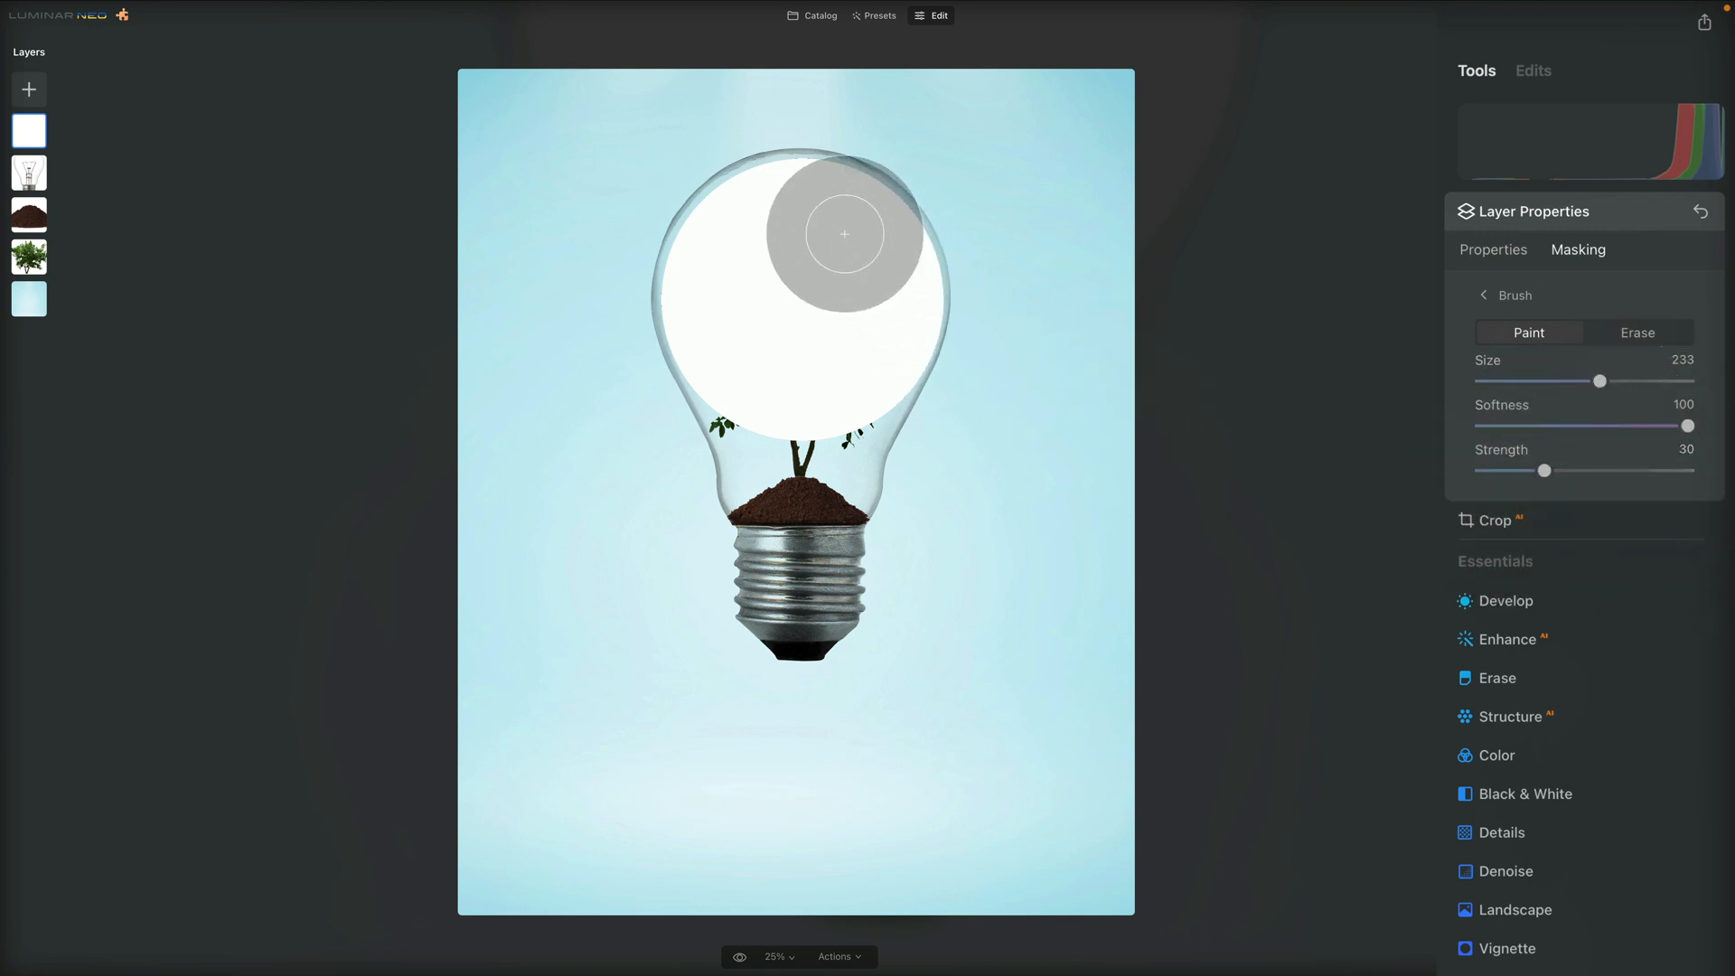
pyautogui.moveTo(1600, 381); pyautogui.dragTo(1605, 381)
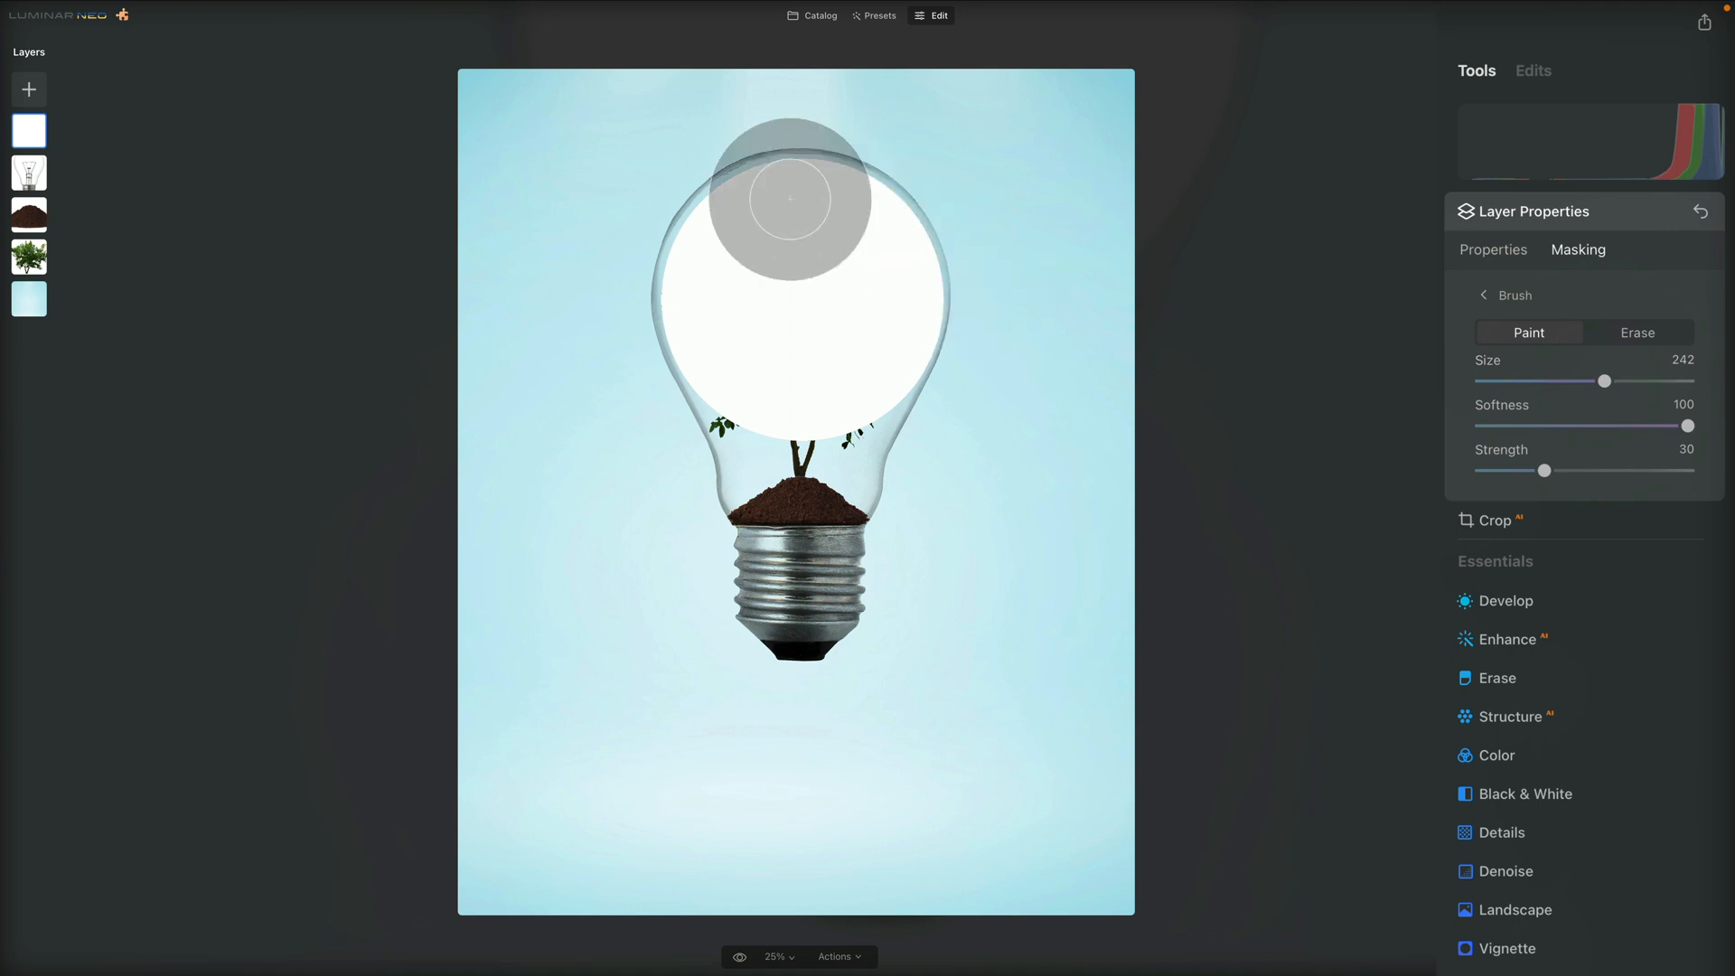
# Paint a soft white glow across the upper middle of the tree inside the bulb, and open the layer's mask actions
pyautogui.moveTo(772, 230); pyautogui.dragTo(864, 235)
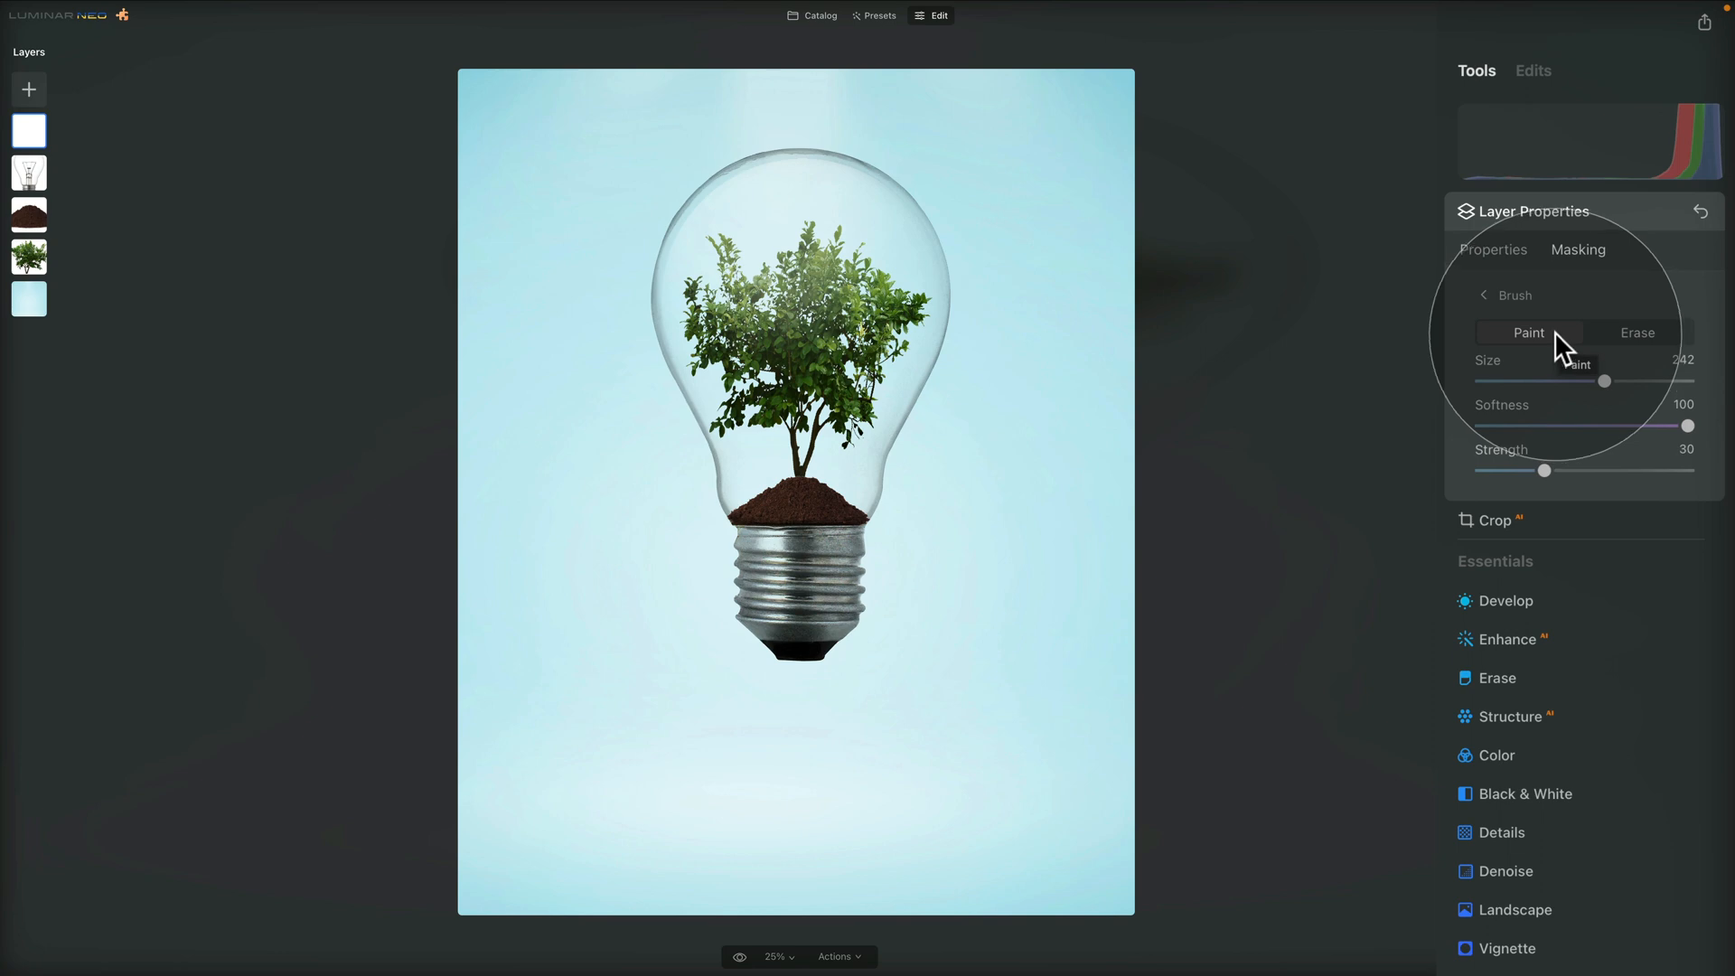
pyautogui.click(1511, 294)
pyautogui.click(1557, 466)
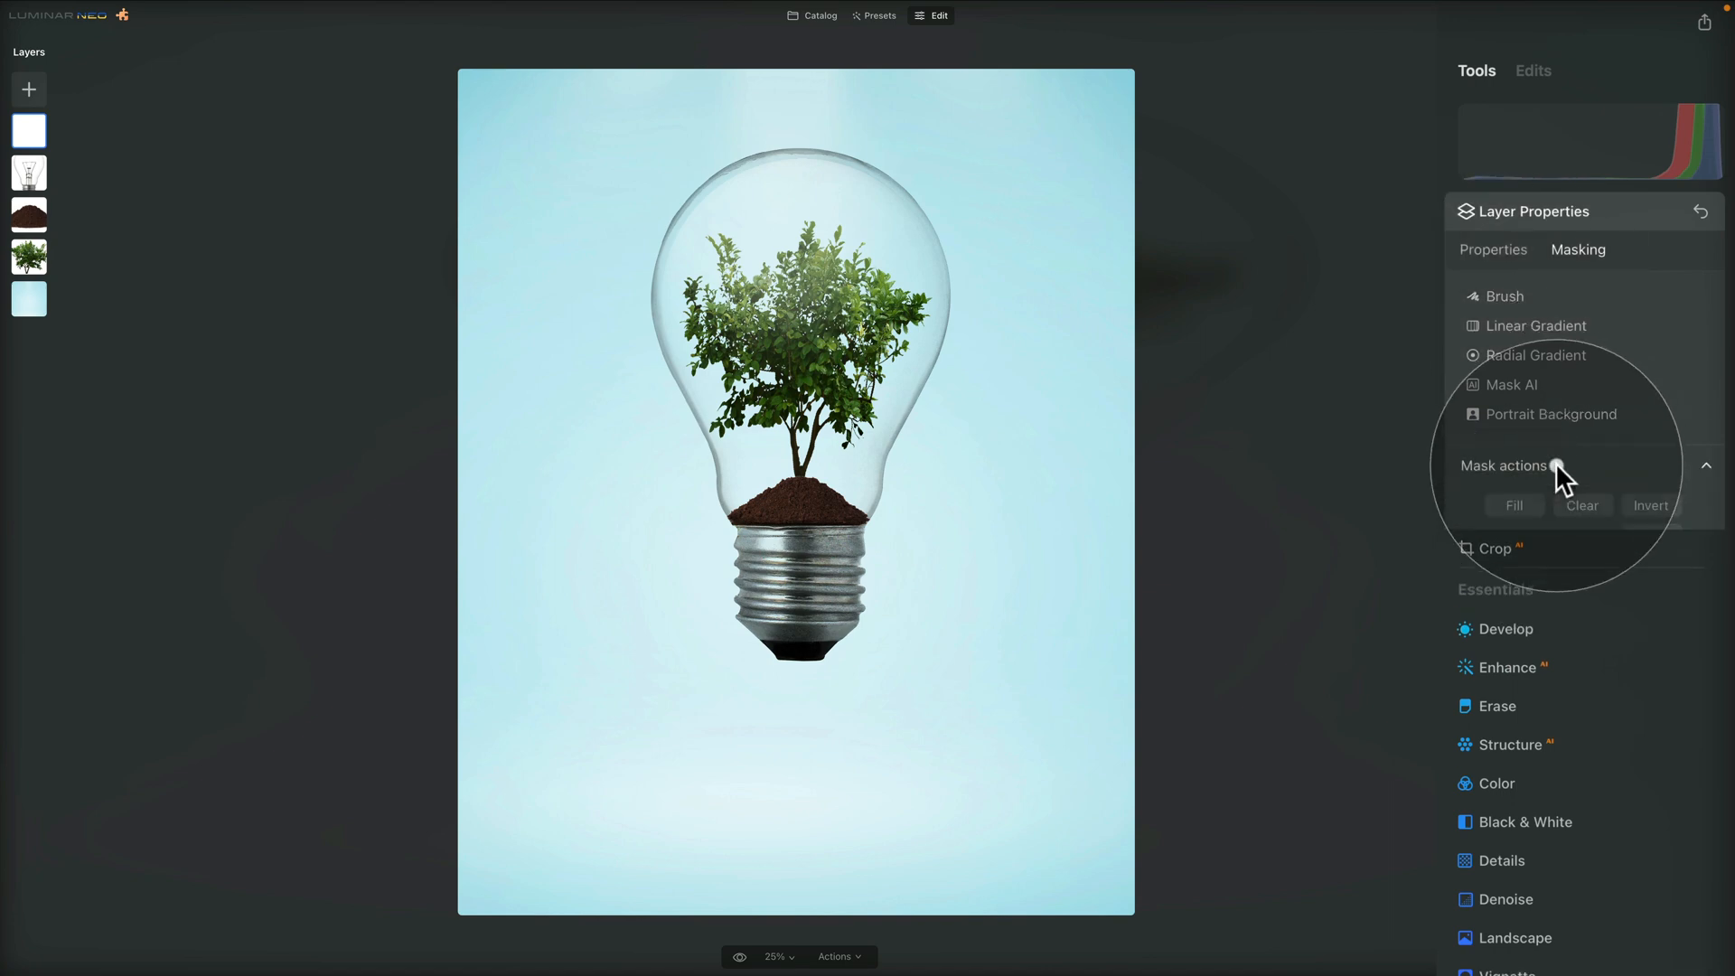
# Clear the painted glow, fill the circle layer's mask completely and switch the mask brush to Erase mode
pyautogui.click(1587, 506)
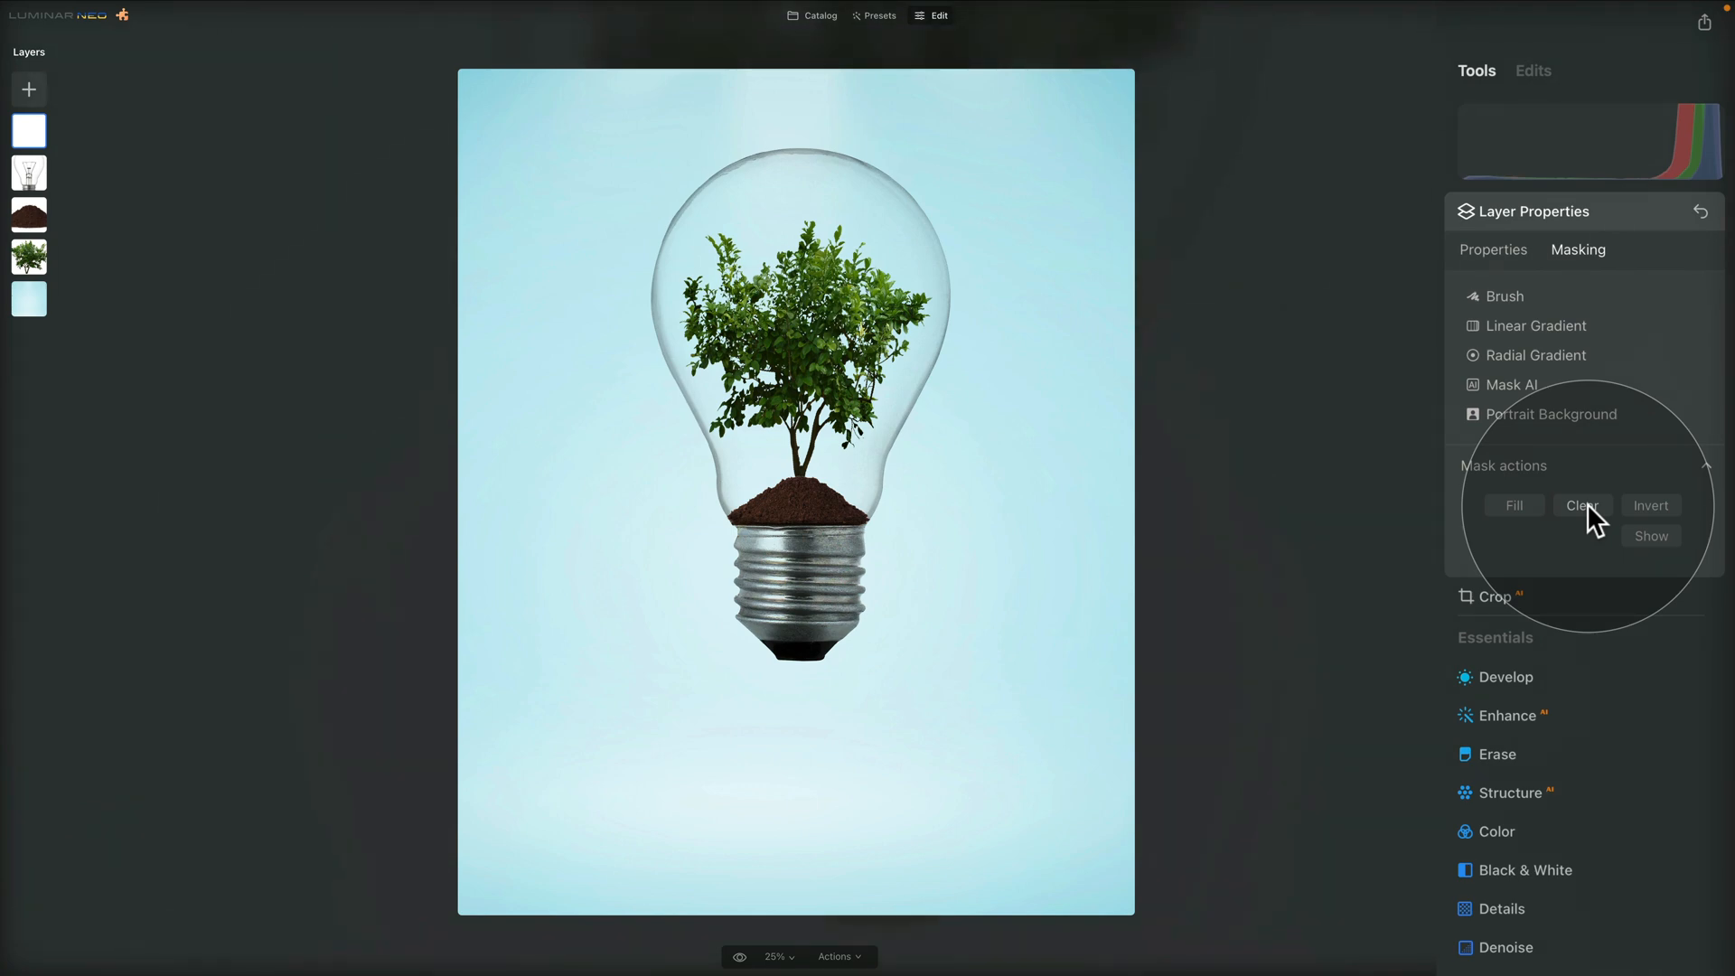
pyautogui.click(1512, 503)
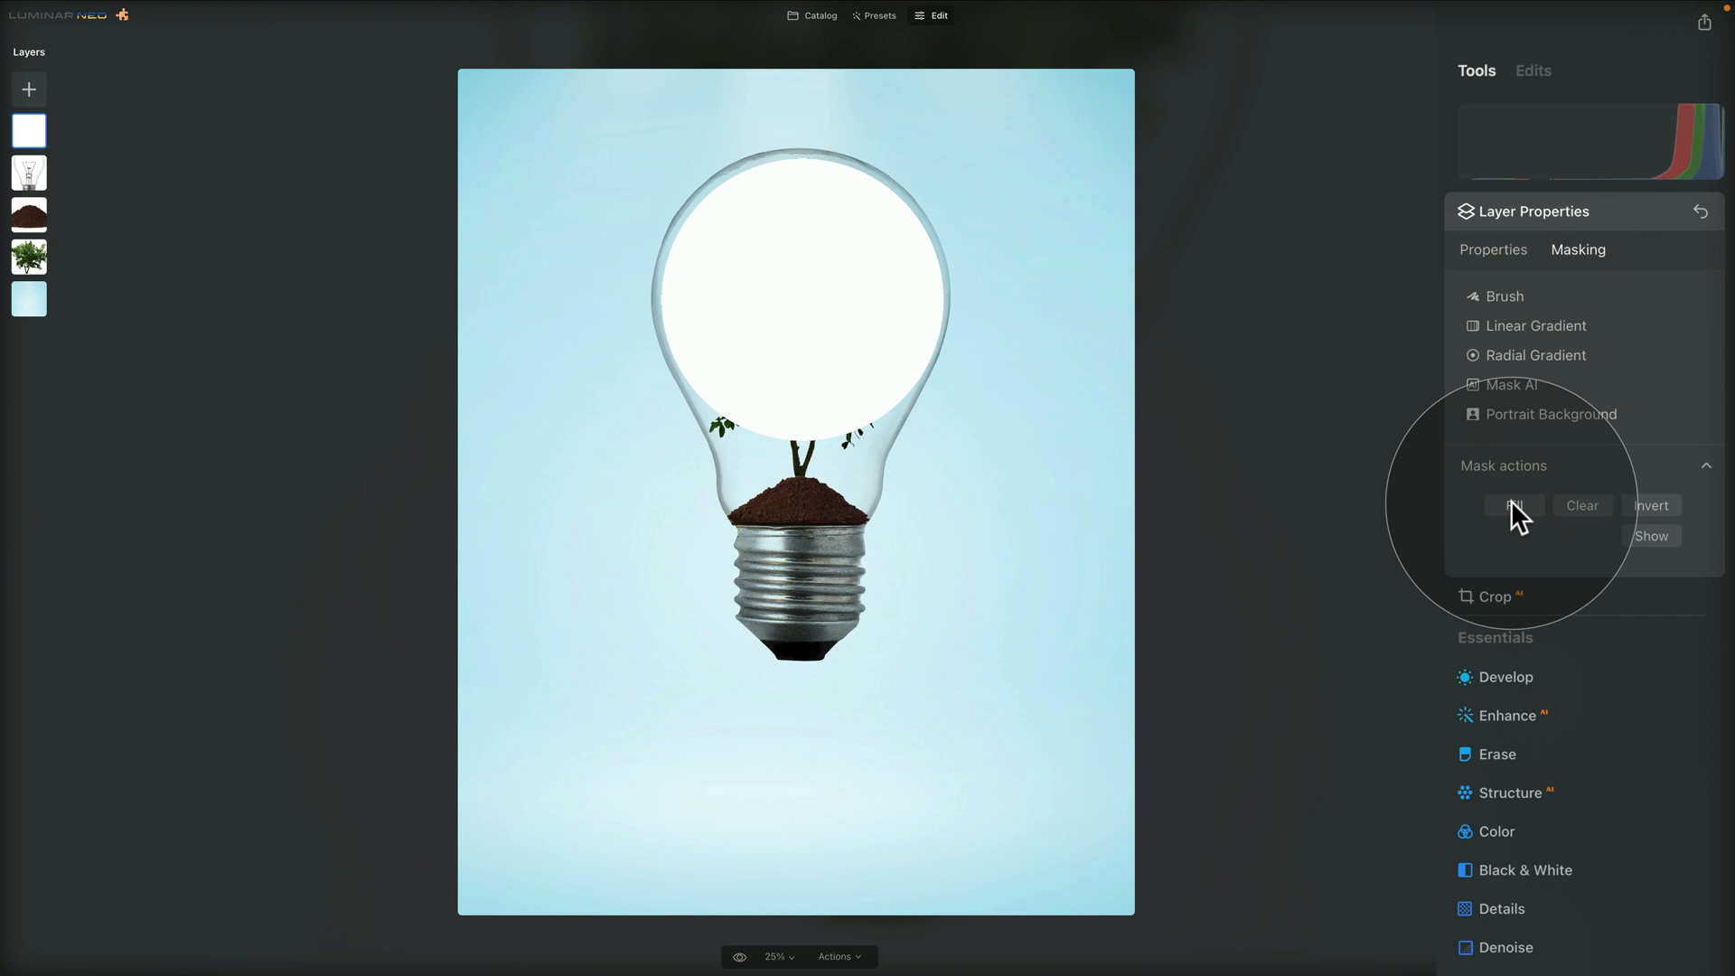
pyautogui.click(1505, 296)
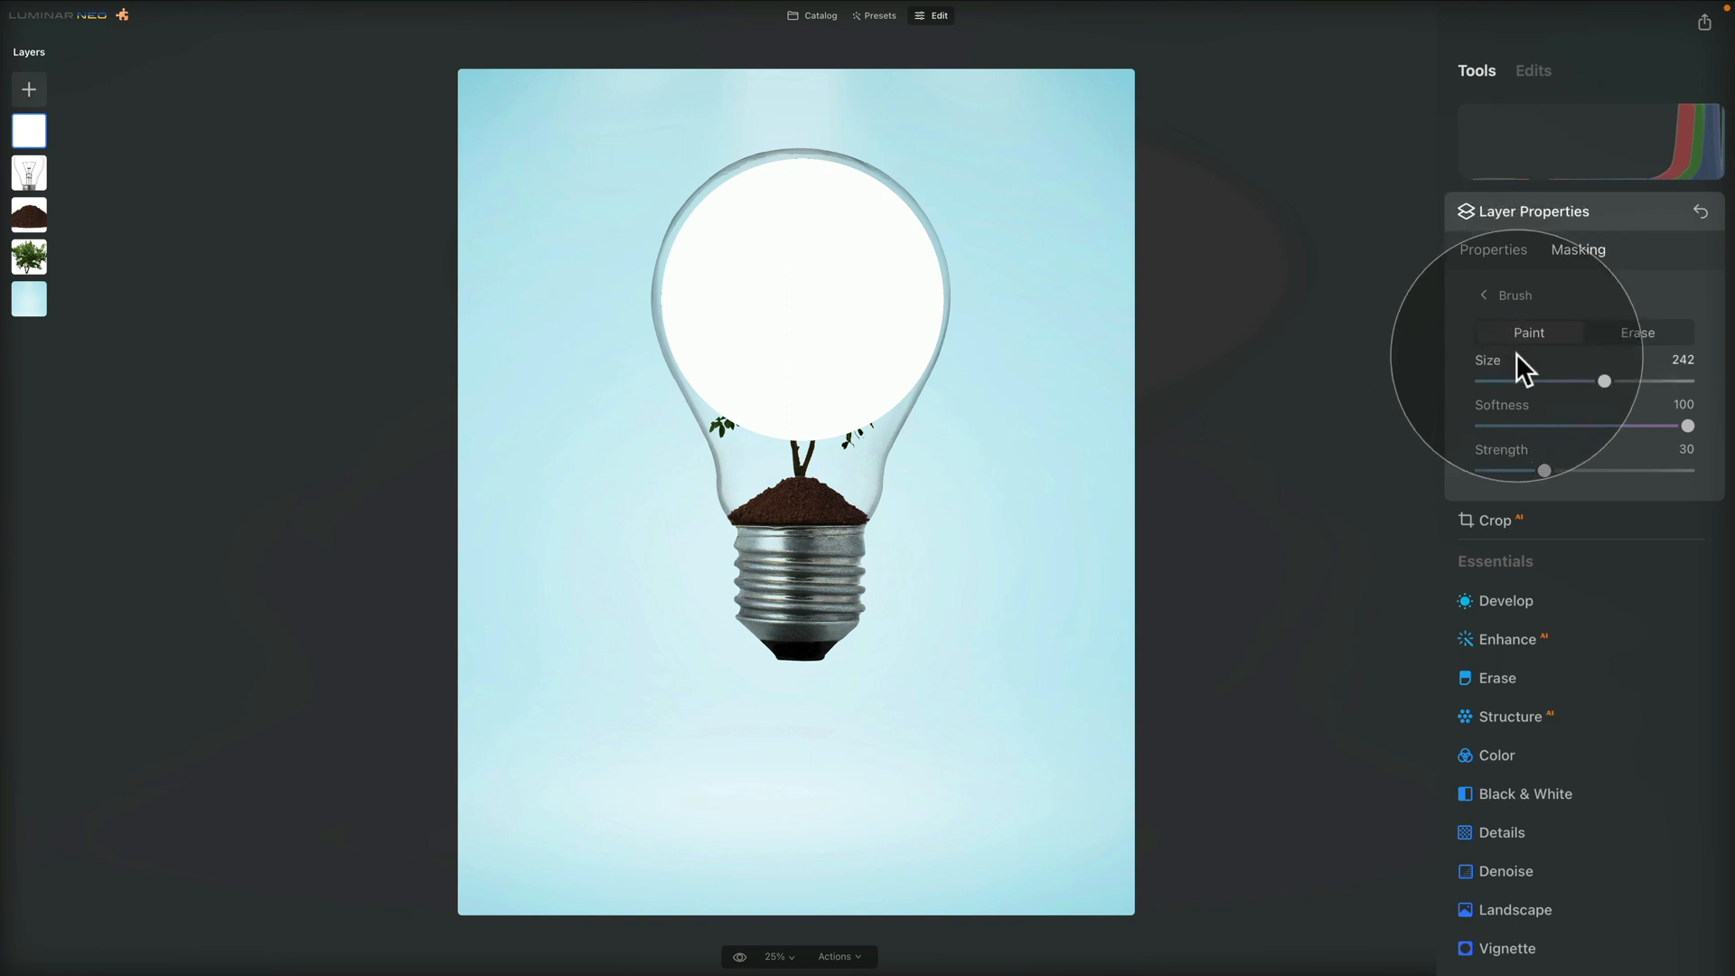
pyautogui.click(1647, 331)
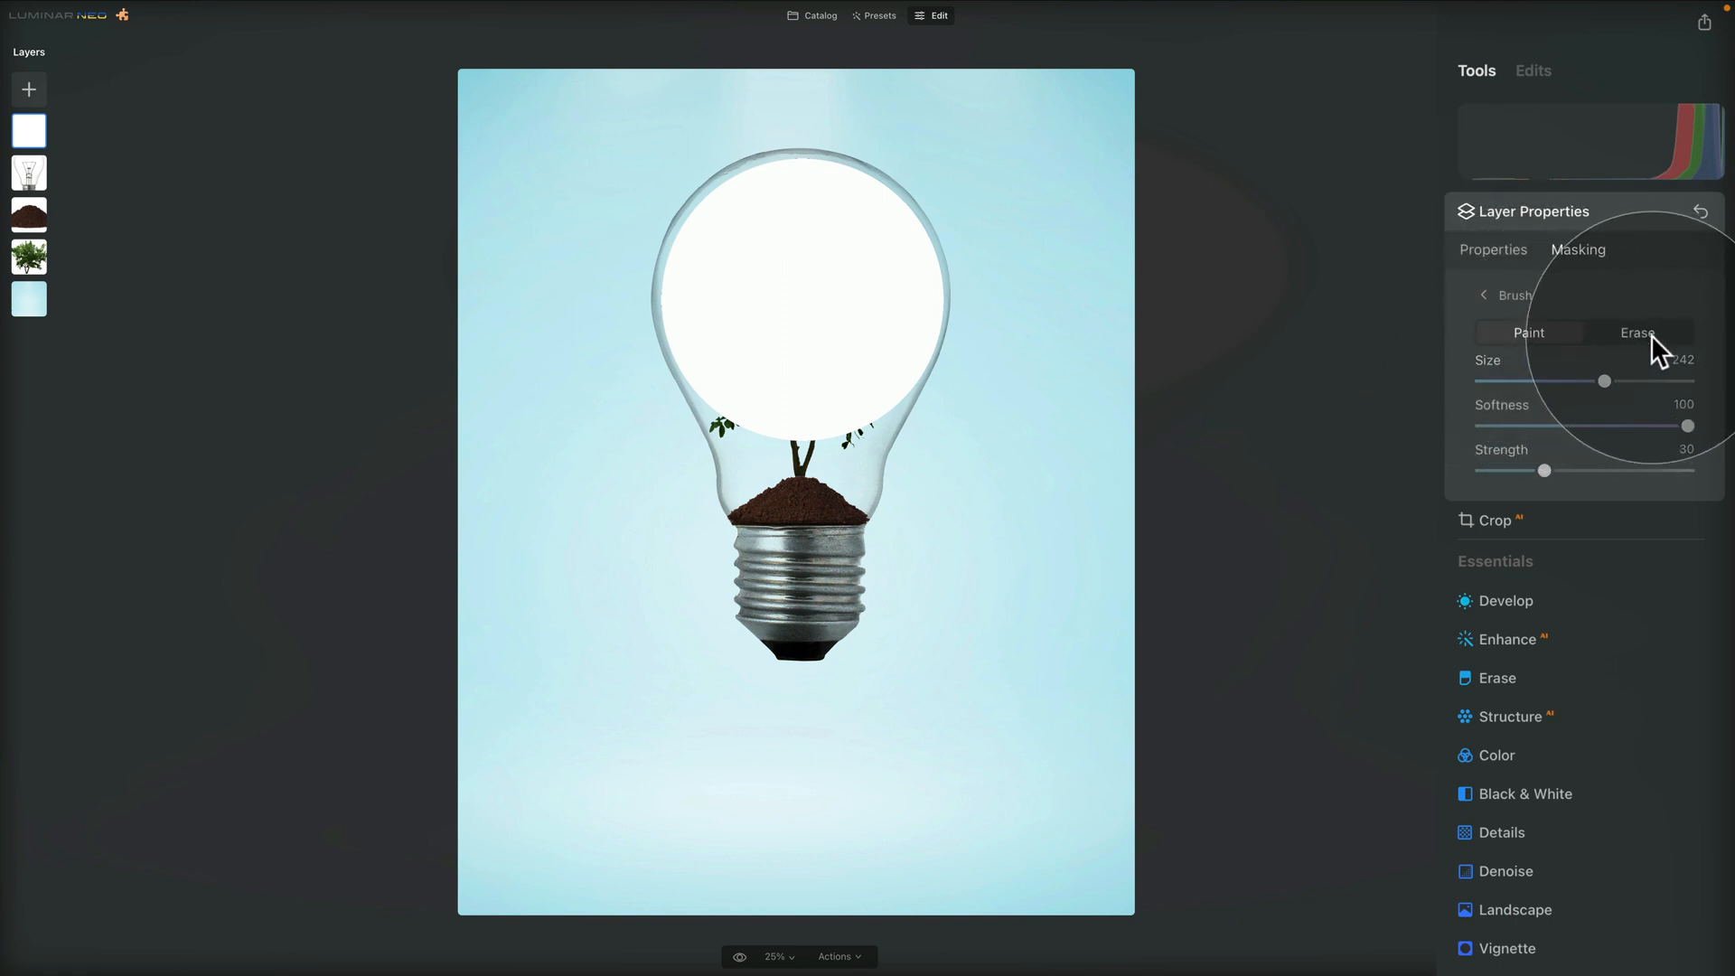
pyautogui.click(1556, 332)
pyautogui.click(1638, 334)
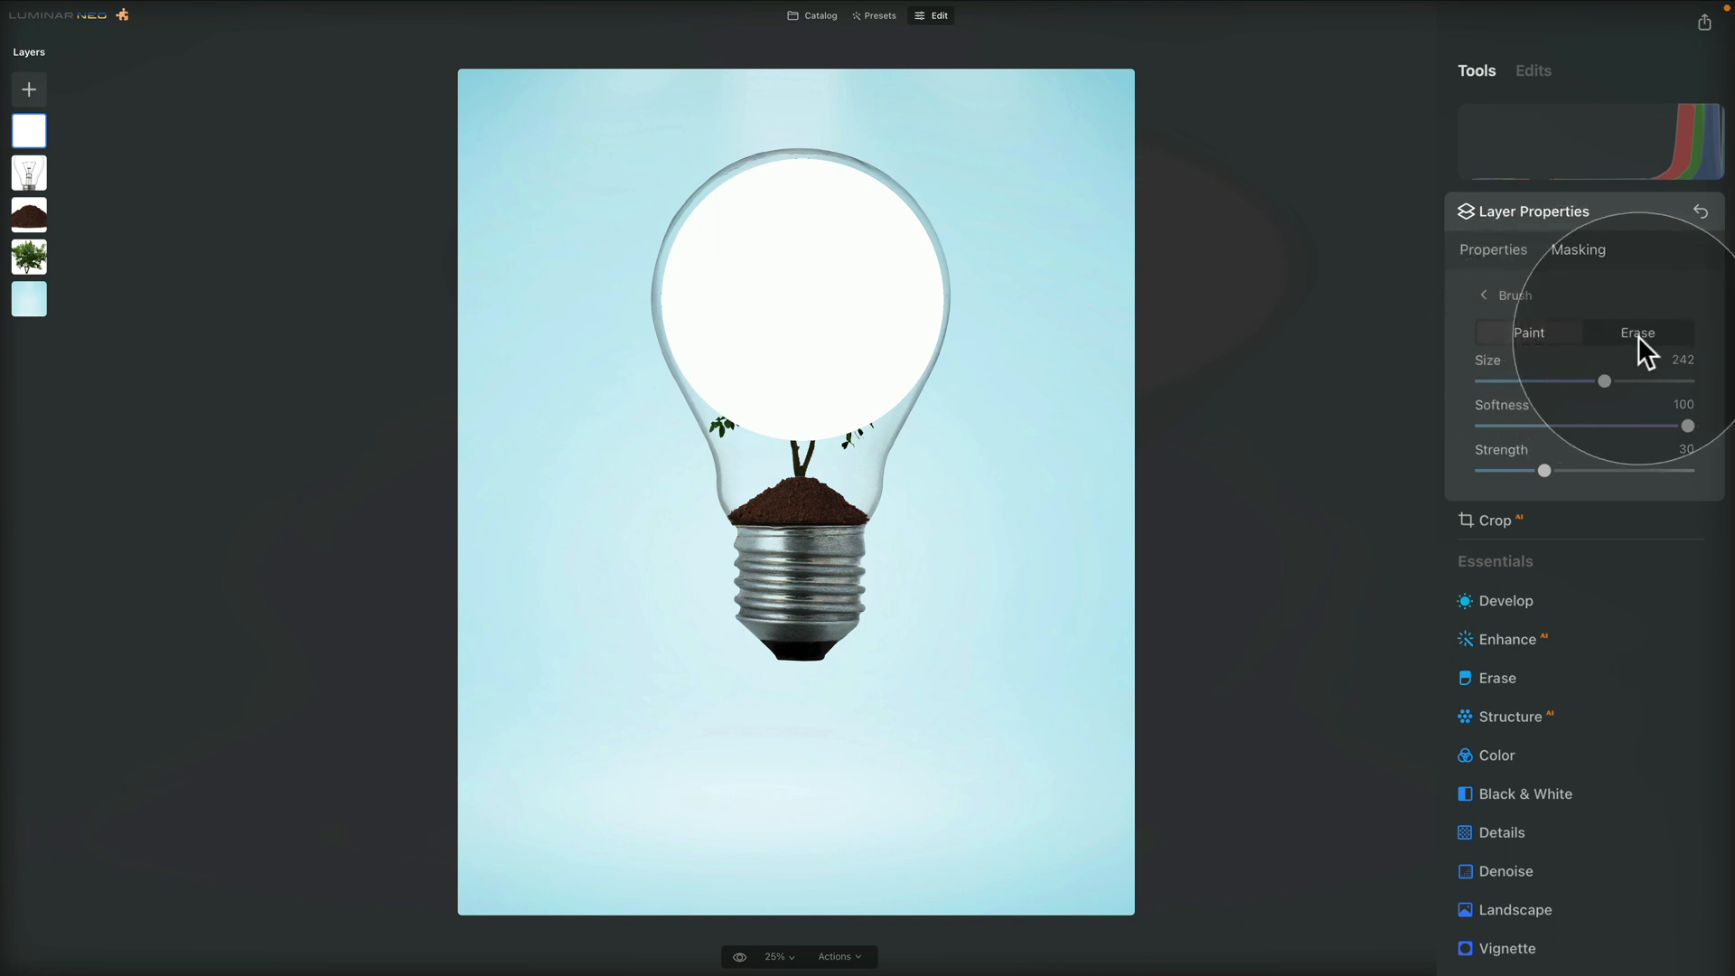
pyautogui.click(1637, 334)
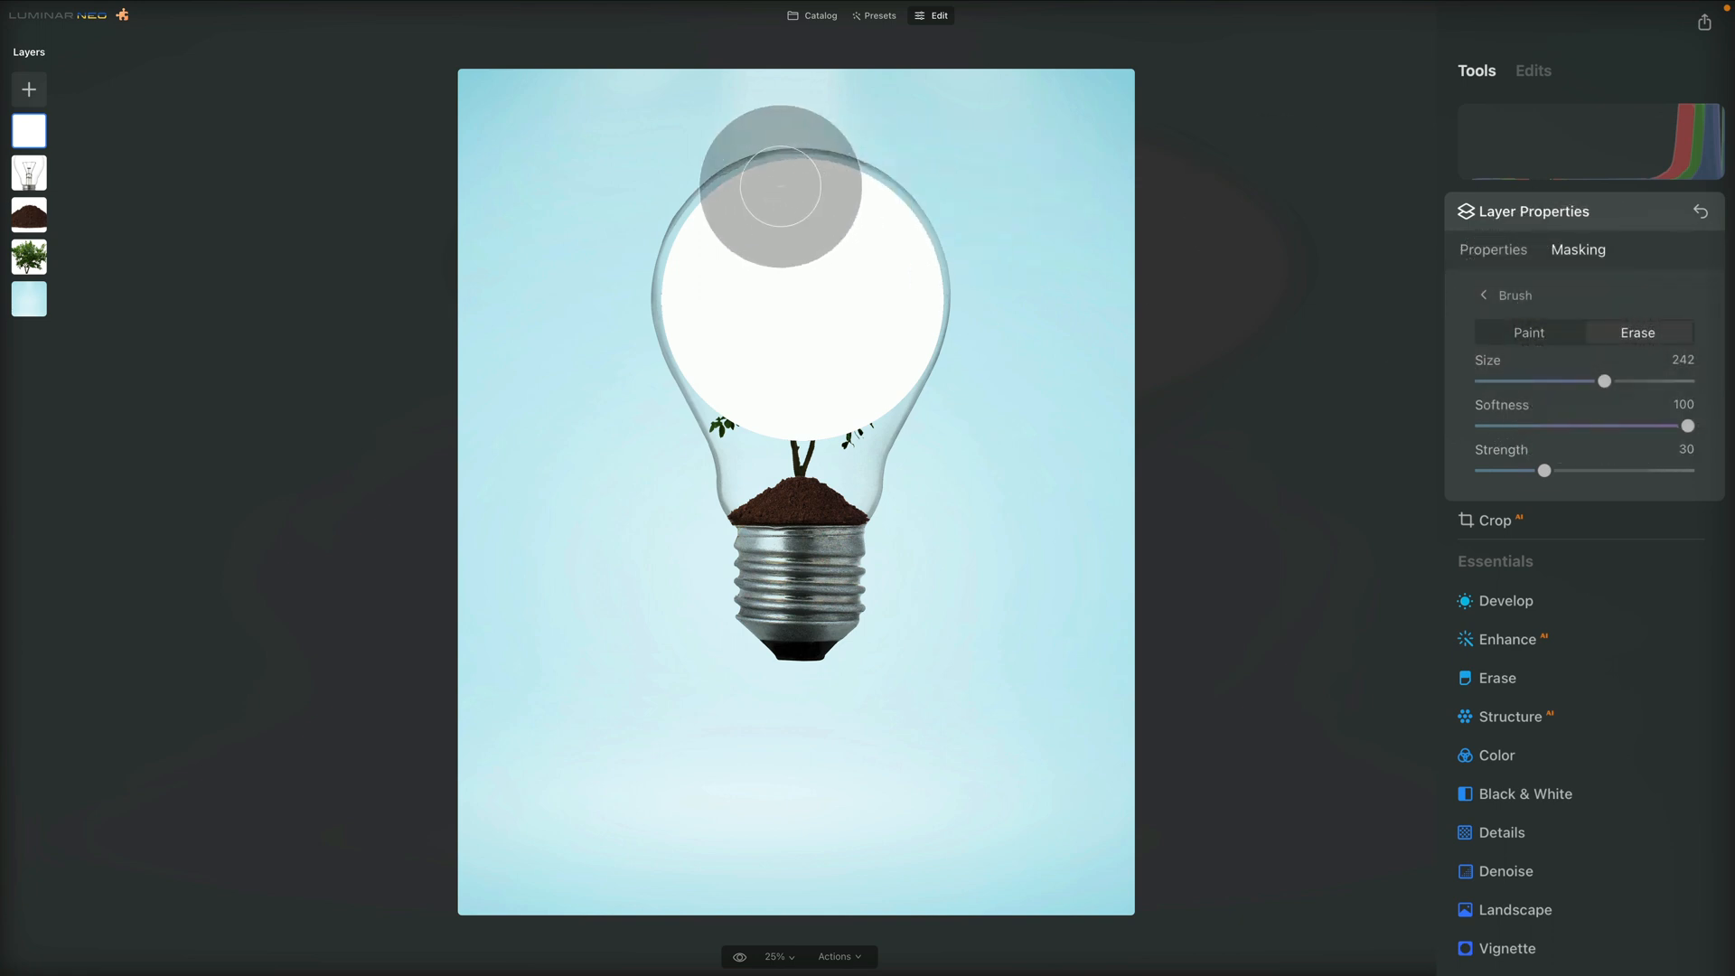
# Erase most of the white circle over the tree, changing the brush to size 208 and strength 40 after the first strokes
pyautogui.moveTo(761, 193)
pyautogui.mouseDown()
pyautogui.moveTo(748, 155)
pyautogui.moveTo(827, 237)
pyautogui.mouseUp()
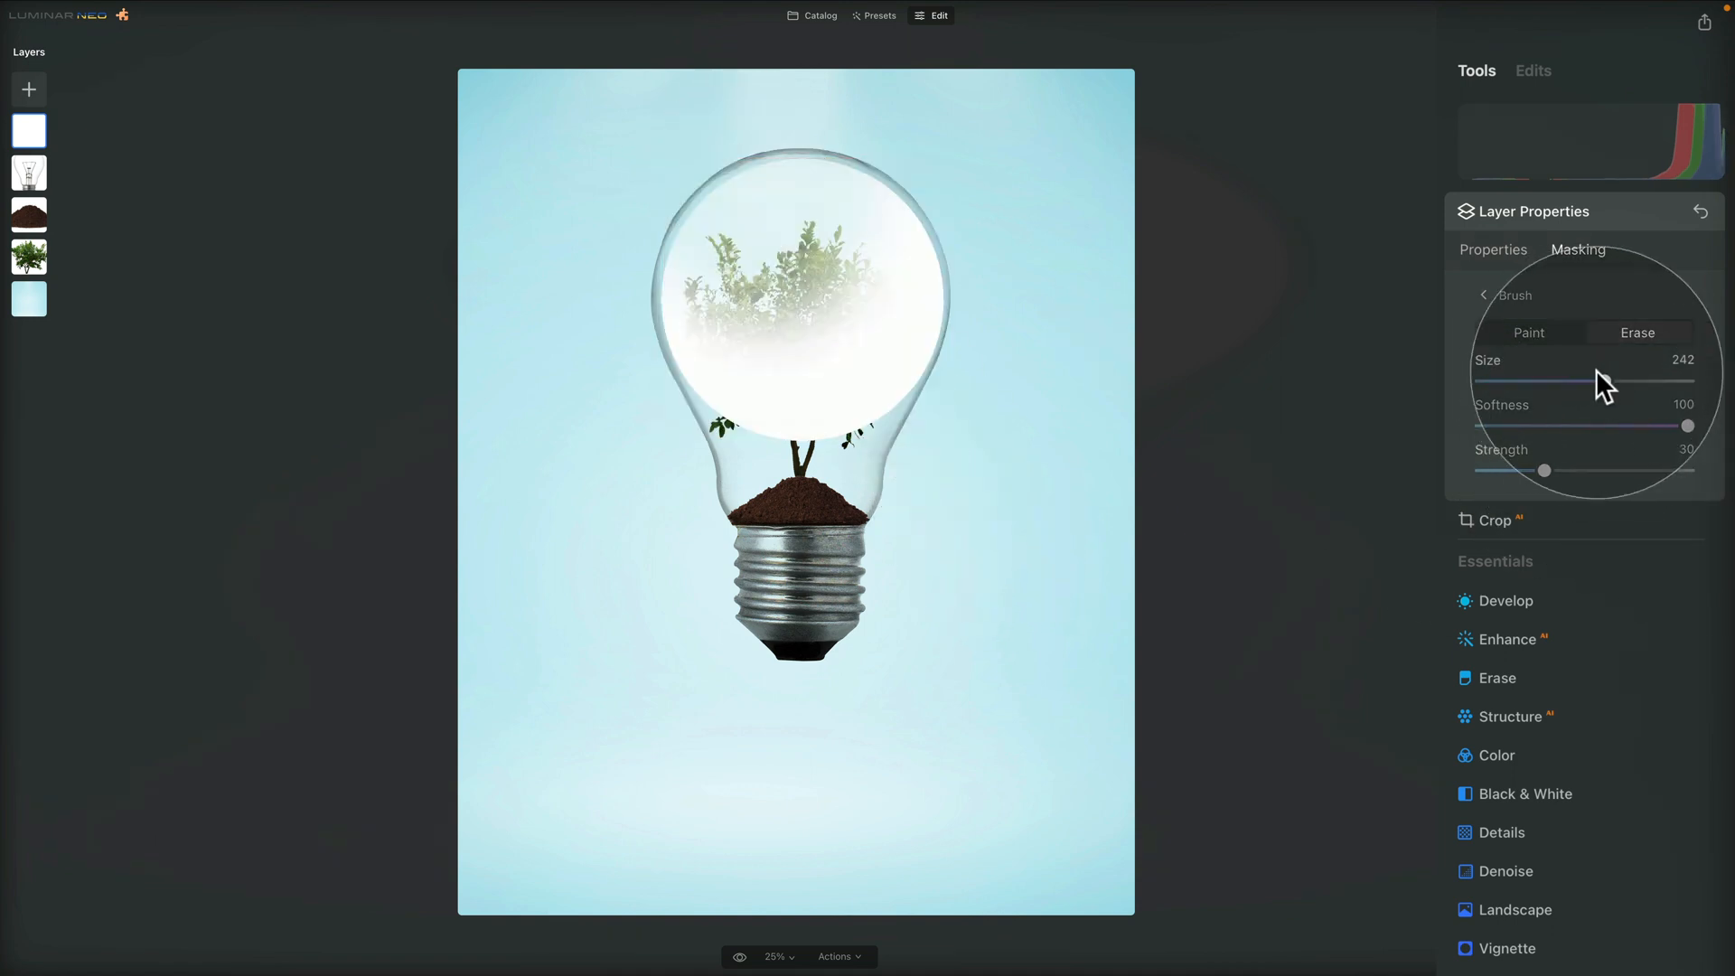
pyautogui.moveTo(1596, 381); pyautogui.dragTo(1587, 380)
pyautogui.moveTo(1544, 471); pyautogui.dragTo(1572, 474)
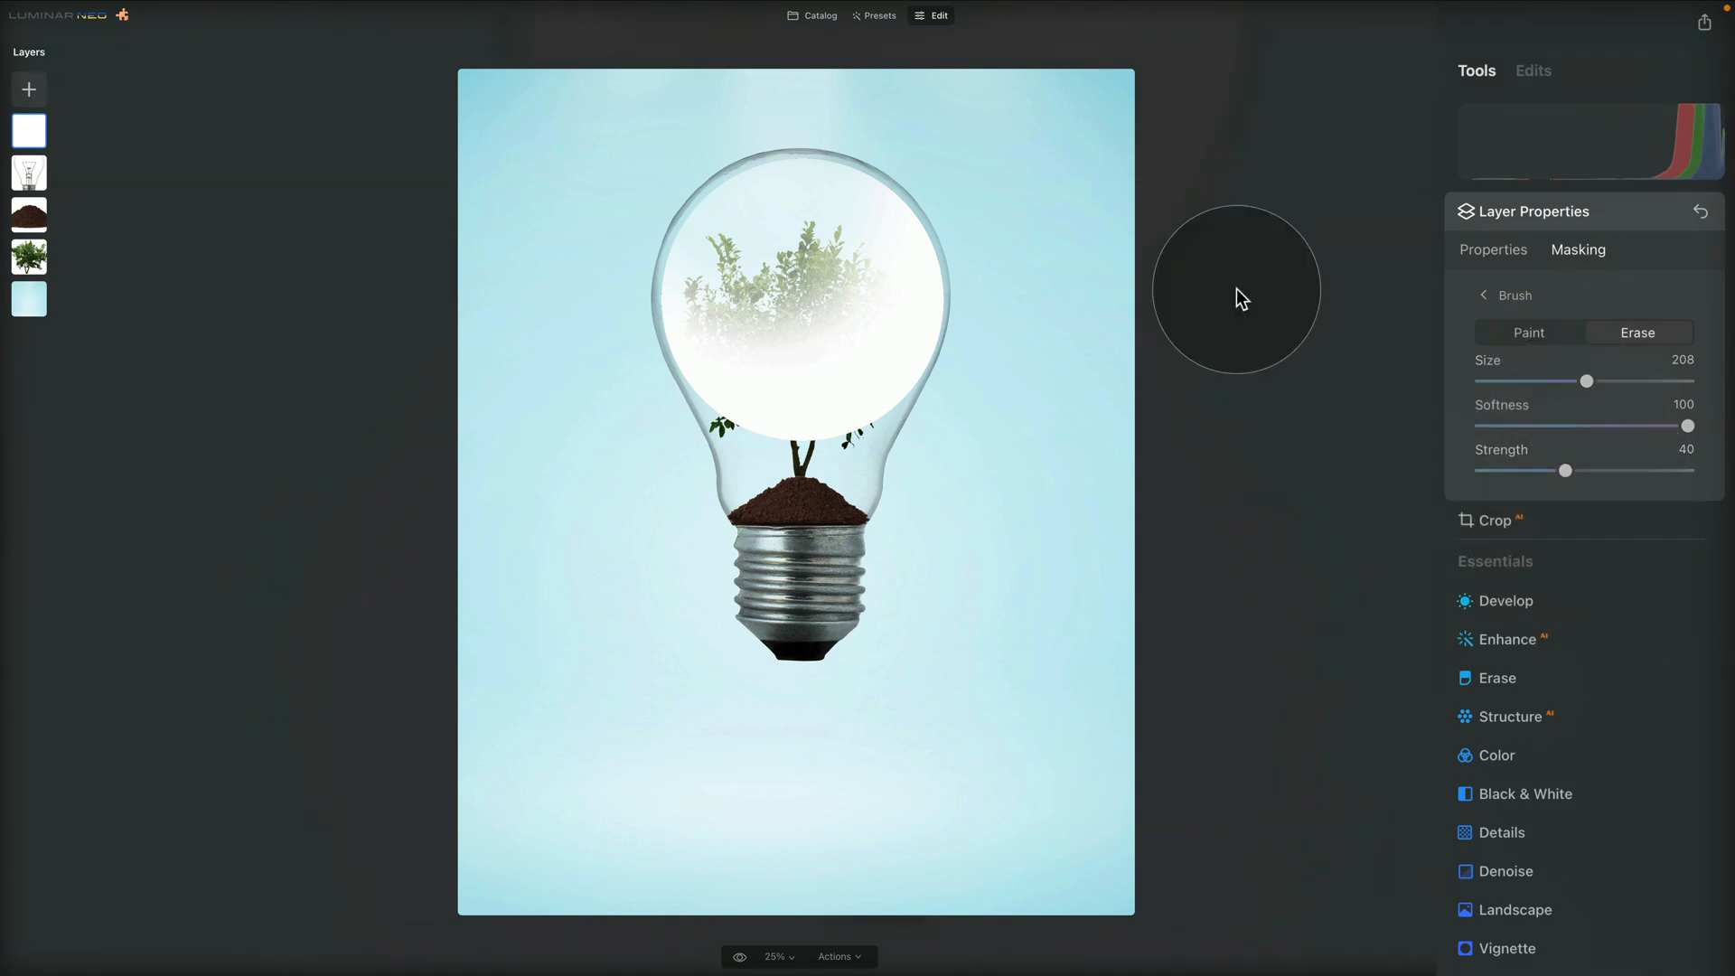
pyautogui.moveTo(735, 158)
pyautogui.mouseDown()
pyautogui.moveTo(780, 241)
pyautogui.moveTo(747, 119)
pyautogui.moveTo(774, 136)
pyautogui.moveTo(835, 425)
pyautogui.moveTo(799, 275)
pyautogui.moveTo(809, 356)
pyautogui.moveTo(850, 447)
pyautogui.mouseUp()
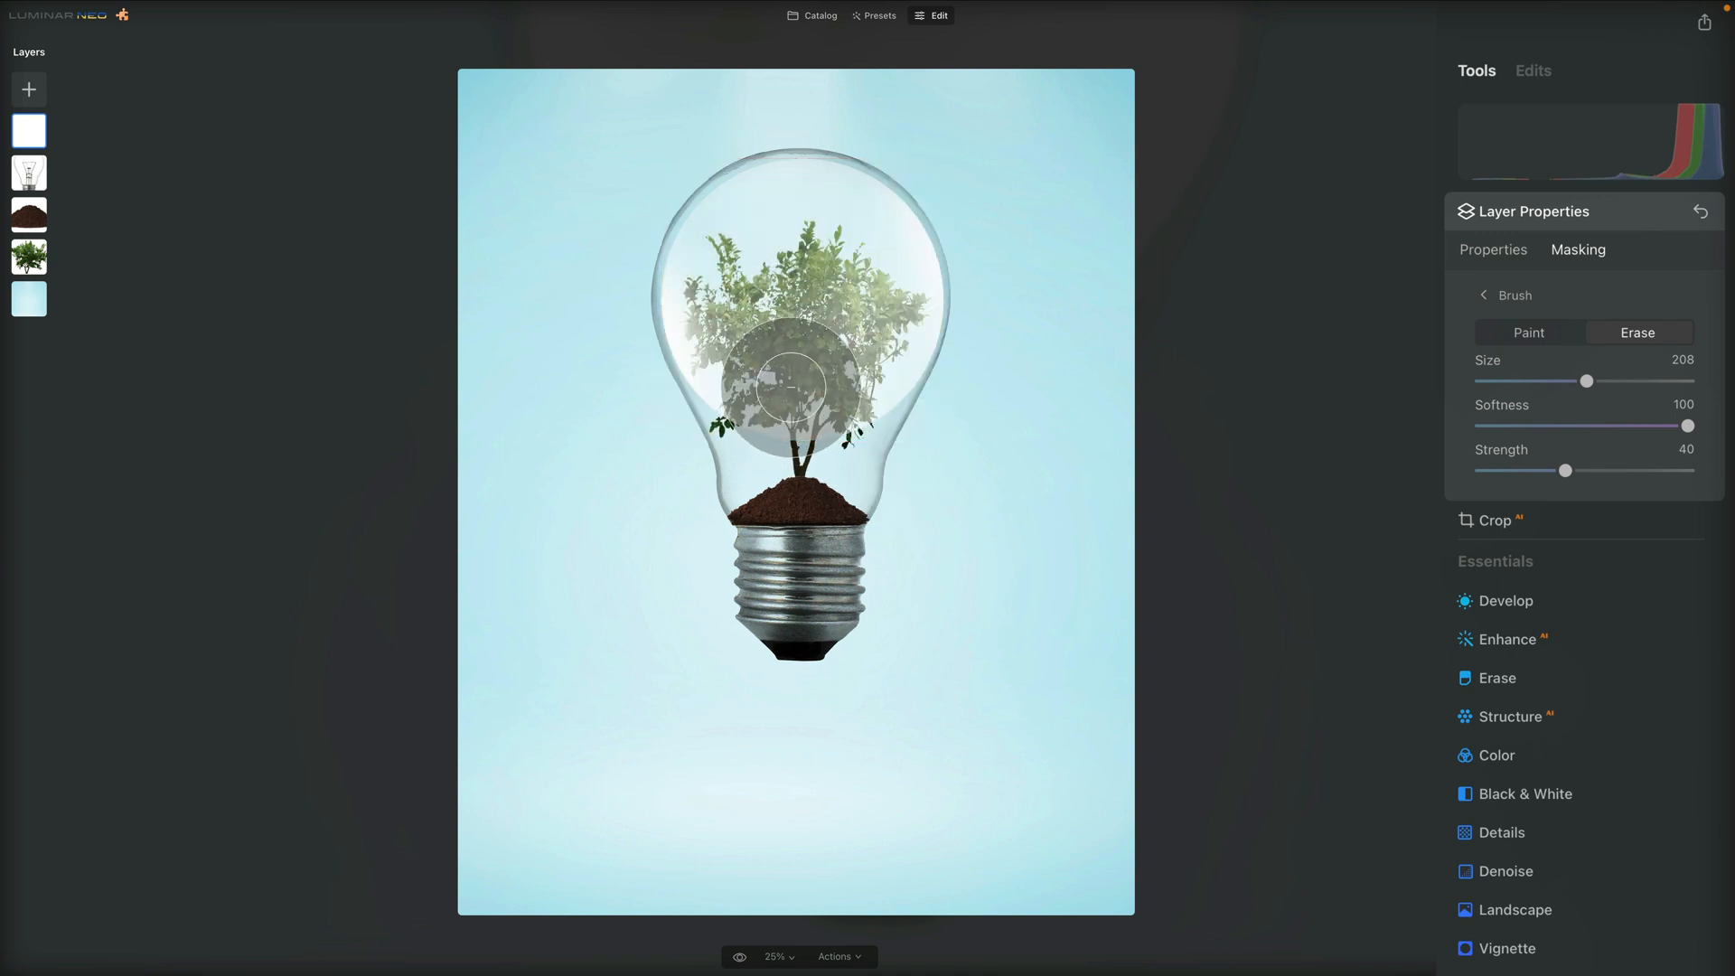
pyautogui.moveTo(802, 287)
pyautogui.mouseDown()
pyautogui.moveTo(795, 349)
pyautogui.moveTo(741, 425)
pyautogui.moveTo(784, 441)
pyautogui.moveTo(709, 438)
pyautogui.moveTo(775, 387)
pyautogui.moveTo(748, 592)
pyautogui.mouseUp()
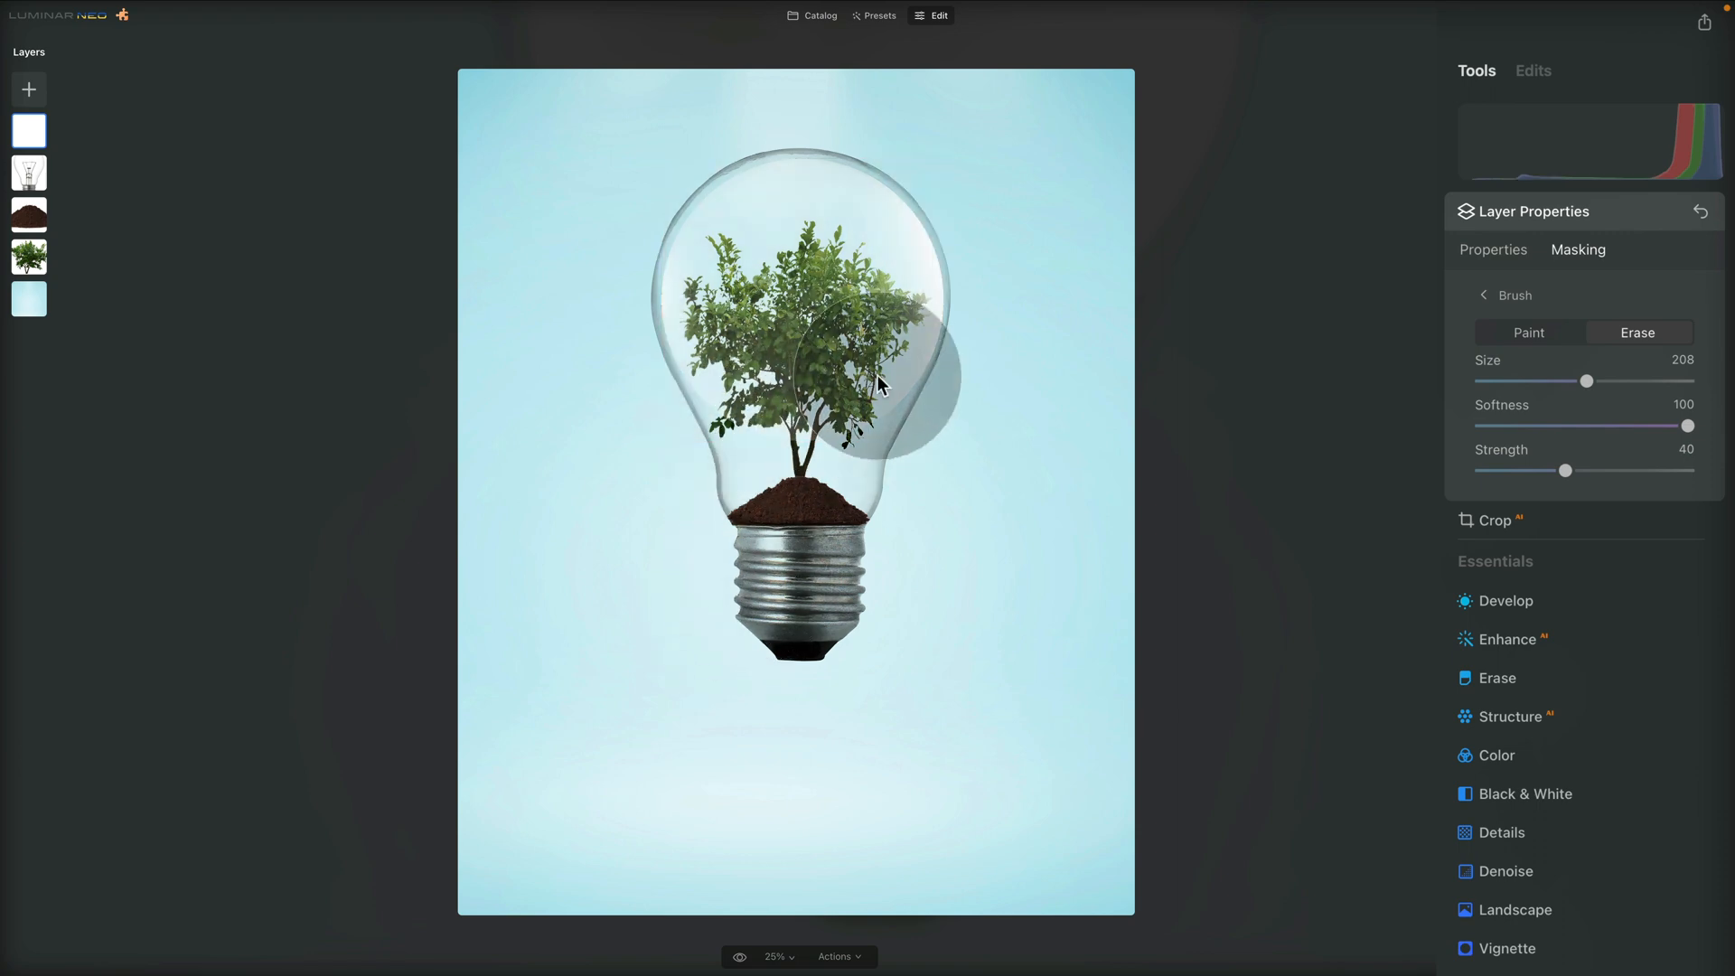
pyautogui.moveTo(883, 391); pyautogui.dragTo(810, 212)
# Erase the remaining white over the tree and around the bulb's upper edge, with brush size 178 and strength raised to 50
pyautogui.moveTo(1585, 380); pyautogui.dragTo(1571, 380)
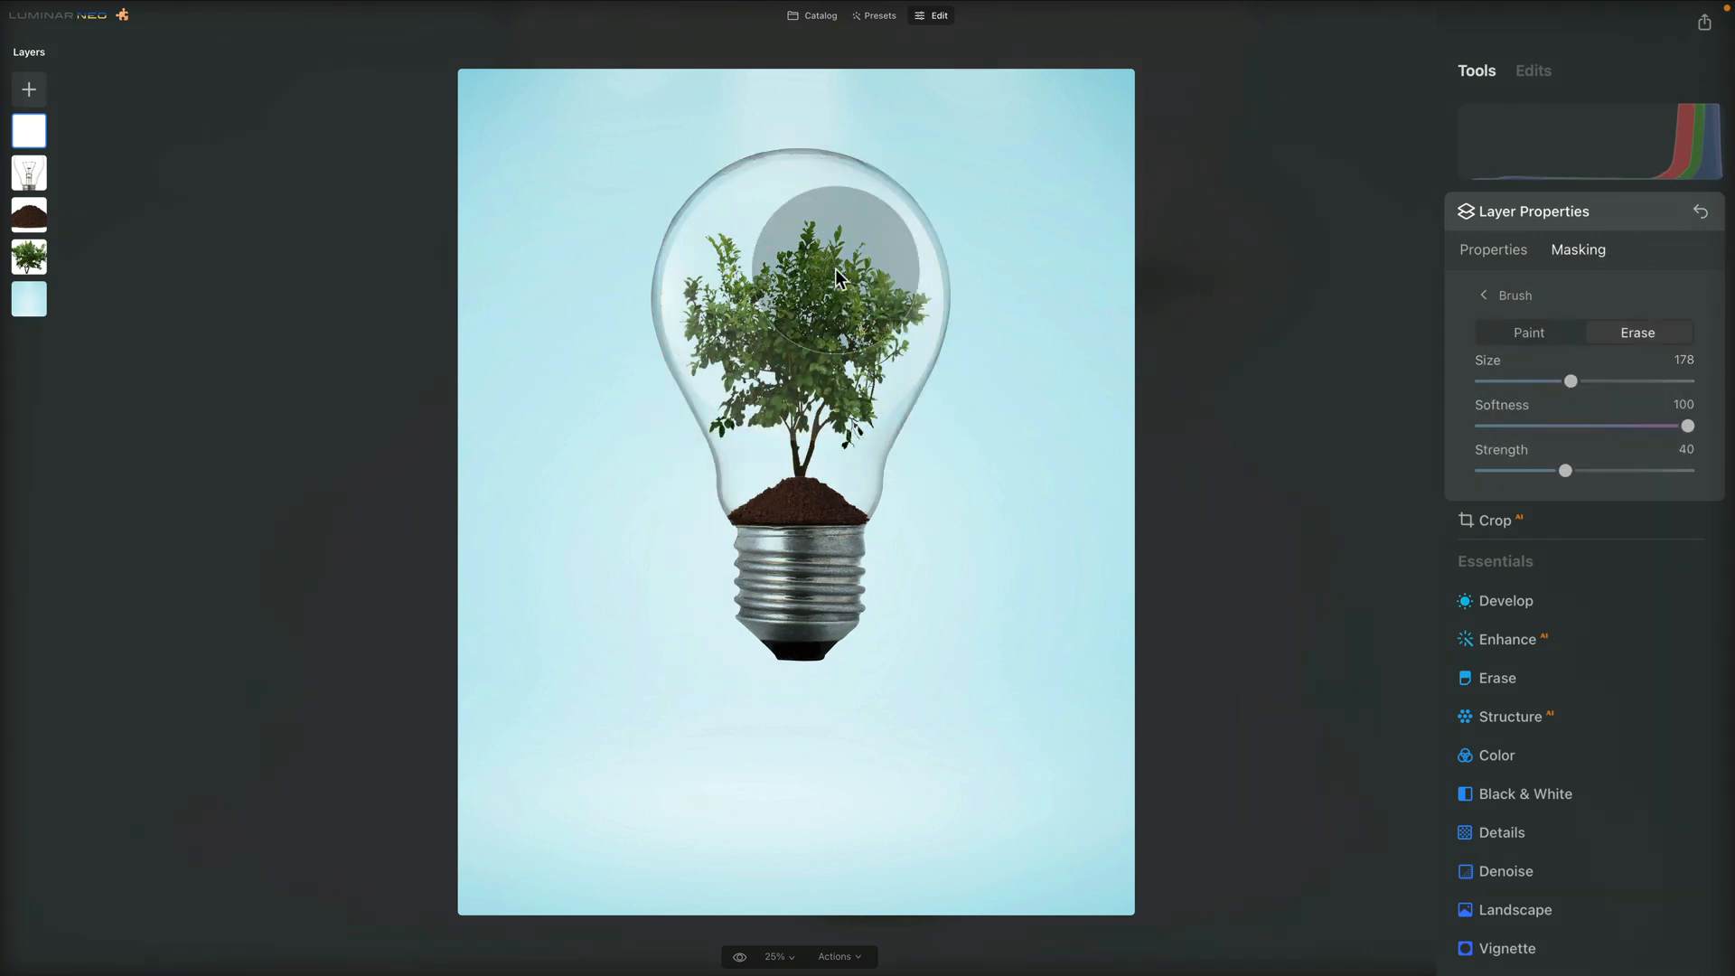
pyautogui.moveTo(794, 194)
pyautogui.mouseDown()
pyautogui.moveTo(822, 364)
pyautogui.moveTo(794, 147)
pyautogui.moveTo(772, 307)
pyautogui.mouseUp()
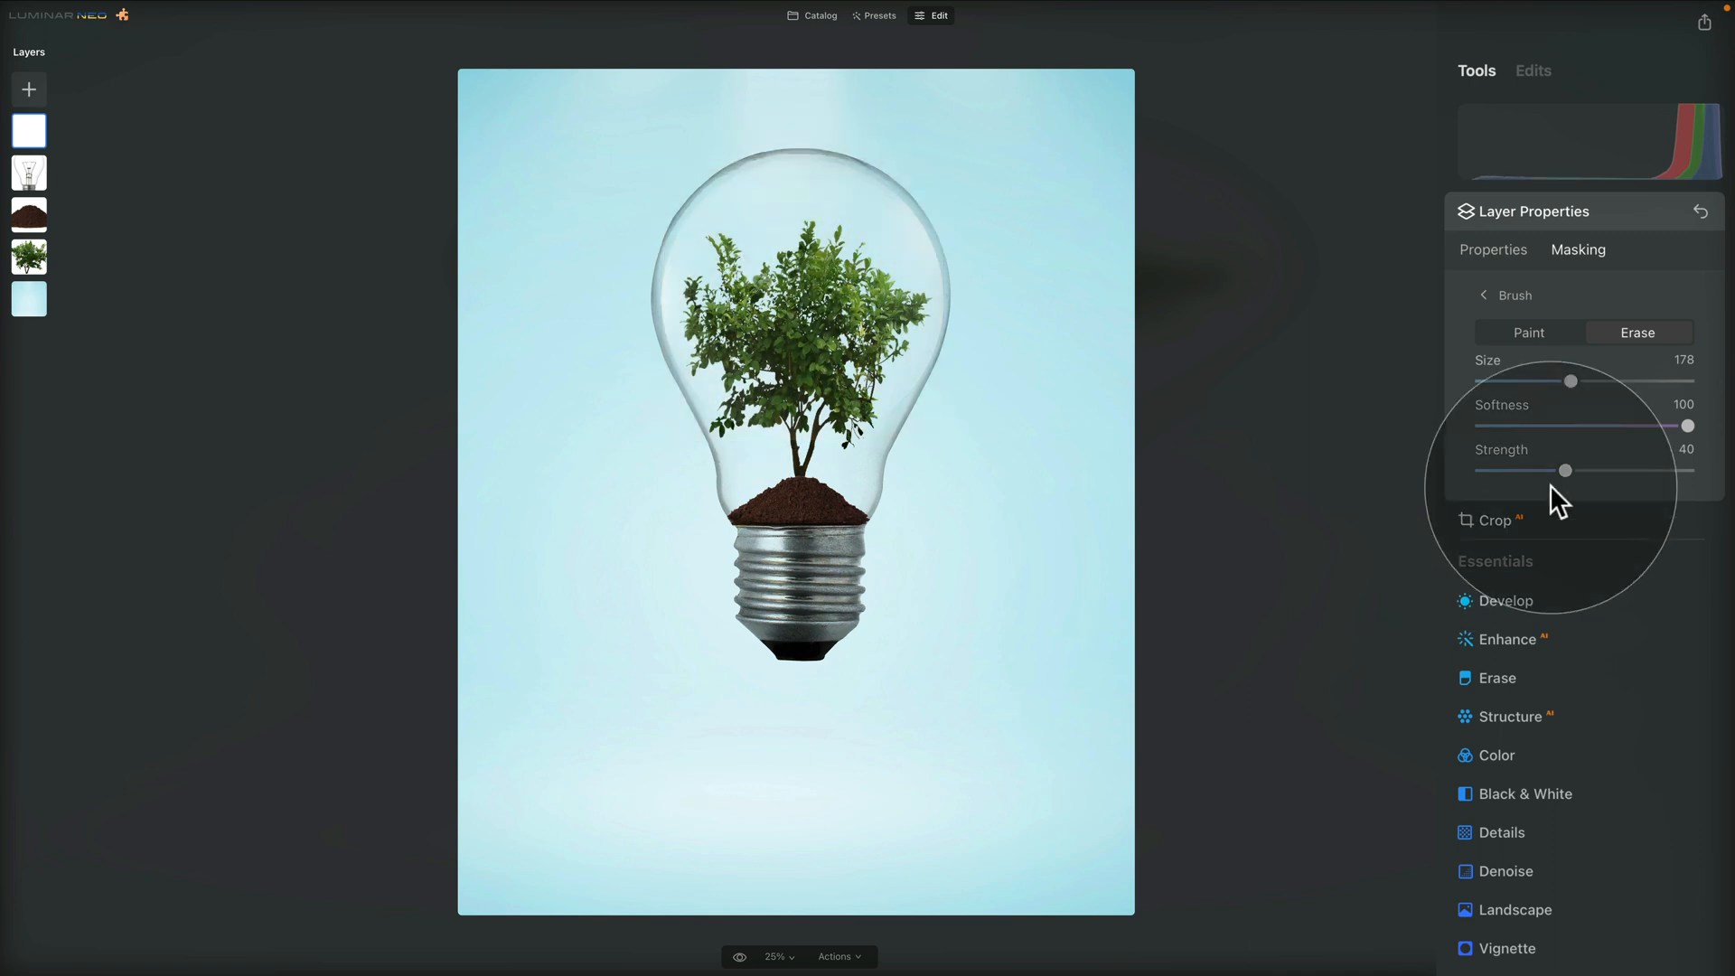
pyautogui.moveTo(1565, 471); pyautogui.dragTo(1586, 470)
pyautogui.moveTo(1017, 131)
pyautogui.mouseDown()
pyautogui.moveTo(815, 390)
pyautogui.moveTo(757, 387)
pyautogui.moveTo(770, 442)
pyautogui.moveTo(994, 474)
pyautogui.moveTo(1009, 445)
pyautogui.moveTo(947, 388)
pyautogui.mouseUp()
pyautogui.moveTo(801, 188); pyautogui.dragTo(798, 141)
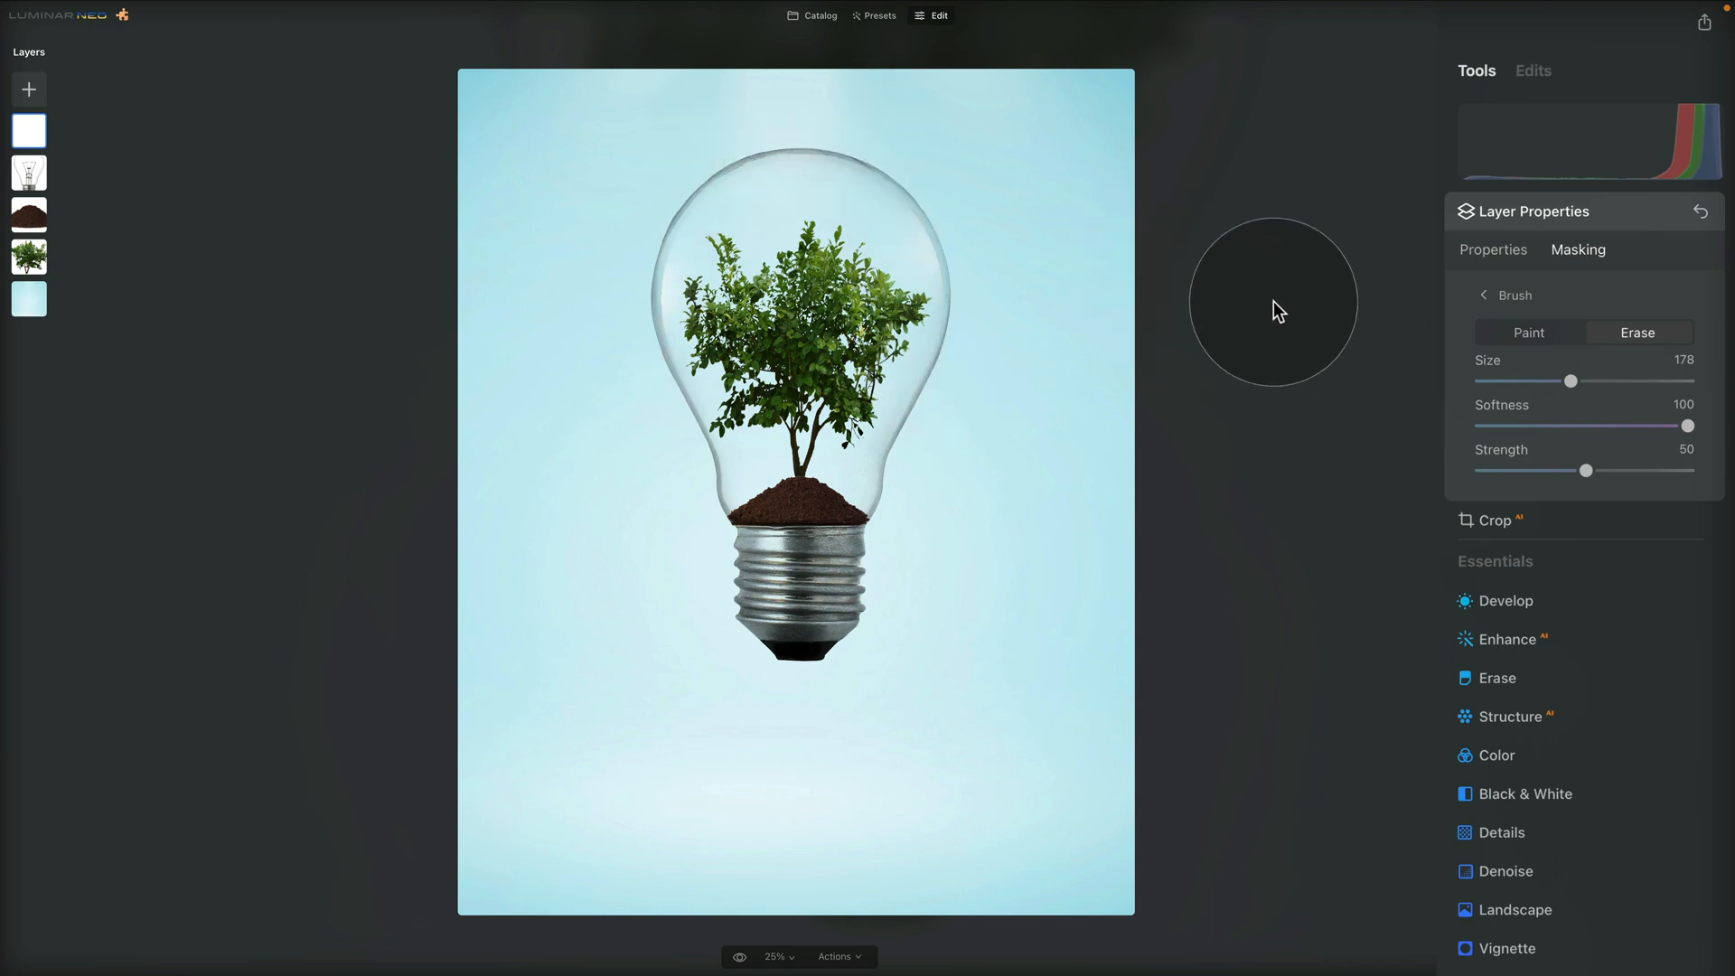
pyautogui.moveTo(659, 154); pyautogui.dragTo(1033, 149)
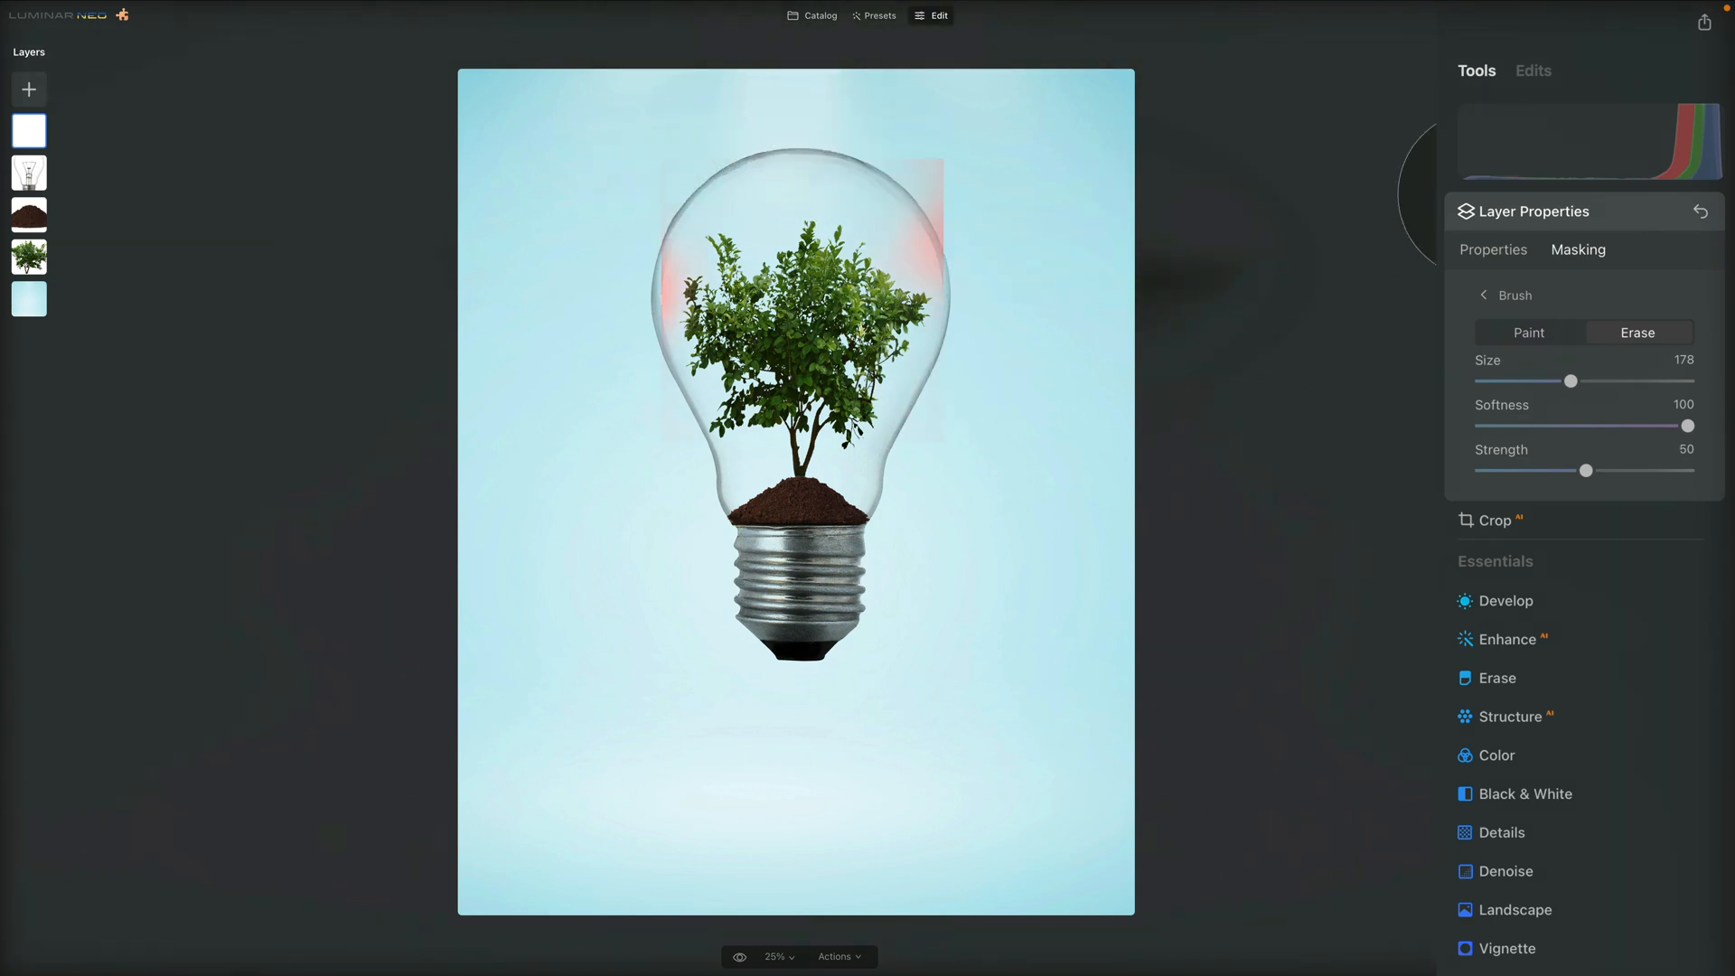
# Paint soft white glow back along the upper left and right inner sides of the bulb
pyautogui.click(1514, 331)
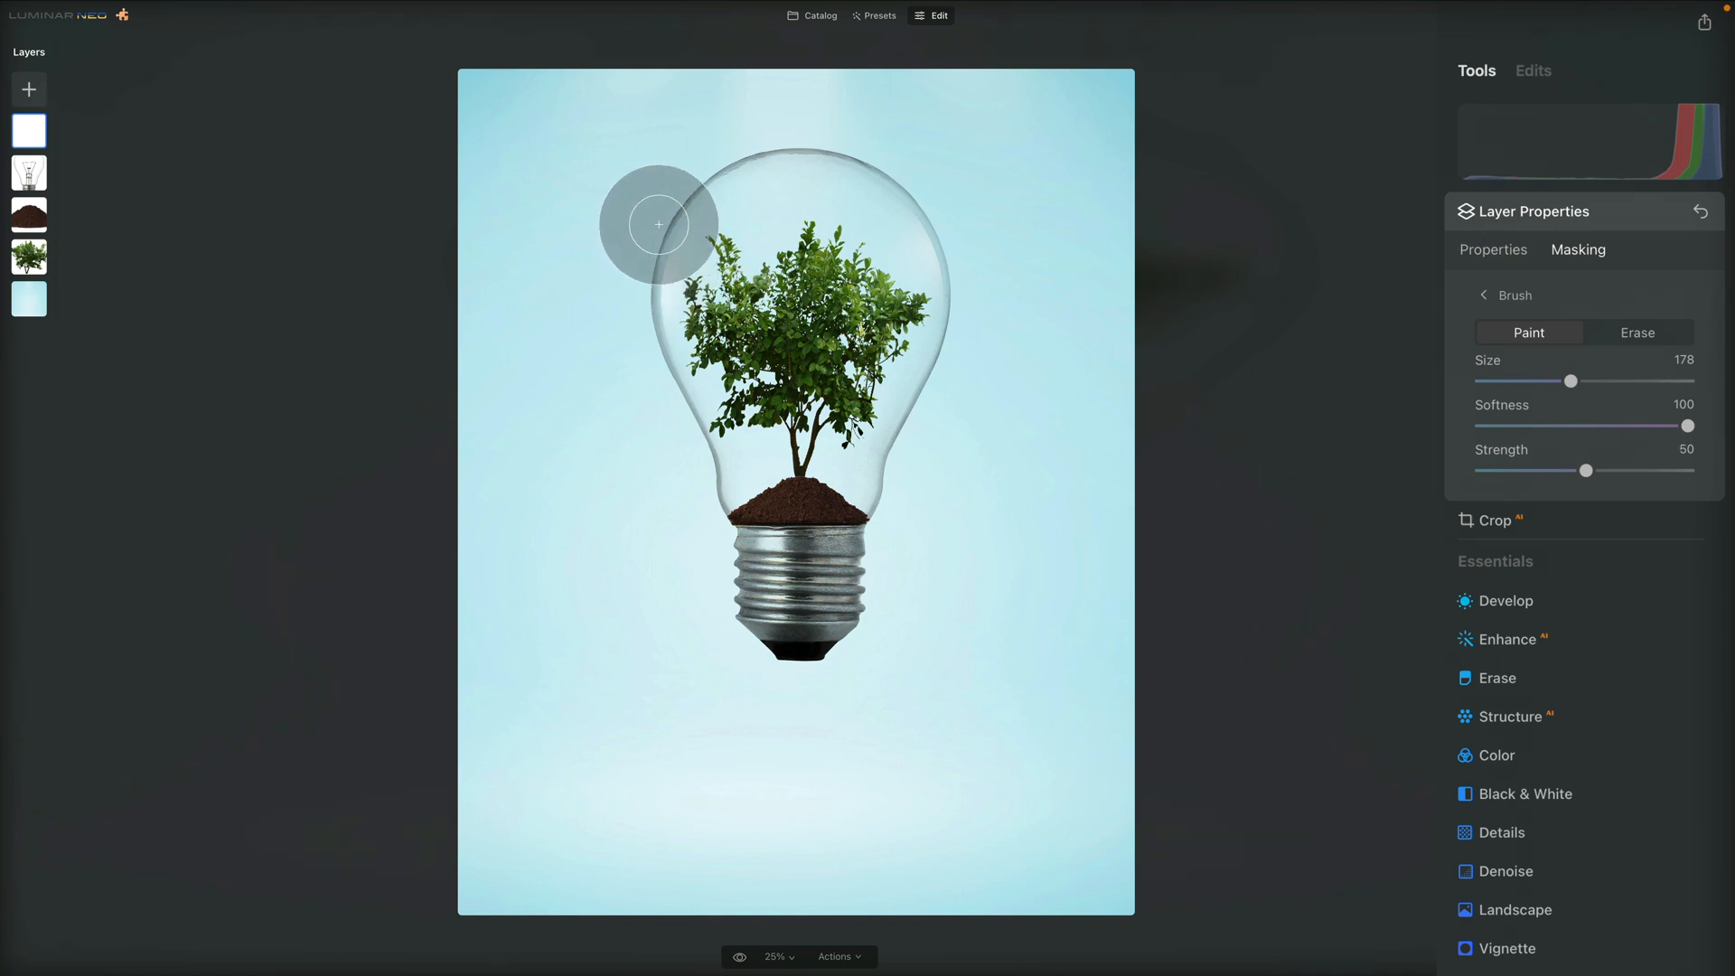
pyautogui.moveTo(663, 201); pyautogui.dragTo(679, 166)
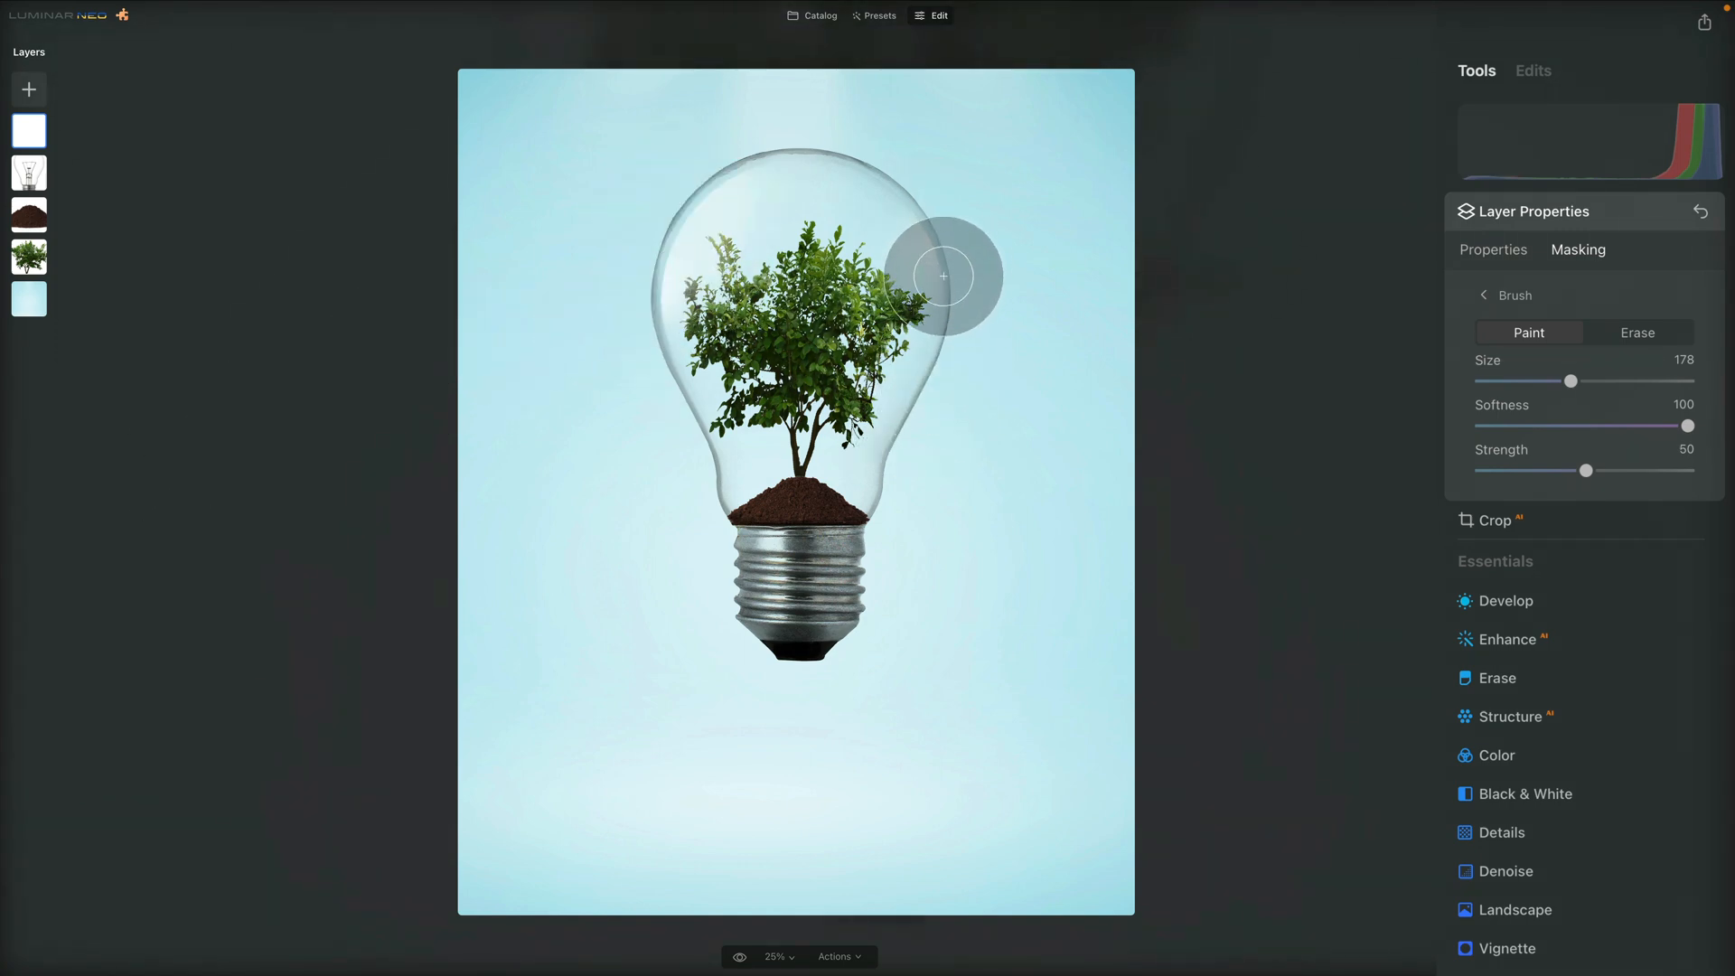
pyautogui.moveTo(947, 271); pyautogui.dragTo(938, 250)
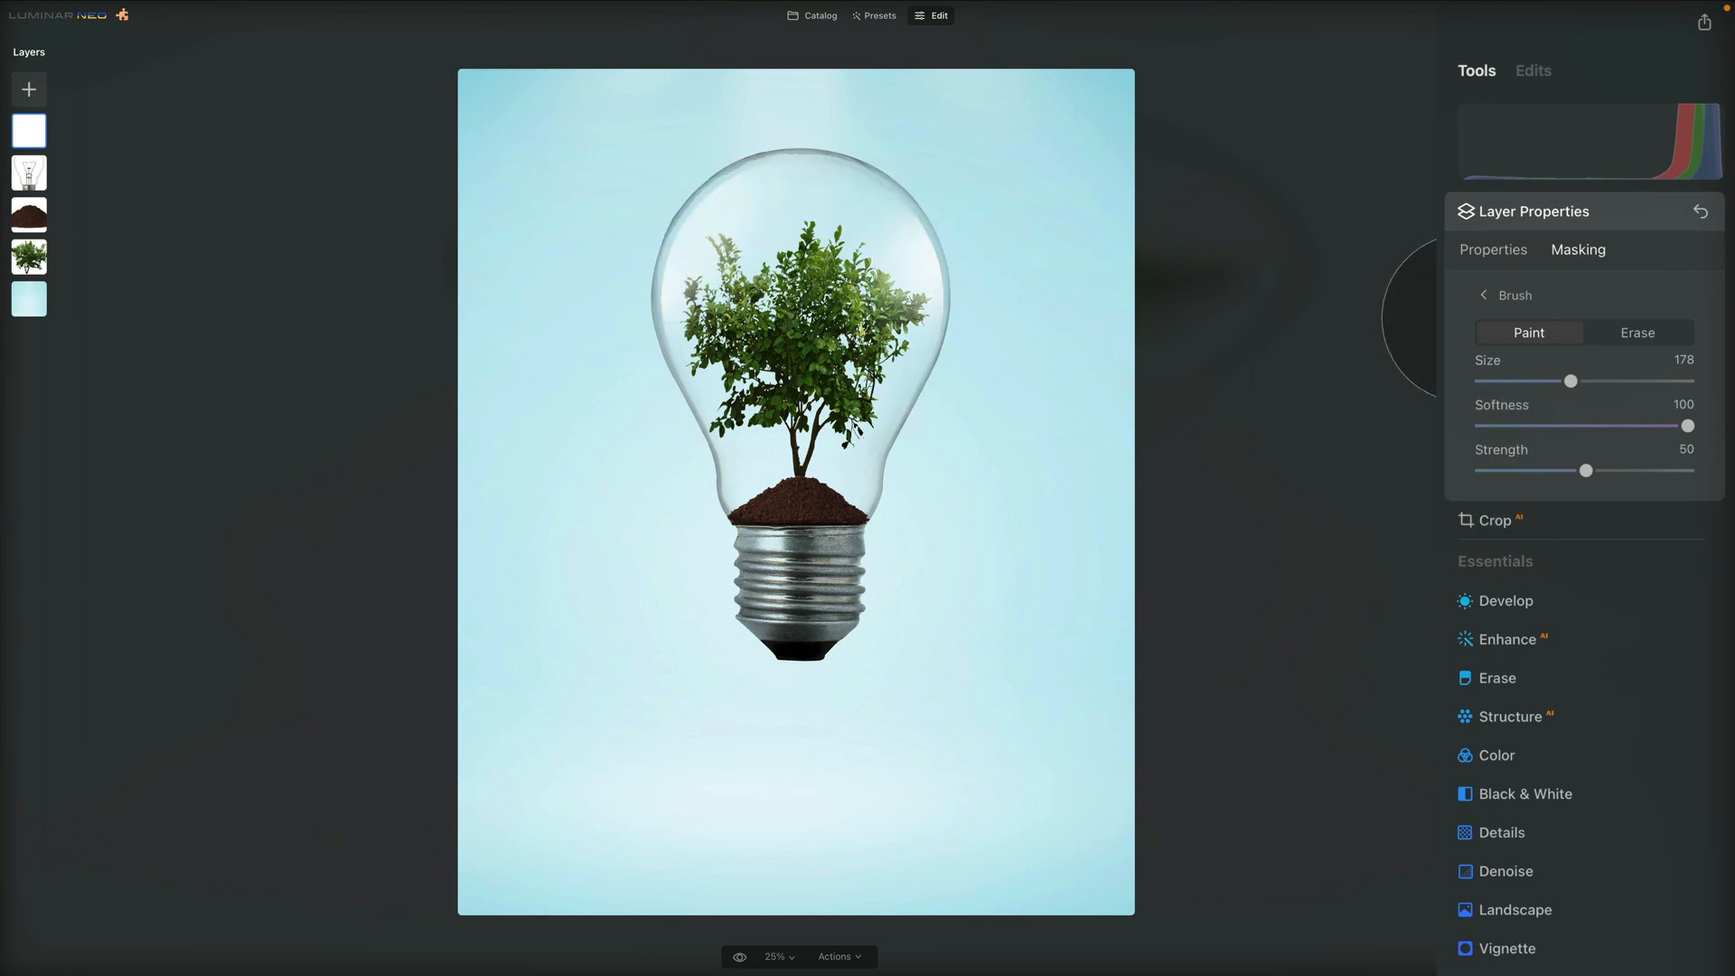
# Soften the repainted glow by erasing along the bulb's right side and top edge
pyautogui.click(1637, 330)
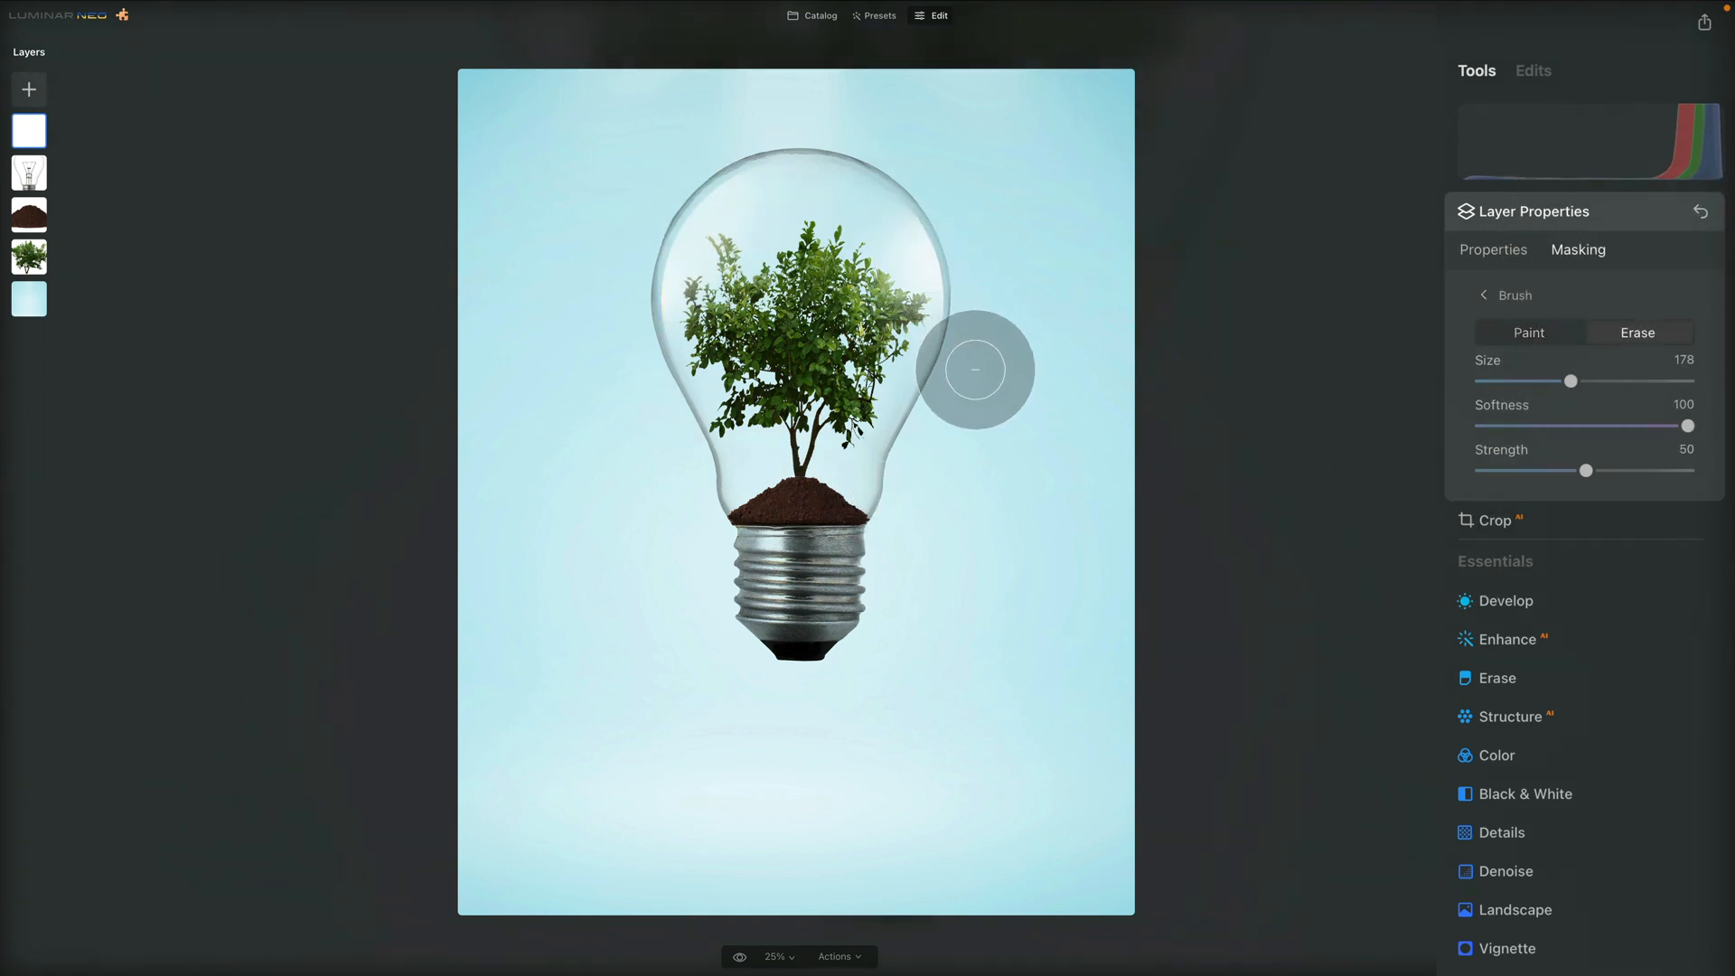
pyautogui.moveTo(949, 388)
pyautogui.mouseDown()
pyautogui.moveTo(982, 378)
pyautogui.moveTo(968, 384)
pyautogui.moveTo(939, 150)
pyautogui.moveTo(894, 139)
pyautogui.mouseUp()
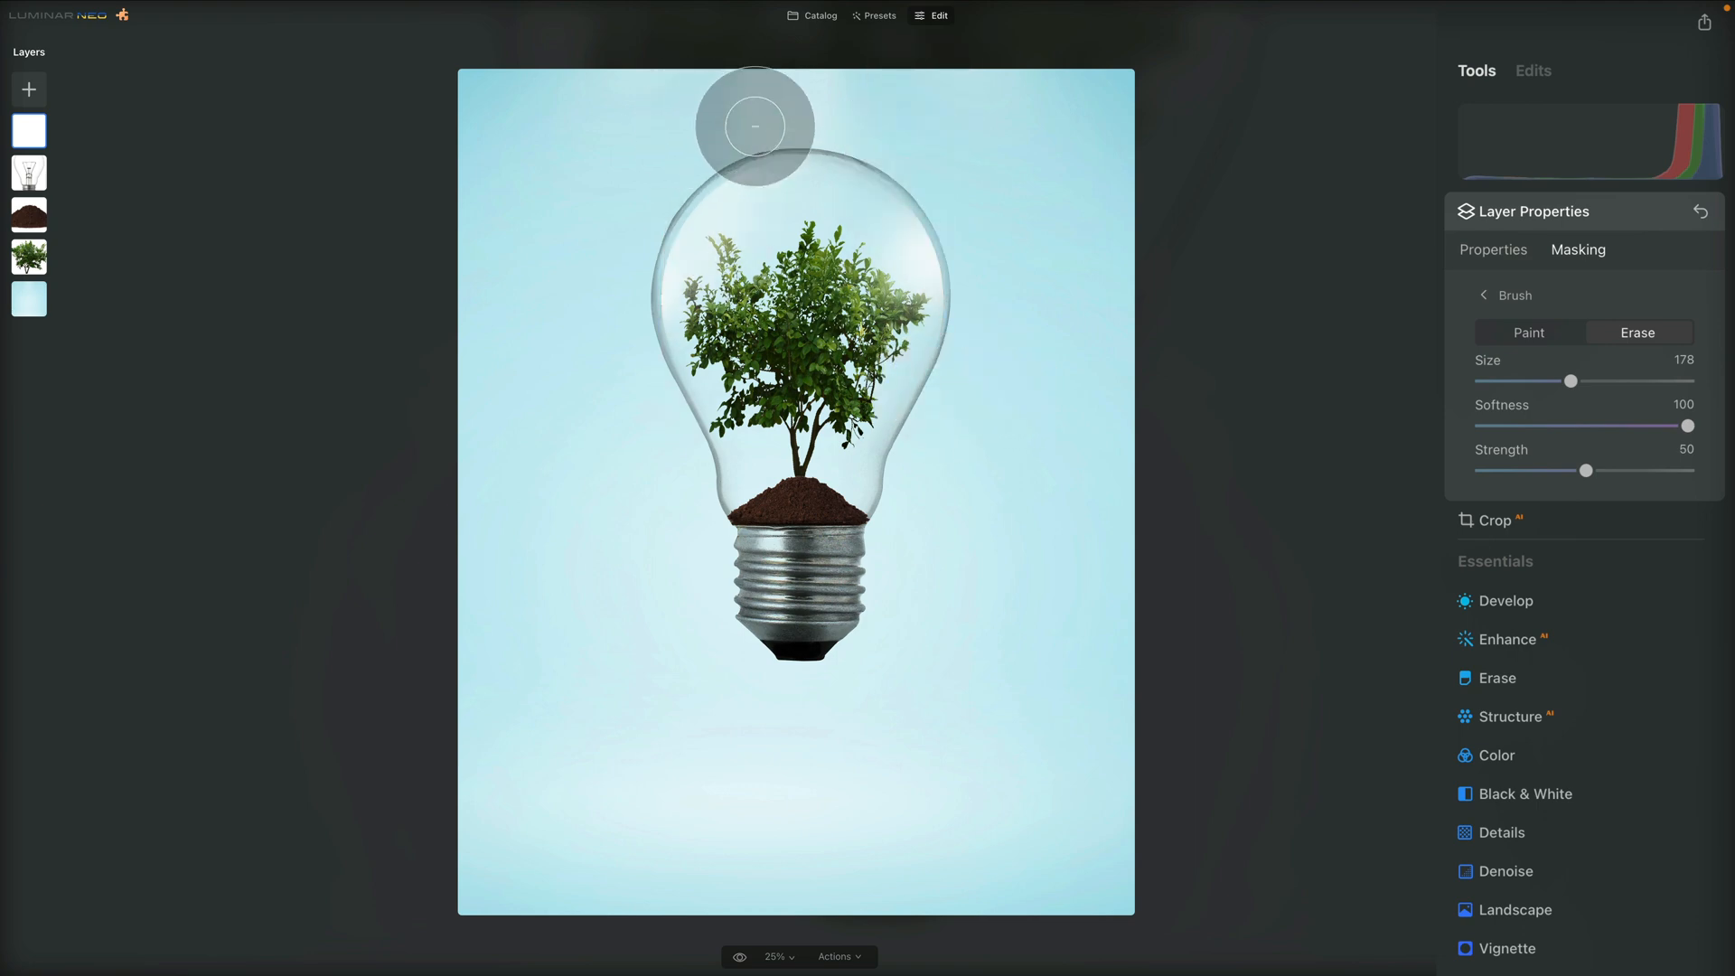
pyautogui.moveTo(758, 126)
pyautogui.mouseDown()
pyautogui.moveTo(801, 161)
pyautogui.moveTo(782, 230)
pyautogui.mouseUp()
pyautogui.moveTo(838, 652); pyautogui.dragTo(868, 665)
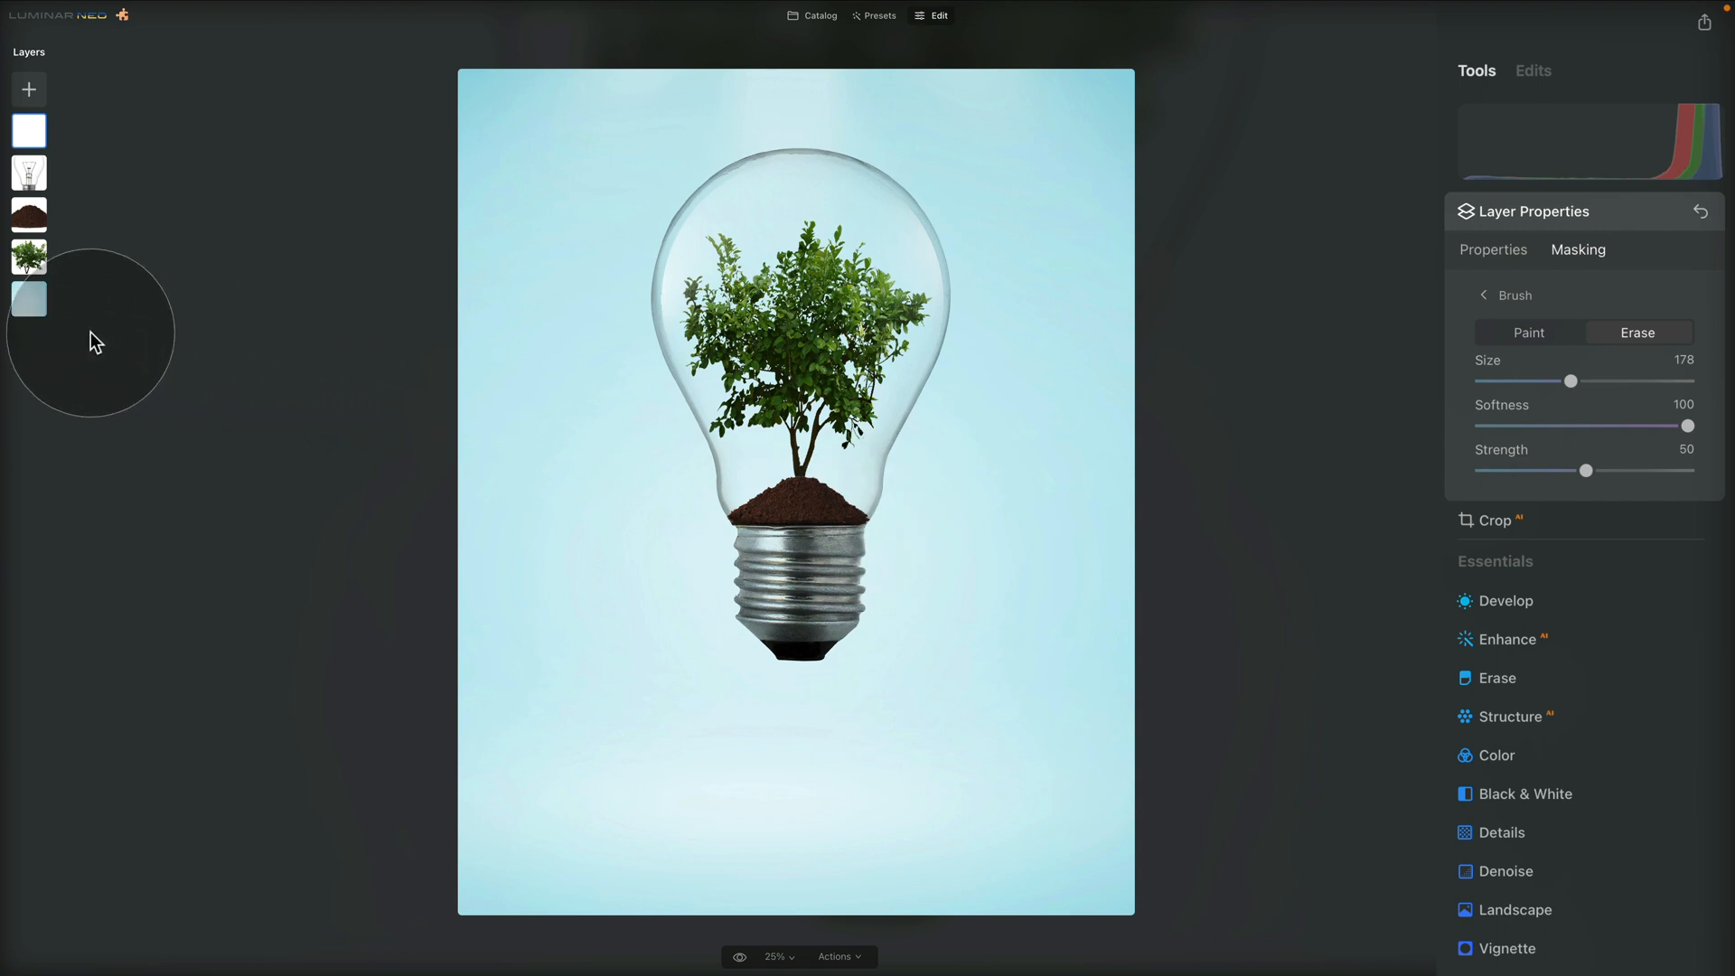
# Hide the light blue background layer, leaving the bulb composite on transparency
pyautogui.rightClick(28, 305)
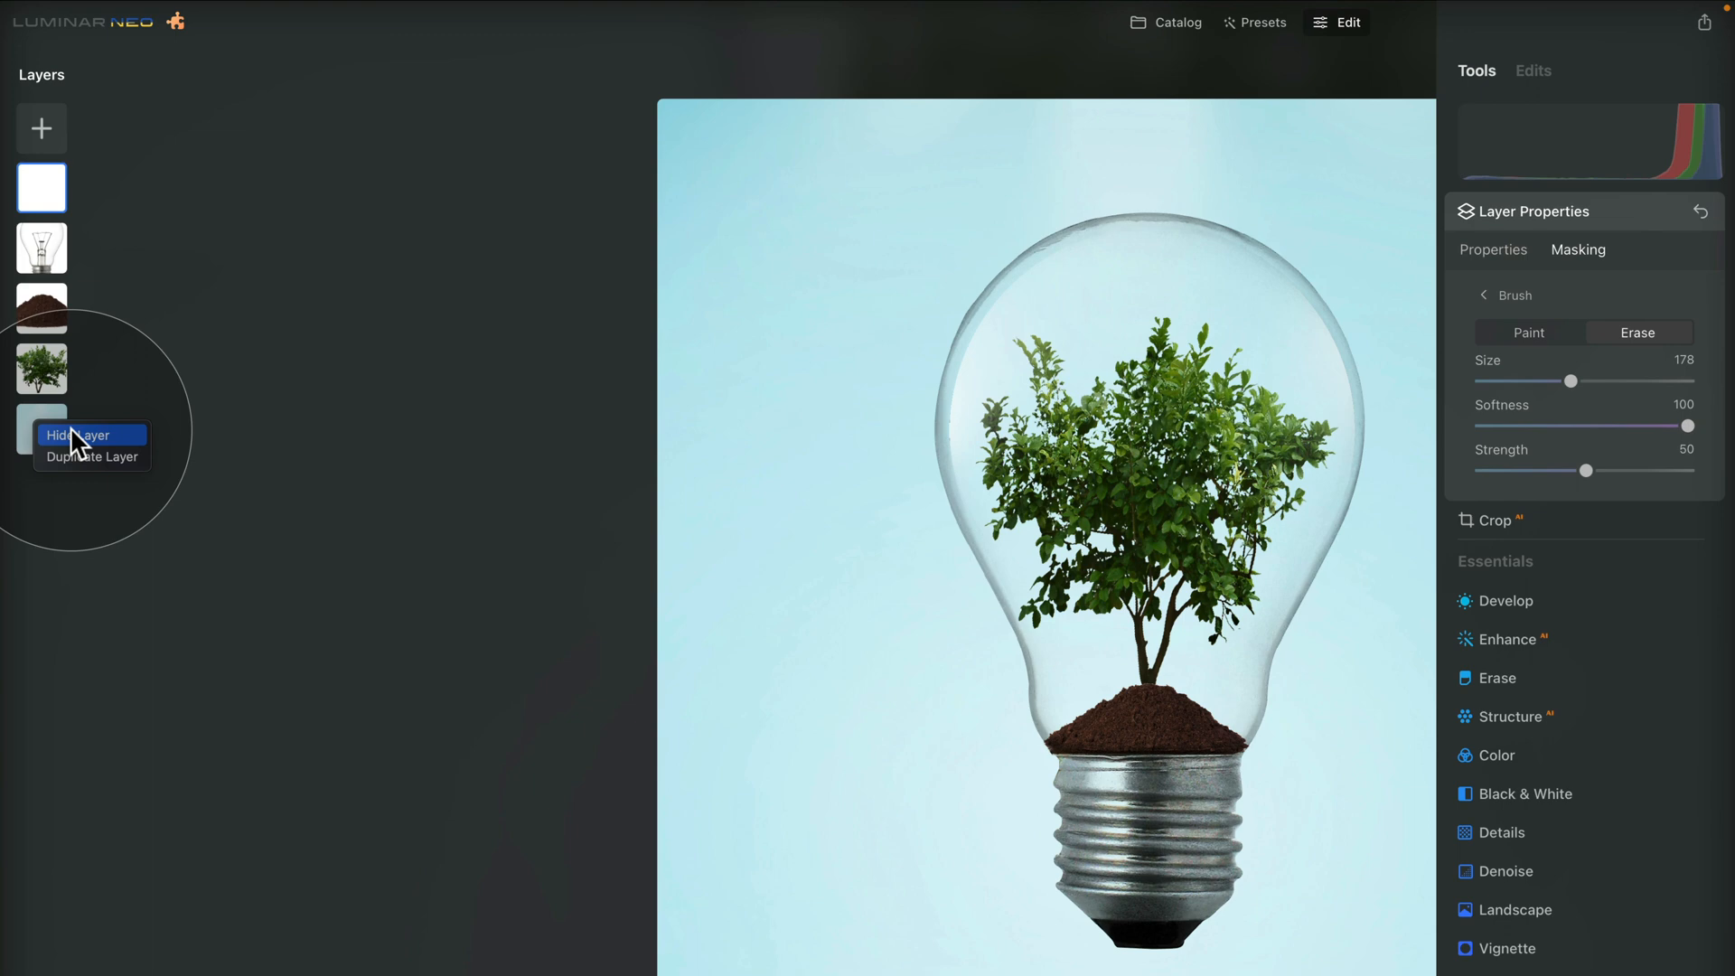
pyautogui.click(74, 436)
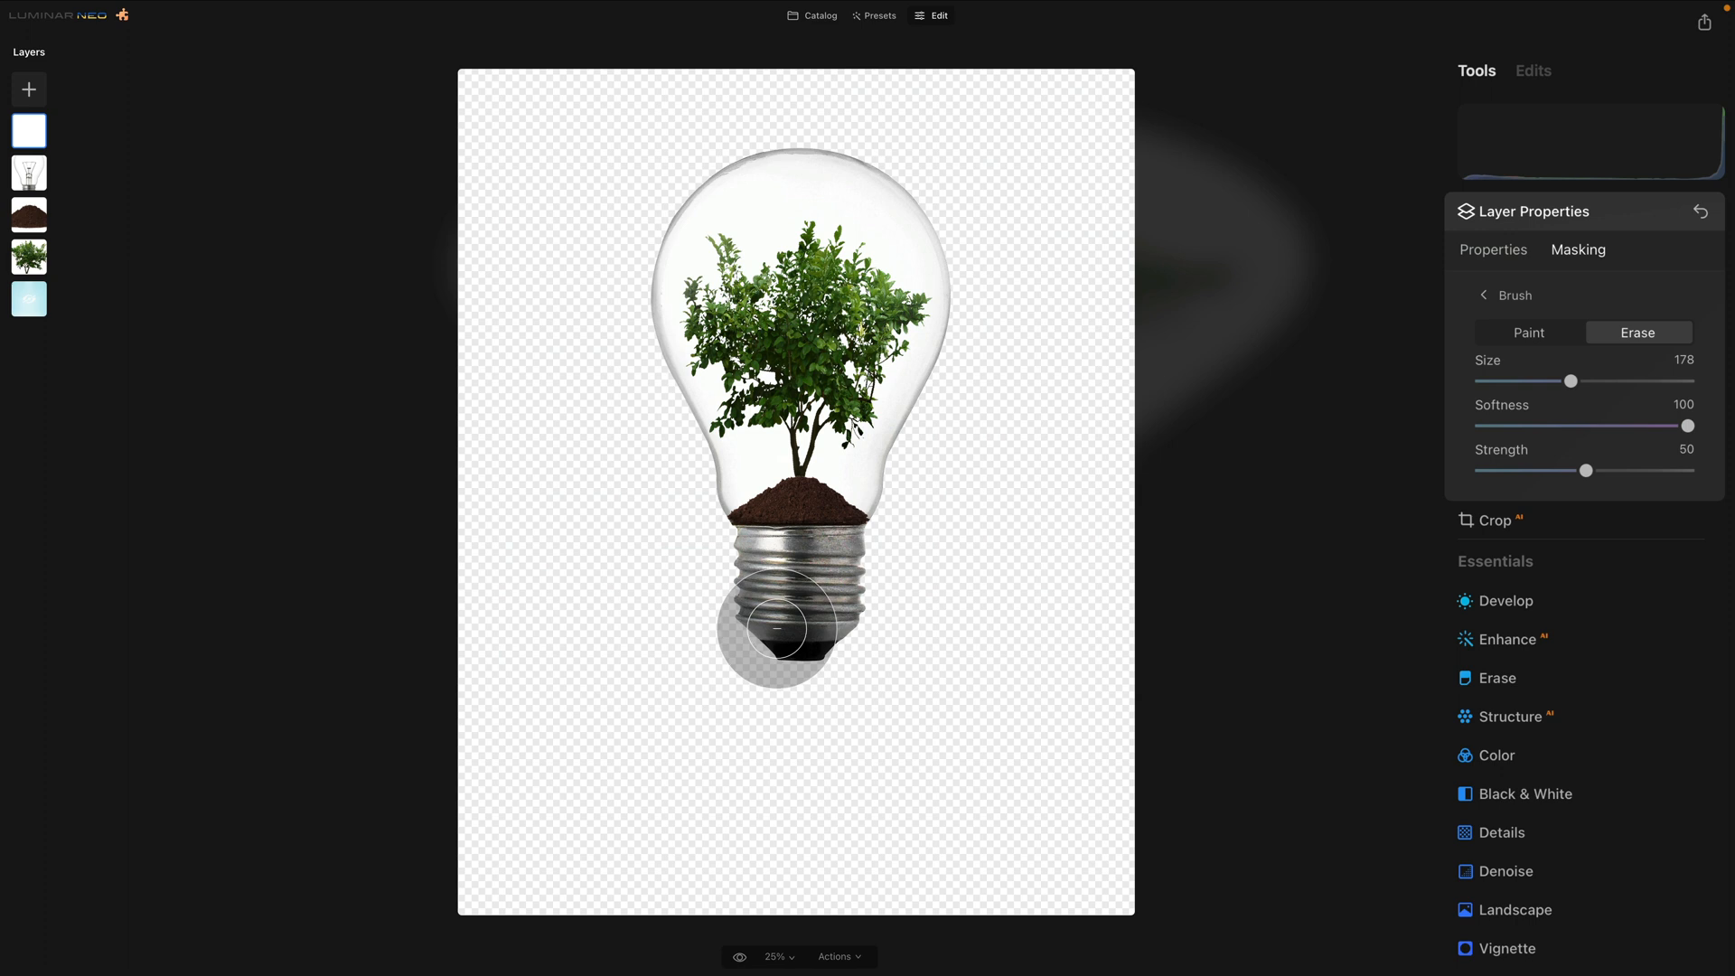
pyautogui.rightClick(777, 629)
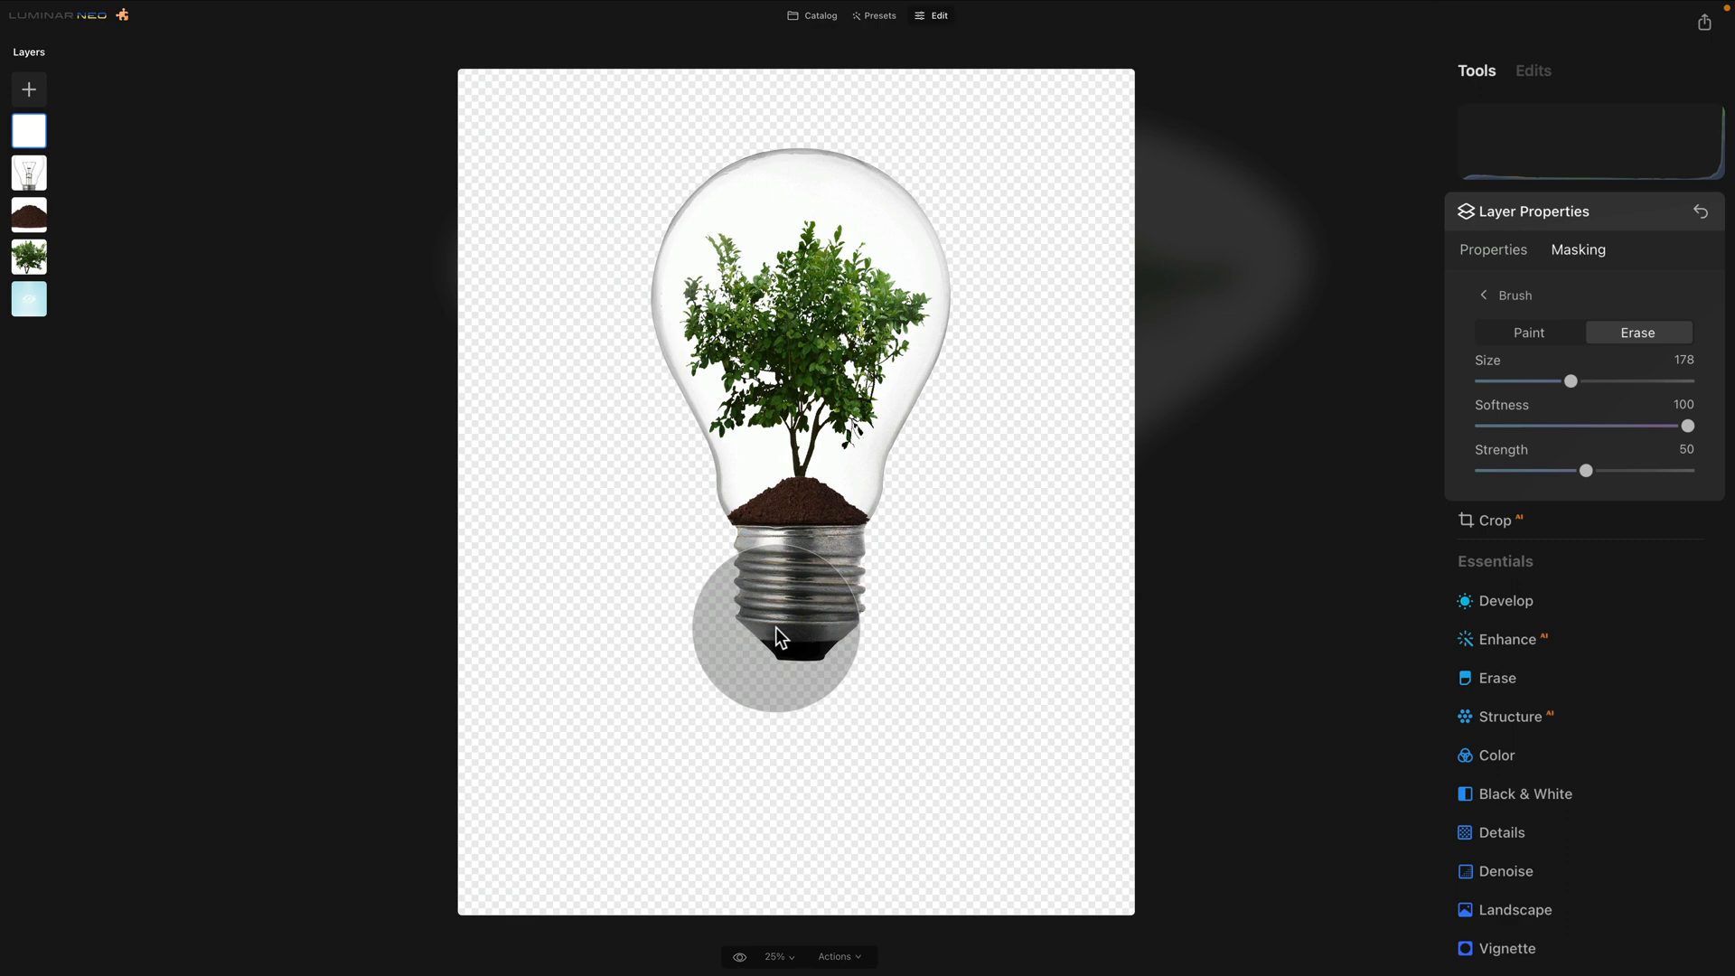
# Start exporting the composite to disk and choose the E25 - Lightbulb Composite folder inside Luminar NEO - Academy
pyautogui.click(1705, 23)
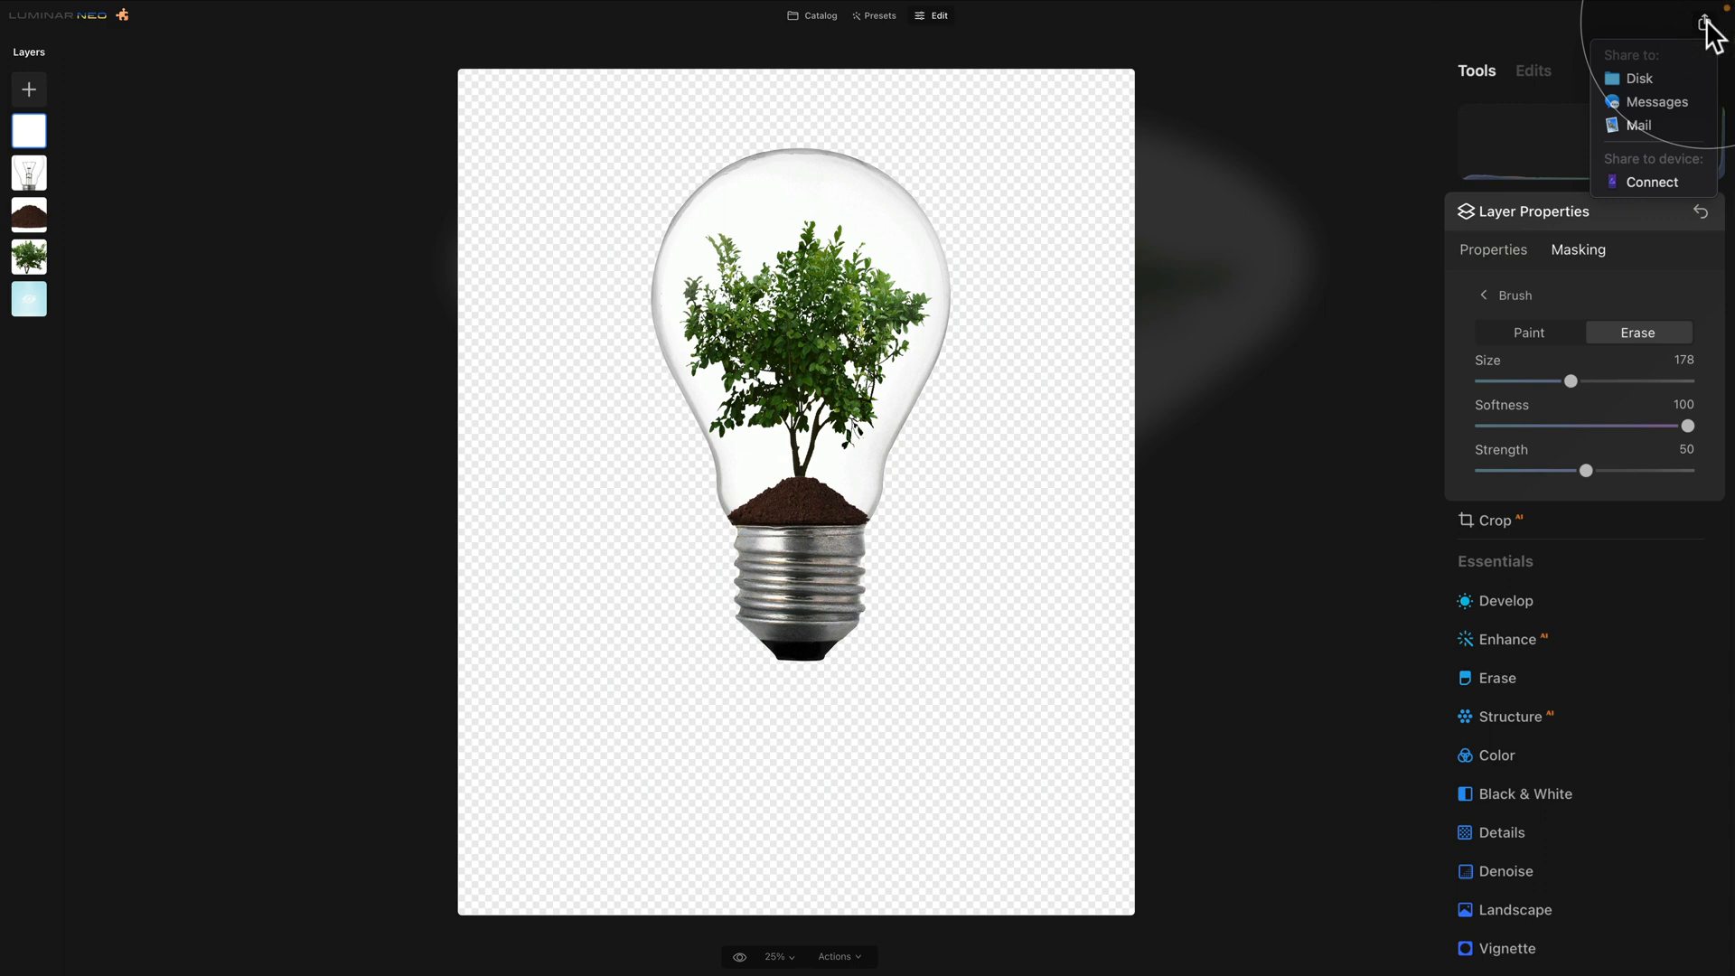
pyautogui.click(1680, 78)
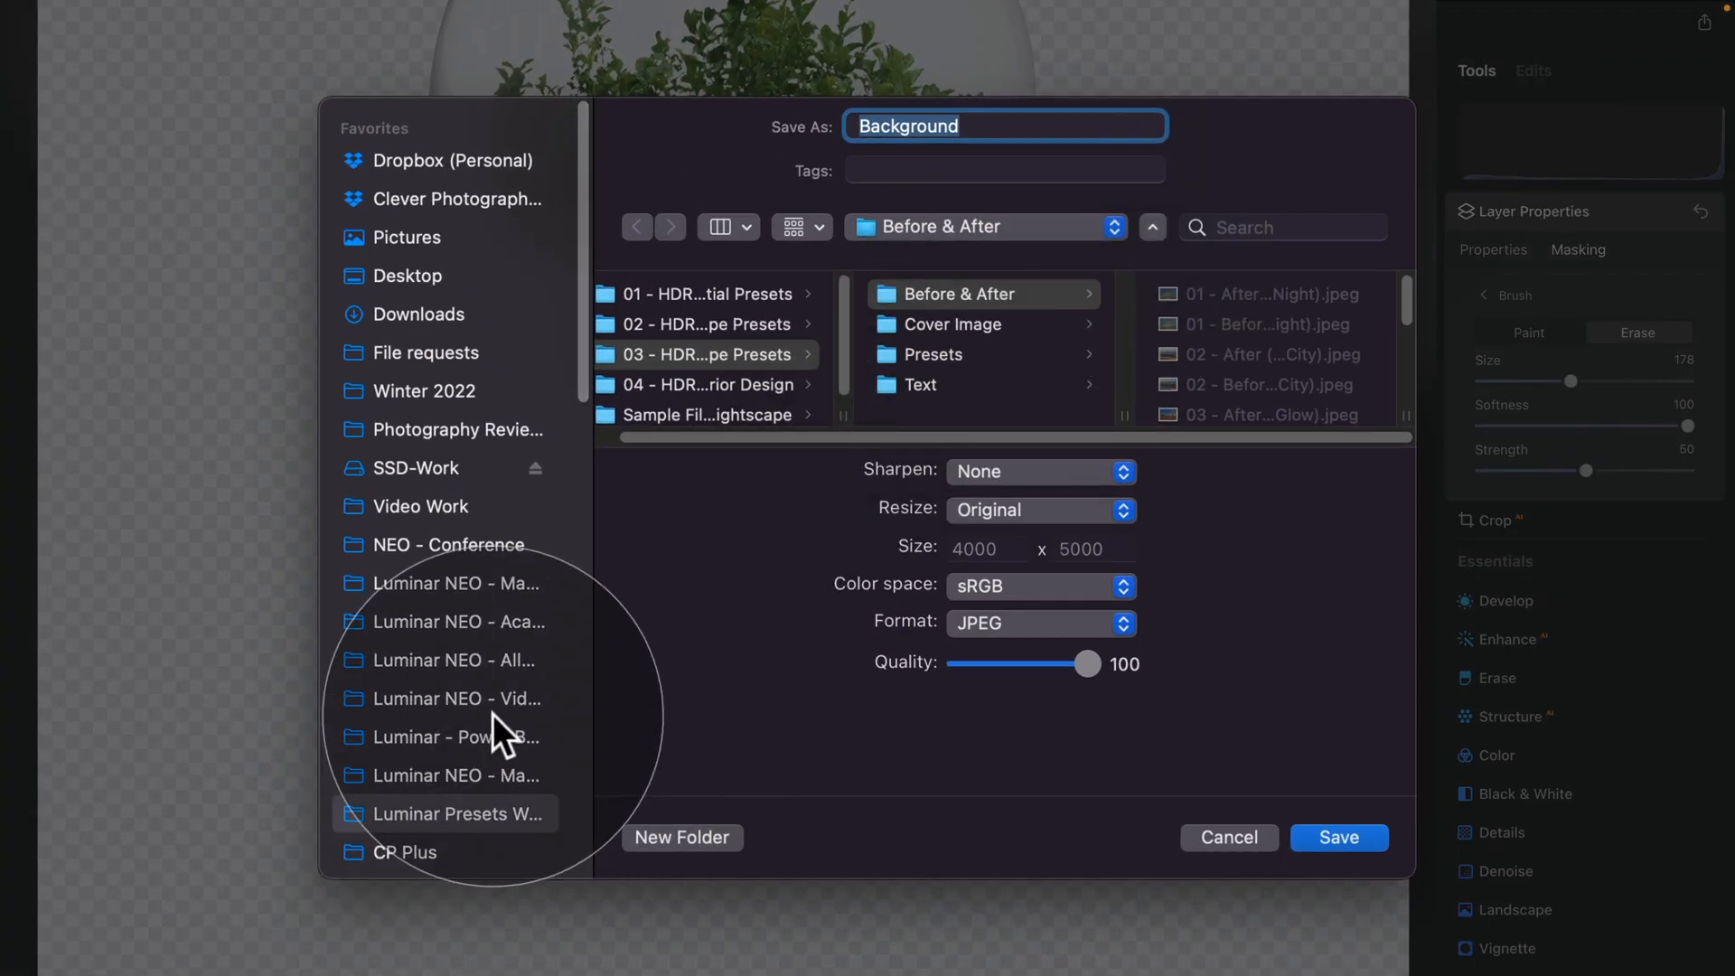
pyautogui.click(622, 601)
pyautogui.click(500, 625)
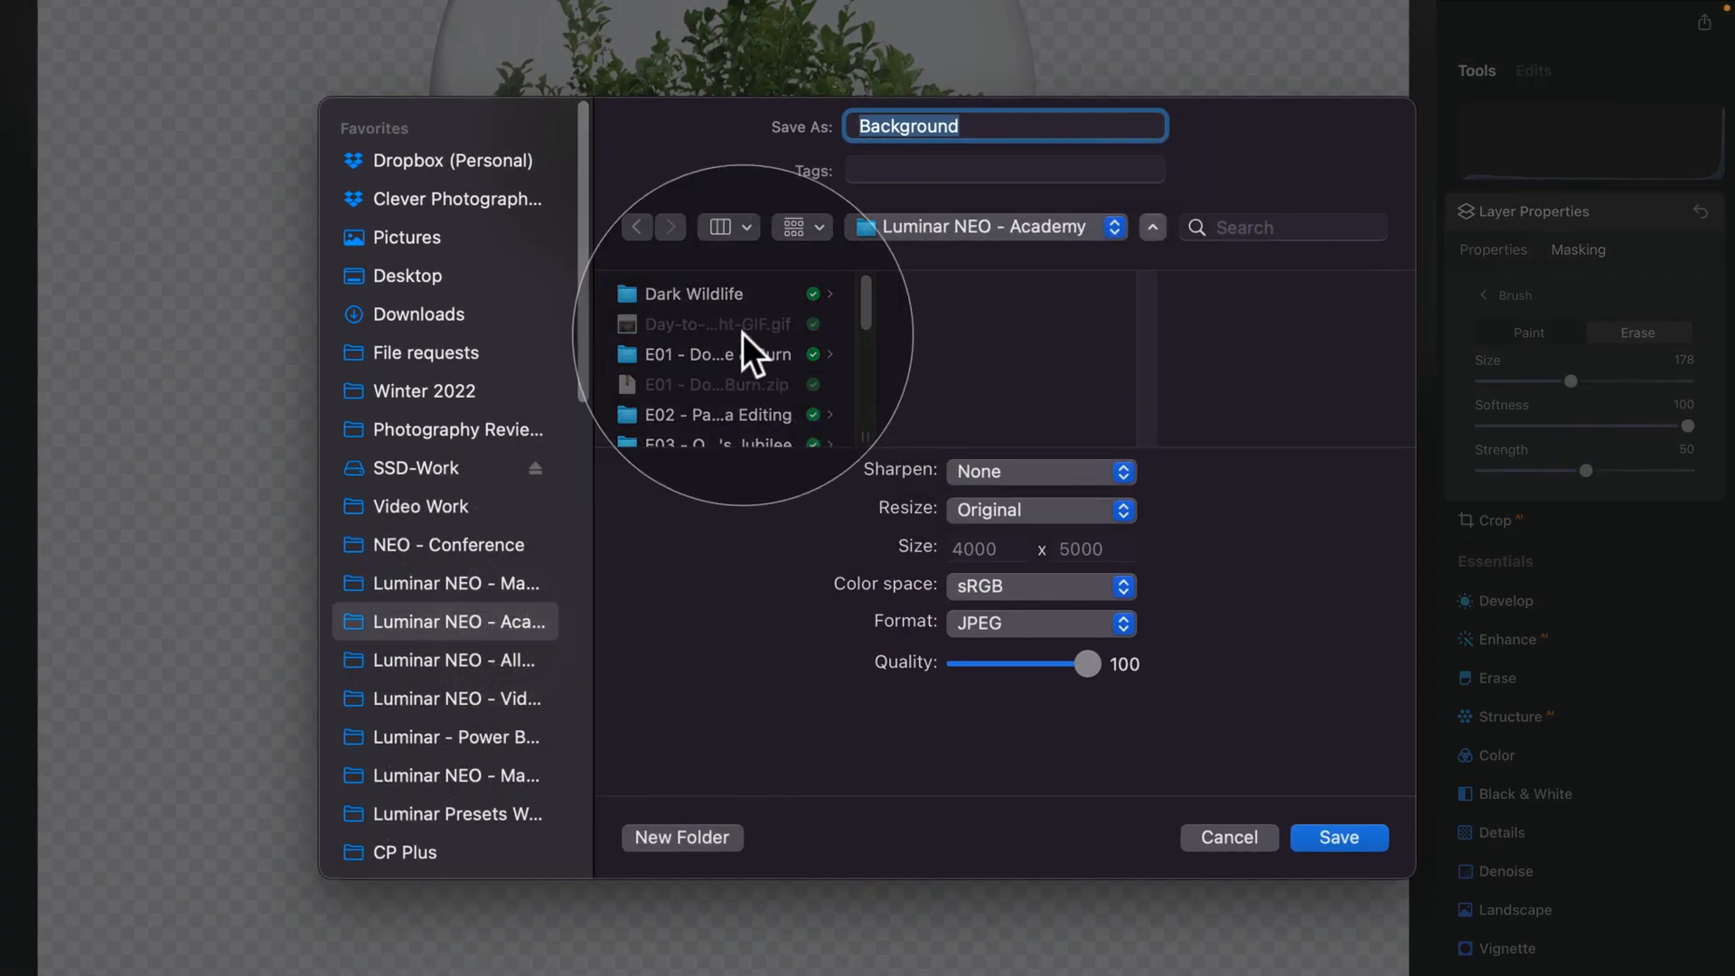
pyautogui.scroll(-10, 741, 339)
pyautogui.click(753, 359)
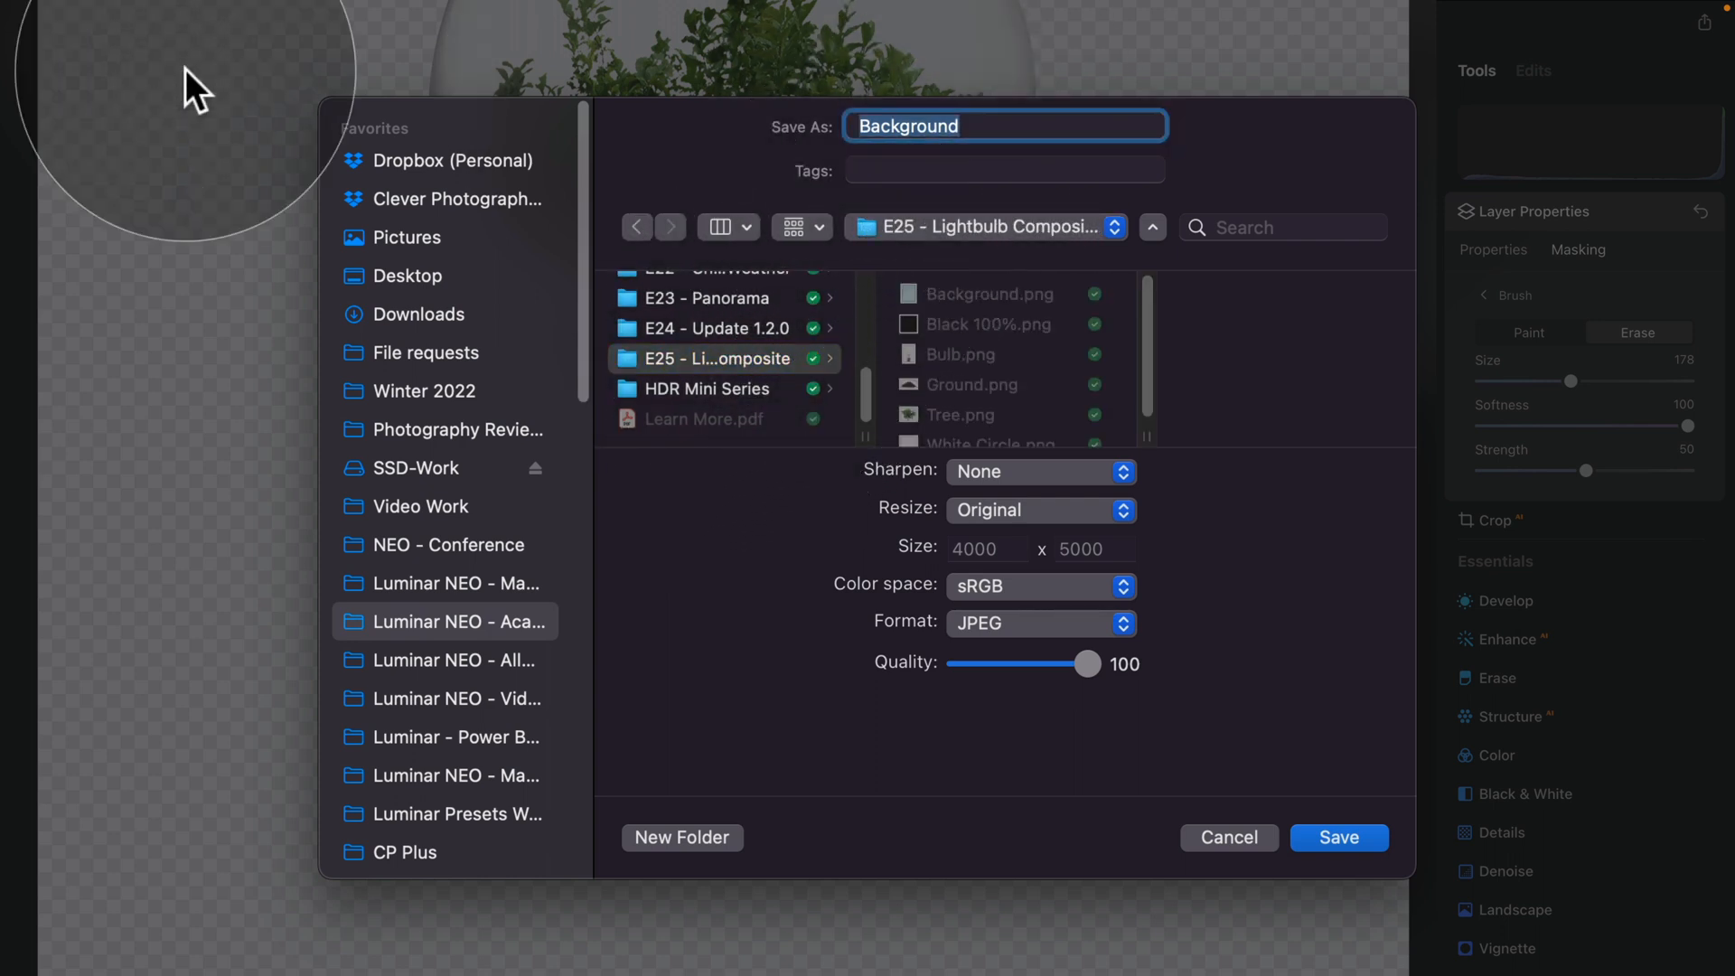
# Name the export Lightbulb Reflection, set its format to PNG and save it
pyautogui.write('Lightbulb Reflection')
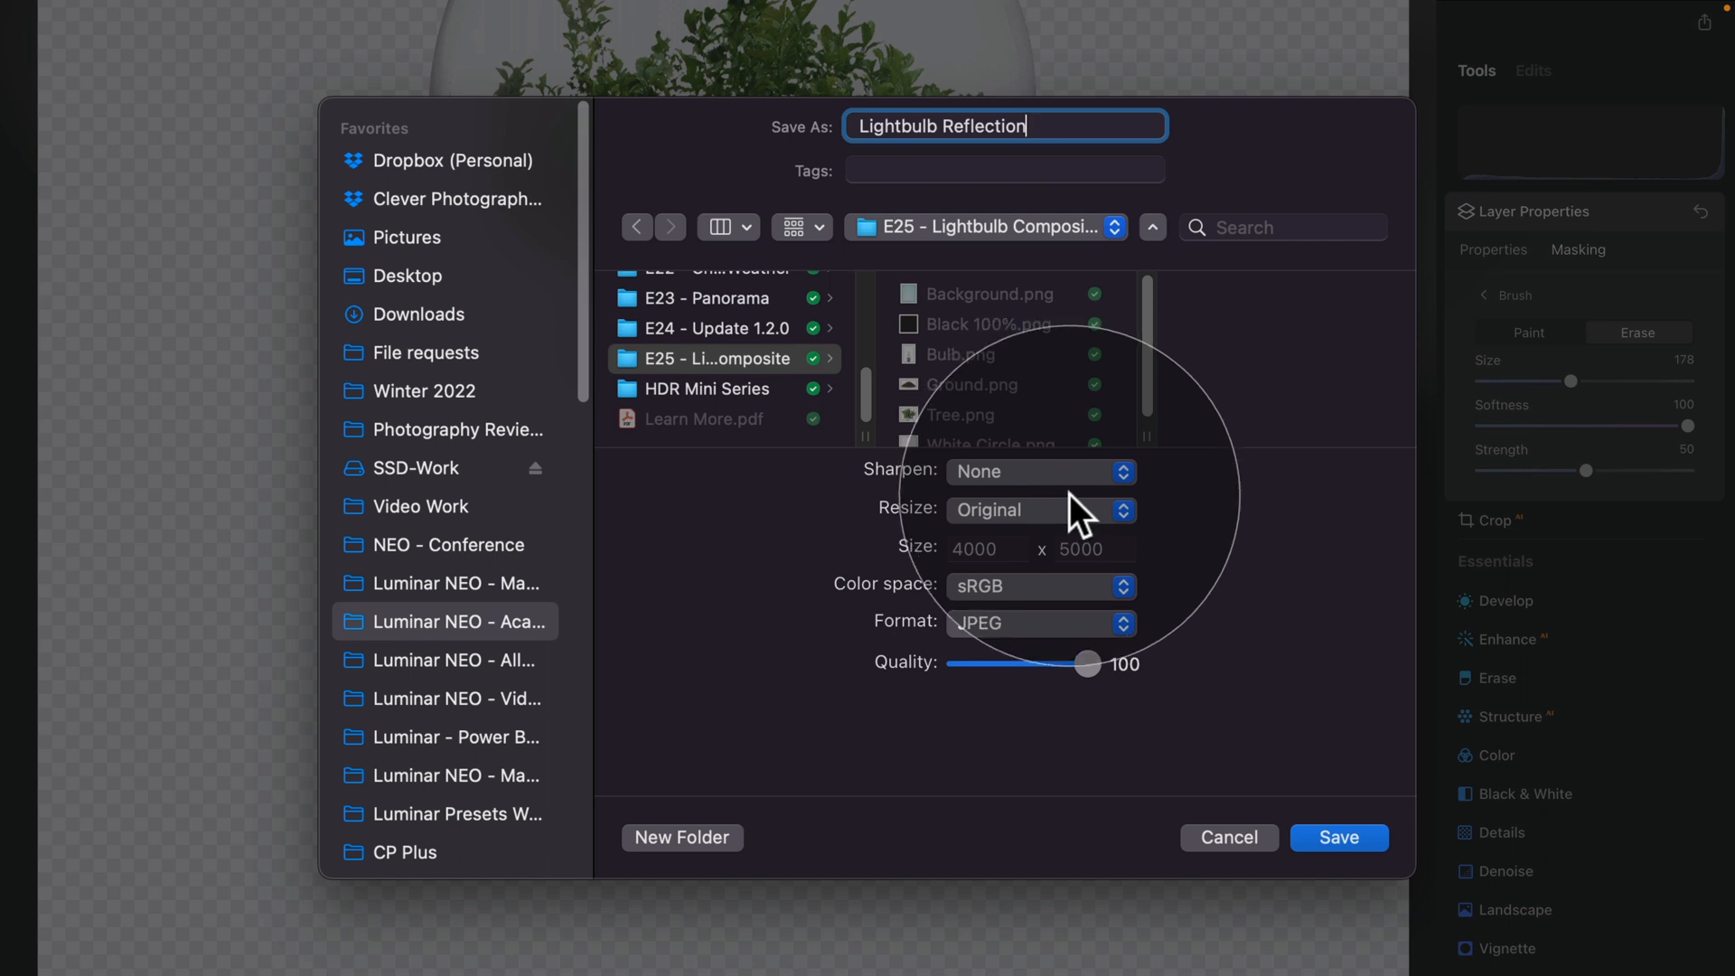
pyautogui.click(1050, 618)
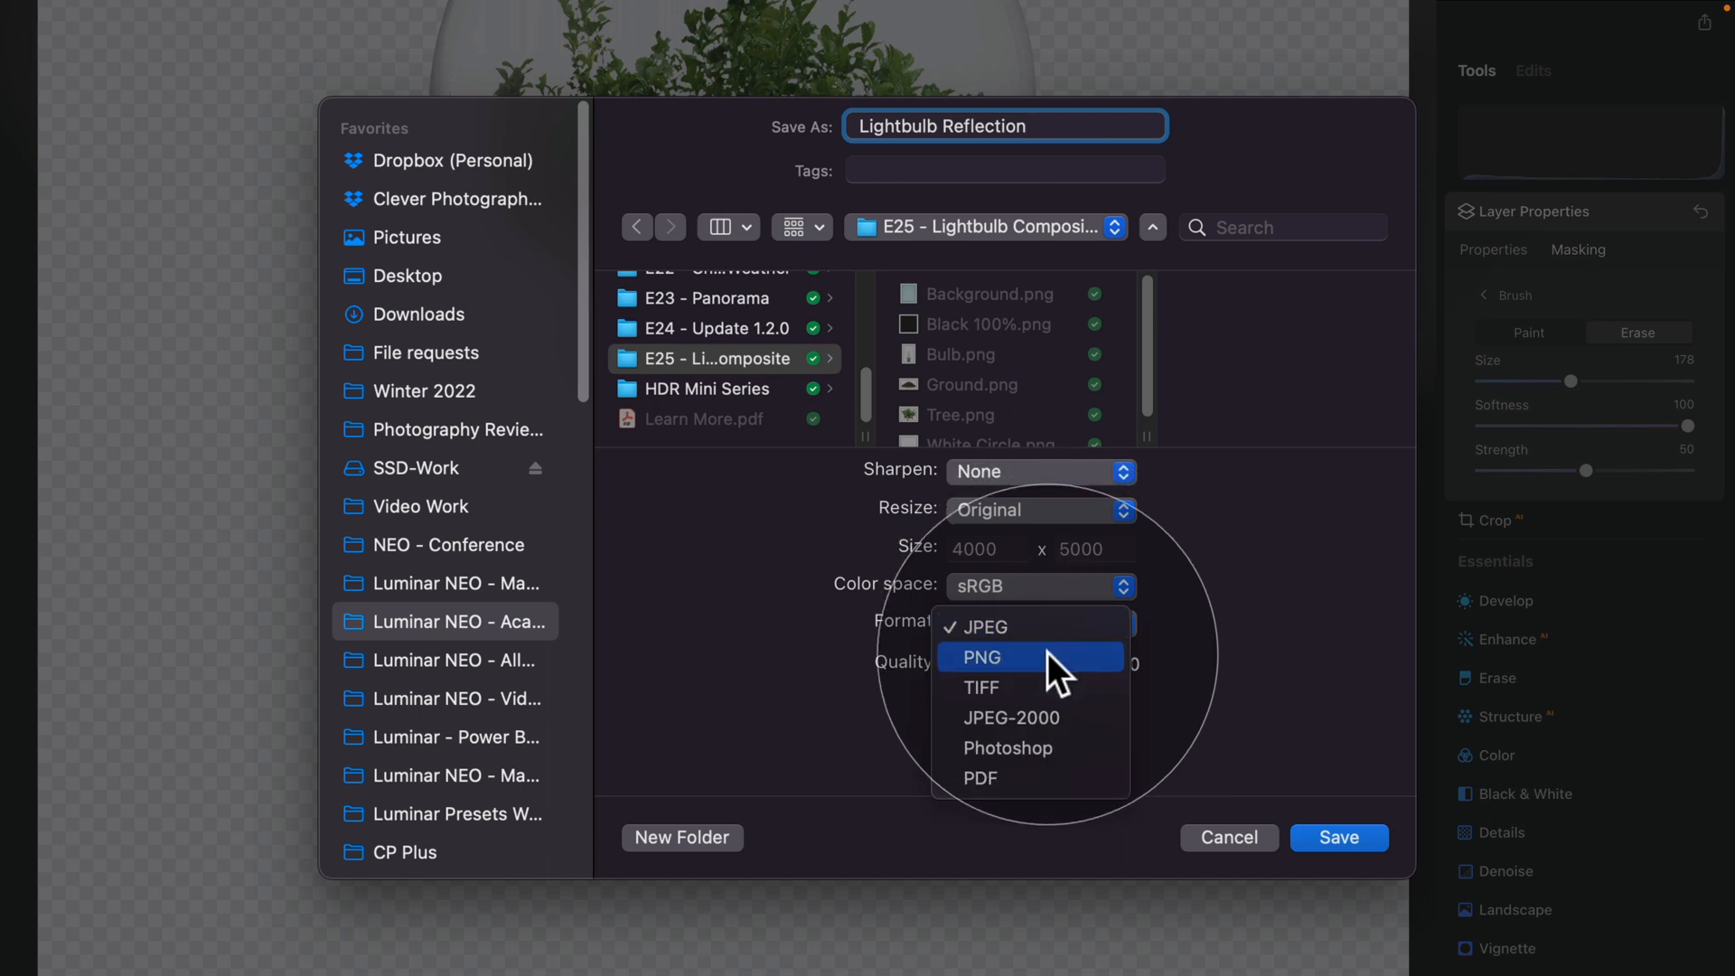
pyautogui.click(1048, 654)
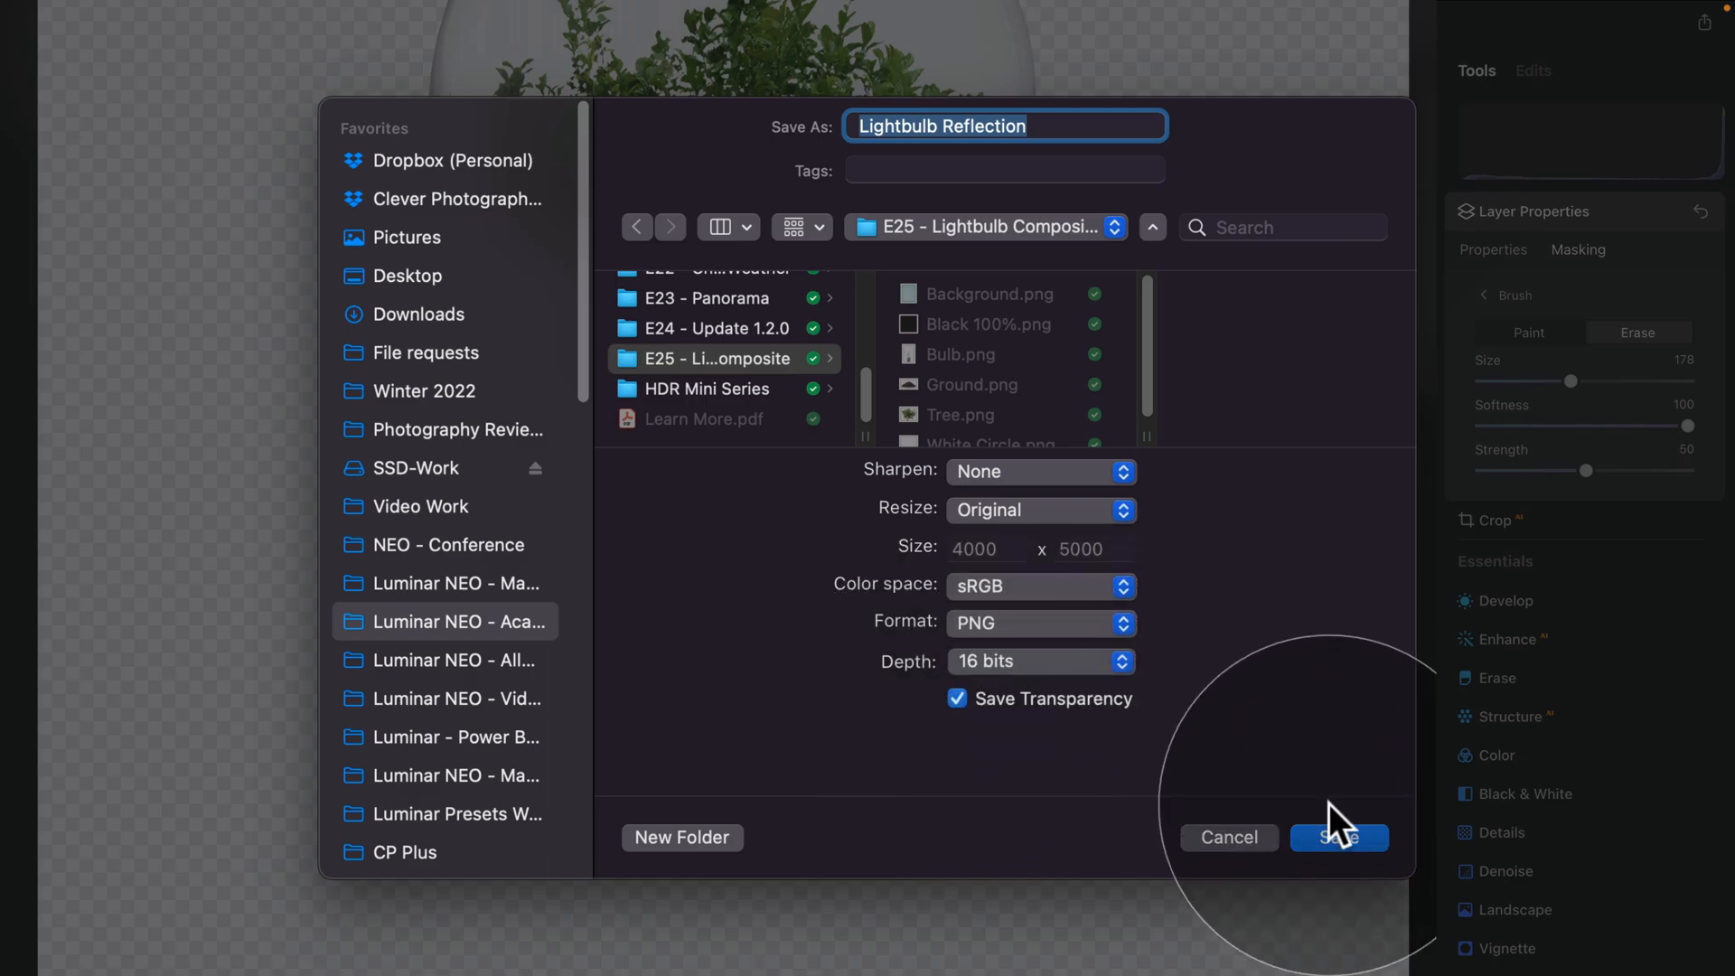
pyautogui.click(1339, 838)
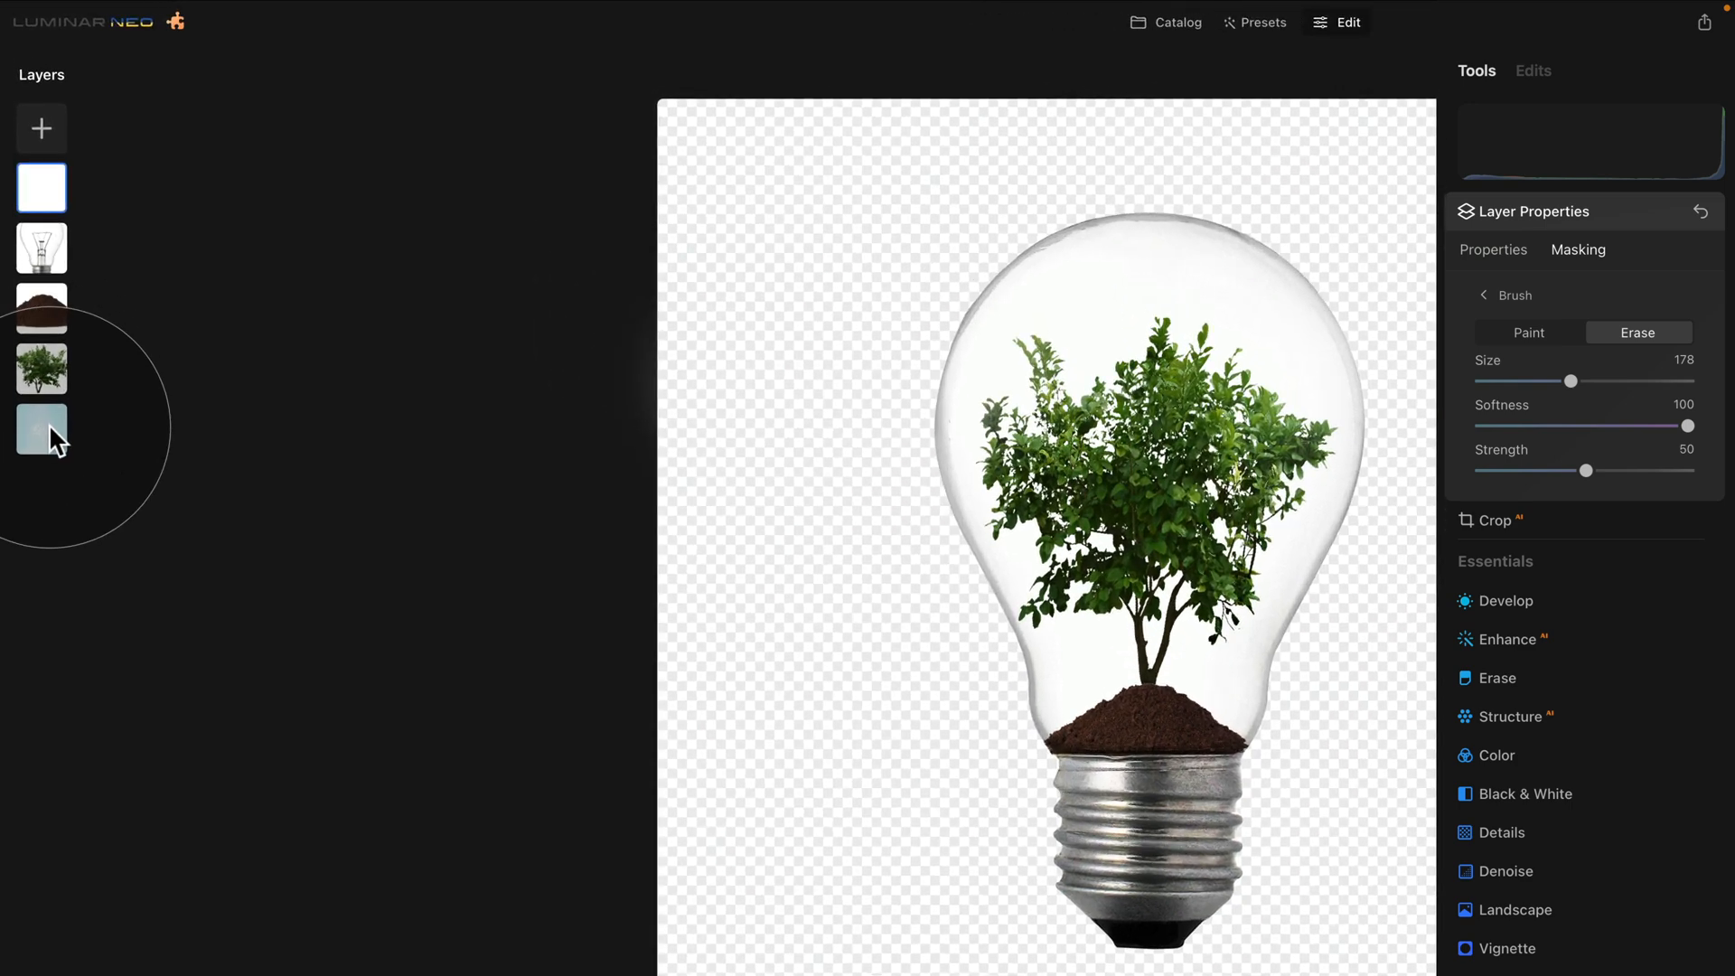
# Show the light blue background layer again and load Lightbulb Reflection.png as a new top layer
pyautogui.rightClick(49, 426)
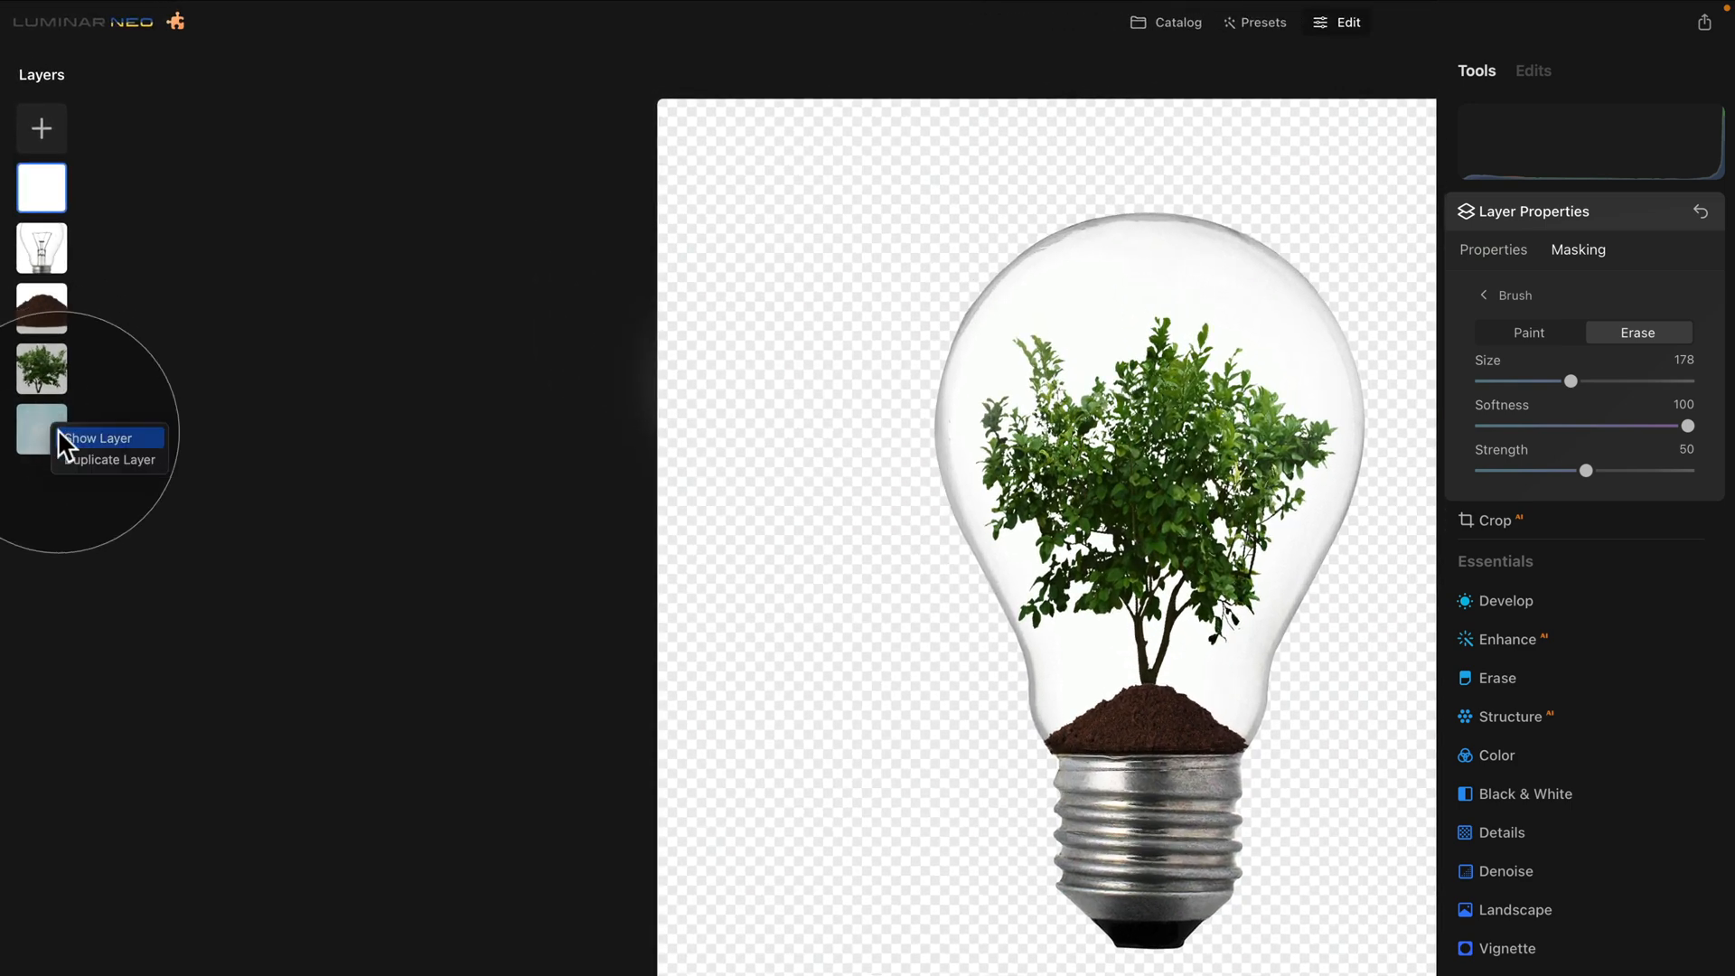
pyautogui.click(72, 439)
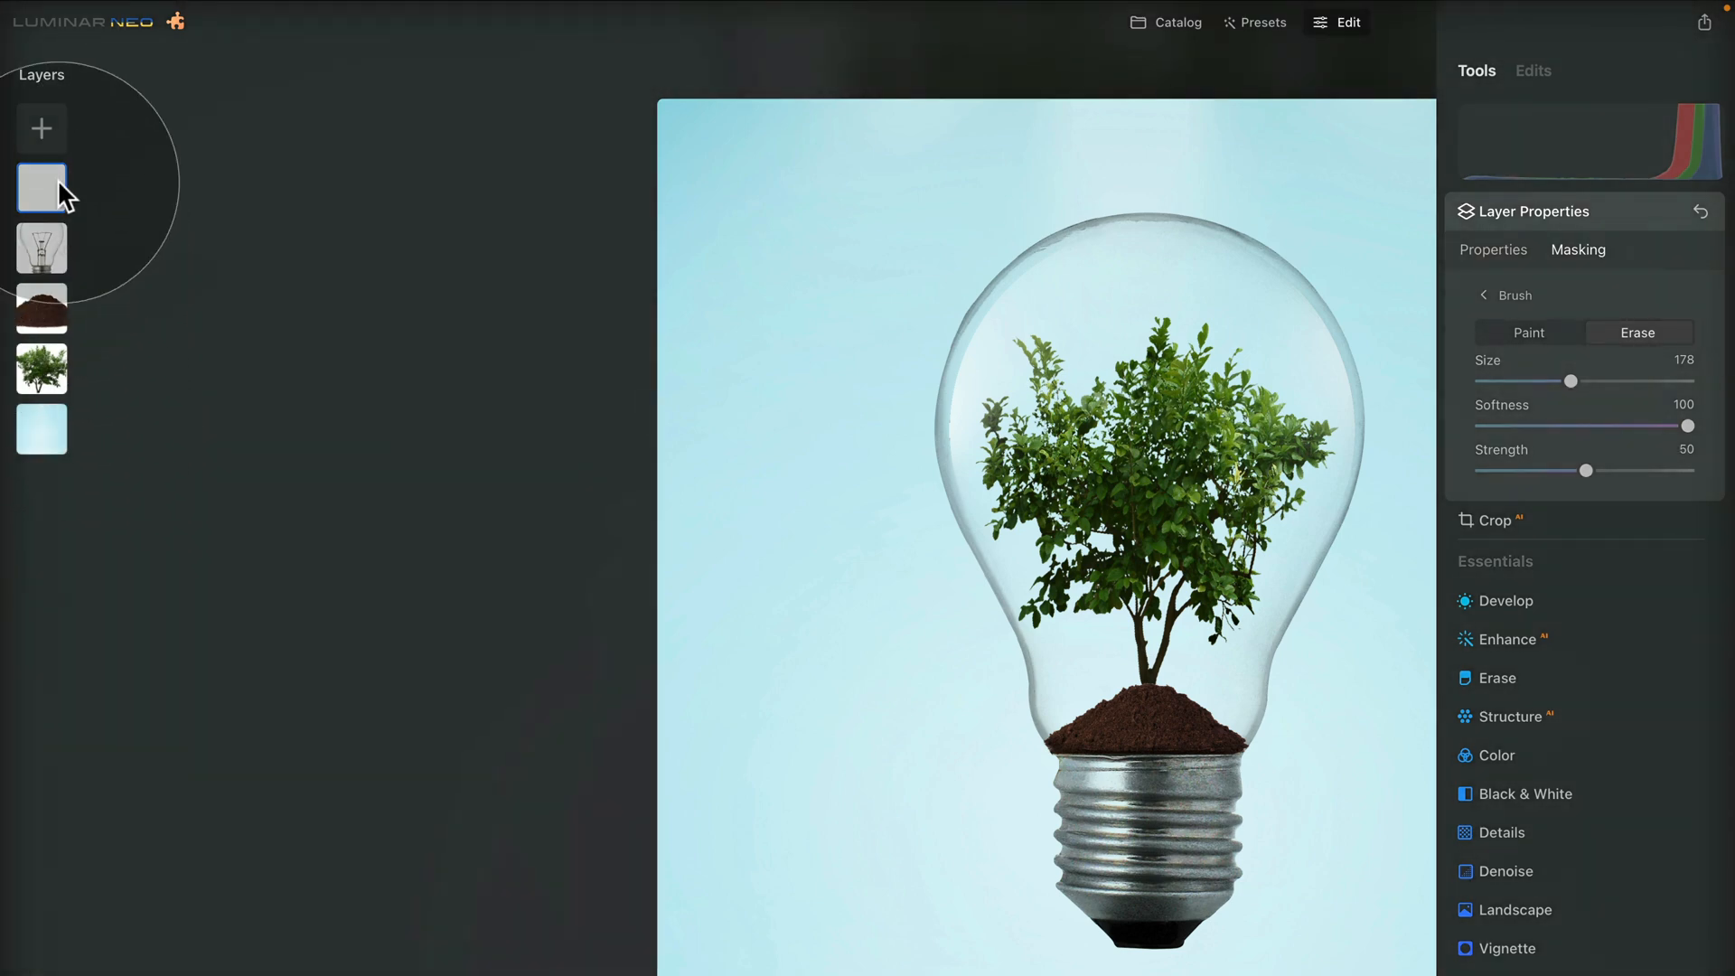
pyautogui.click(41, 126)
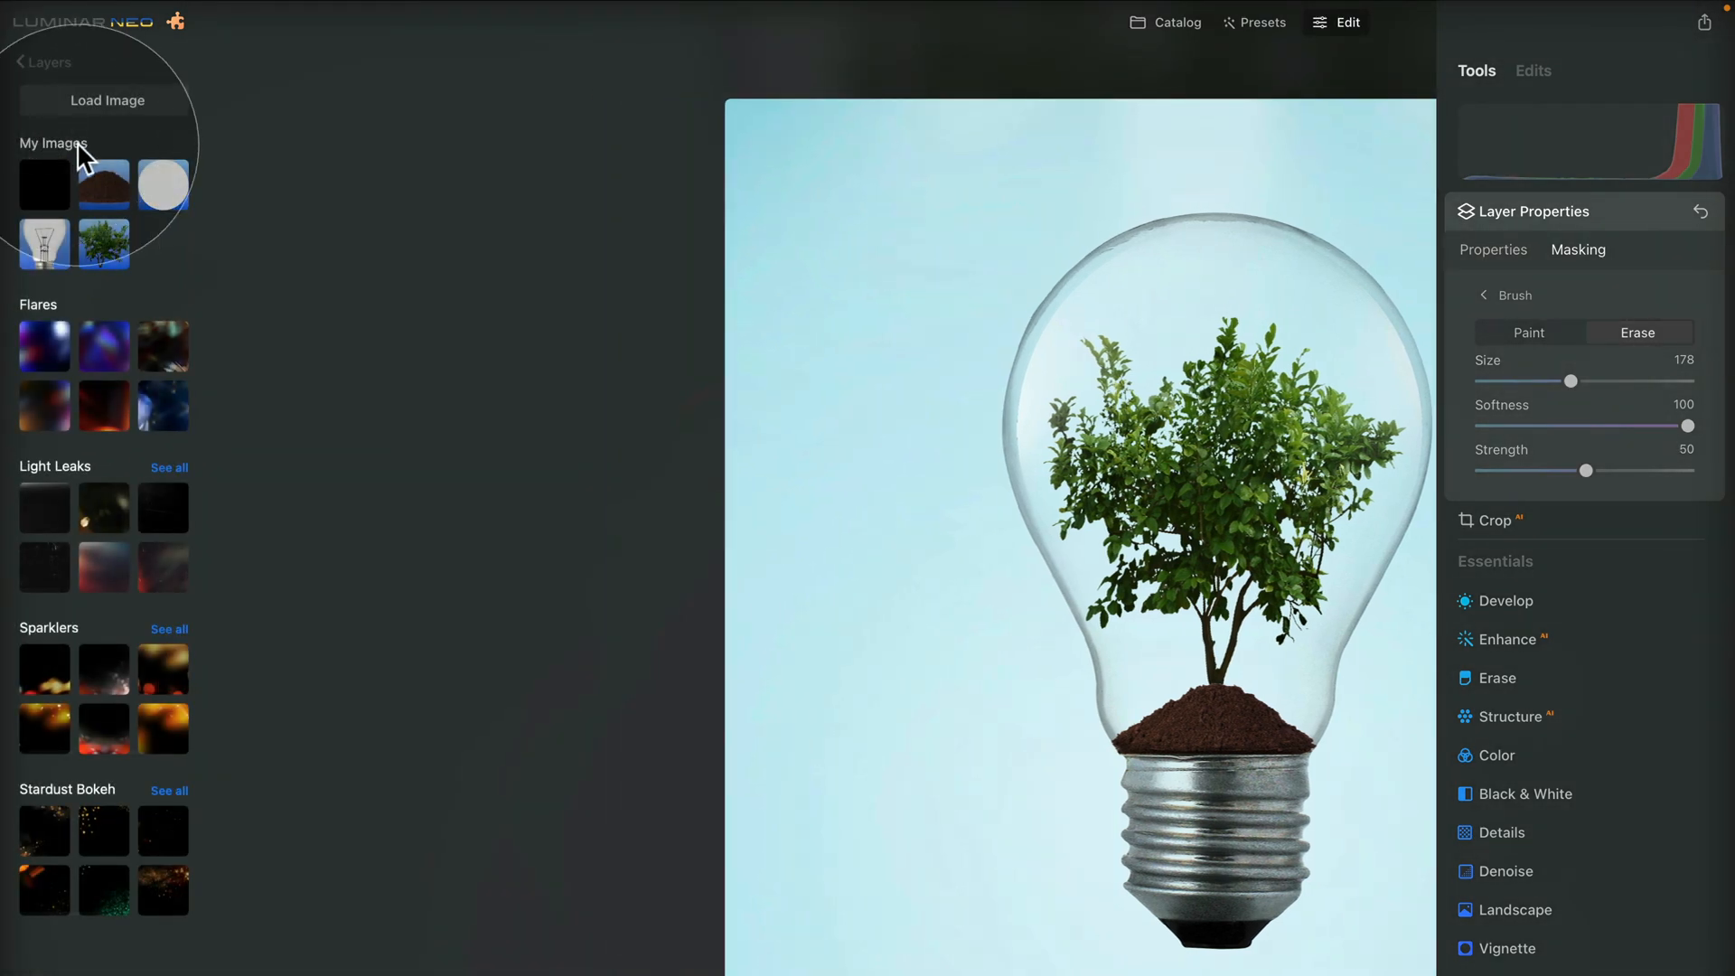
pyautogui.click(109, 100)
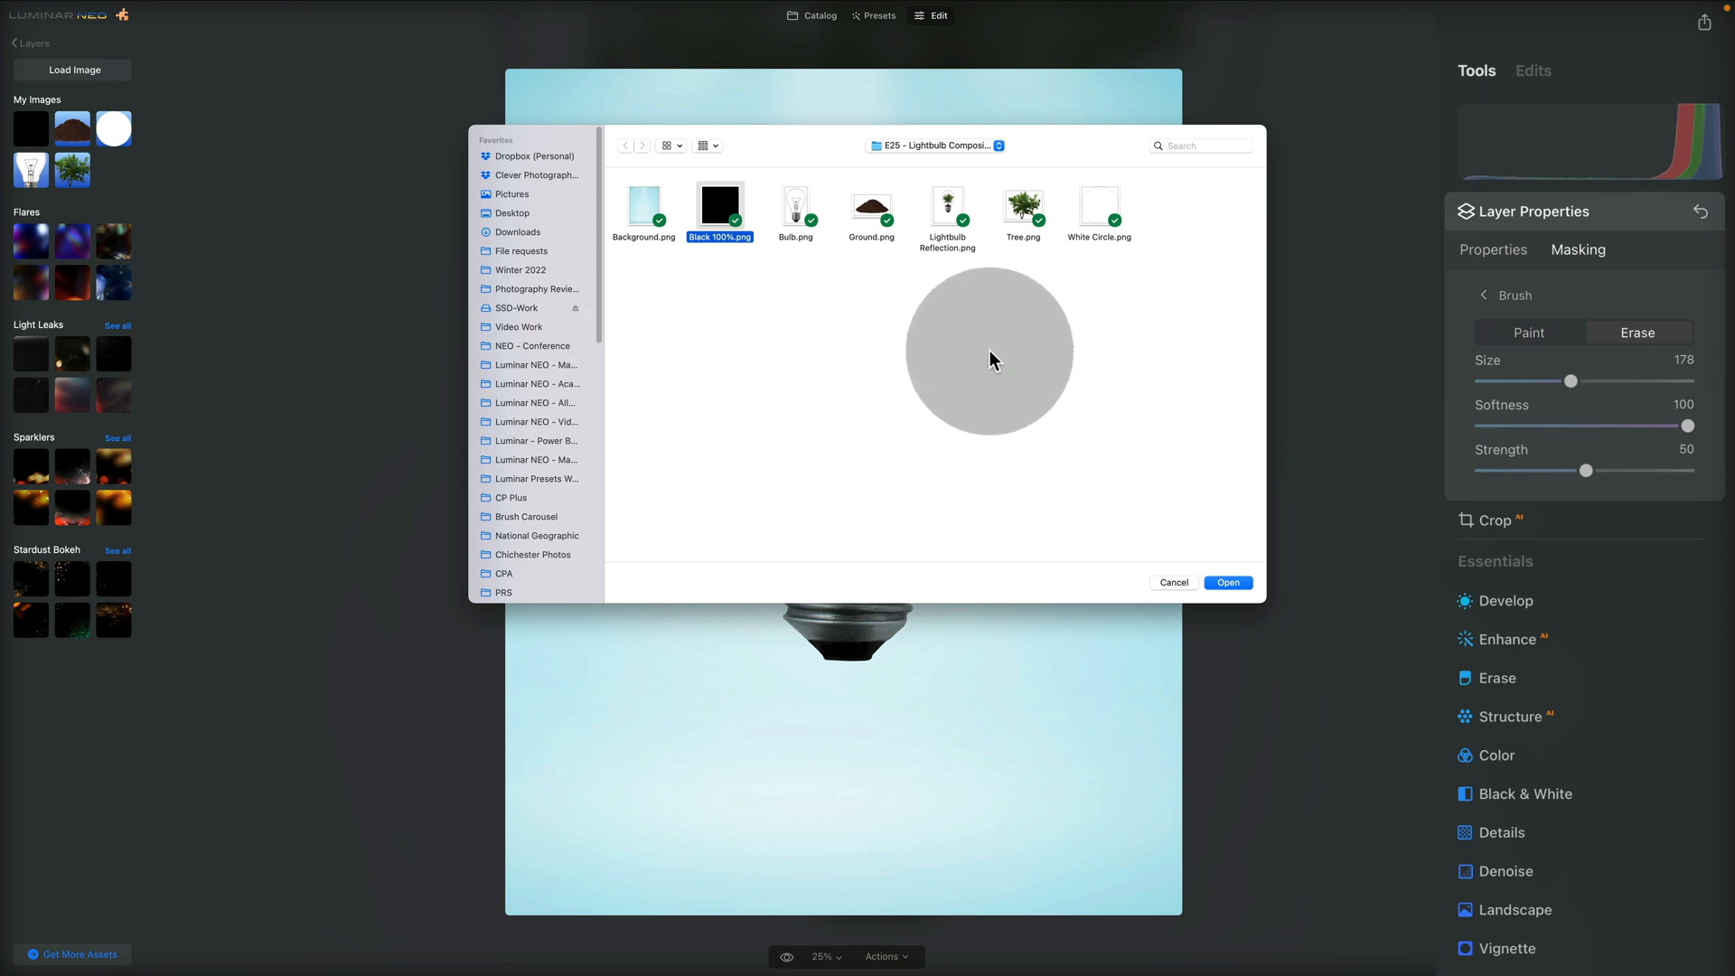
pyautogui.click(944, 213)
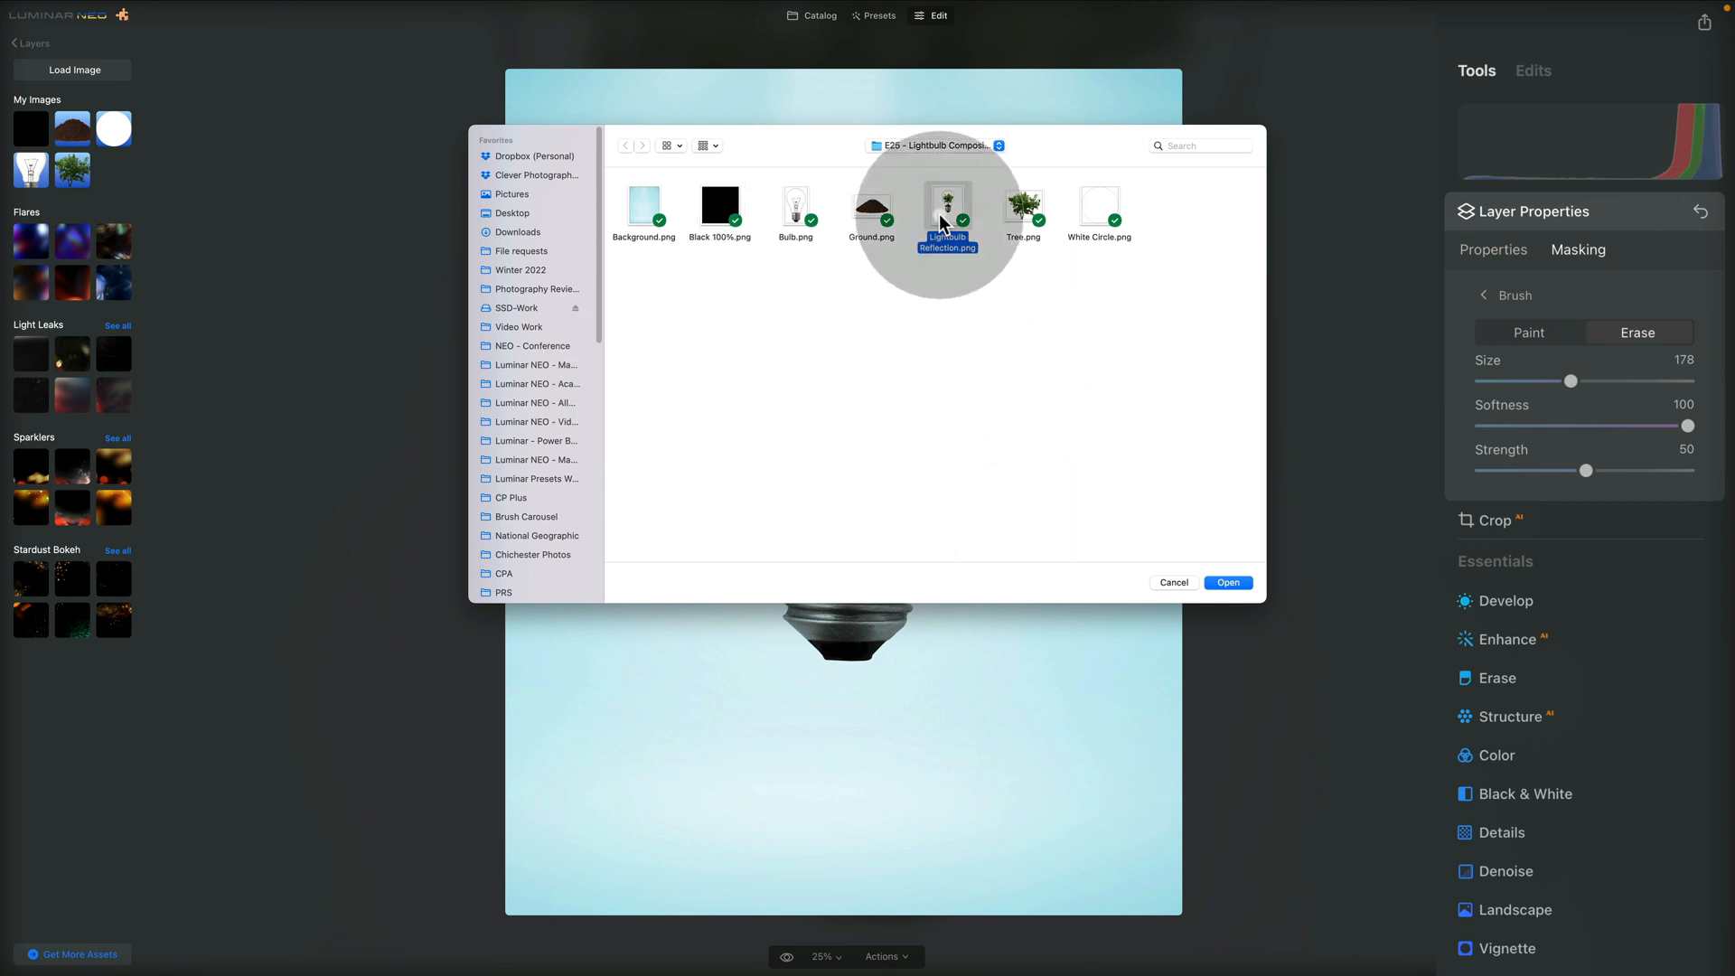
pyautogui.click(1228, 583)
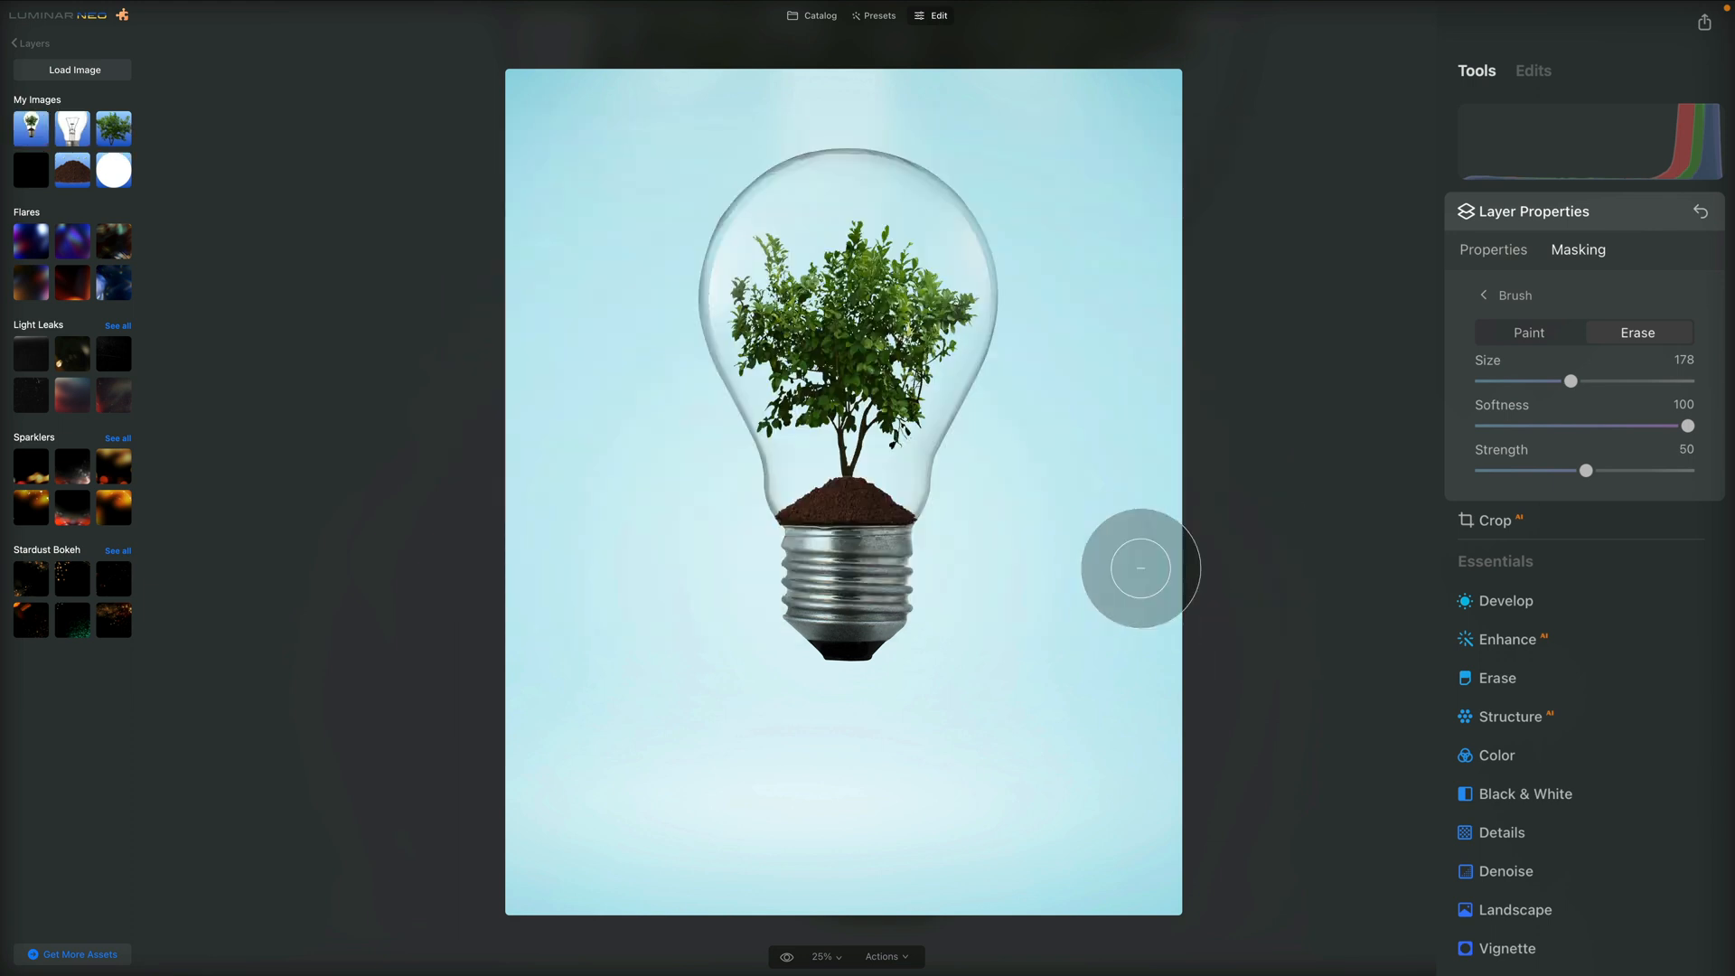
pyautogui.click(30, 134)
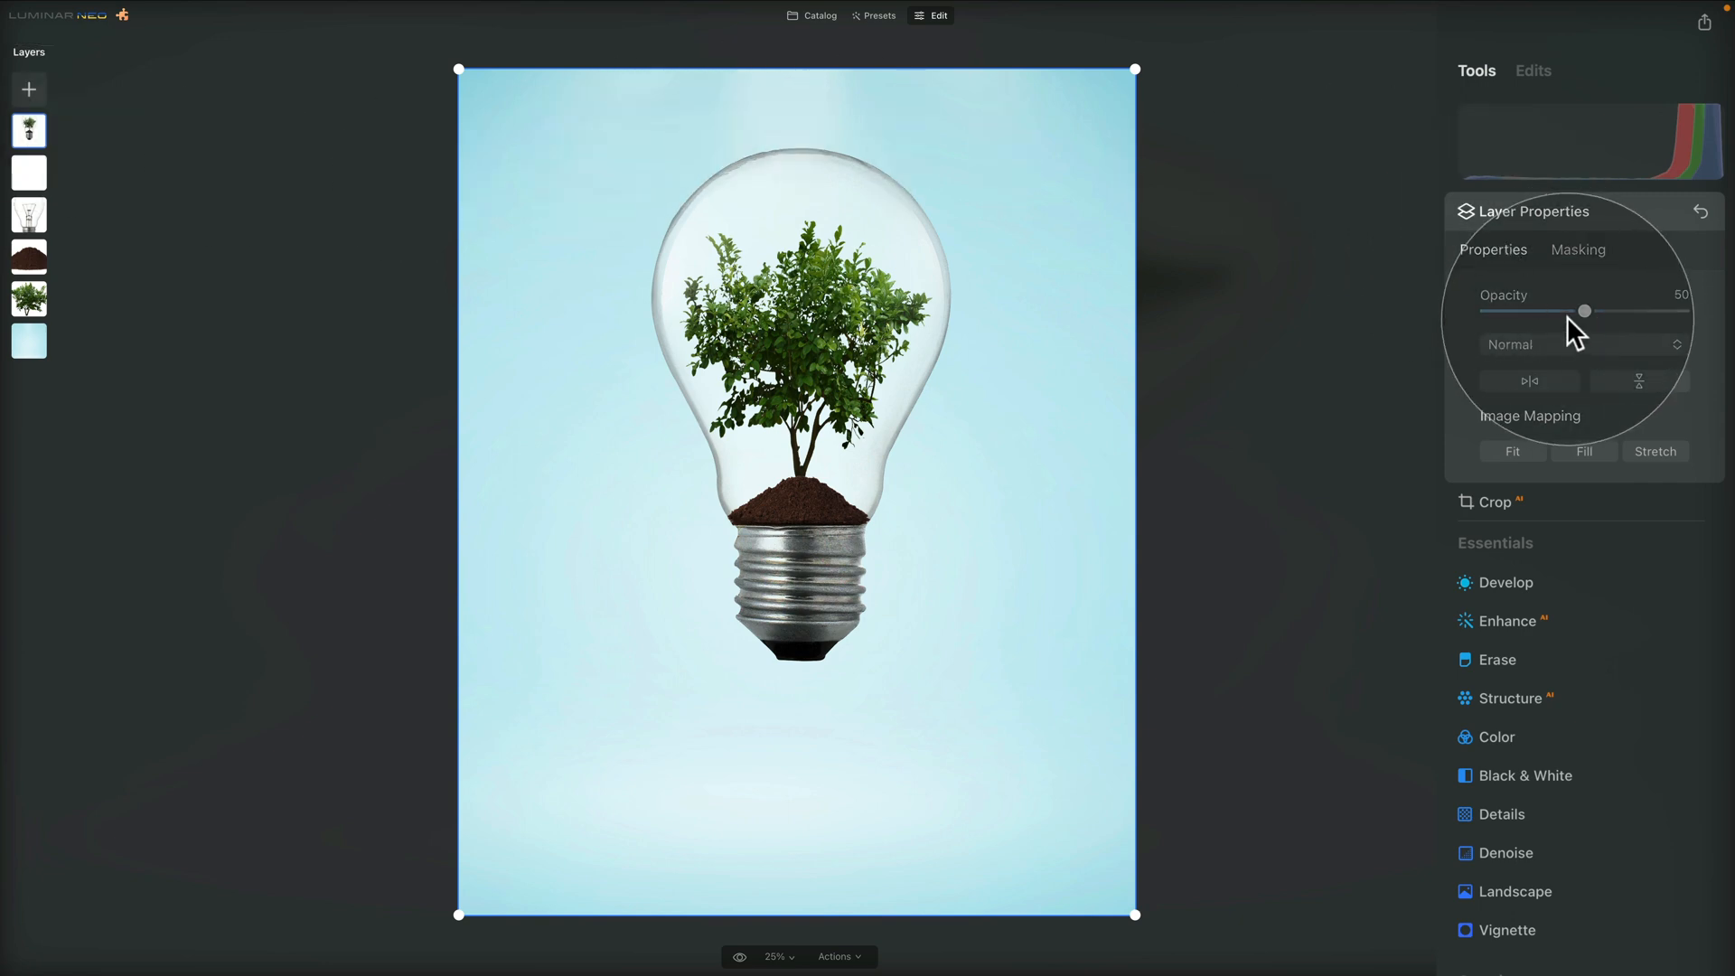
# Set the reflection layer's opacity to 100, flip it vertically and set its blend mode to Multiply
pyautogui.moveTo(1585, 309); pyautogui.dragTo(1683, 311)
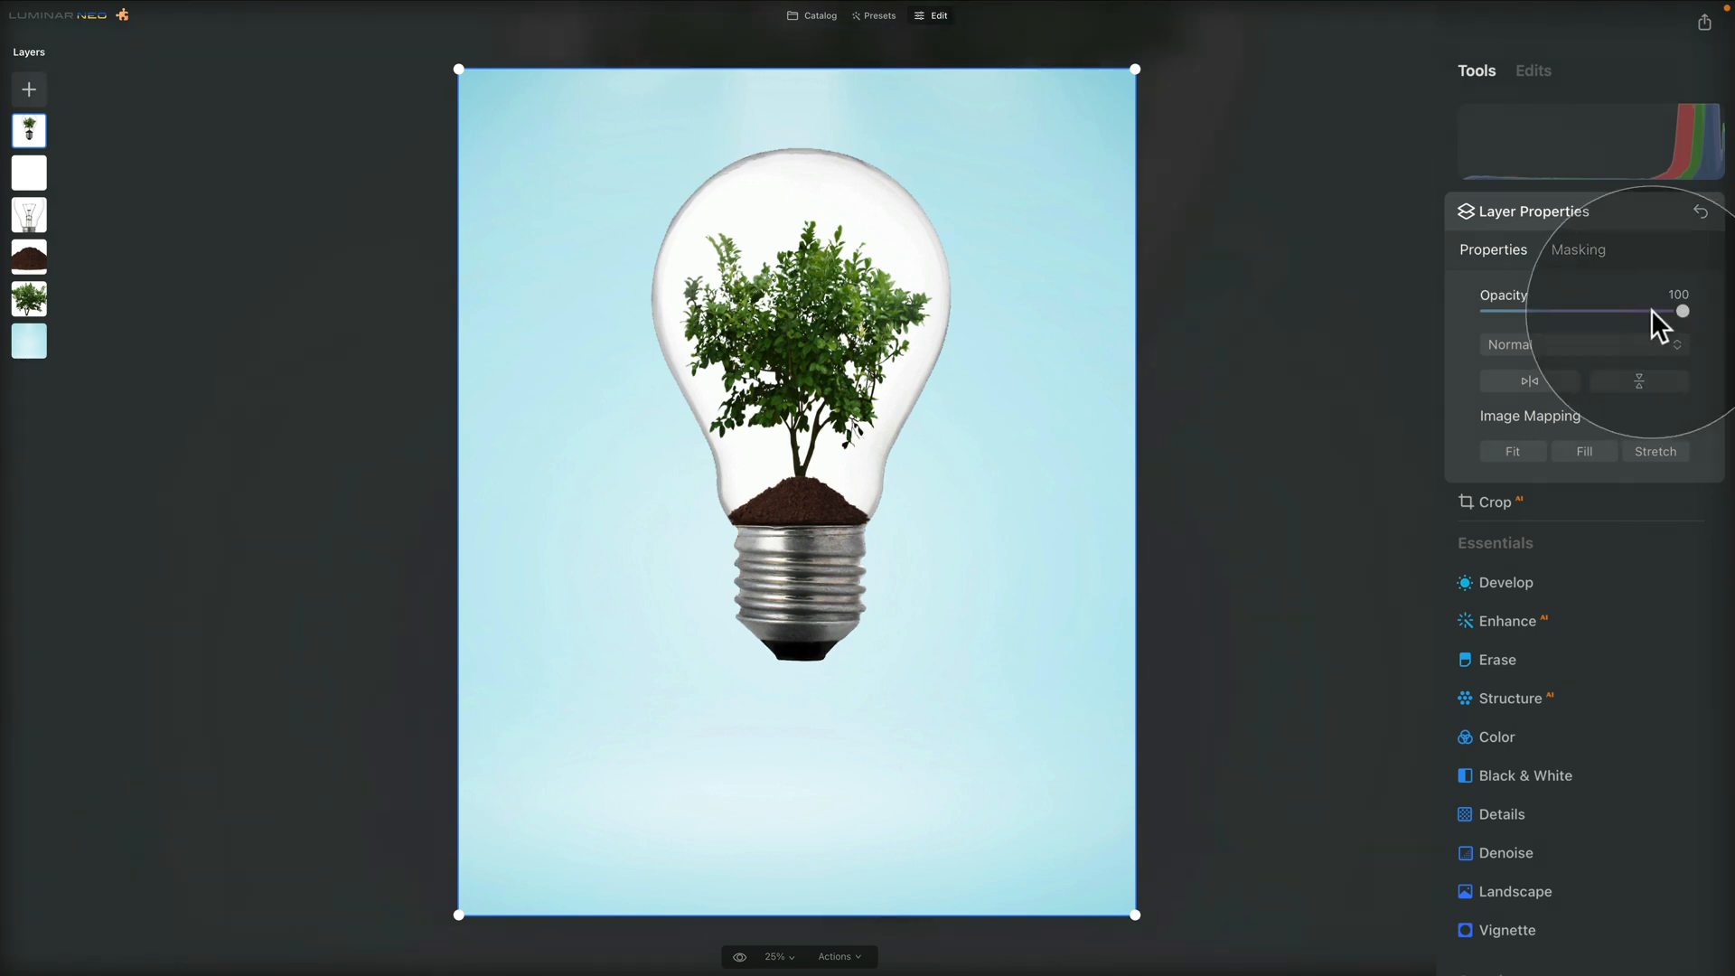
pyautogui.click(1657, 385)
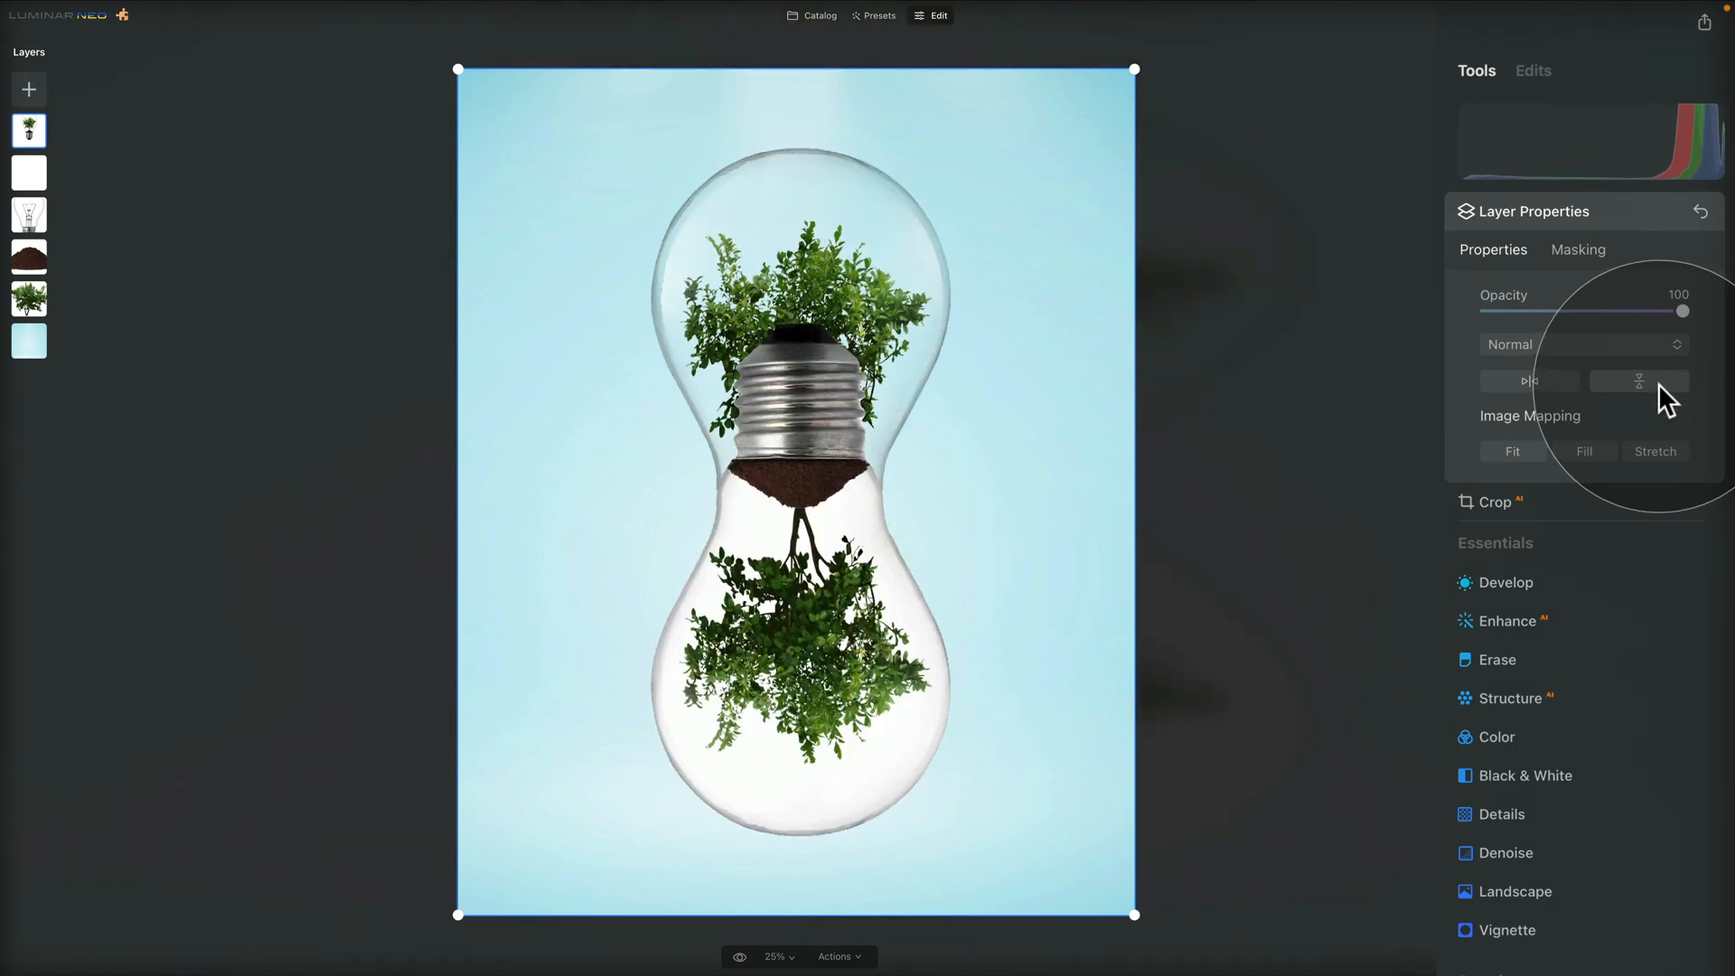
pyautogui.click(1628, 343)
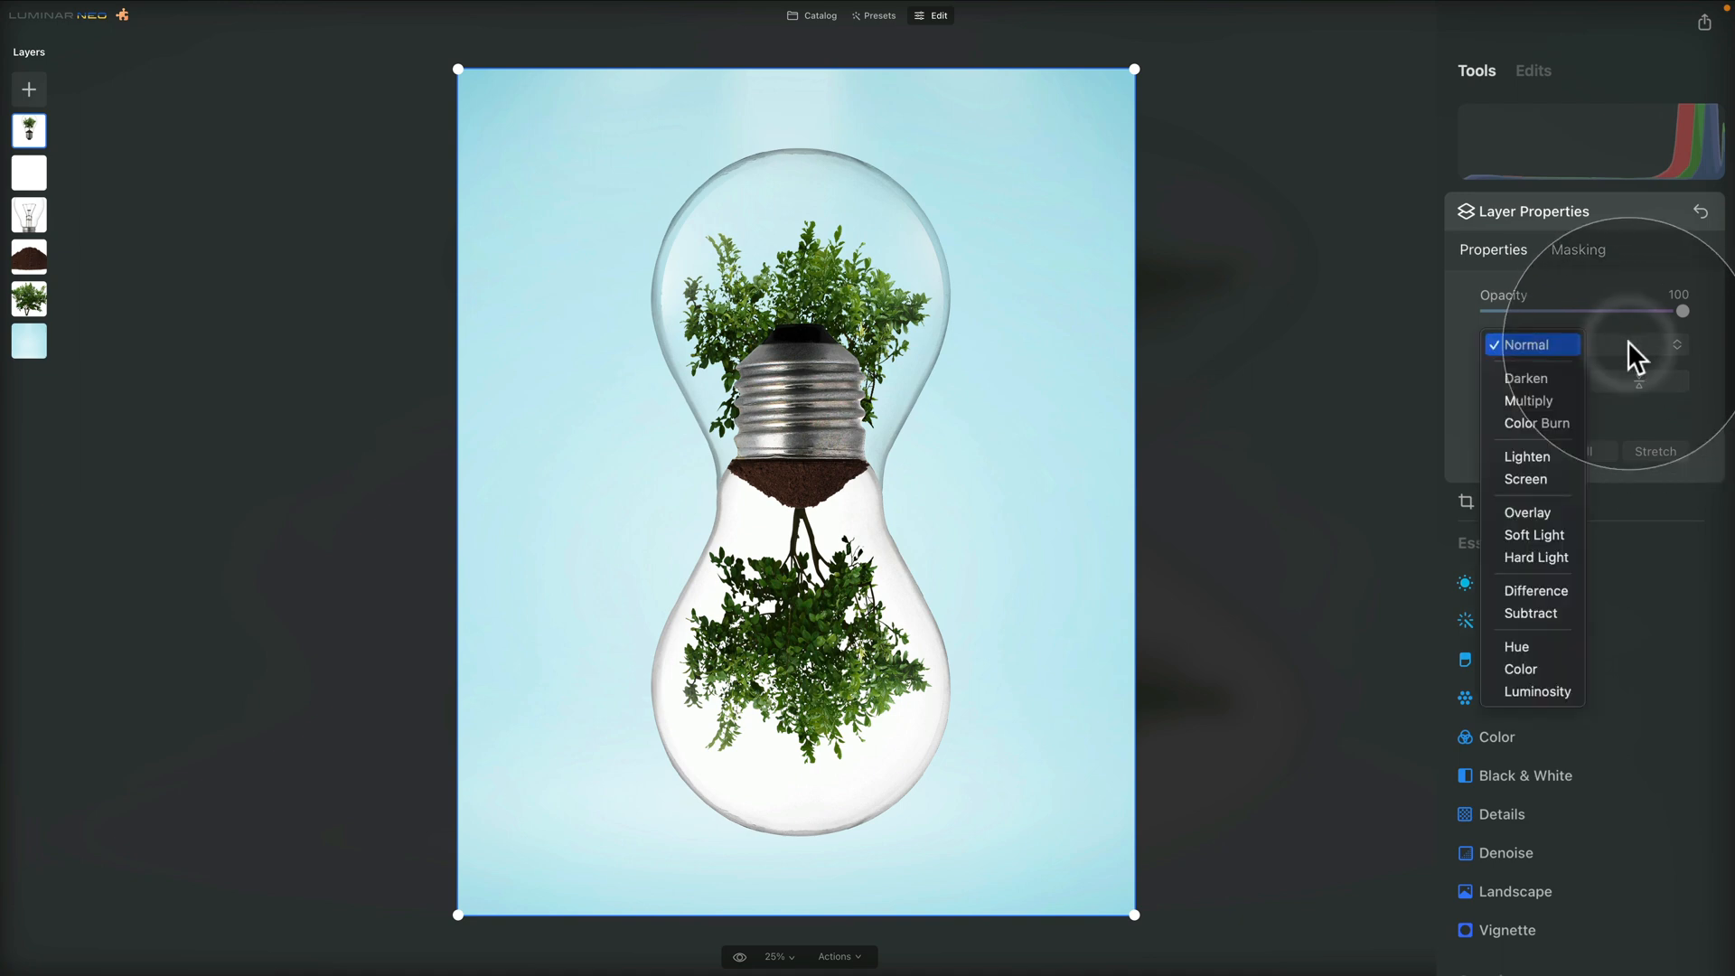
pyautogui.click(1549, 400)
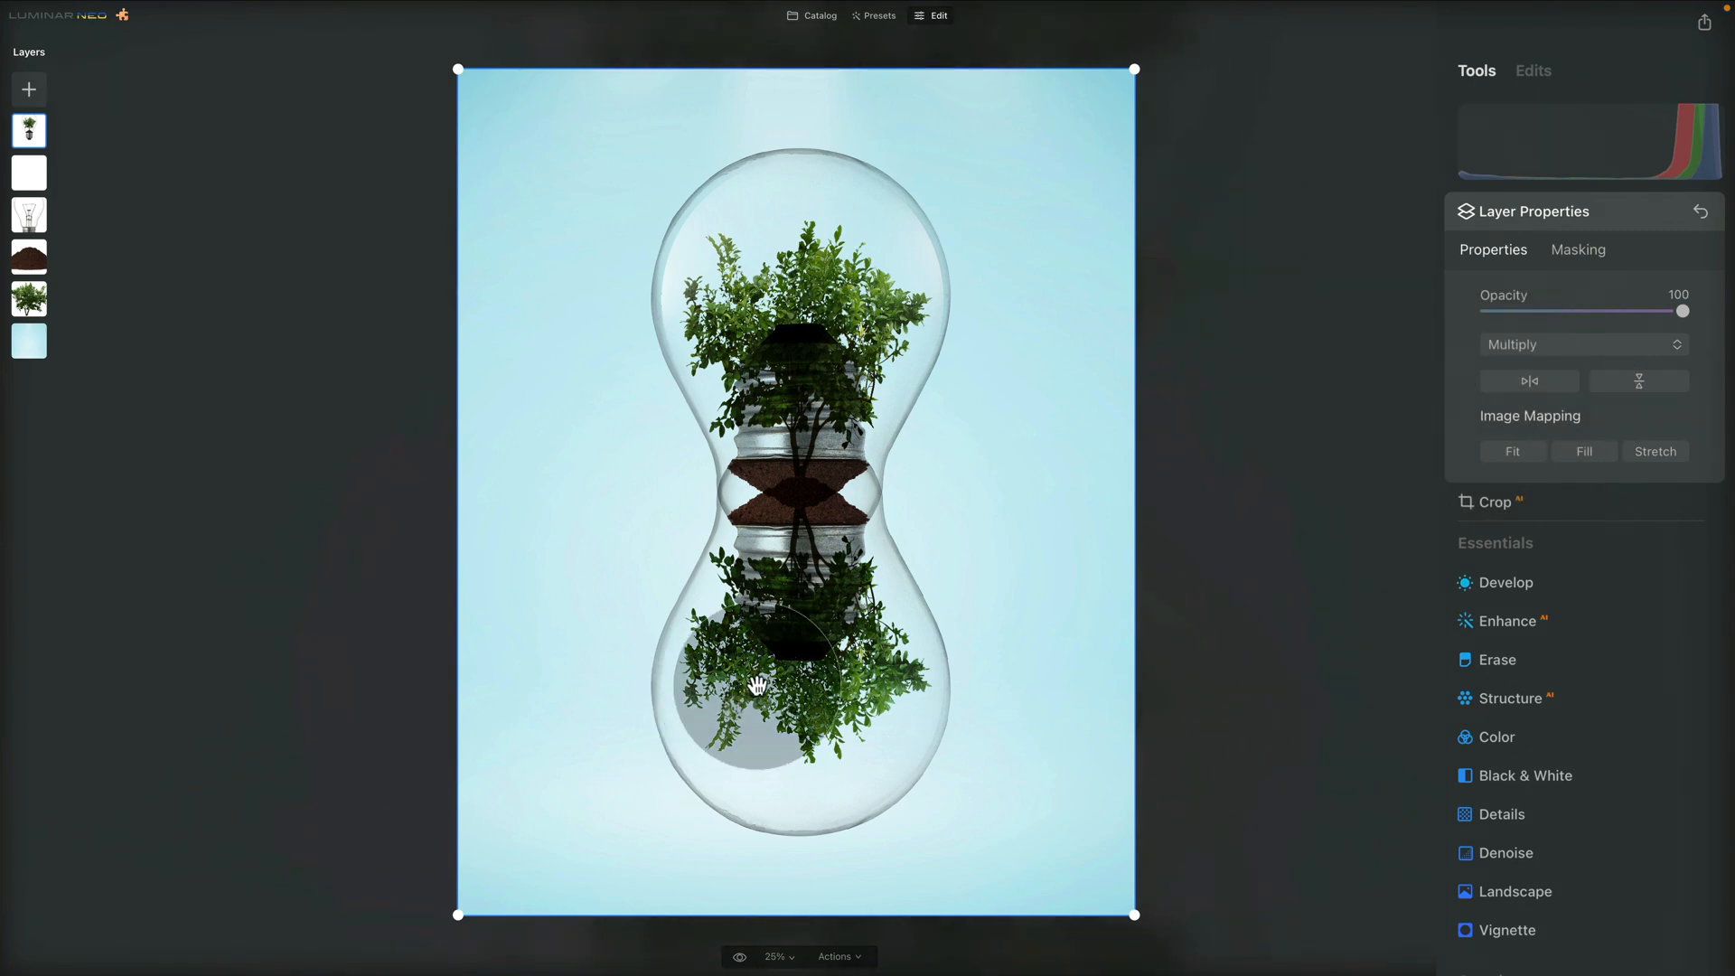
# Move the flipped bulb down until its base meets the original bulb's base, and lower its opacity to 65
pyautogui.moveTo(844, 623); pyautogui.dragTo(835, 699)
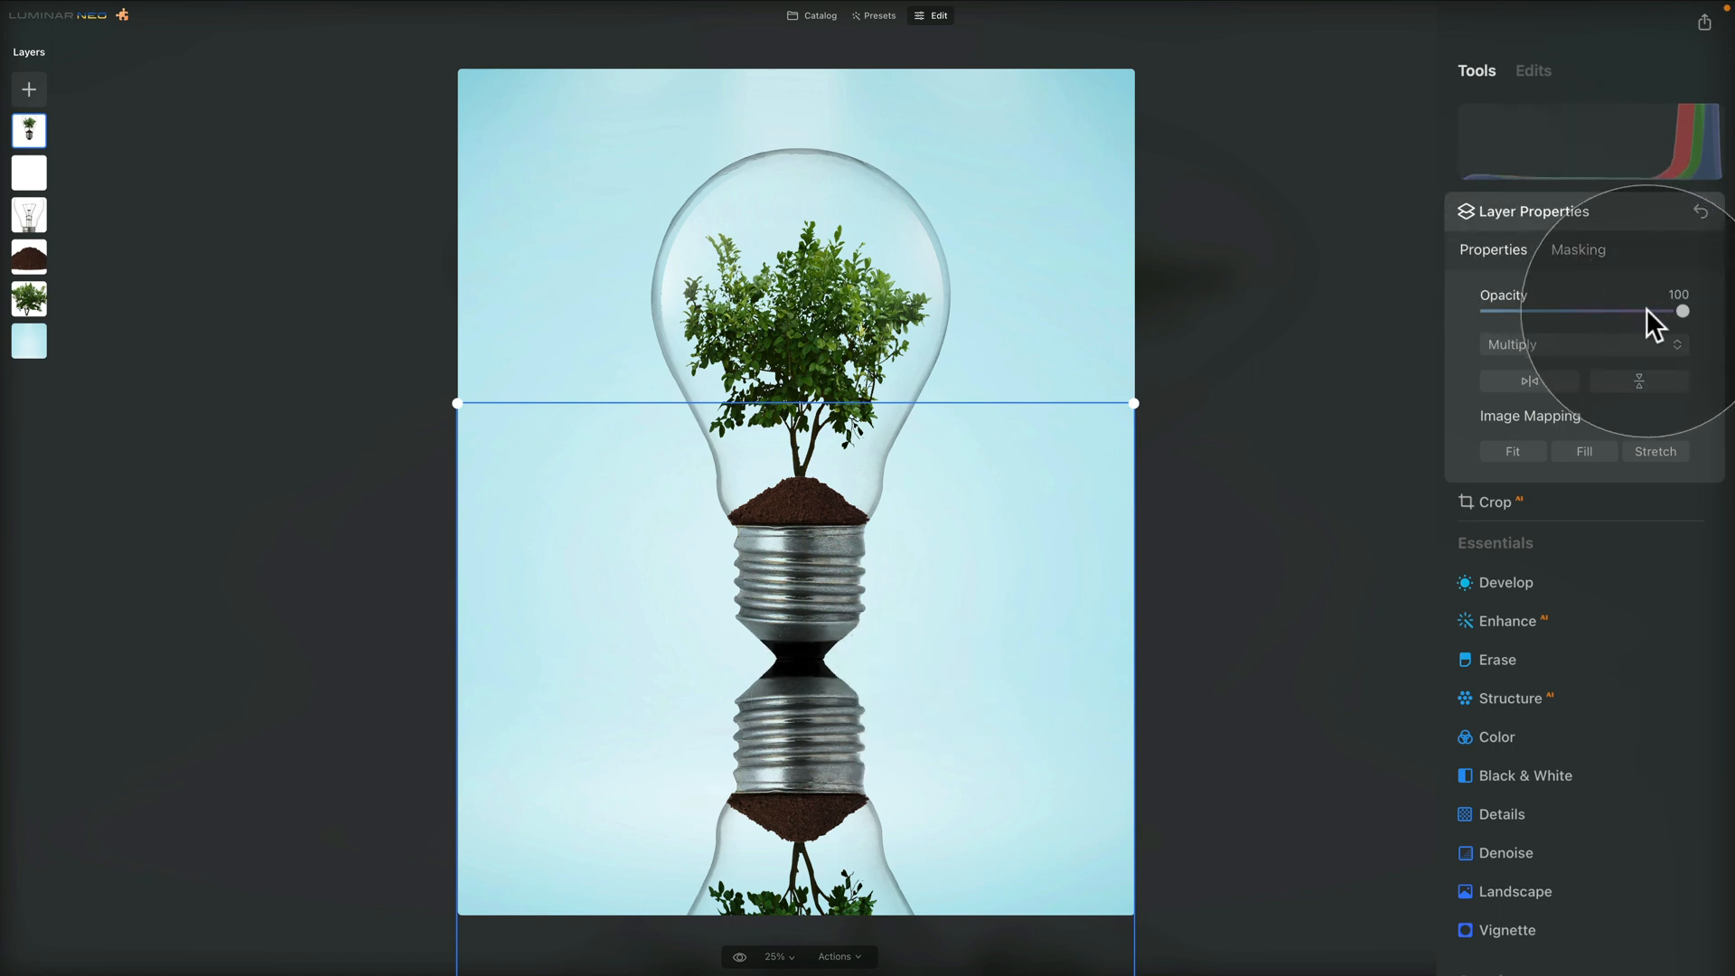
pyautogui.moveTo(1681, 311); pyautogui.dragTo(1596, 311)
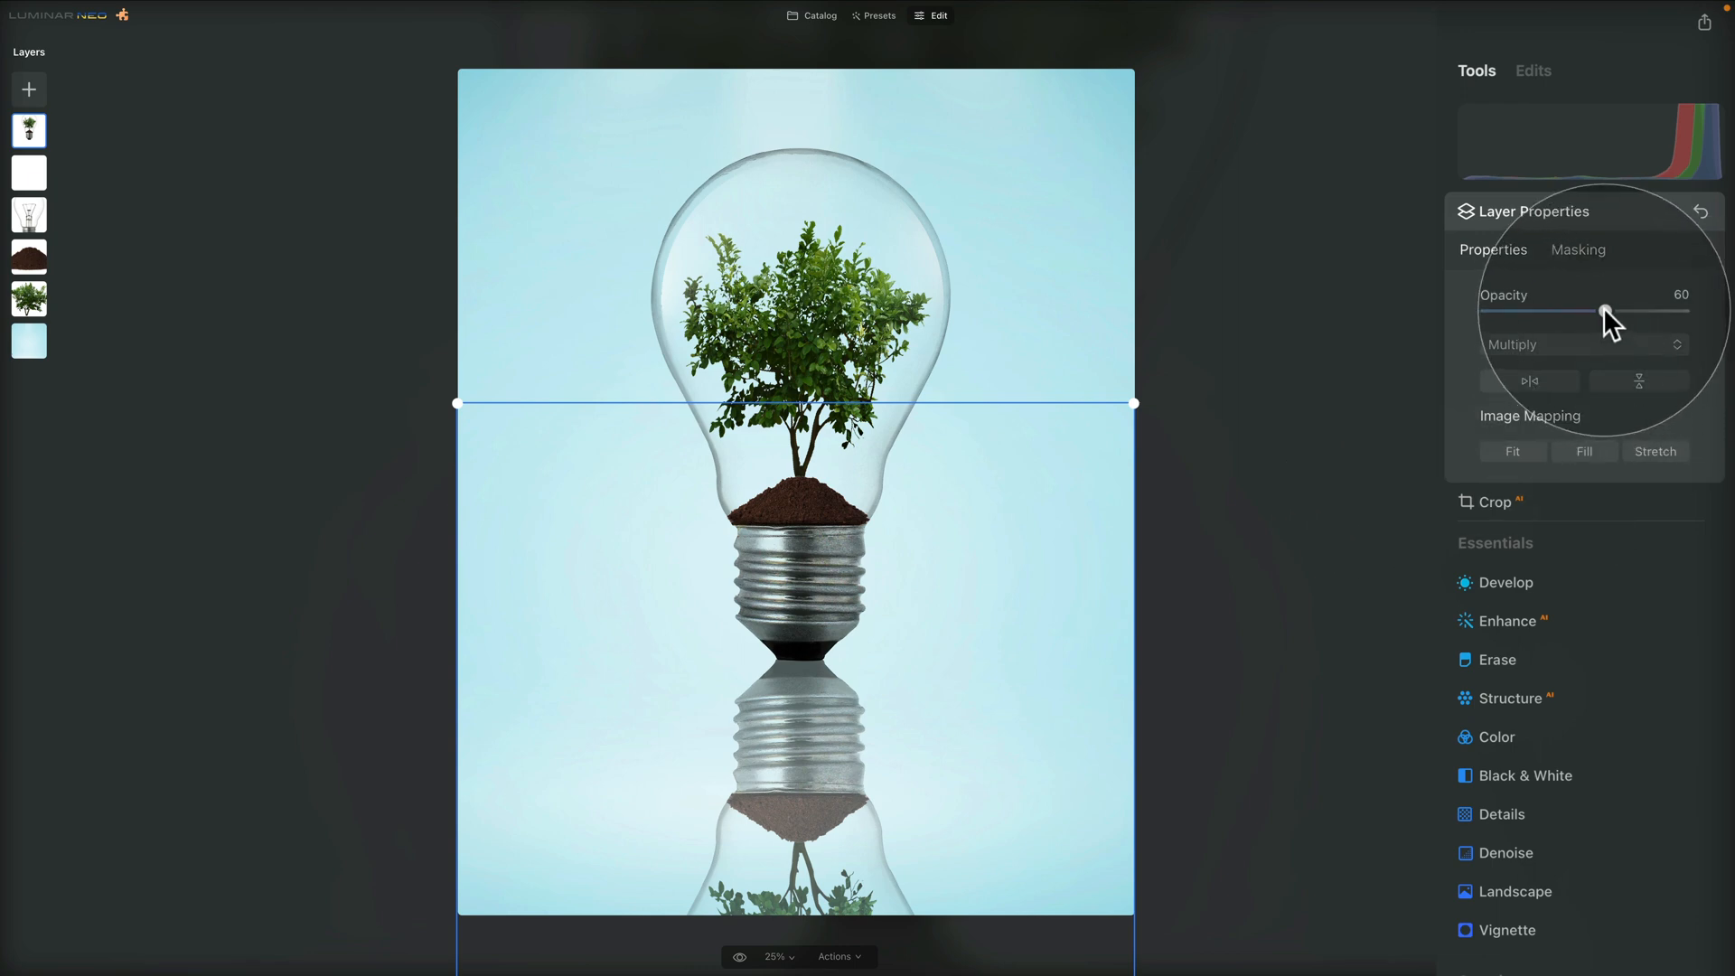
pyautogui.moveTo(1607, 308); pyautogui.dragTo(1619, 307)
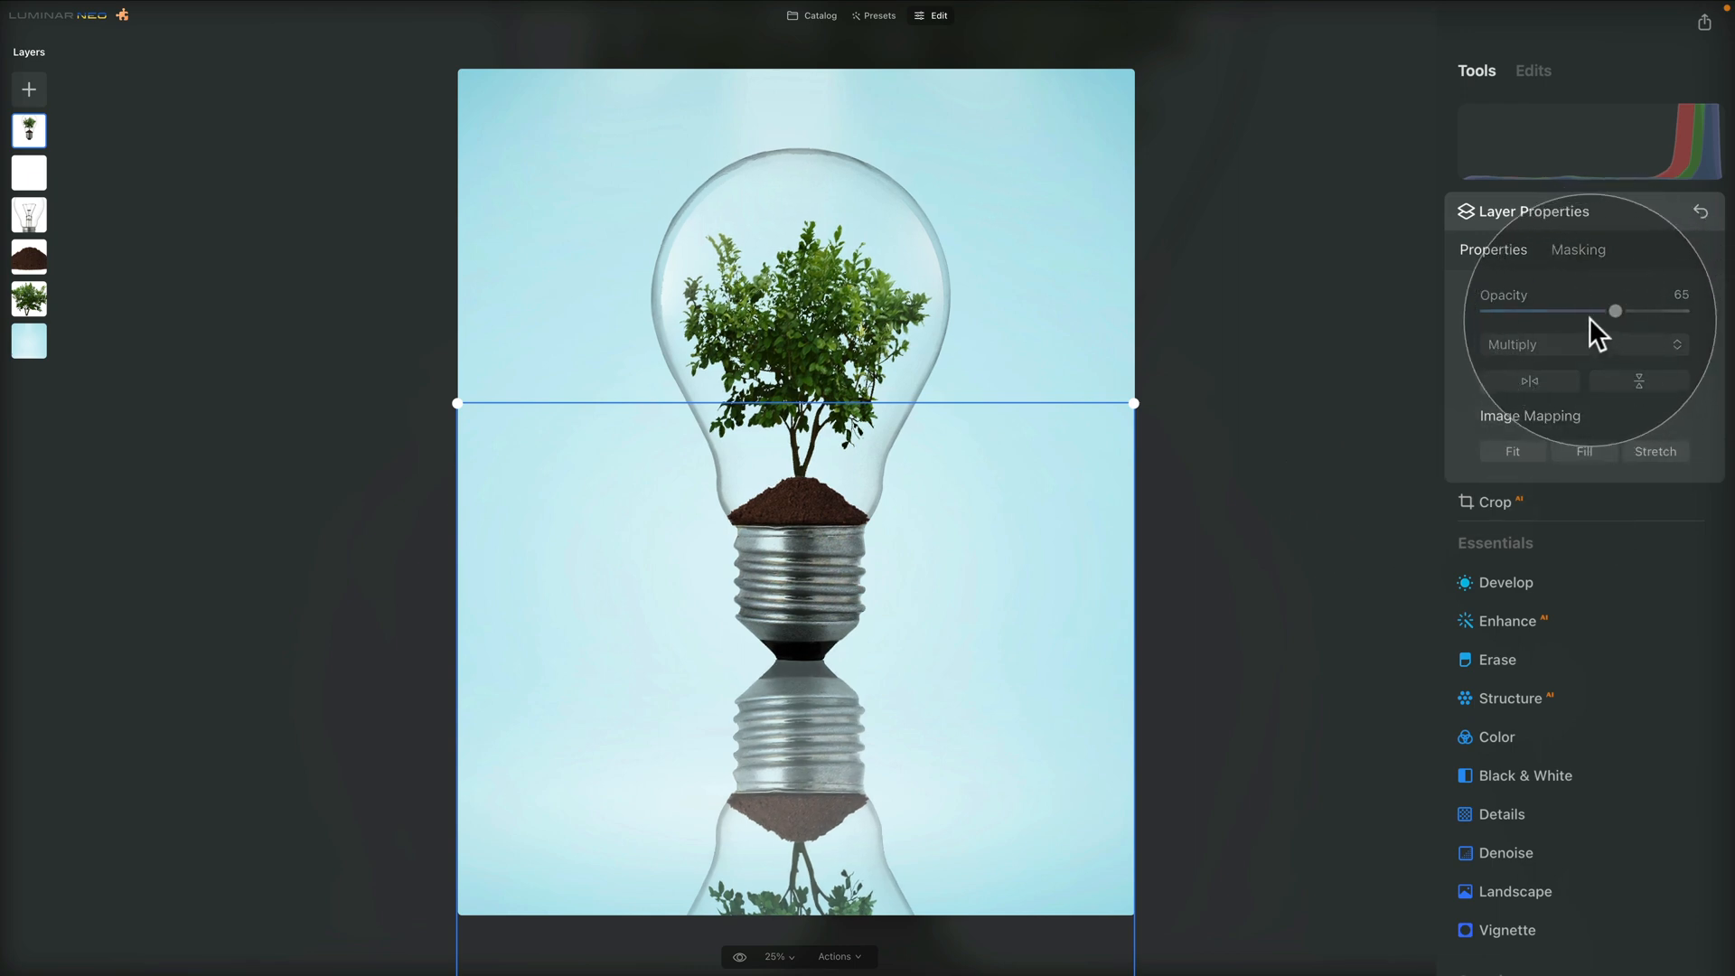
# Fade the lower part of the reflection by erasing its mask with a brush of size 362, softness 100 and strength 20
pyautogui.click(1582, 251)
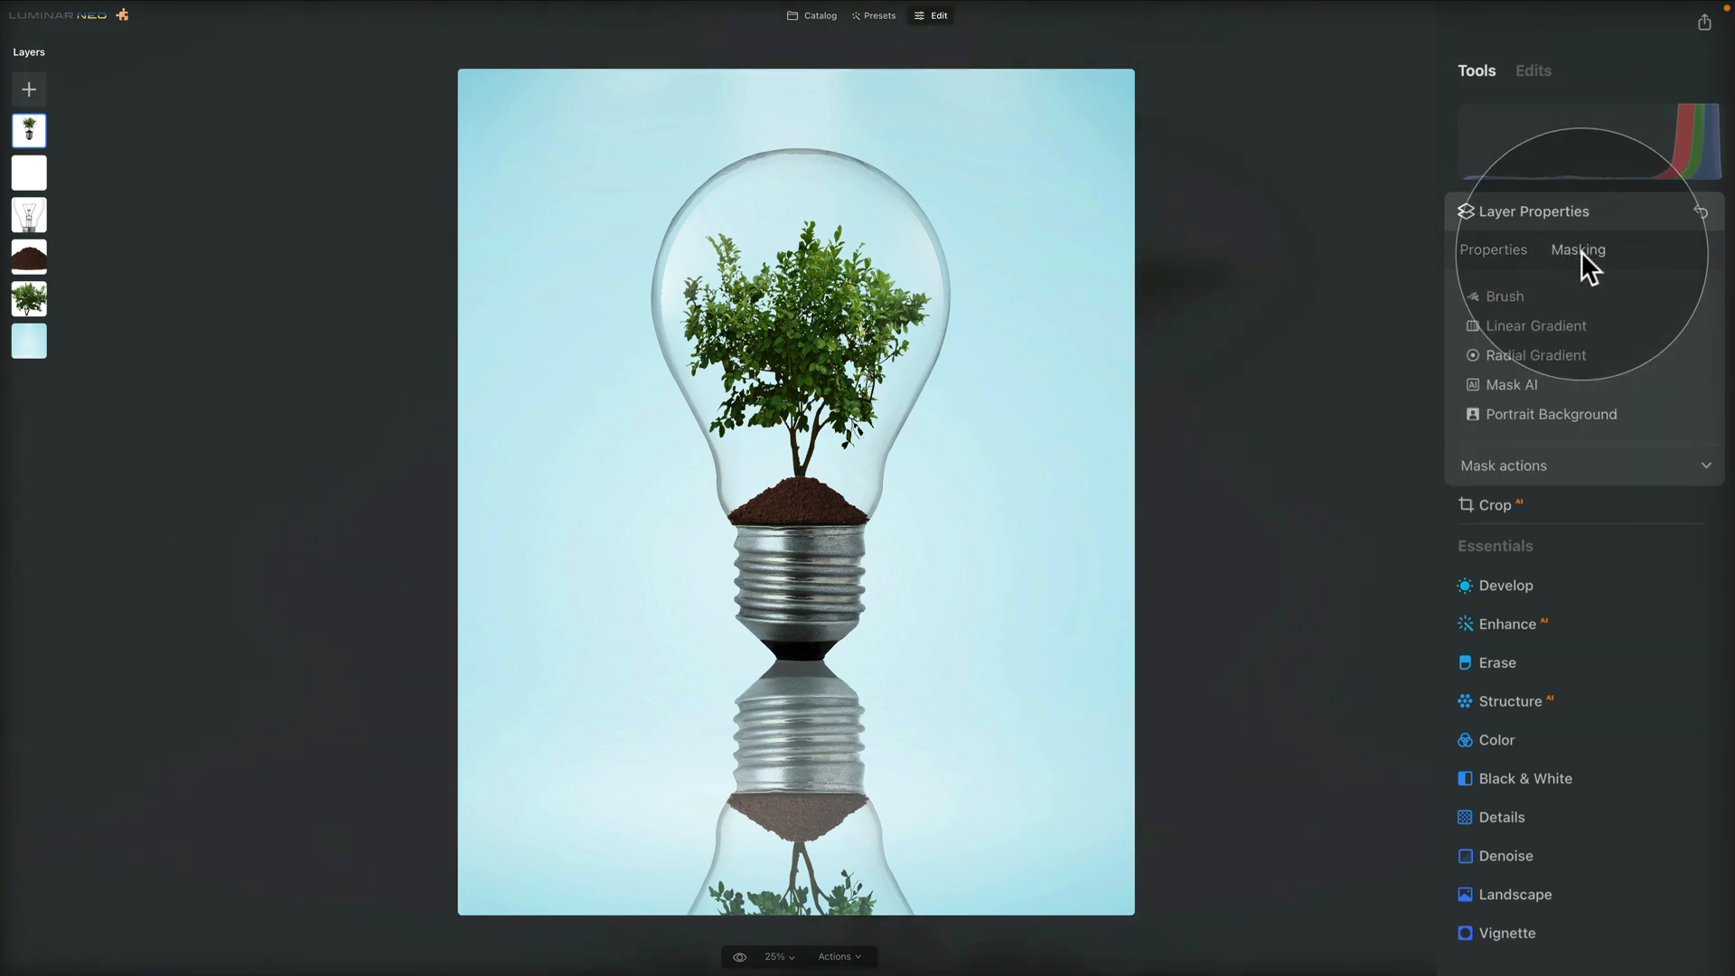
pyautogui.click(1511, 295)
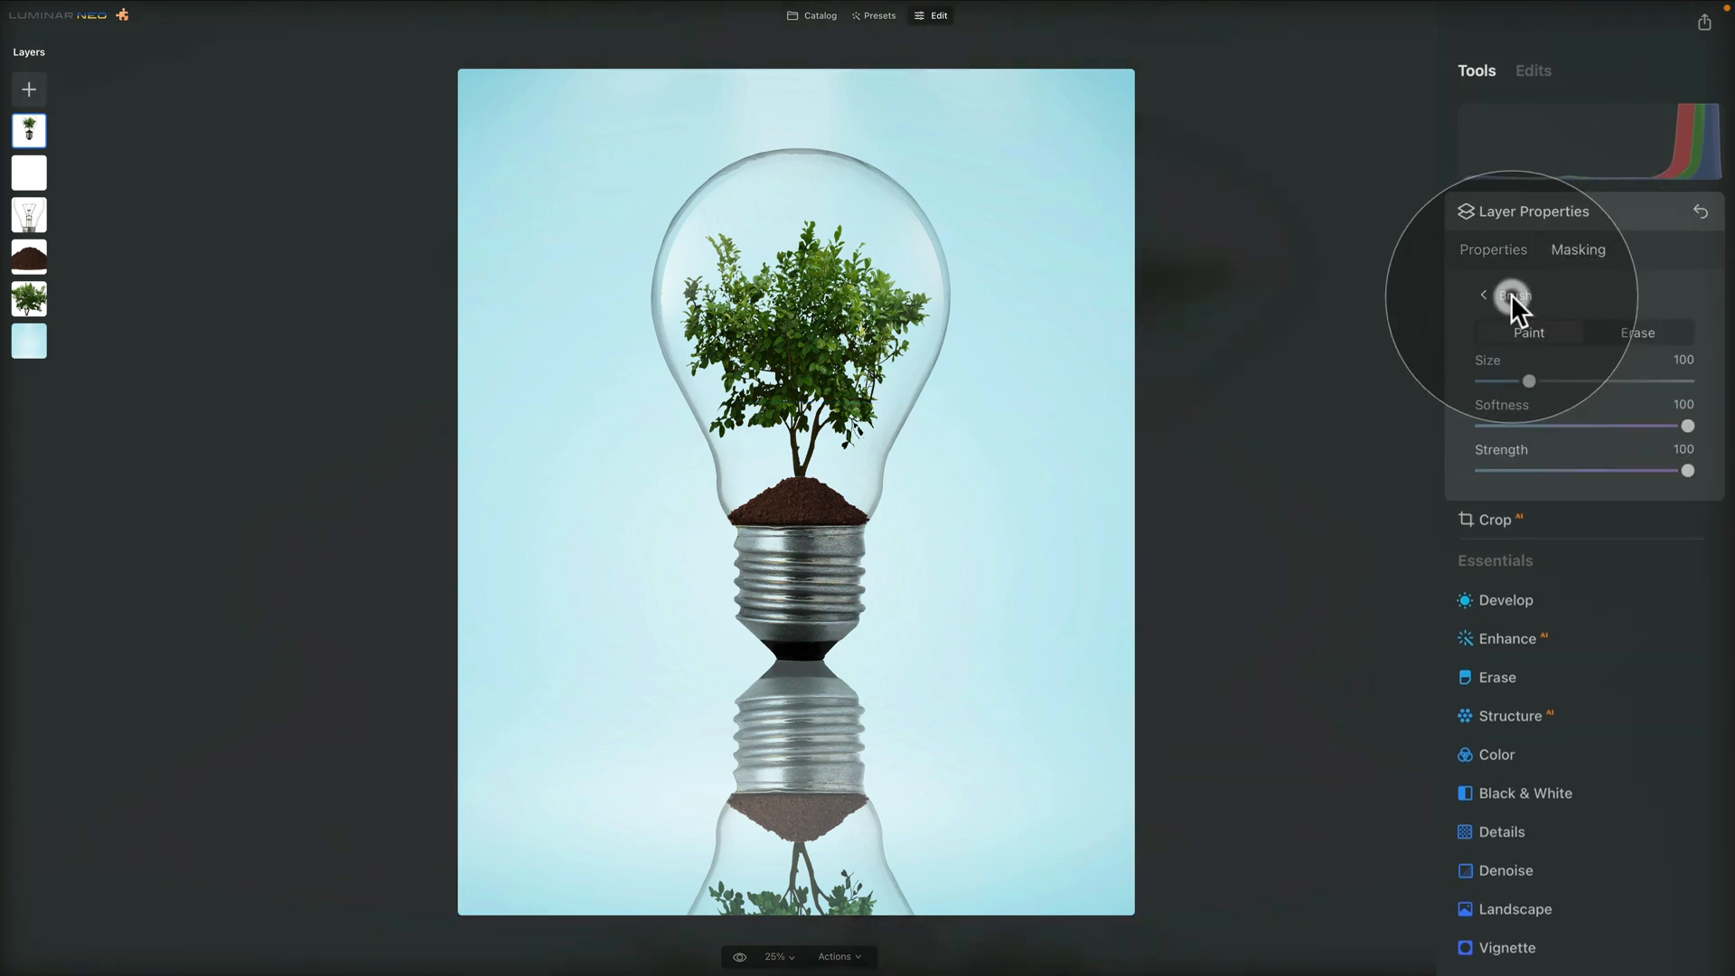
pyautogui.moveTo(1541, 380); pyautogui.dragTo(1675, 381)
pyautogui.click(1645, 334)
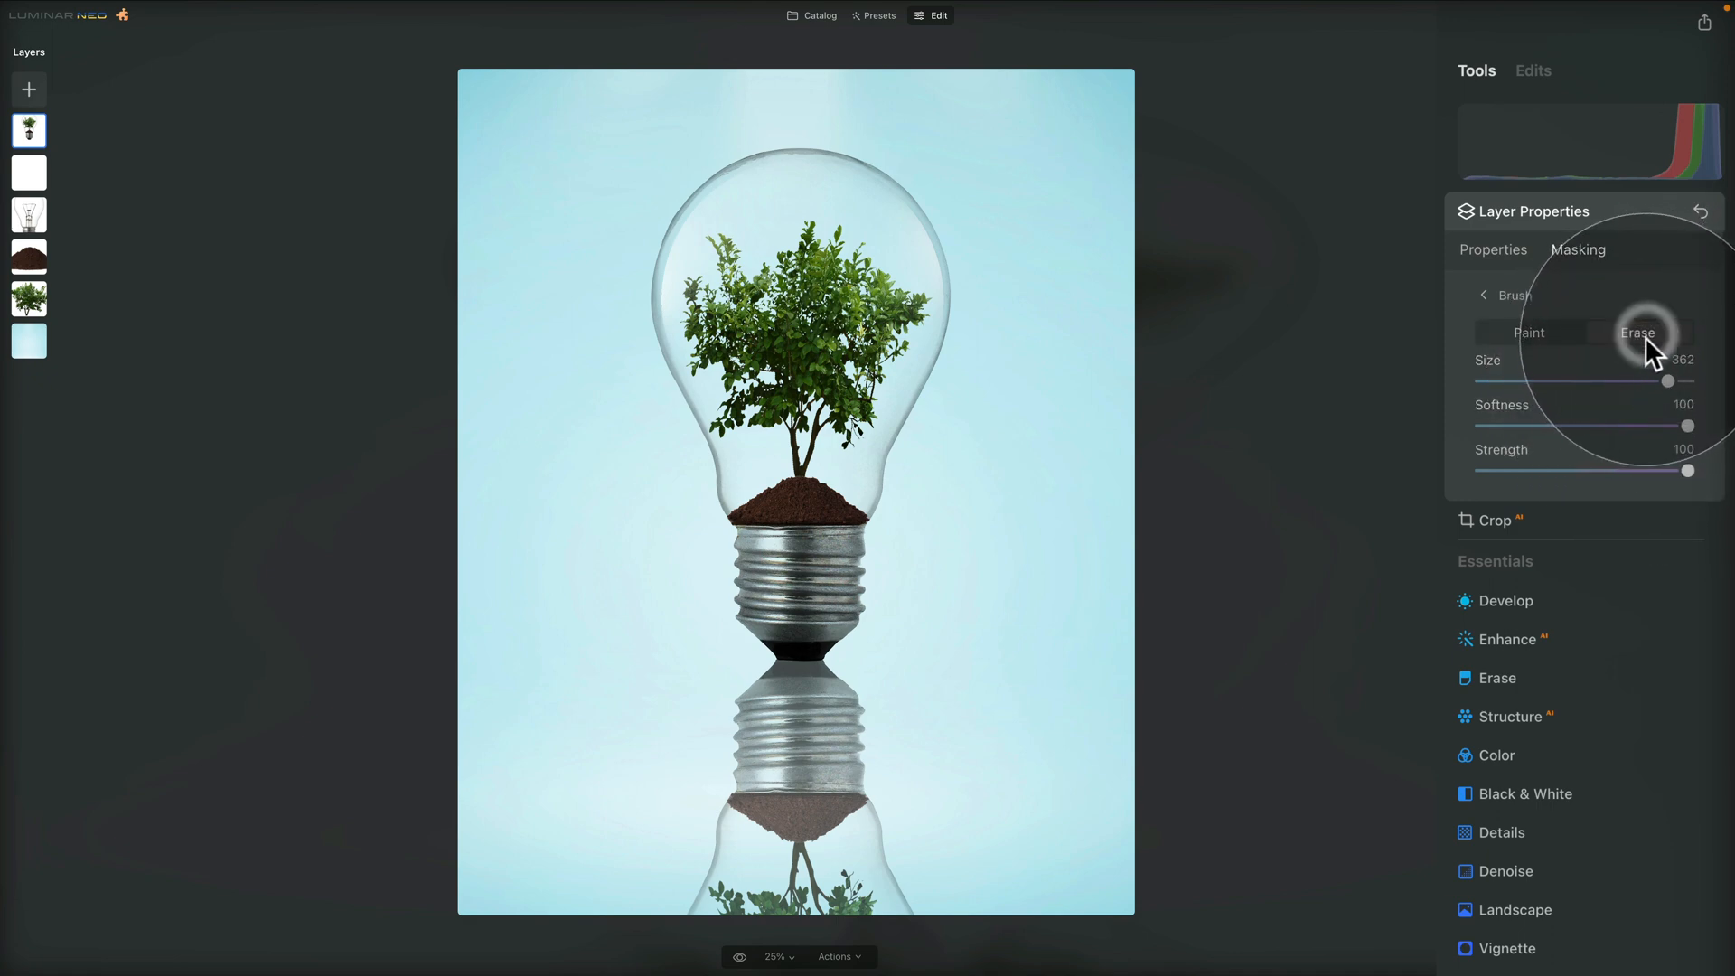
pyautogui.click(1524, 471)
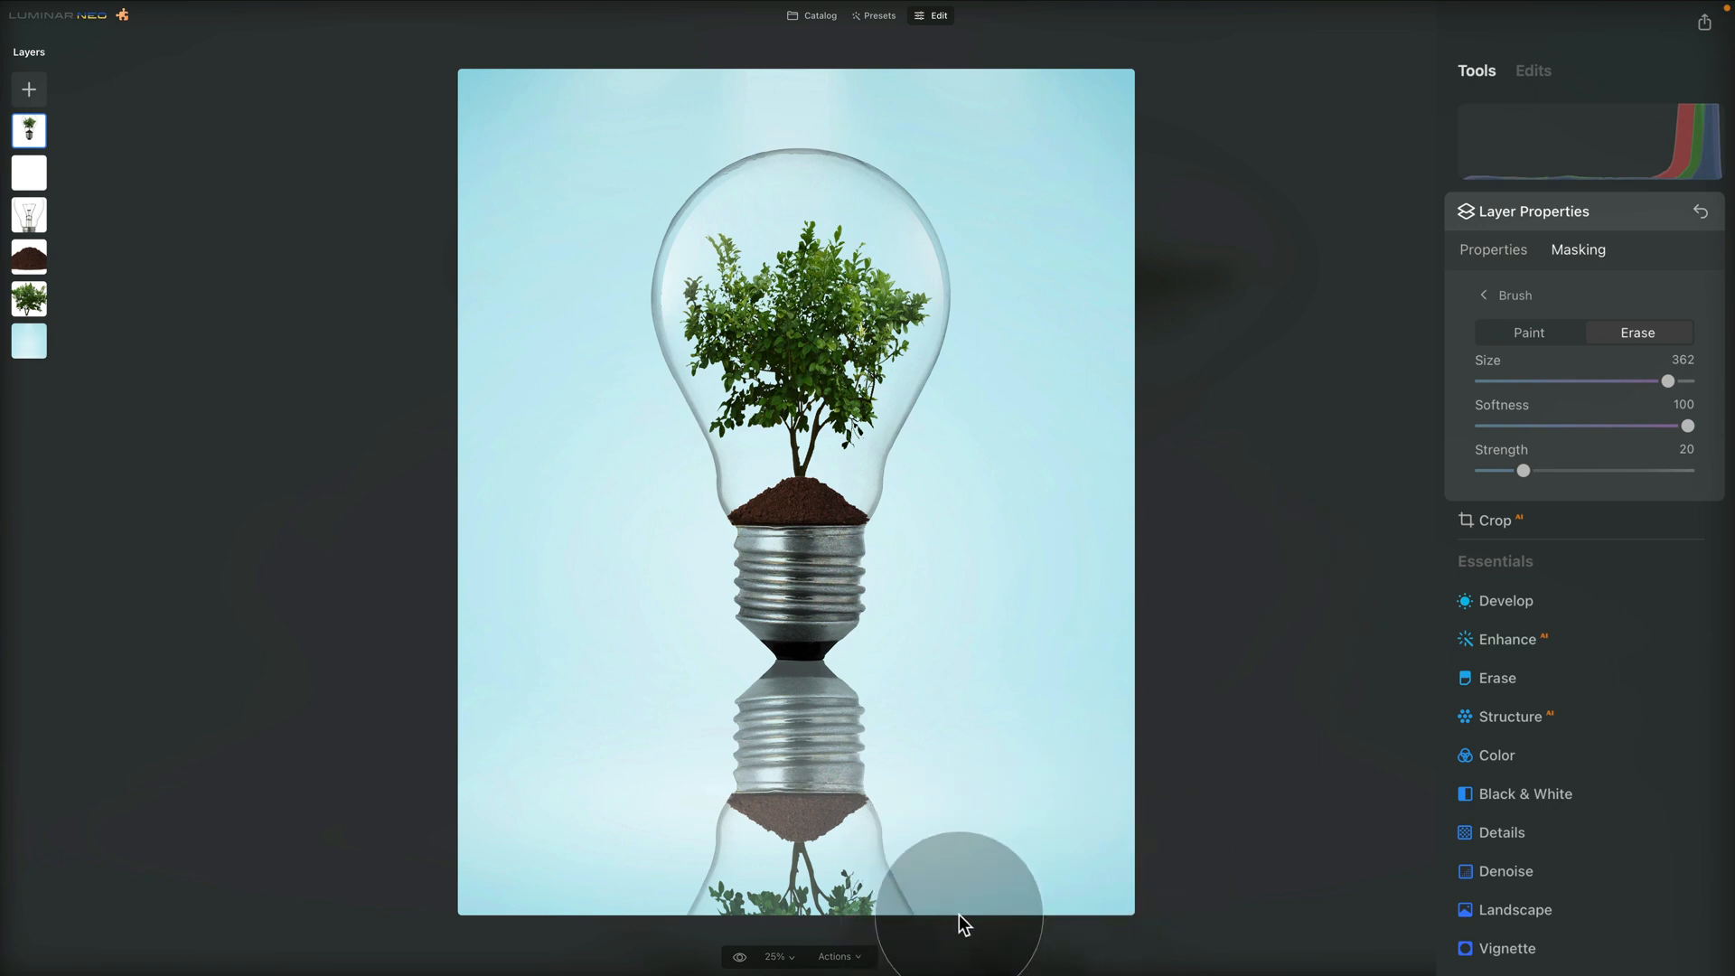
pyautogui.moveTo(932, 916)
pyautogui.mouseDown()
pyautogui.moveTo(722, 913)
pyautogui.moveTo(902, 914)
pyautogui.moveTo(713, 892)
pyautogui.moveTo(990, 893)
pyautogui.moveTo(715, 888)
pyautogui.moveTo(1111, 805)
pyautogui.mouseUp()
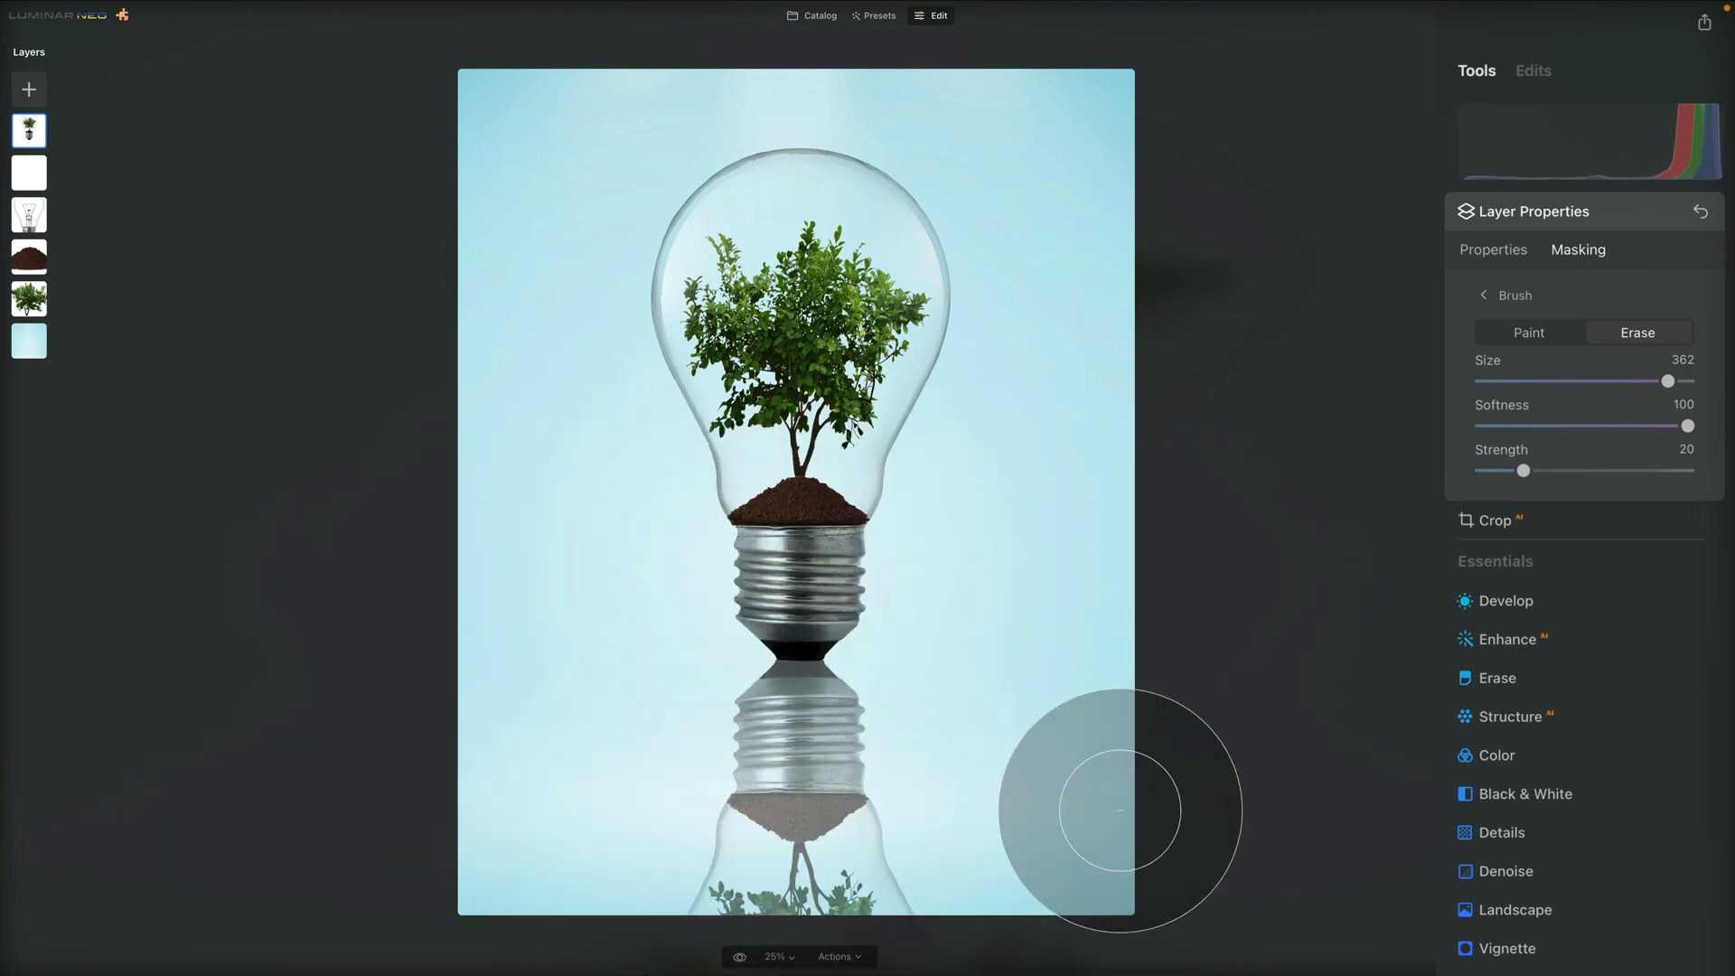
pyautogui.moveTo(898, 844)
pyautogui.mouseDown()
pyautogui.moveTo(709, 913)
pyautogui.moveTo(795, 868)
pyautogui.moveTo(1001, 916)
pyautogui.mouseUp()
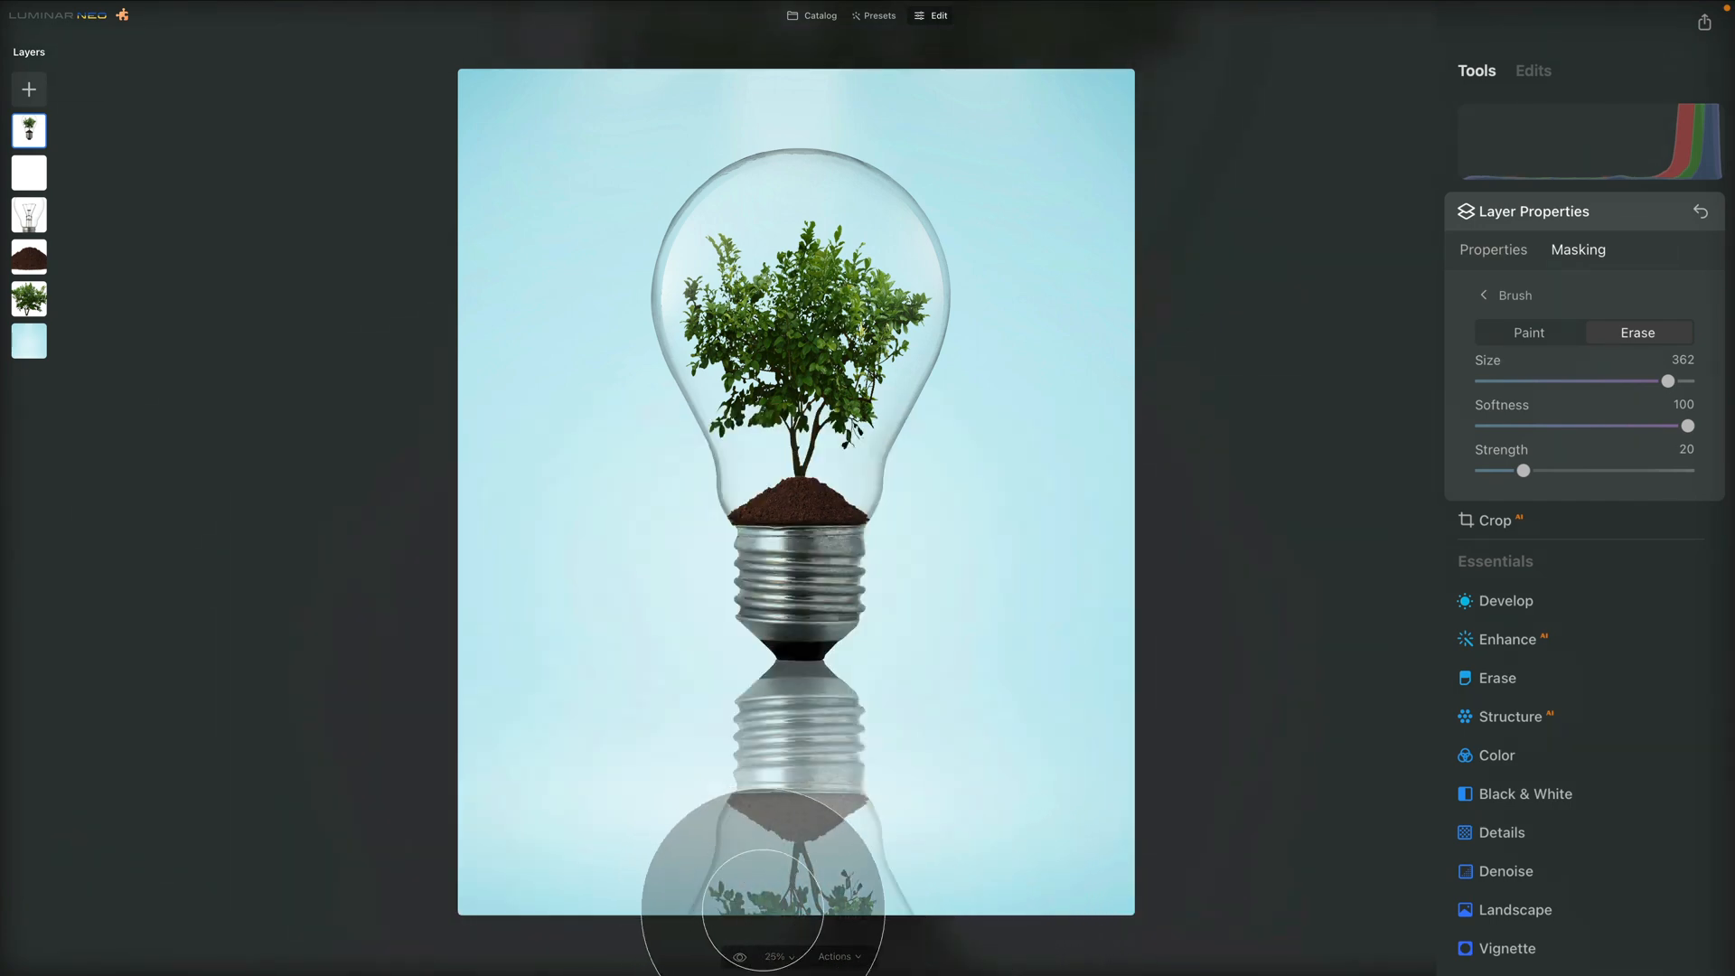
pyautogui.moveTo(759, 871)
pyautogui.mouseDown()
pyautogui.moveTo(870, 966)
pyautogui.moveTo(793, 948)
pyautogui.moveTo(869, 938)
pyautogui.mouseUp()
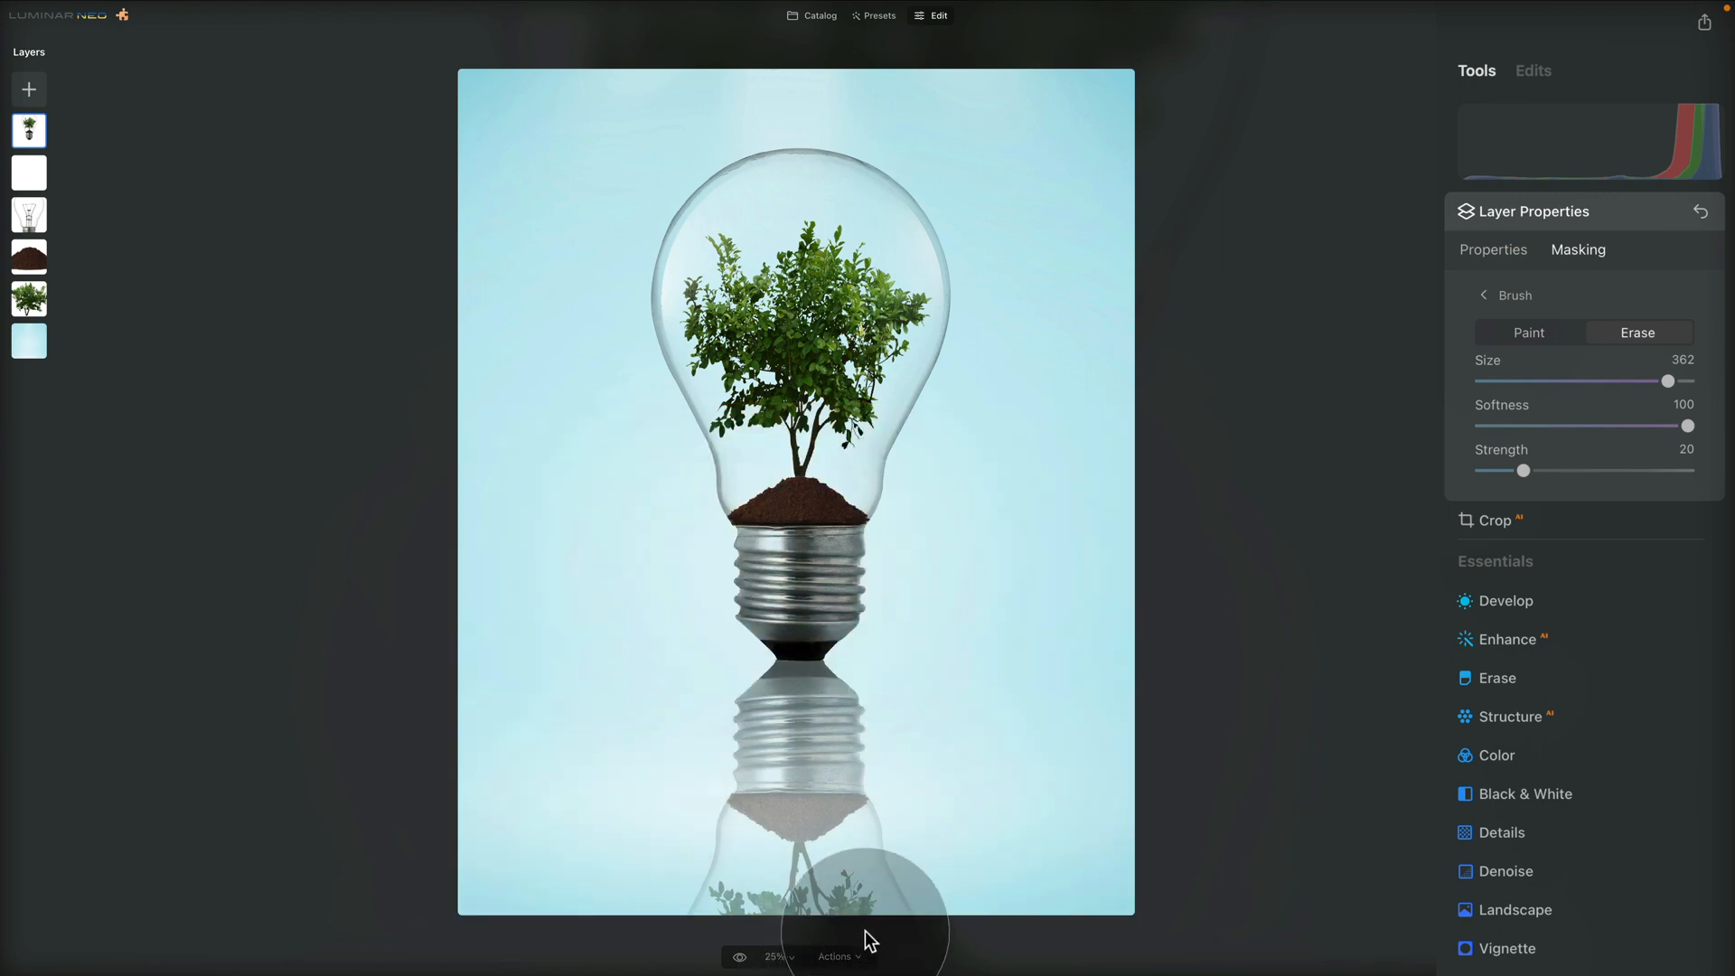
pyautogui.moveTo(736, 926)
pyautogui.mouseDown()
pyautogui.moveTo(1204, 972)
pyautogui.moveTo(1151, 930)
pyautogui.mouseUp()
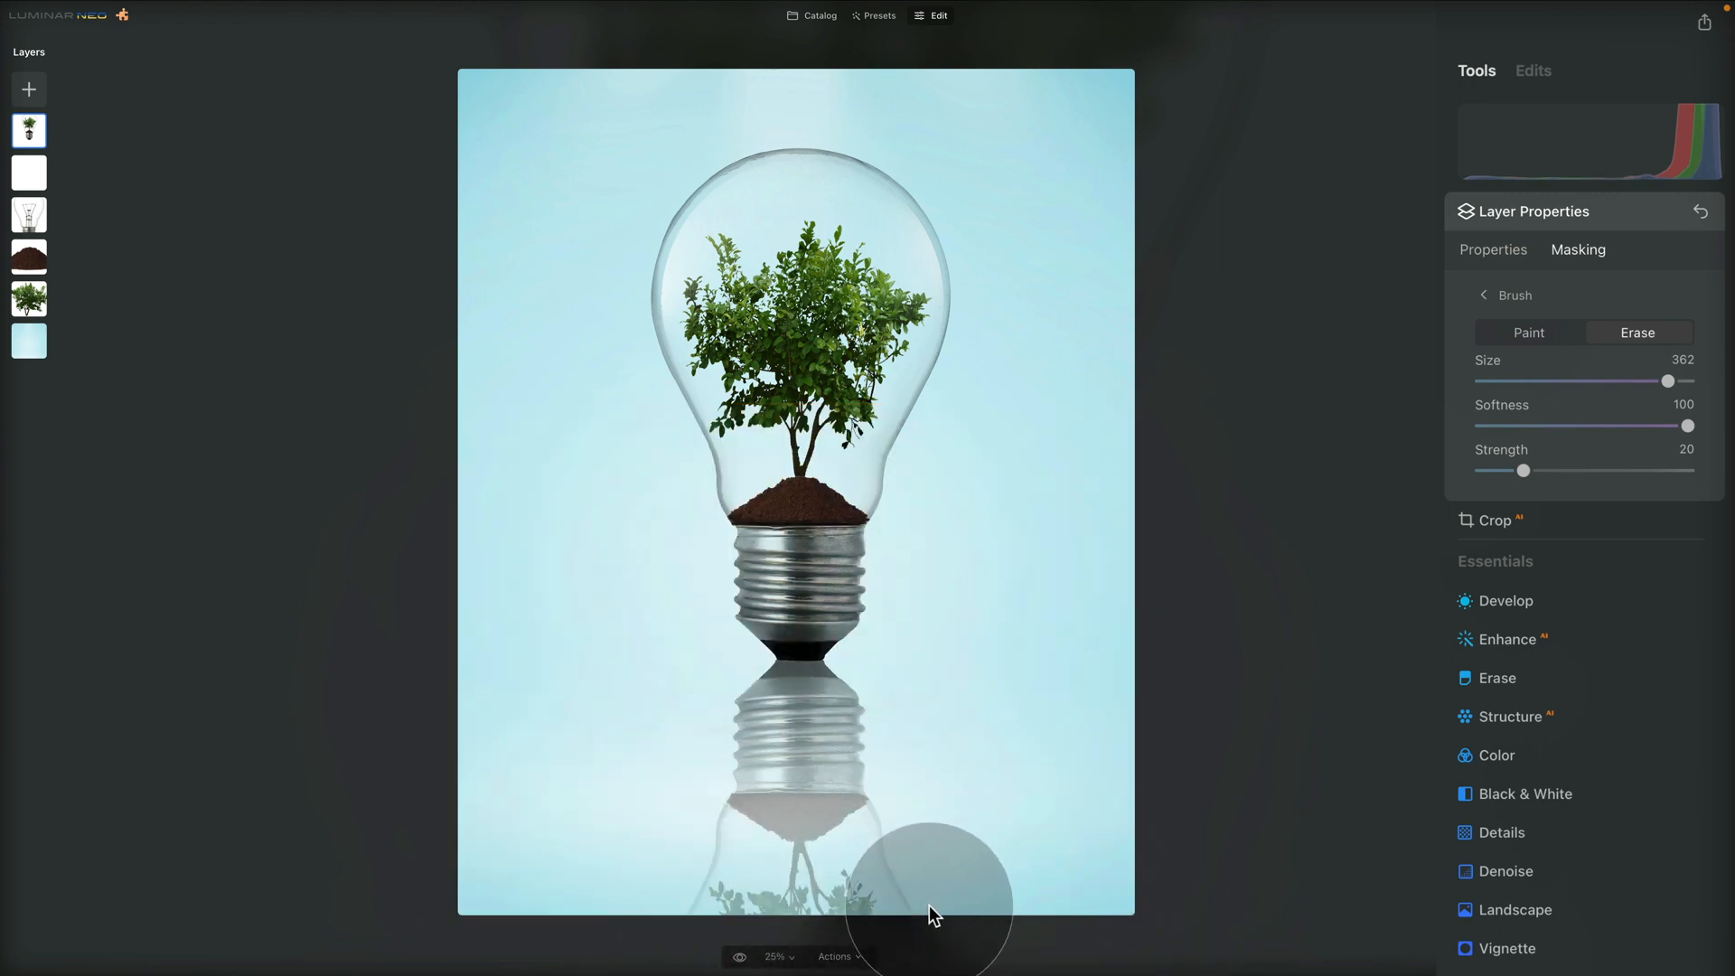
pyautogui.moveTo(788, 903)
pyautogui.mouseDown()
pyautogui.moveTo(848, 941)
pyautogui.moveTo(682, 926)
pyautogui.moveTo(945, 960)
pyautogui.mouseUp()
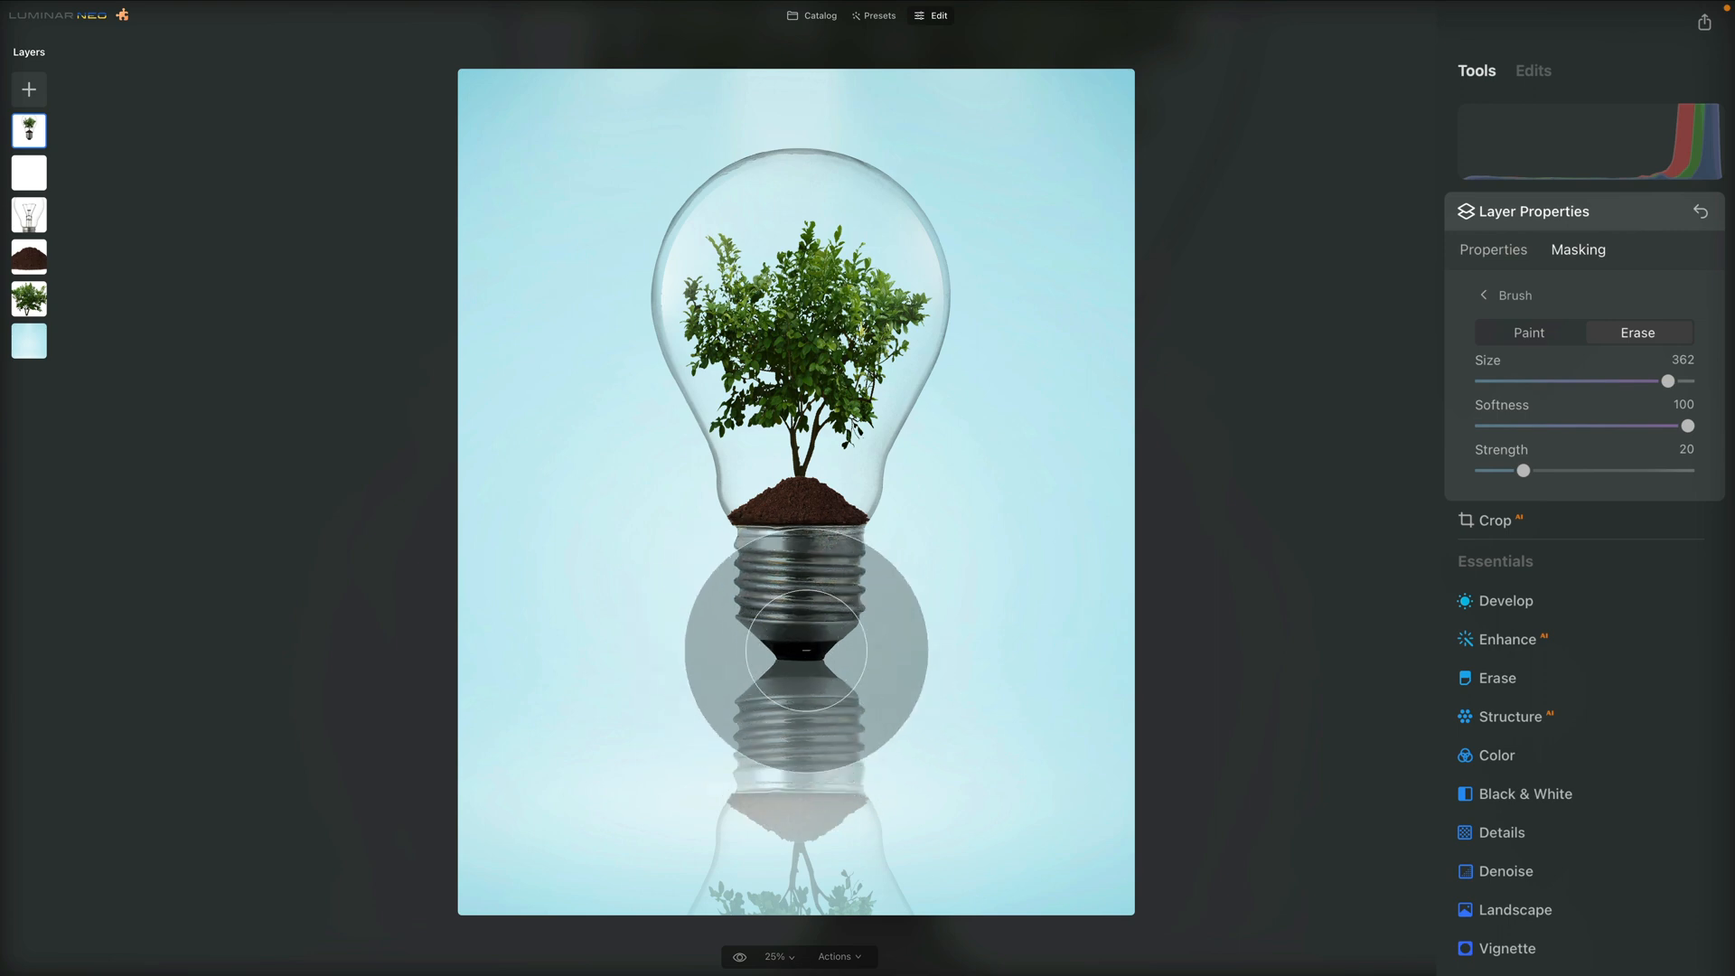
pyautogui.press('[')
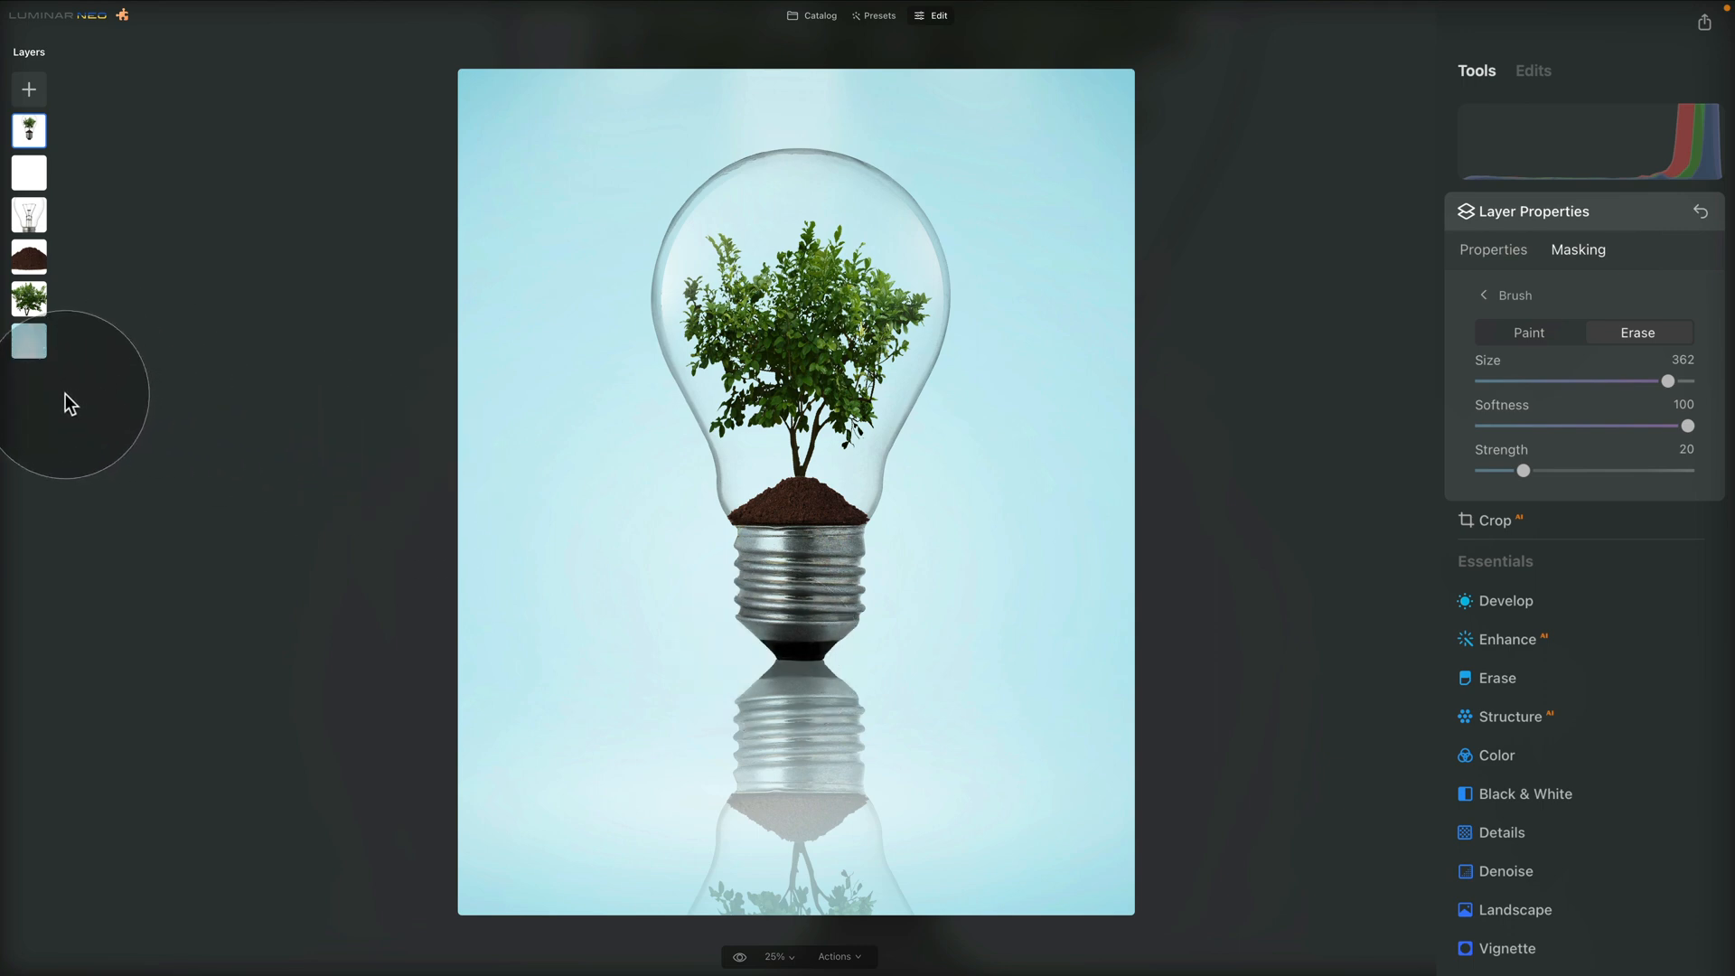
# Add the solid black image as a new layer, scaled down and placed over the bulb bases, at 100 opacity
pyautogui.click(29, 88)
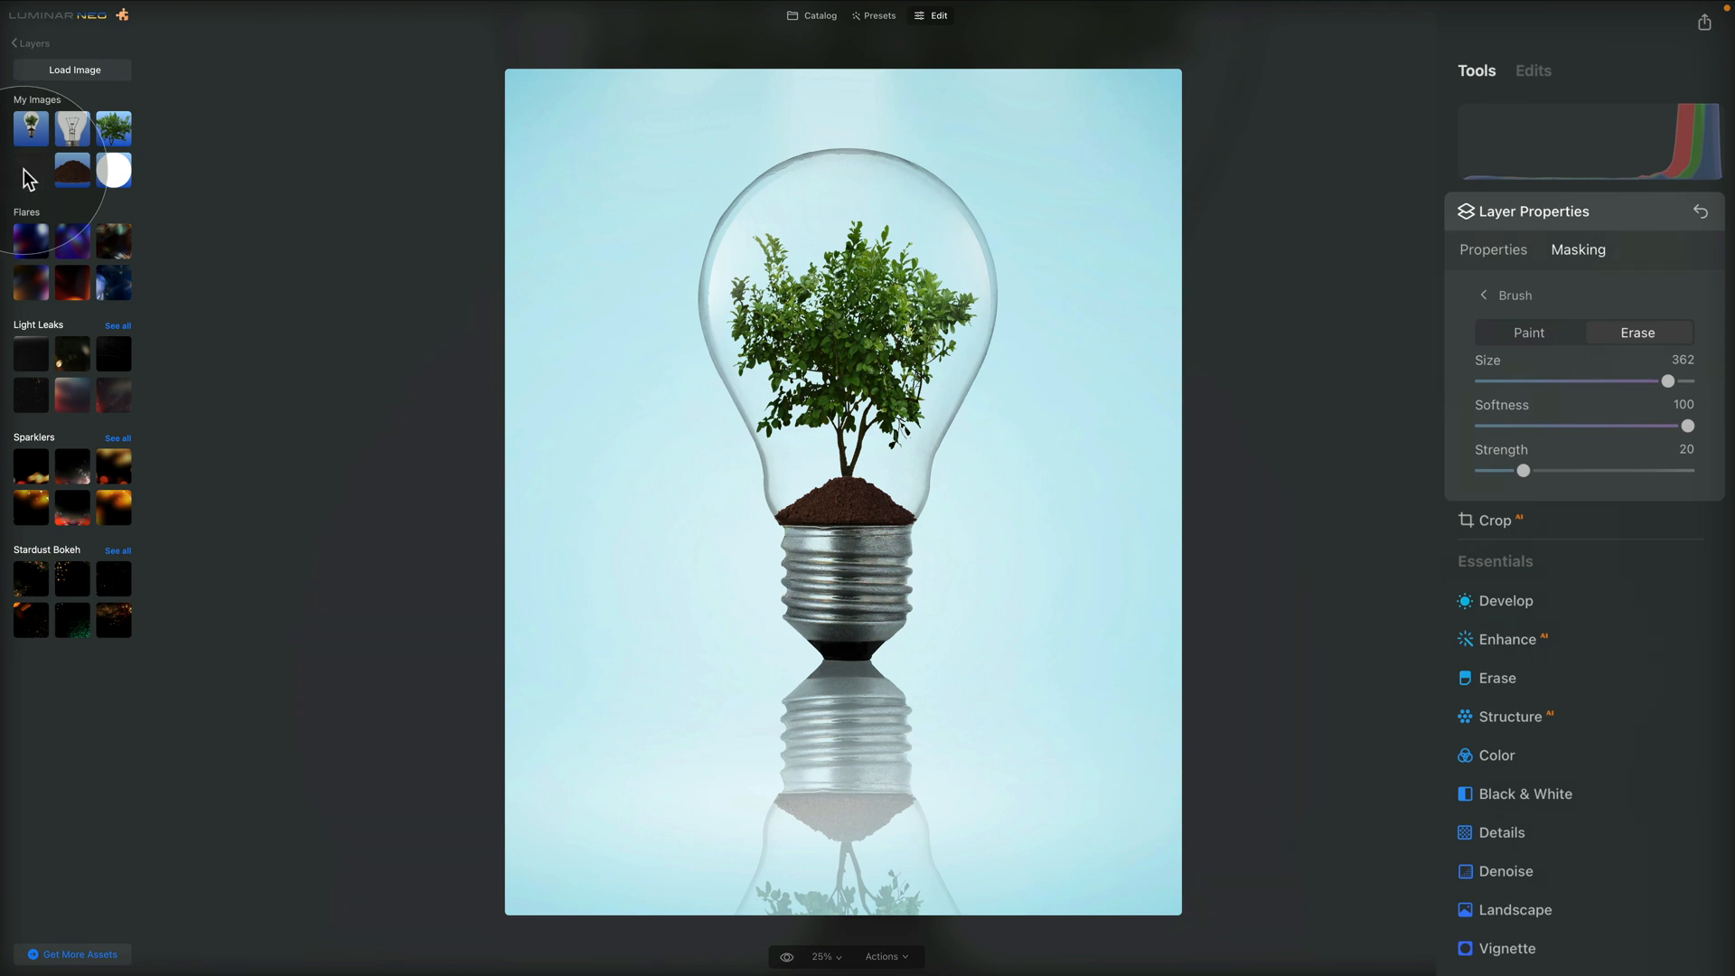
pyautogui.click(28, 172)
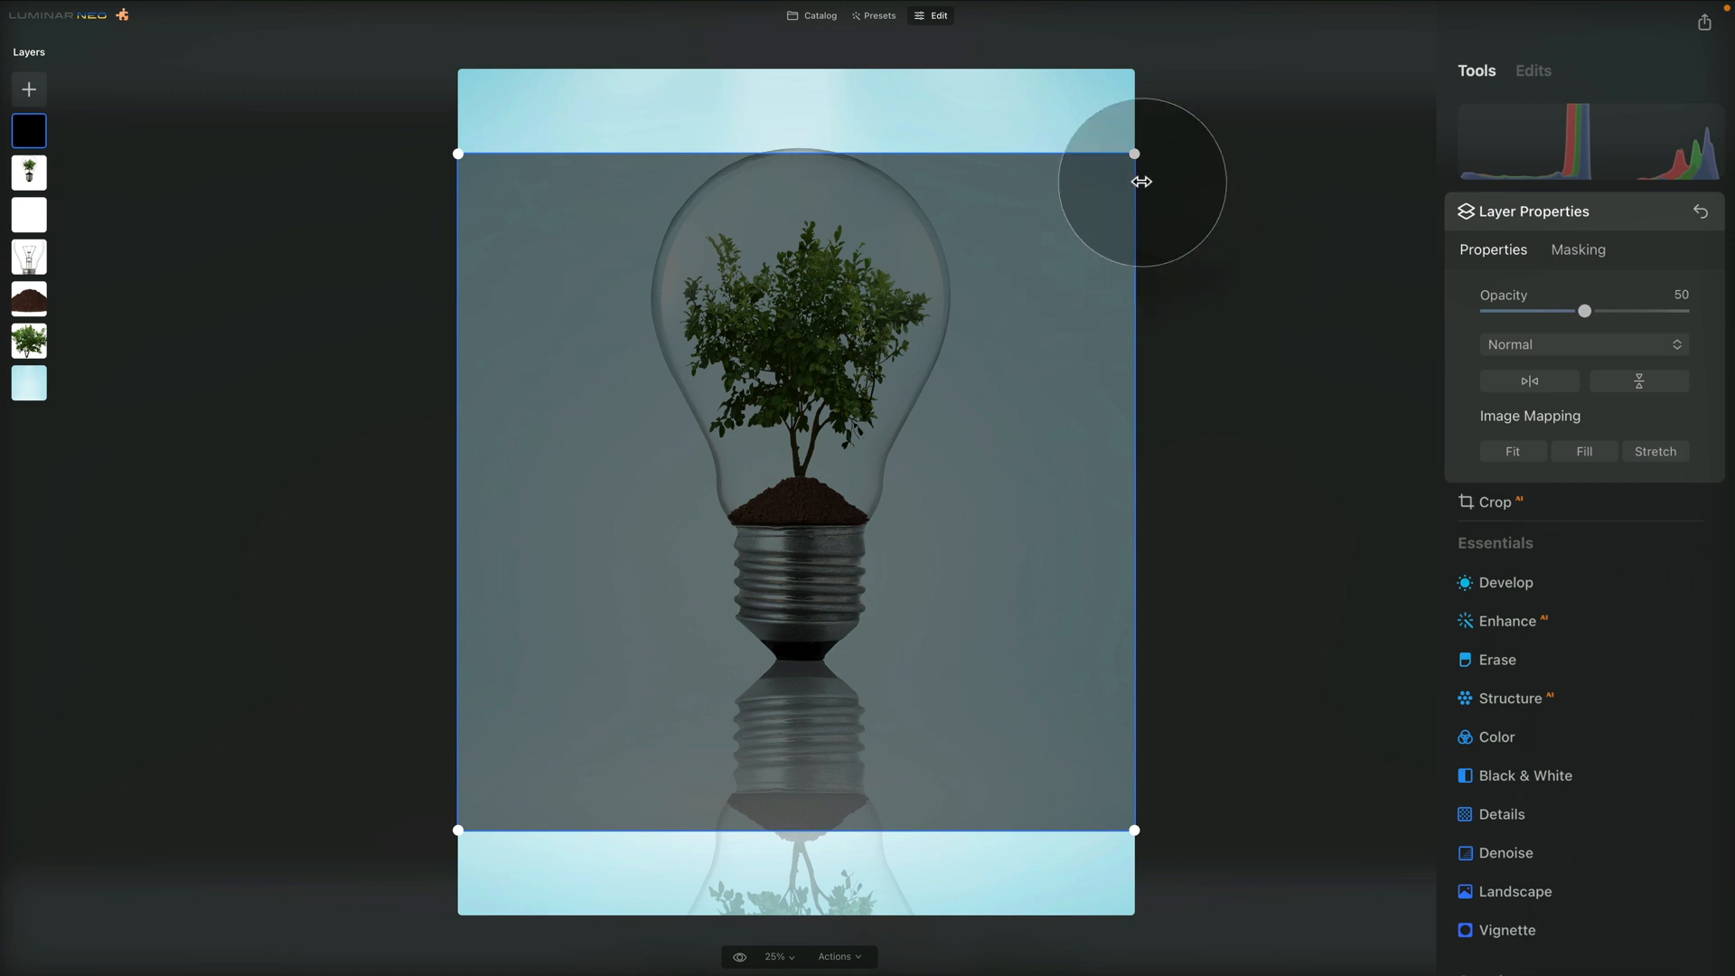
pyautogui.moveTo(1120, 167); pyautogui.dragTo(940, 376)
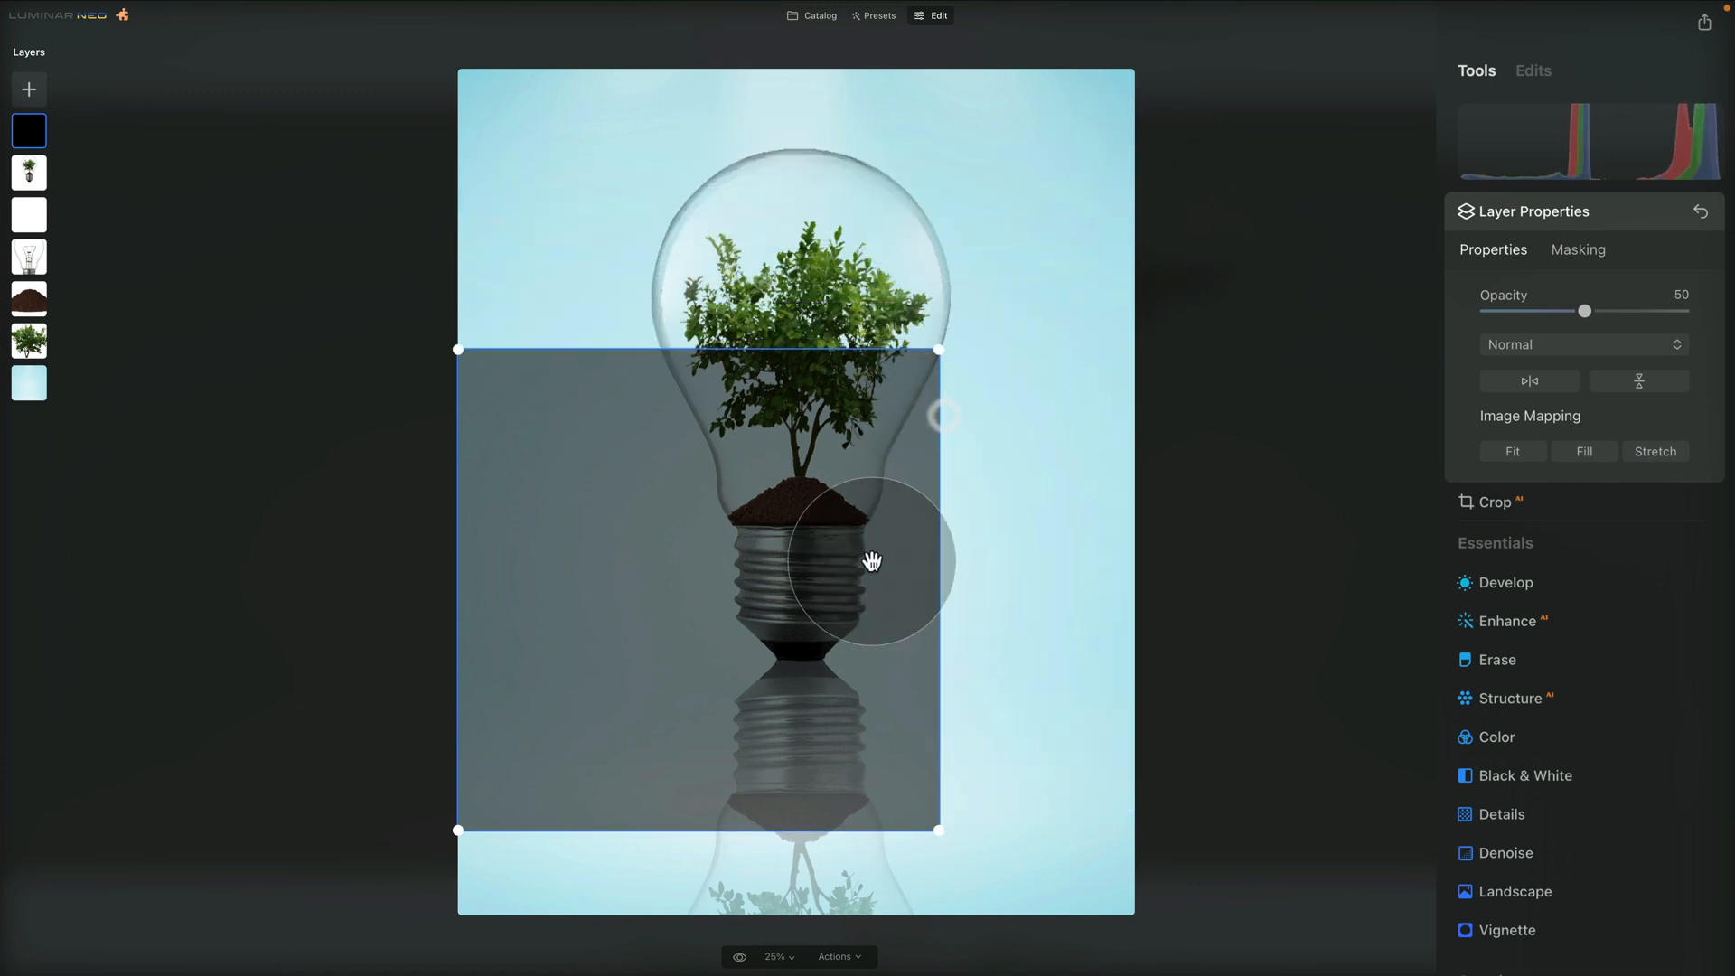
pyautogui.moveTo(831, 554); pyautogui.dragTo(945, 599)
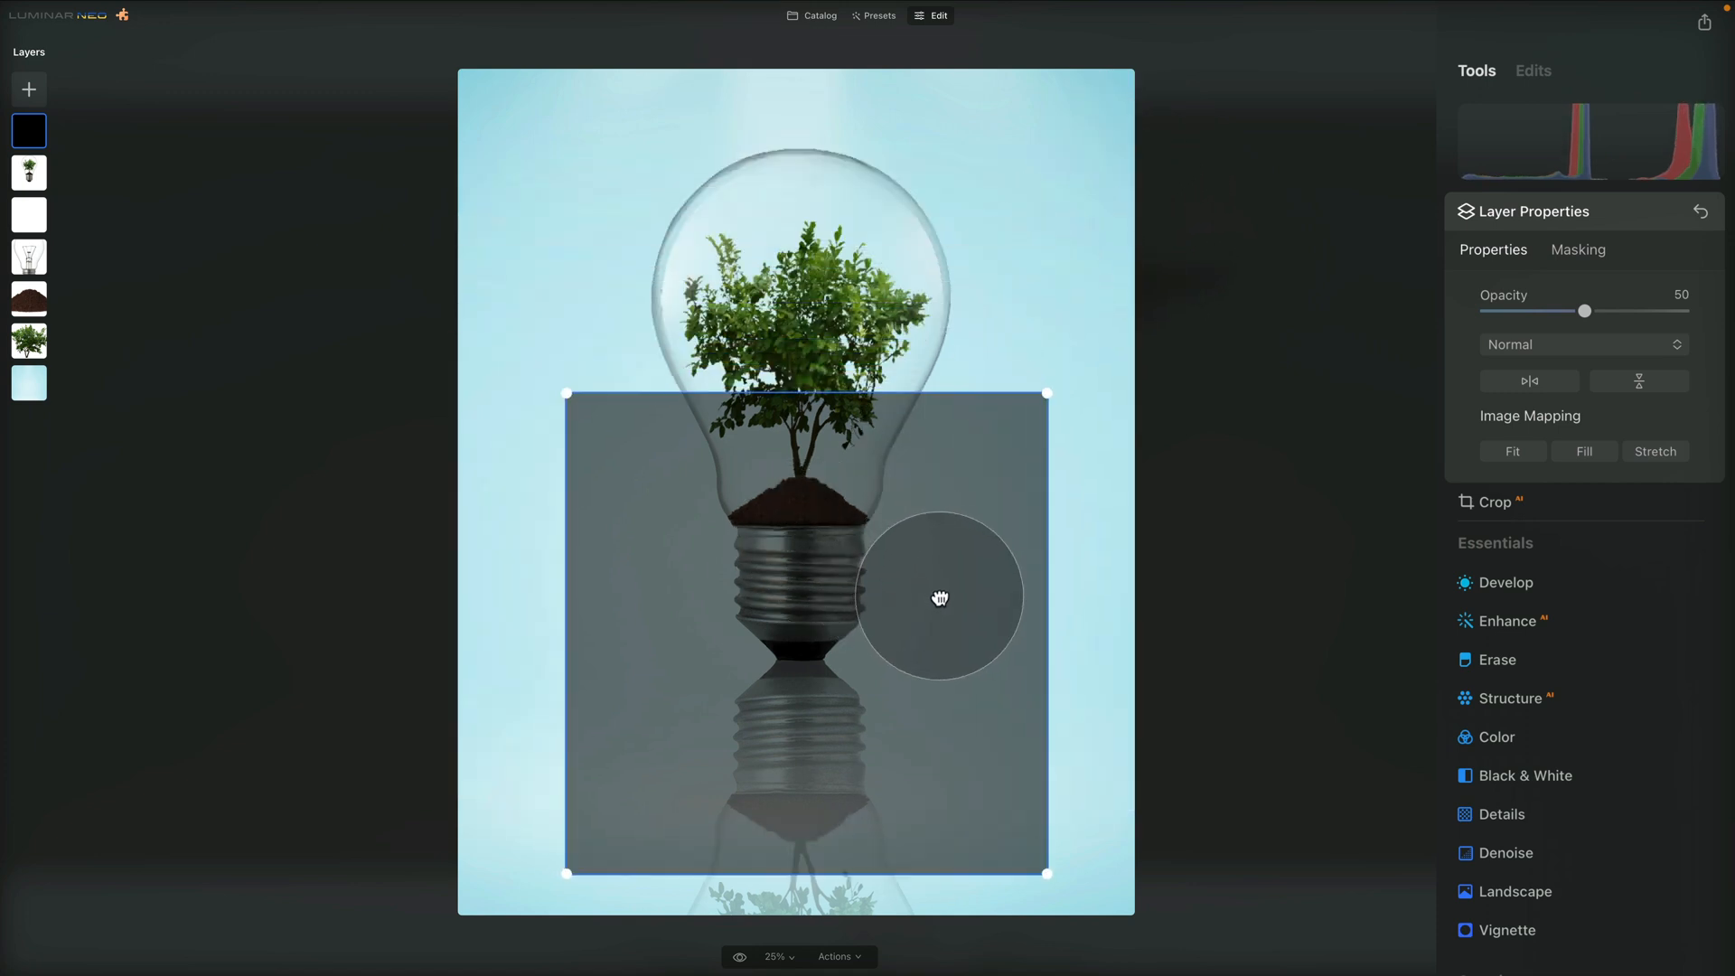
pyautogui.moveTo(1584, 311); pyautogui.dragTo(1685, 311)
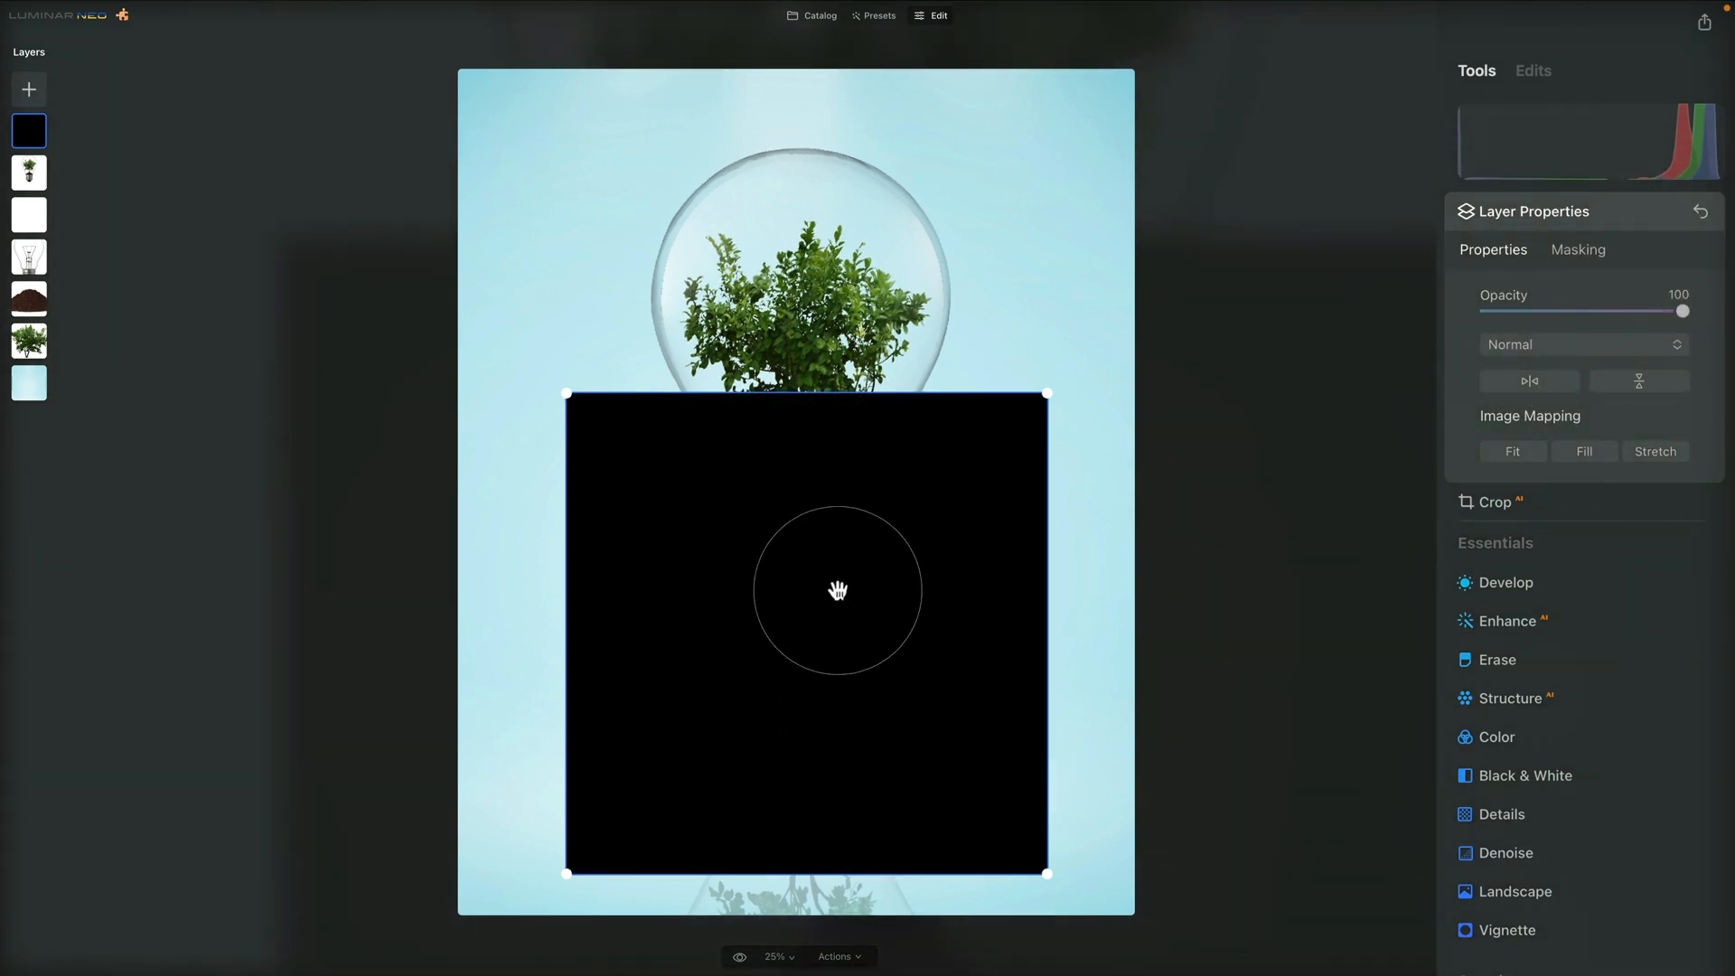
# Draw a radial gradient mask on the black layer and centre it where the two bulb bases meet
pyautogui.click(1578, 249)
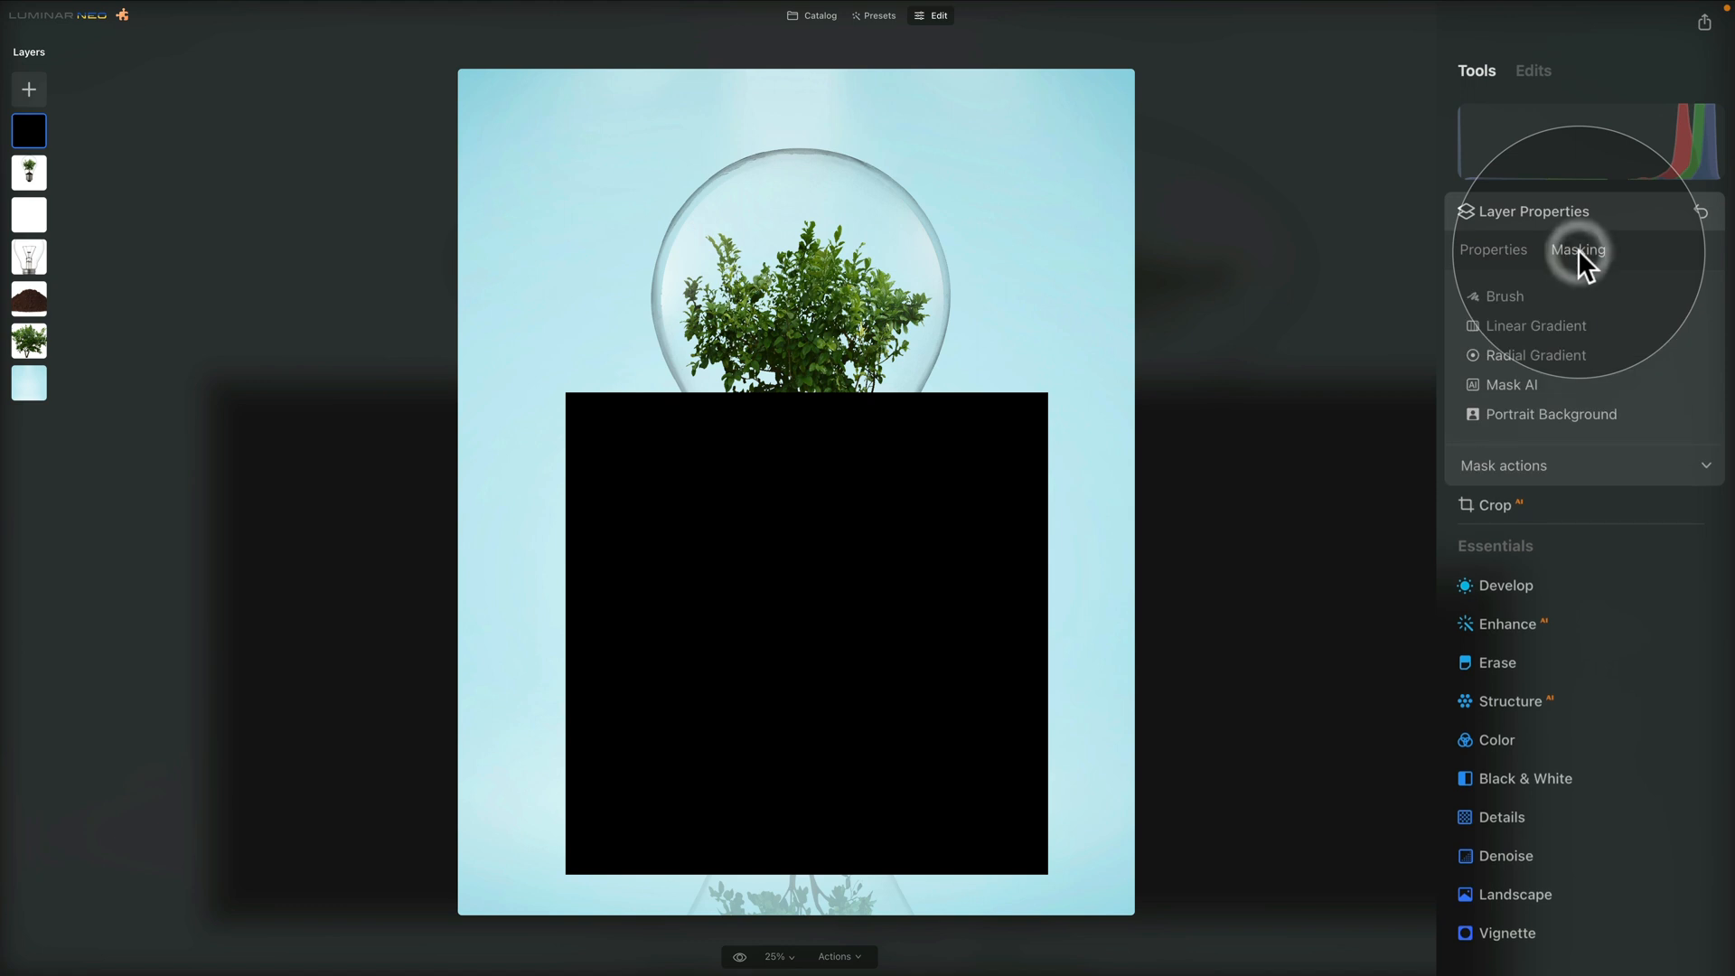
pyautogui.click(1564, 354)
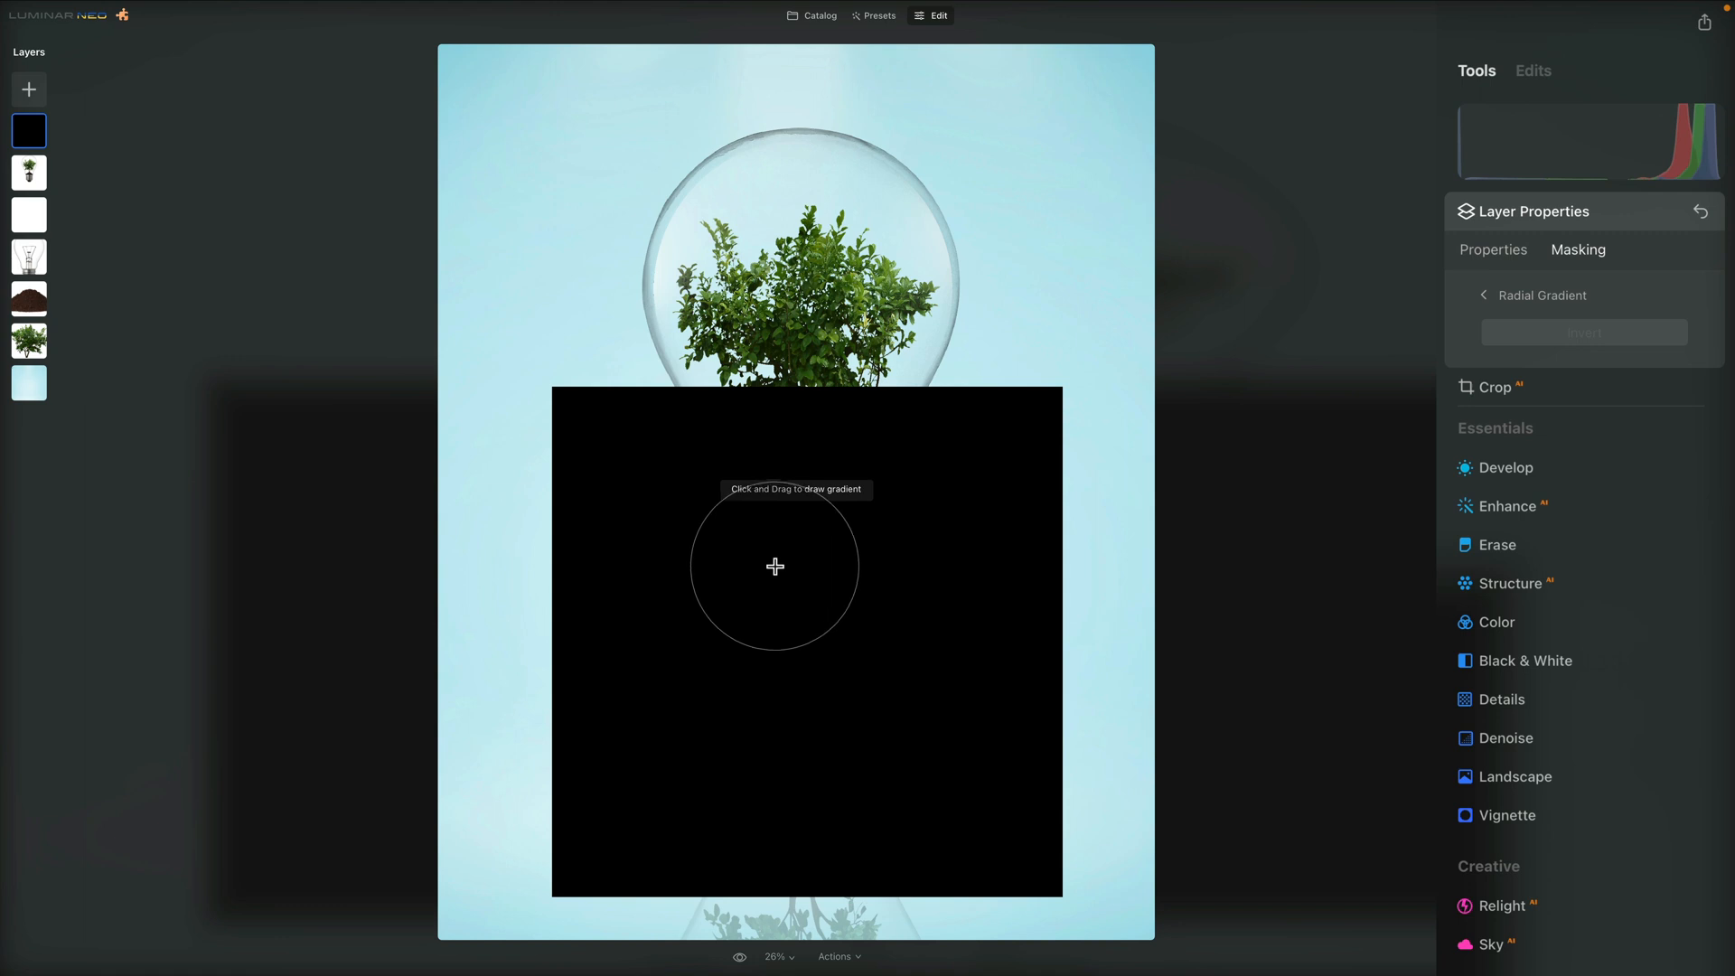
pyautogui.moveTo(768, 561); pyautogui.dragTo(807, 562)
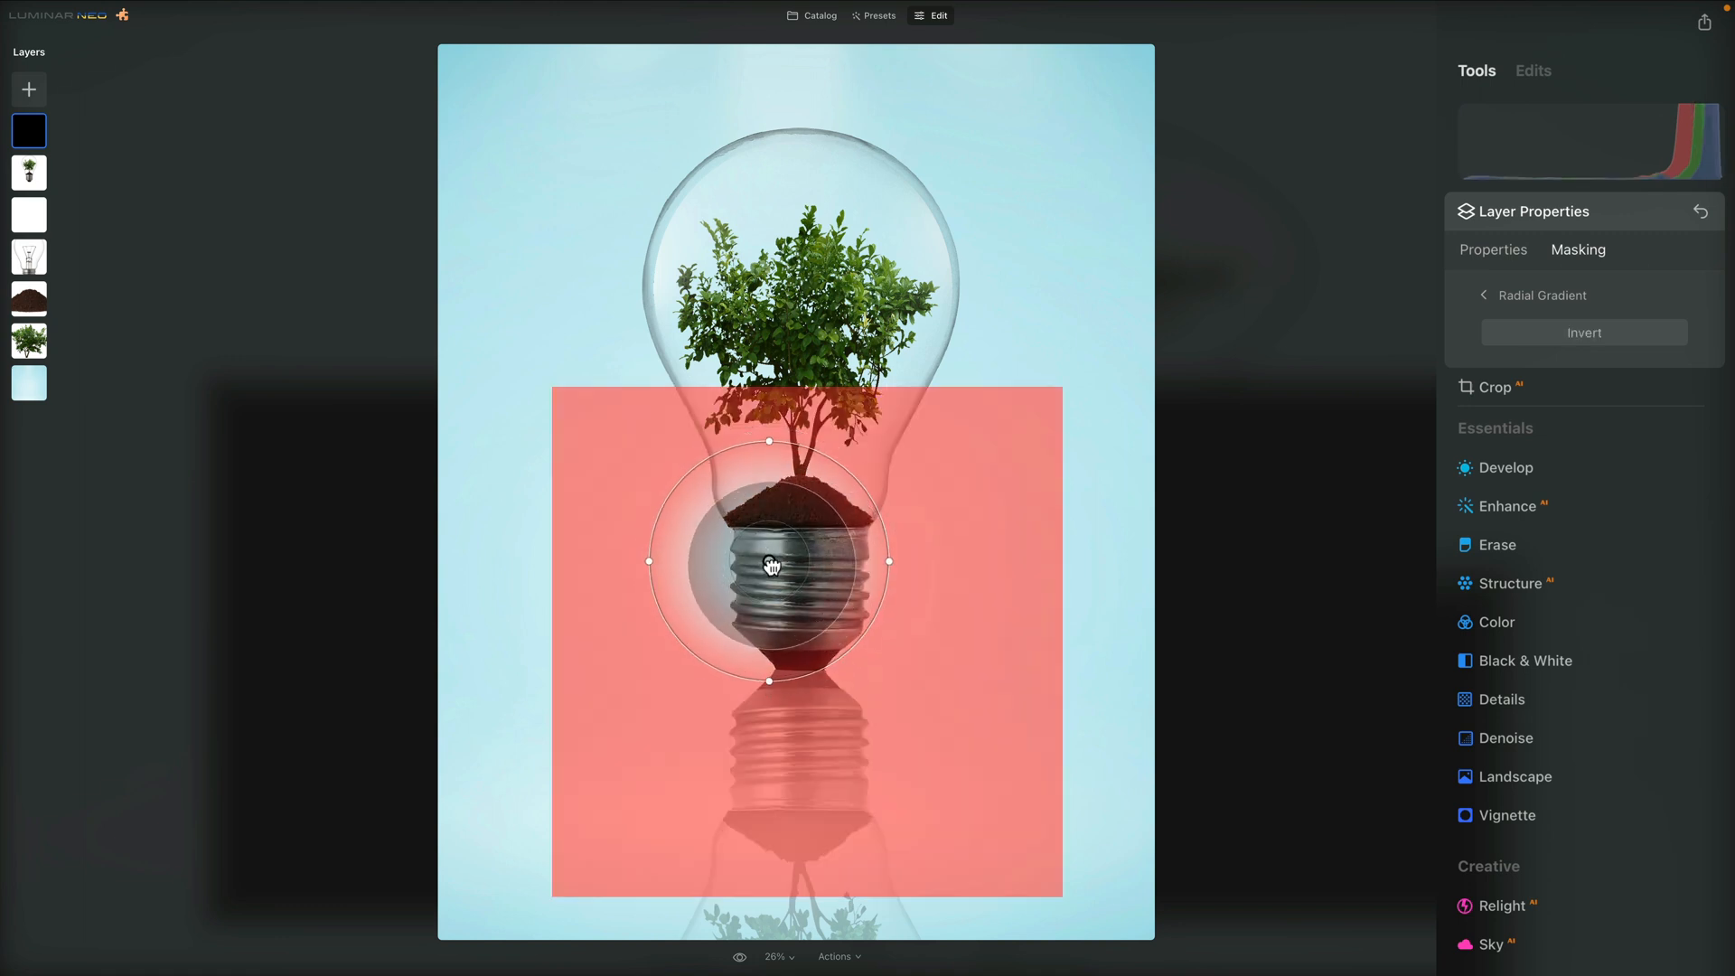
pyautogui.moveTo(771, 565); pyautogui.dragTo(801, 673)
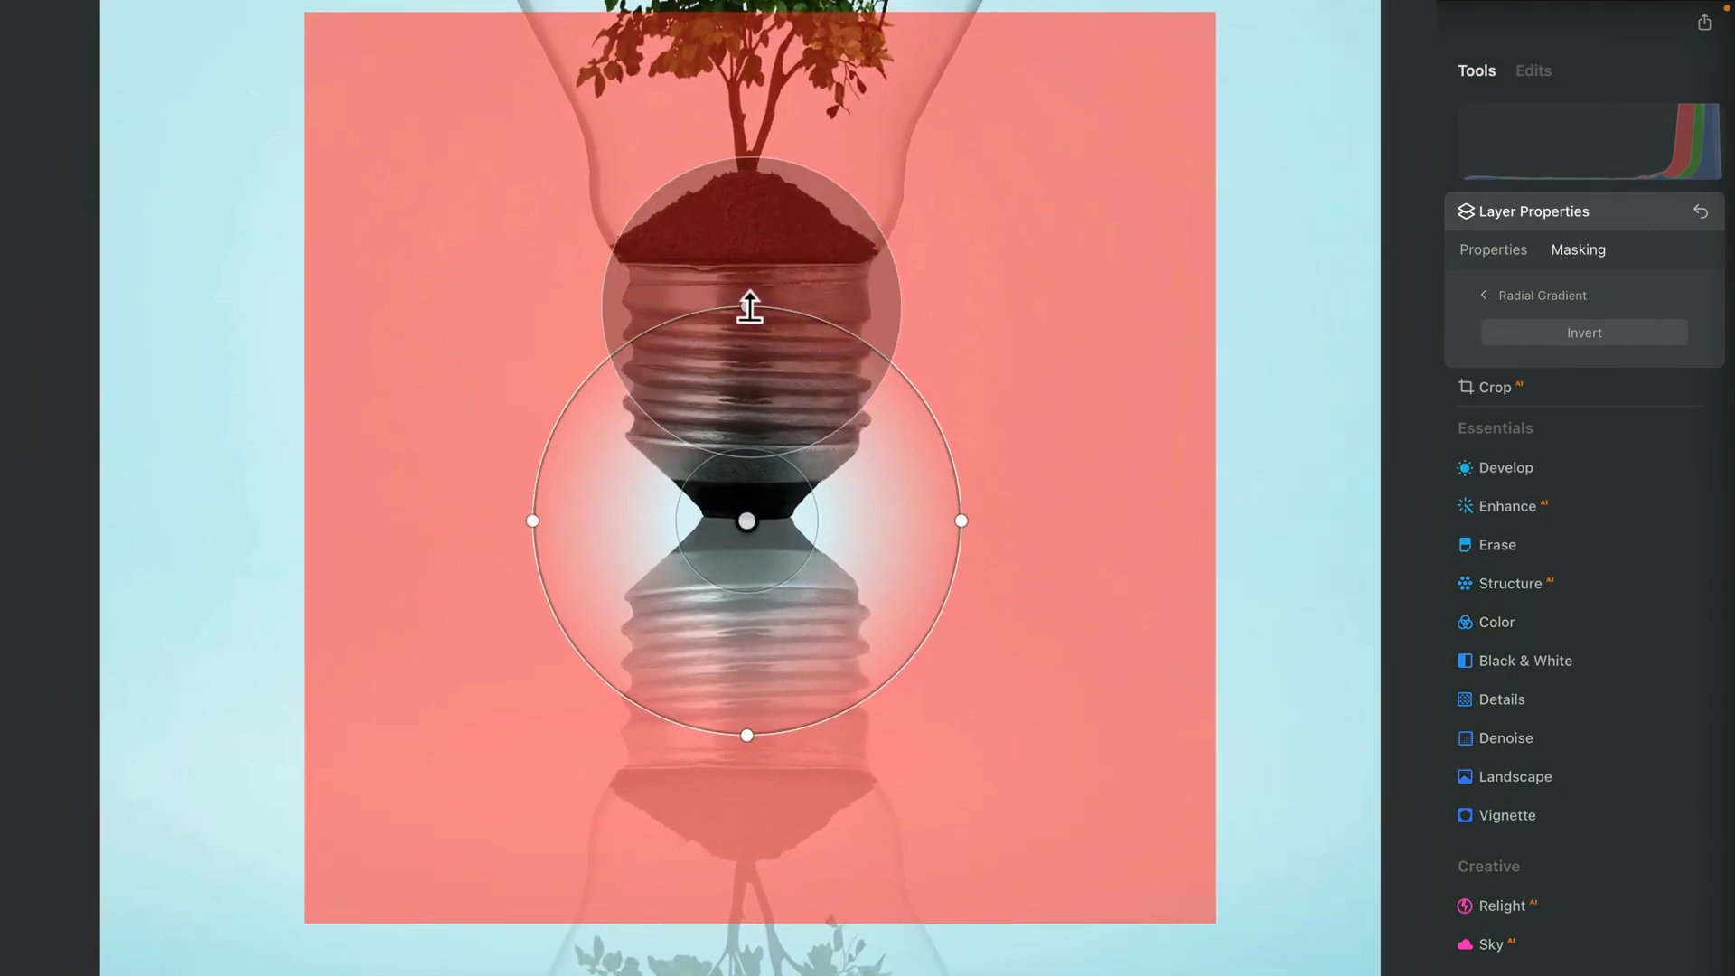
pyautogui.moveTo(800, 554); pyautogui.dragTo(800, 565)
# Squash and narrow the radial gradient into a thin flat ellipse slightly wider than the tip of the bulb base
pyautogui.moveTo(746, 332); pyautogui.dragTo(745, 458)
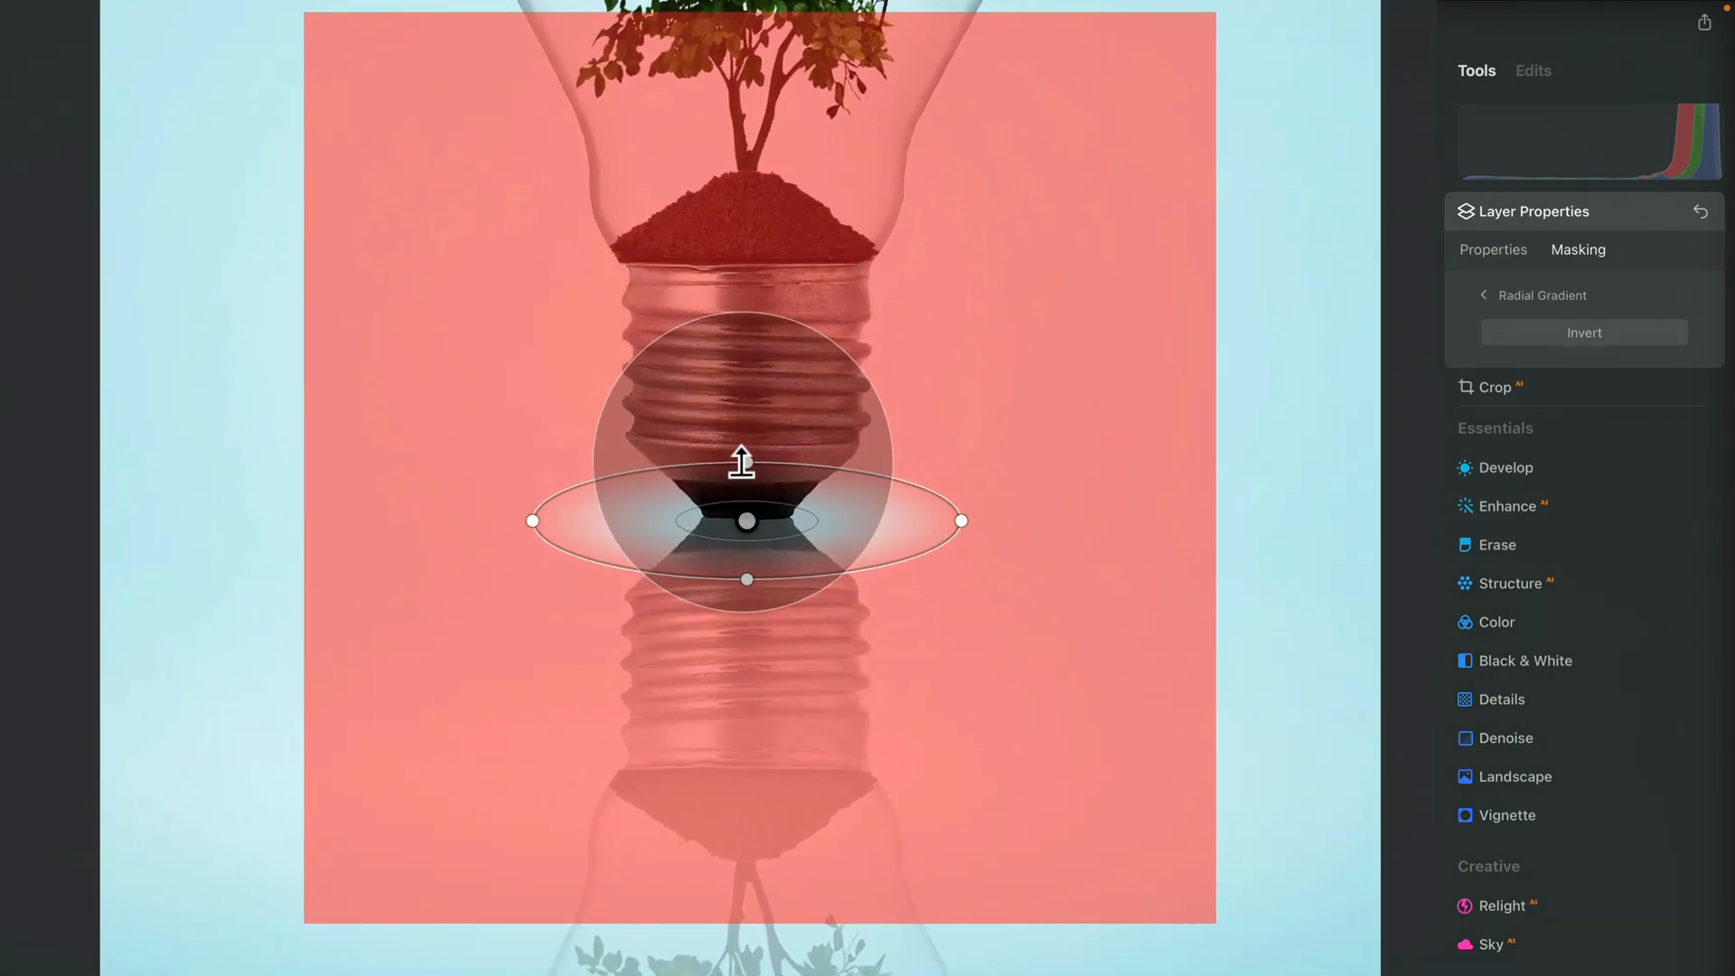
pyautogui.click(542, 522)
pyautogui.moveTo(546, 523); pyautogui.dragTo(645, 522)
pyautogui.moveTo(746, 459); pyautogui.dragTo(748, 497)
pyautogui.moveTo(646, 519); pyautogui.dragTo(660, 520)
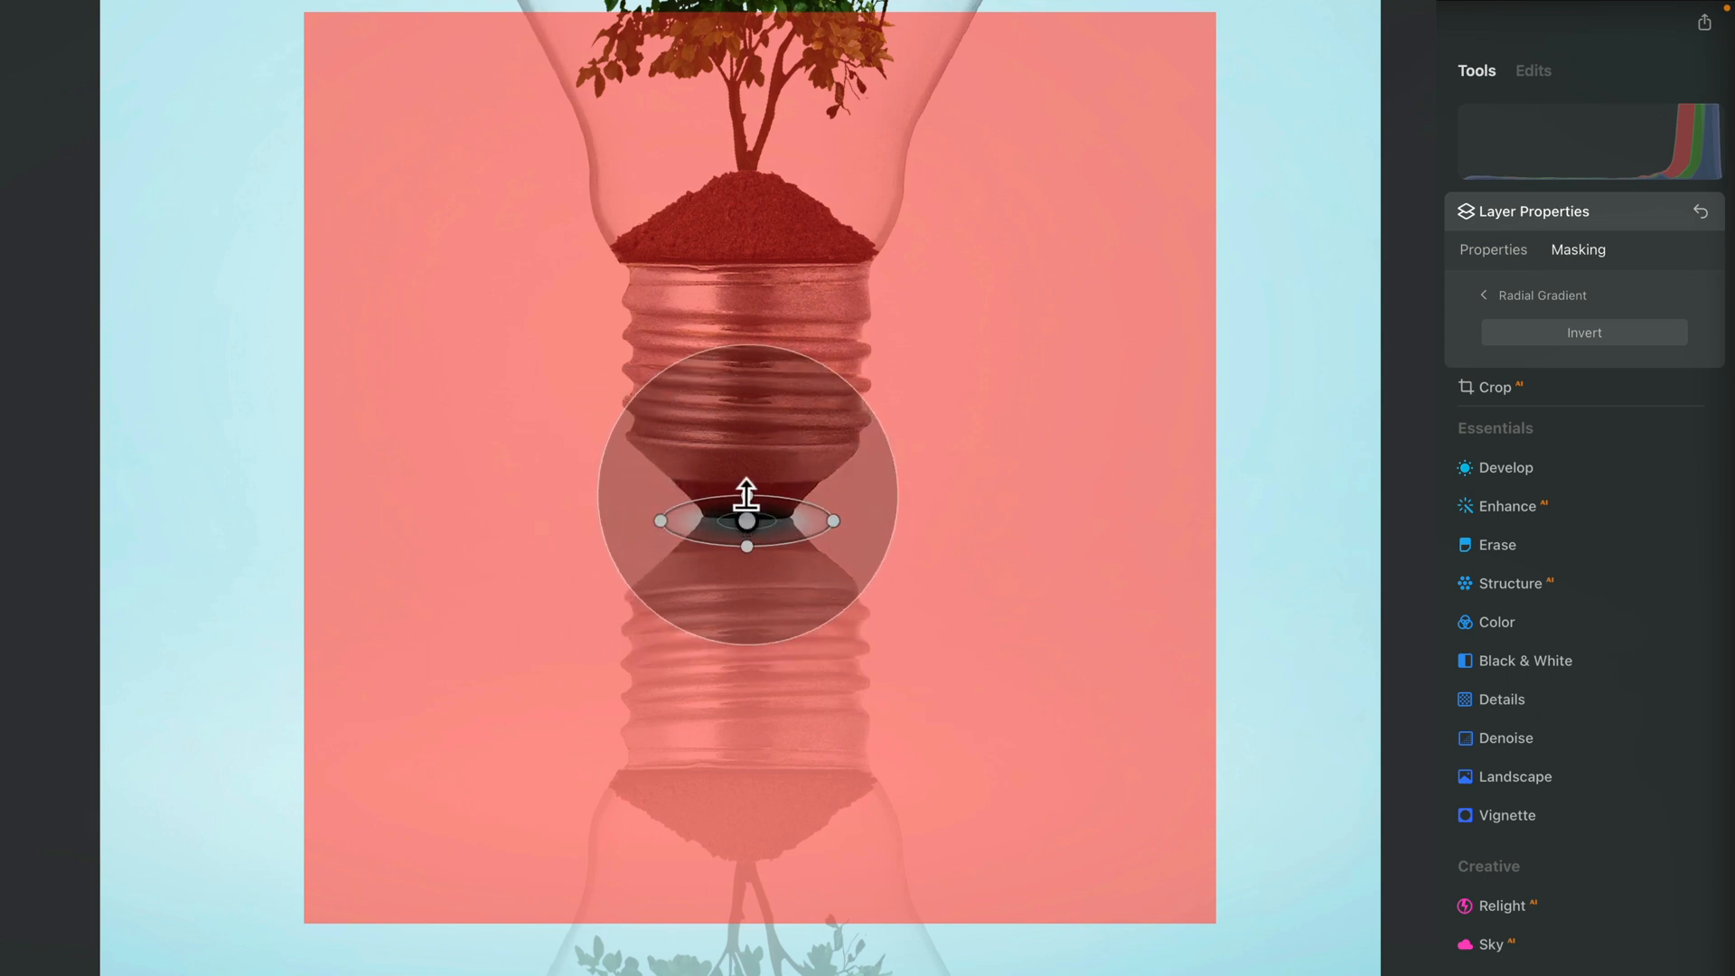
# Narrow the radial gradient ellipse slightly and invert the black layer's mask to leave only a thin contact shadow under the bulb
pyautogui.moveTo(662, 520); pyautogui.dragTo(671, 522)
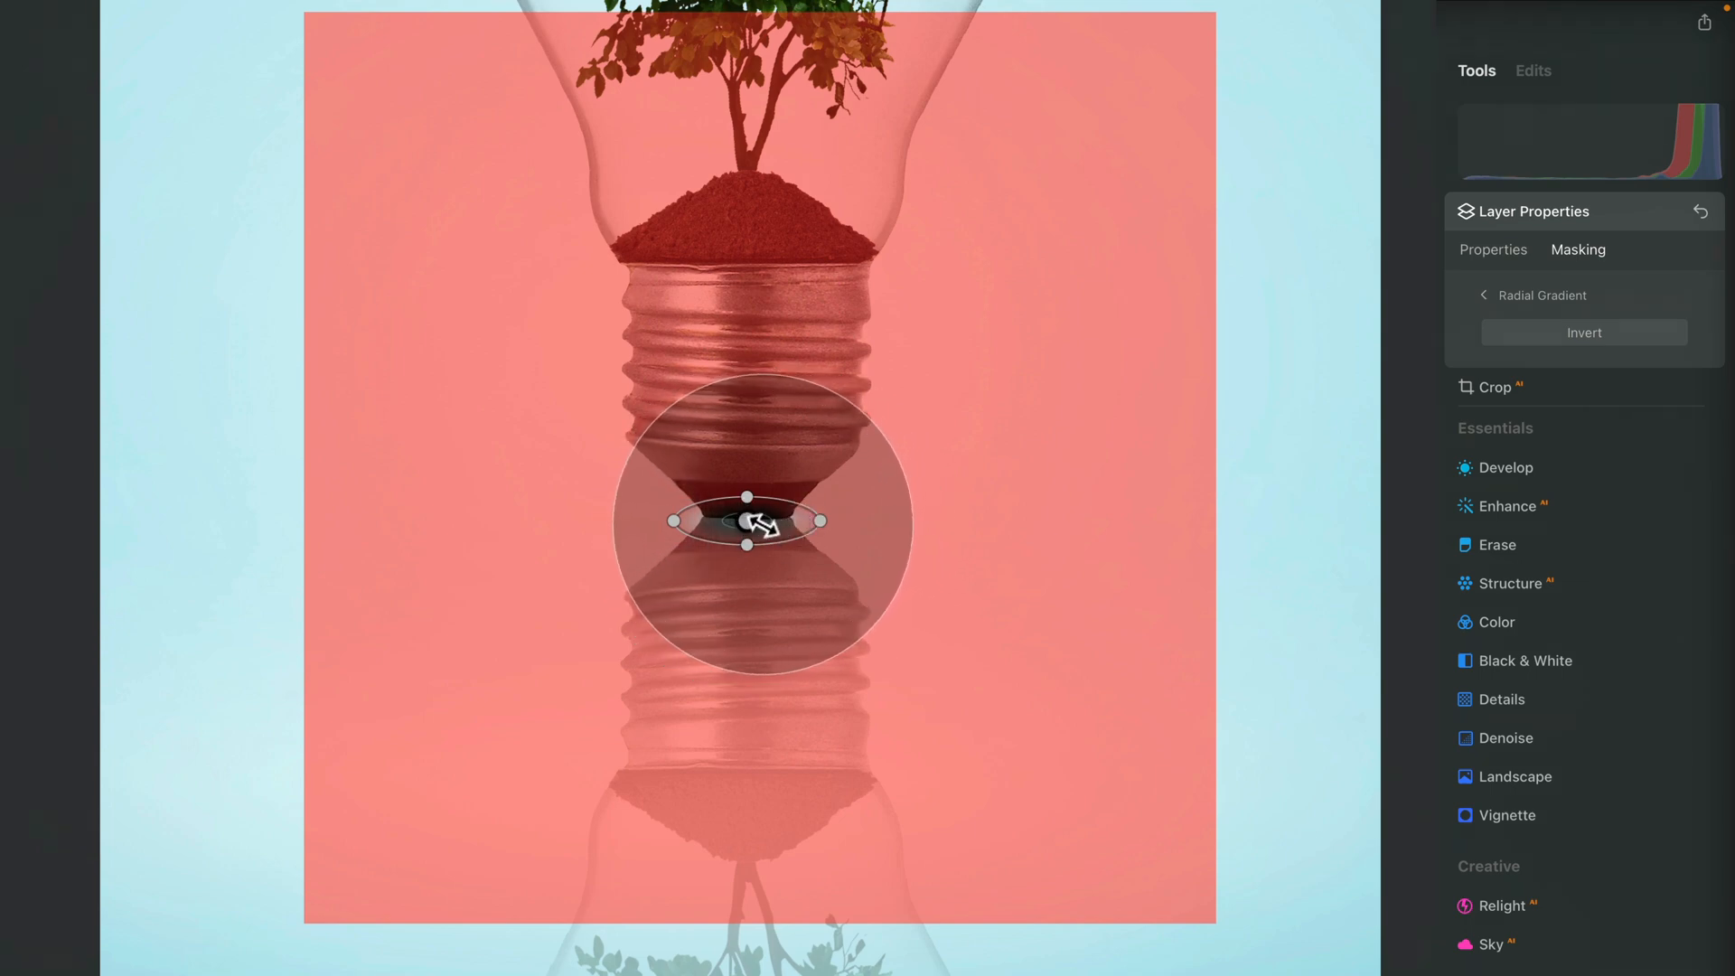
pyautogui.click(1544, 298)
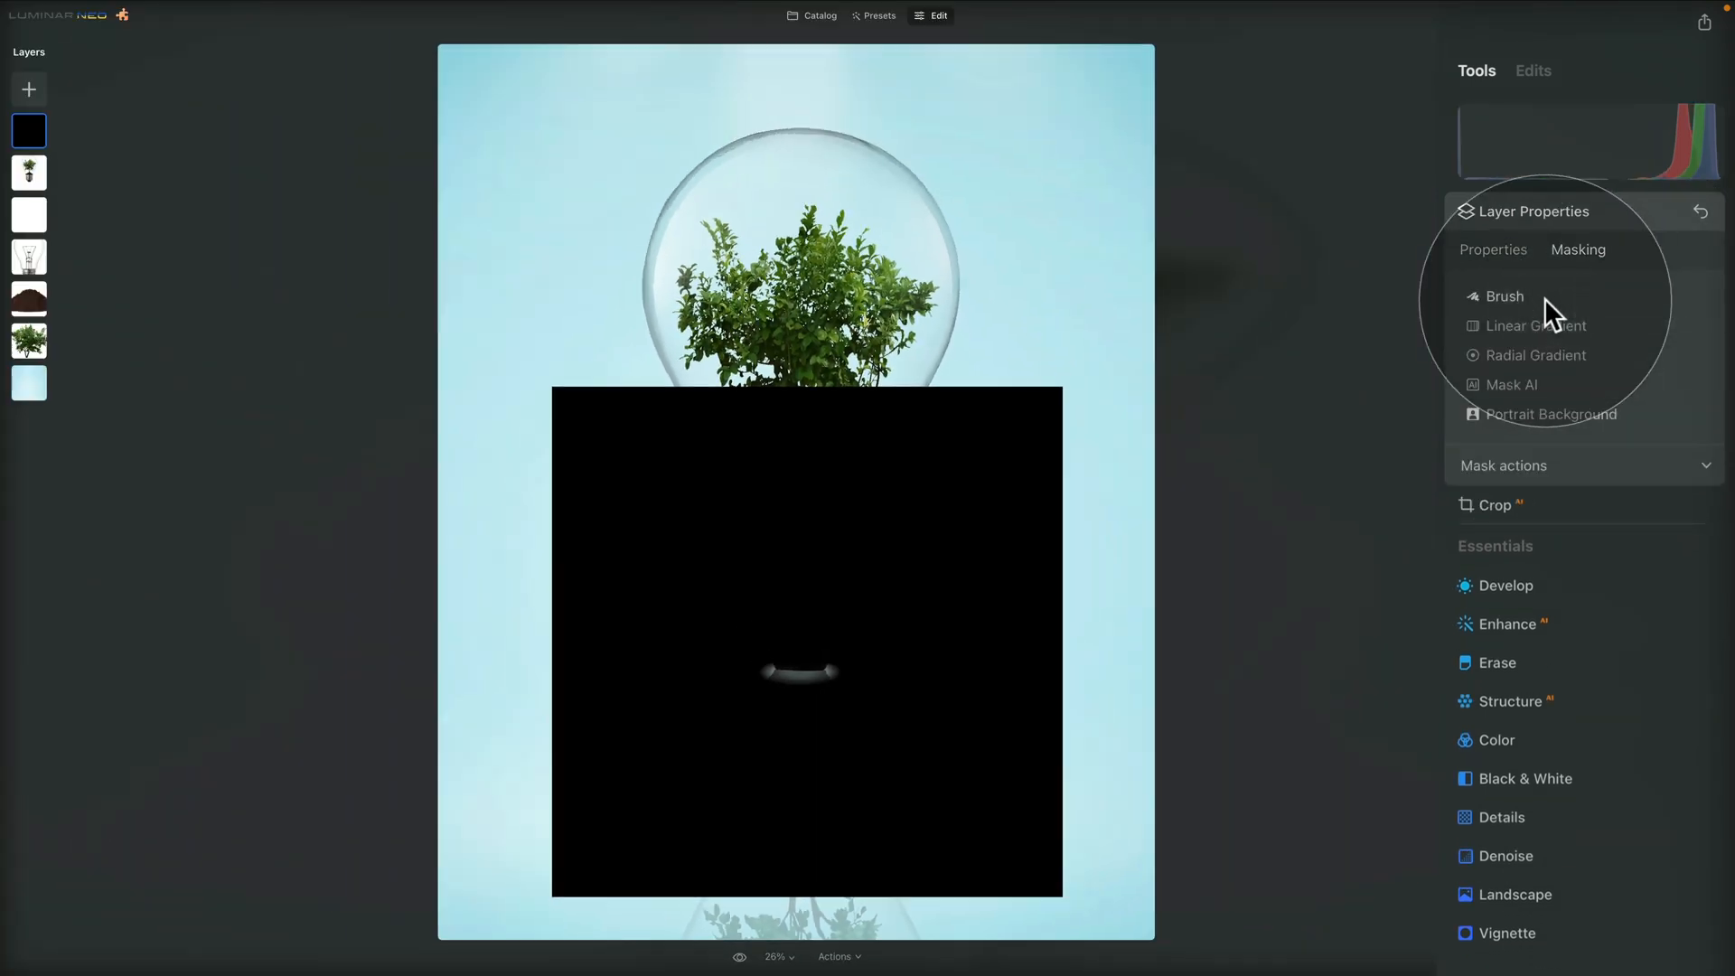
pyautogui.click(1544, 299)
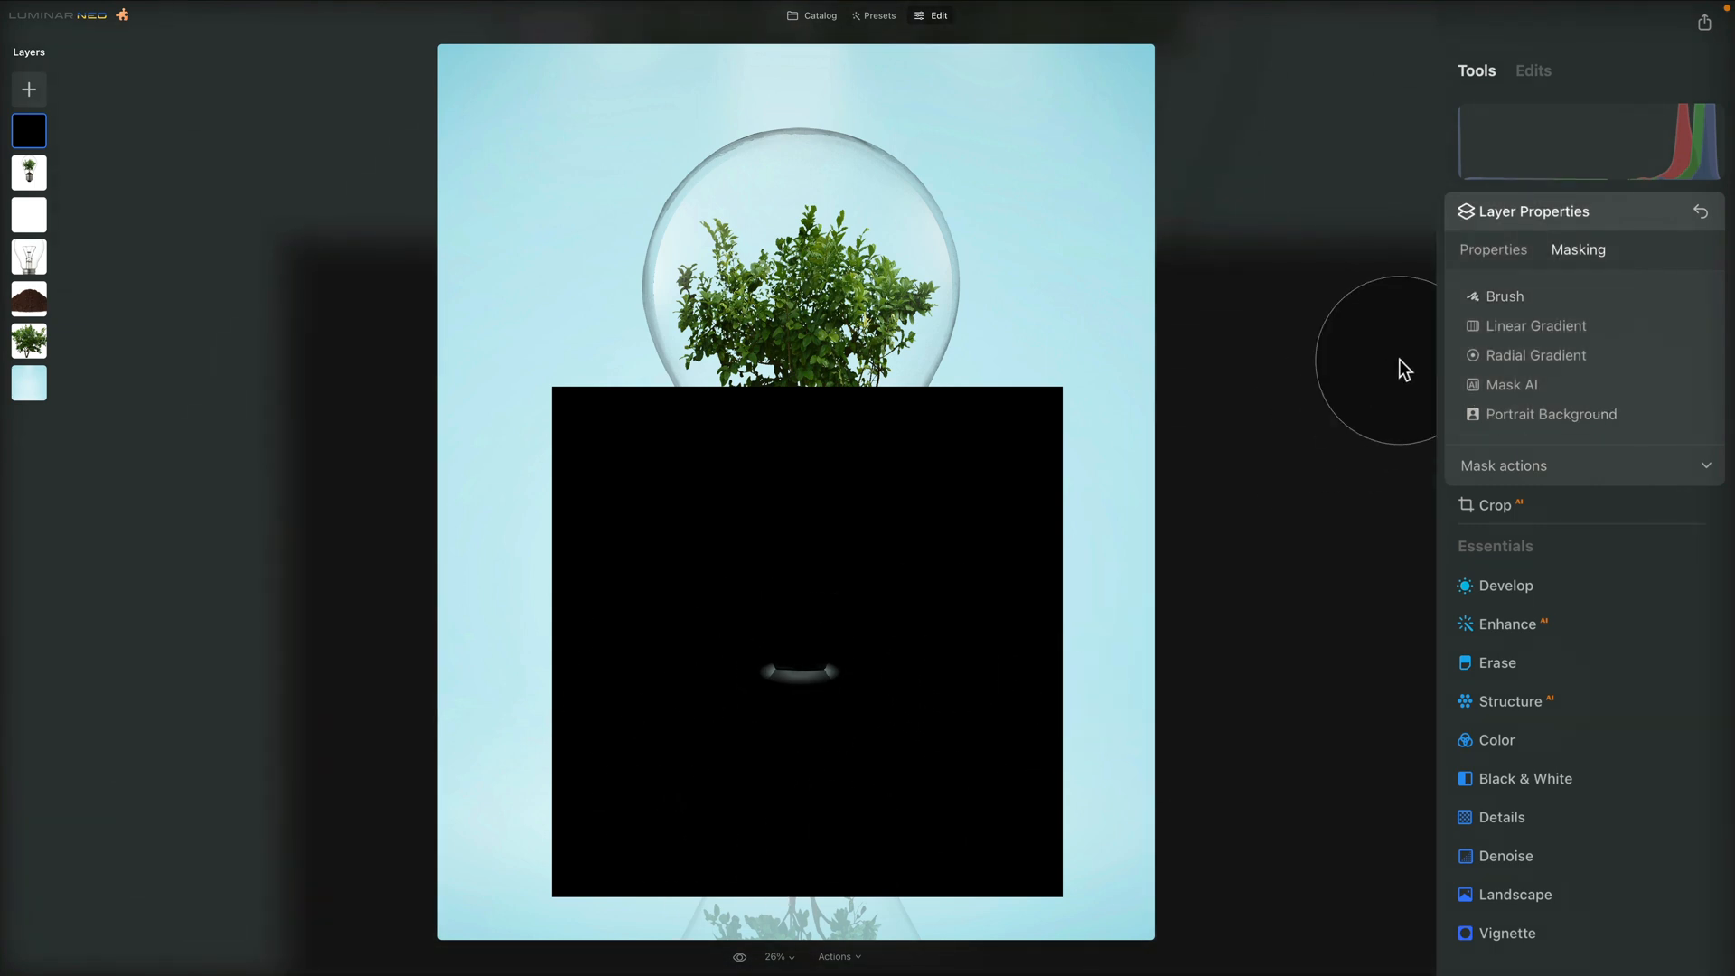
pyautogui.click(1546, 464)
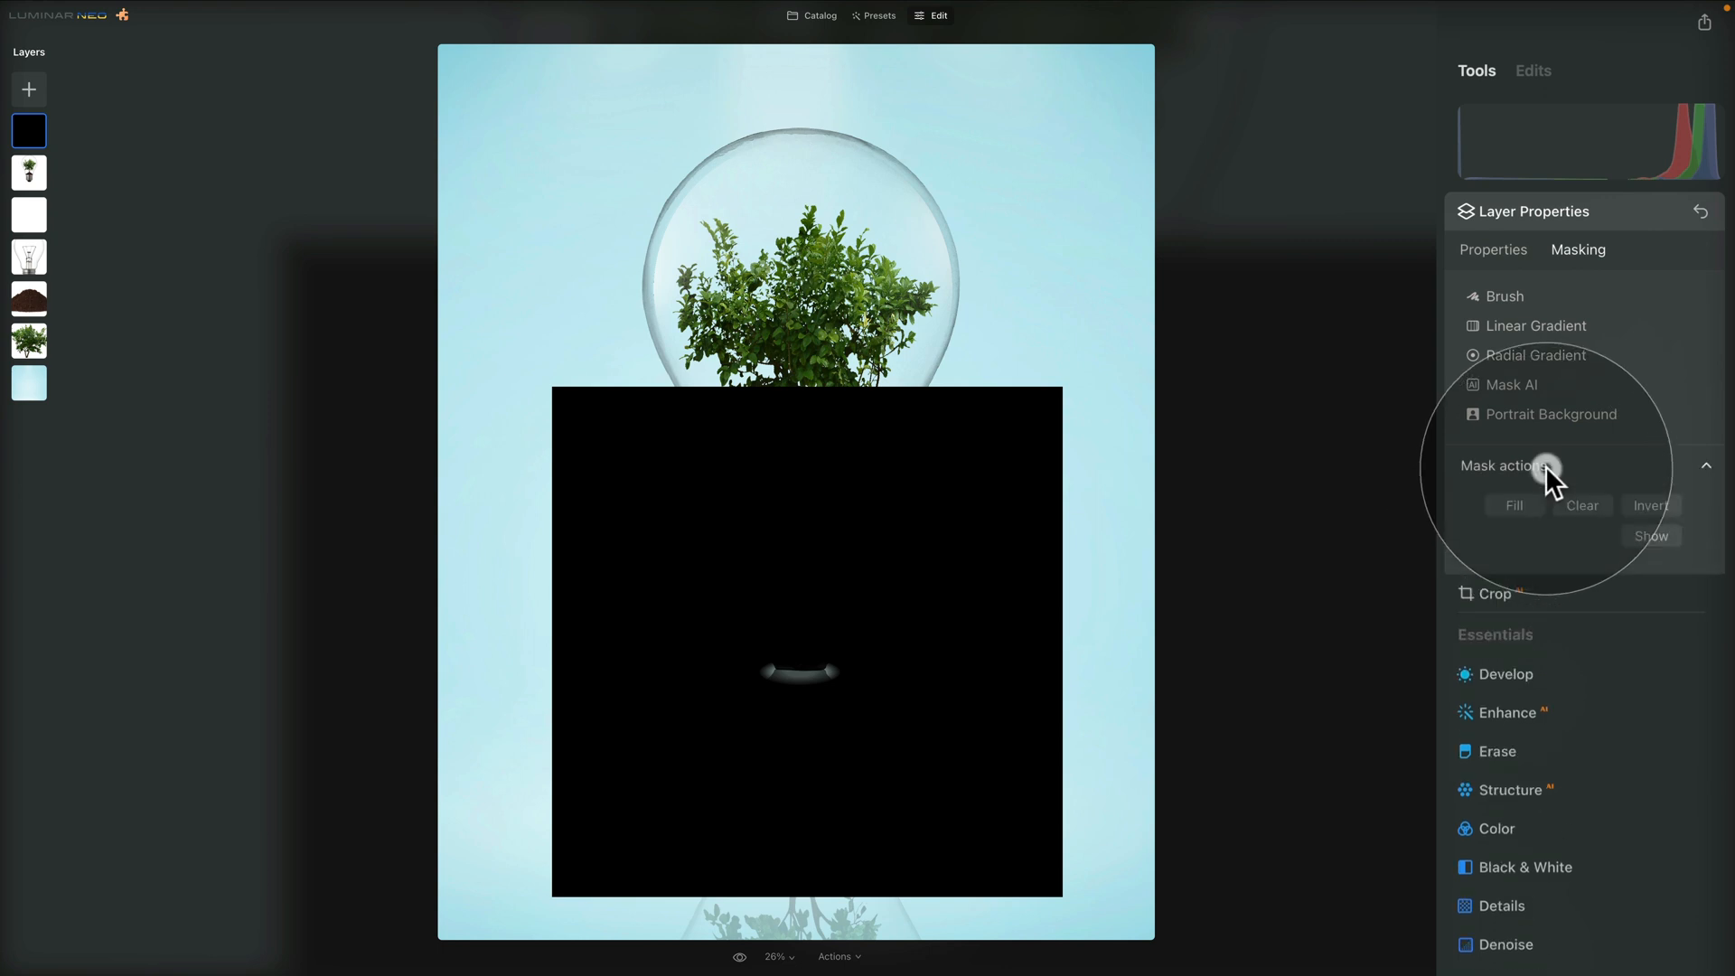
pyautogui.click(1643, 502)
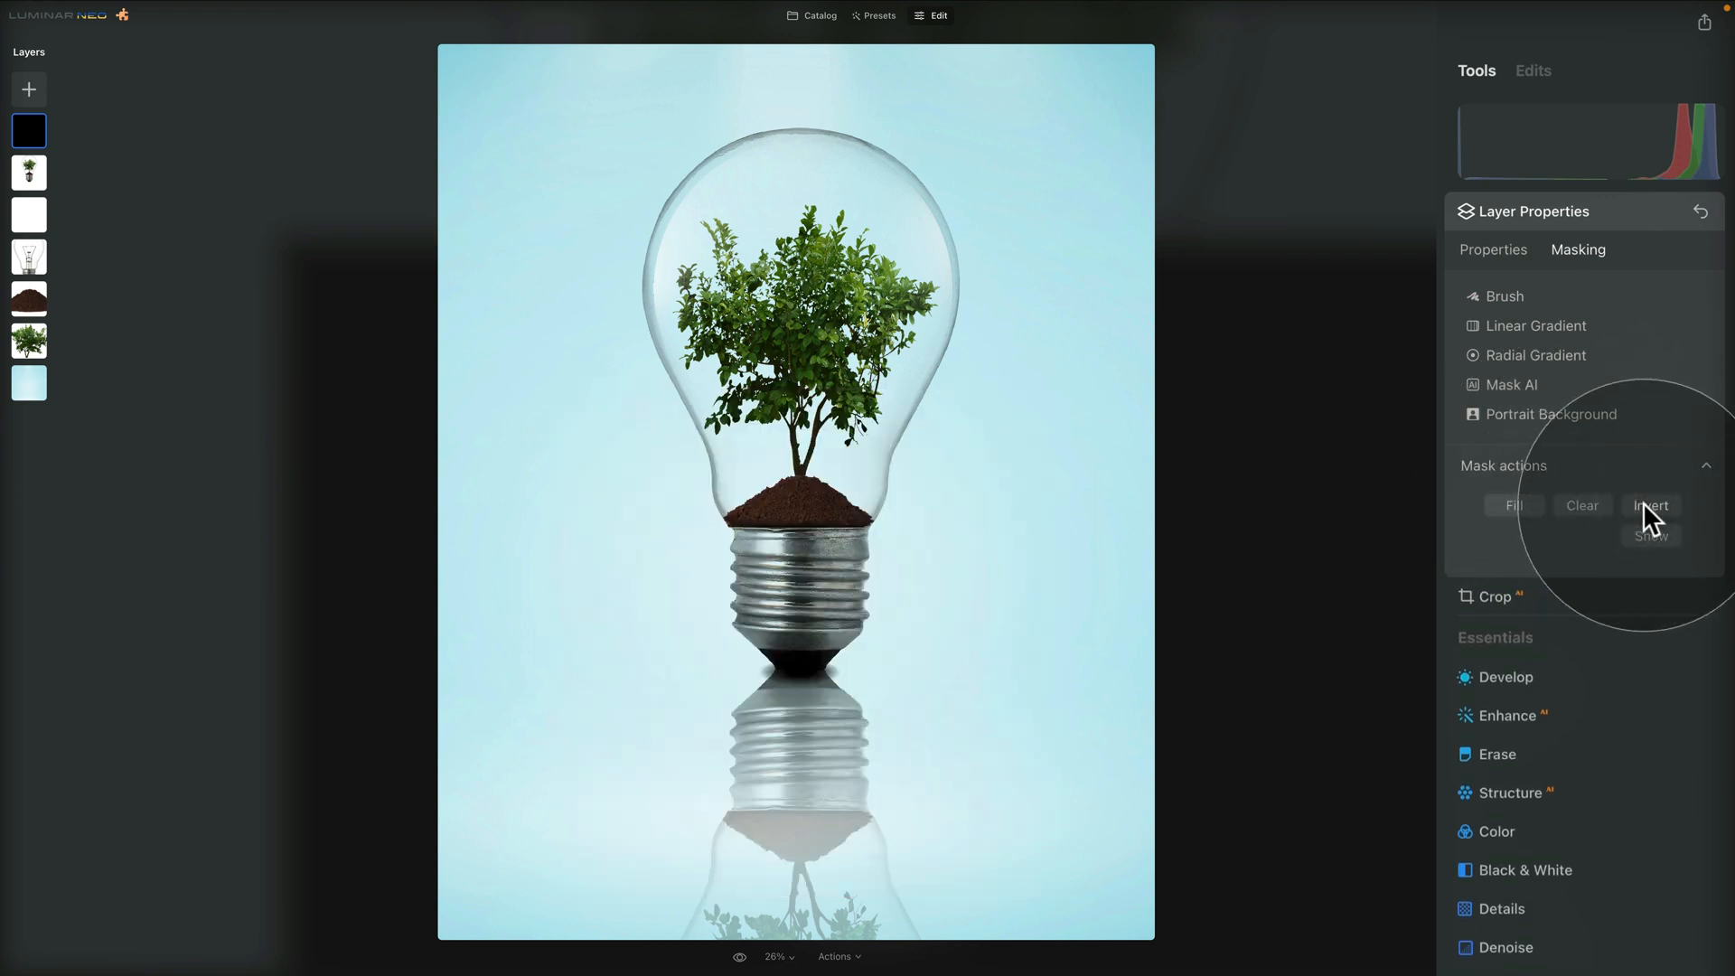
# Set the opacity of the black contact shadow layer to 60
pyautogui.click(809, 684)
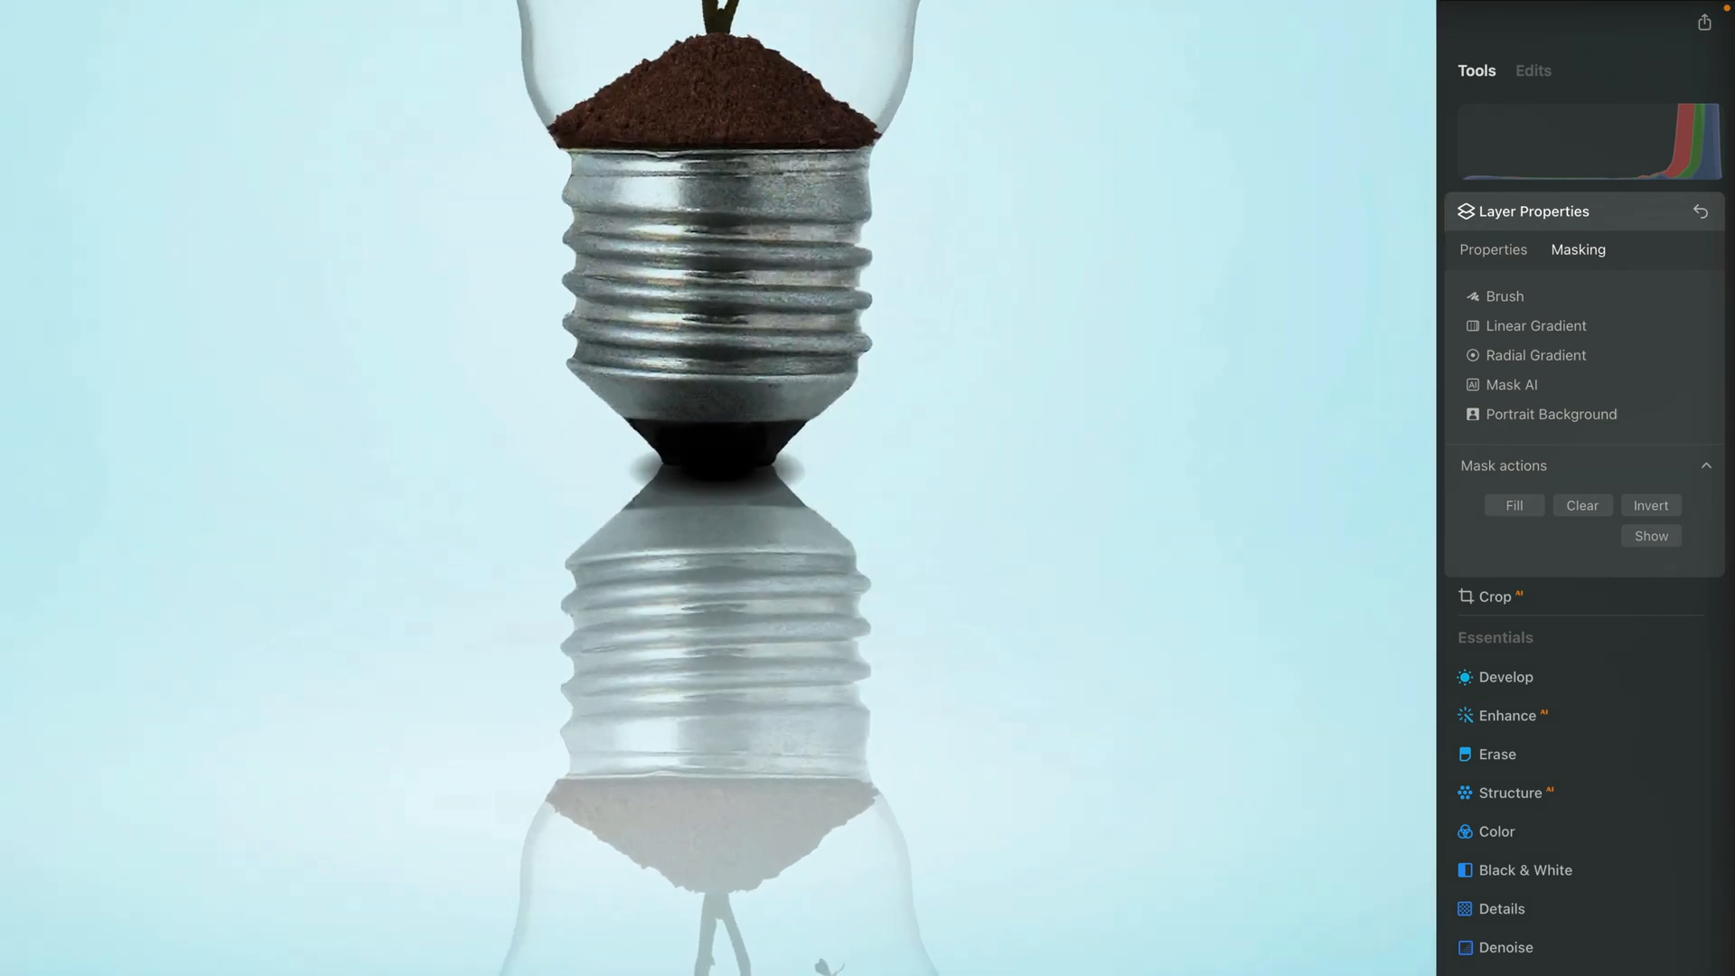
pyautogui.click(1499, 252)
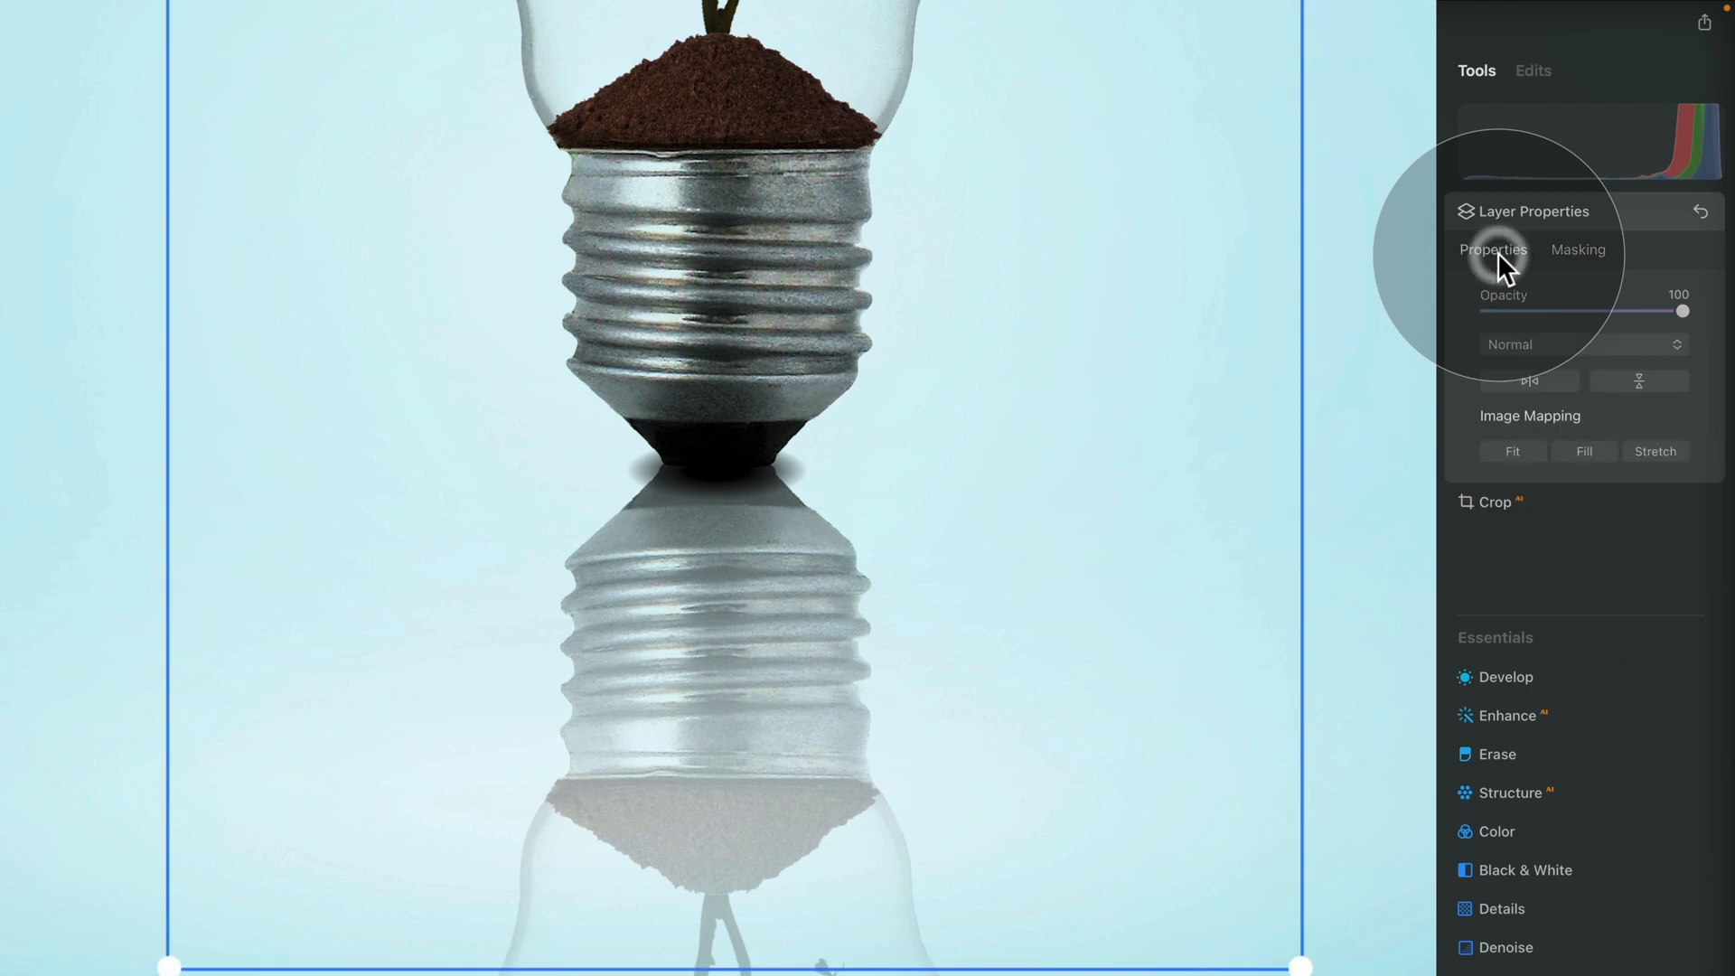
pyautogui.moveTo(1692, 317); pyautogui.dragTo(1605, 326)
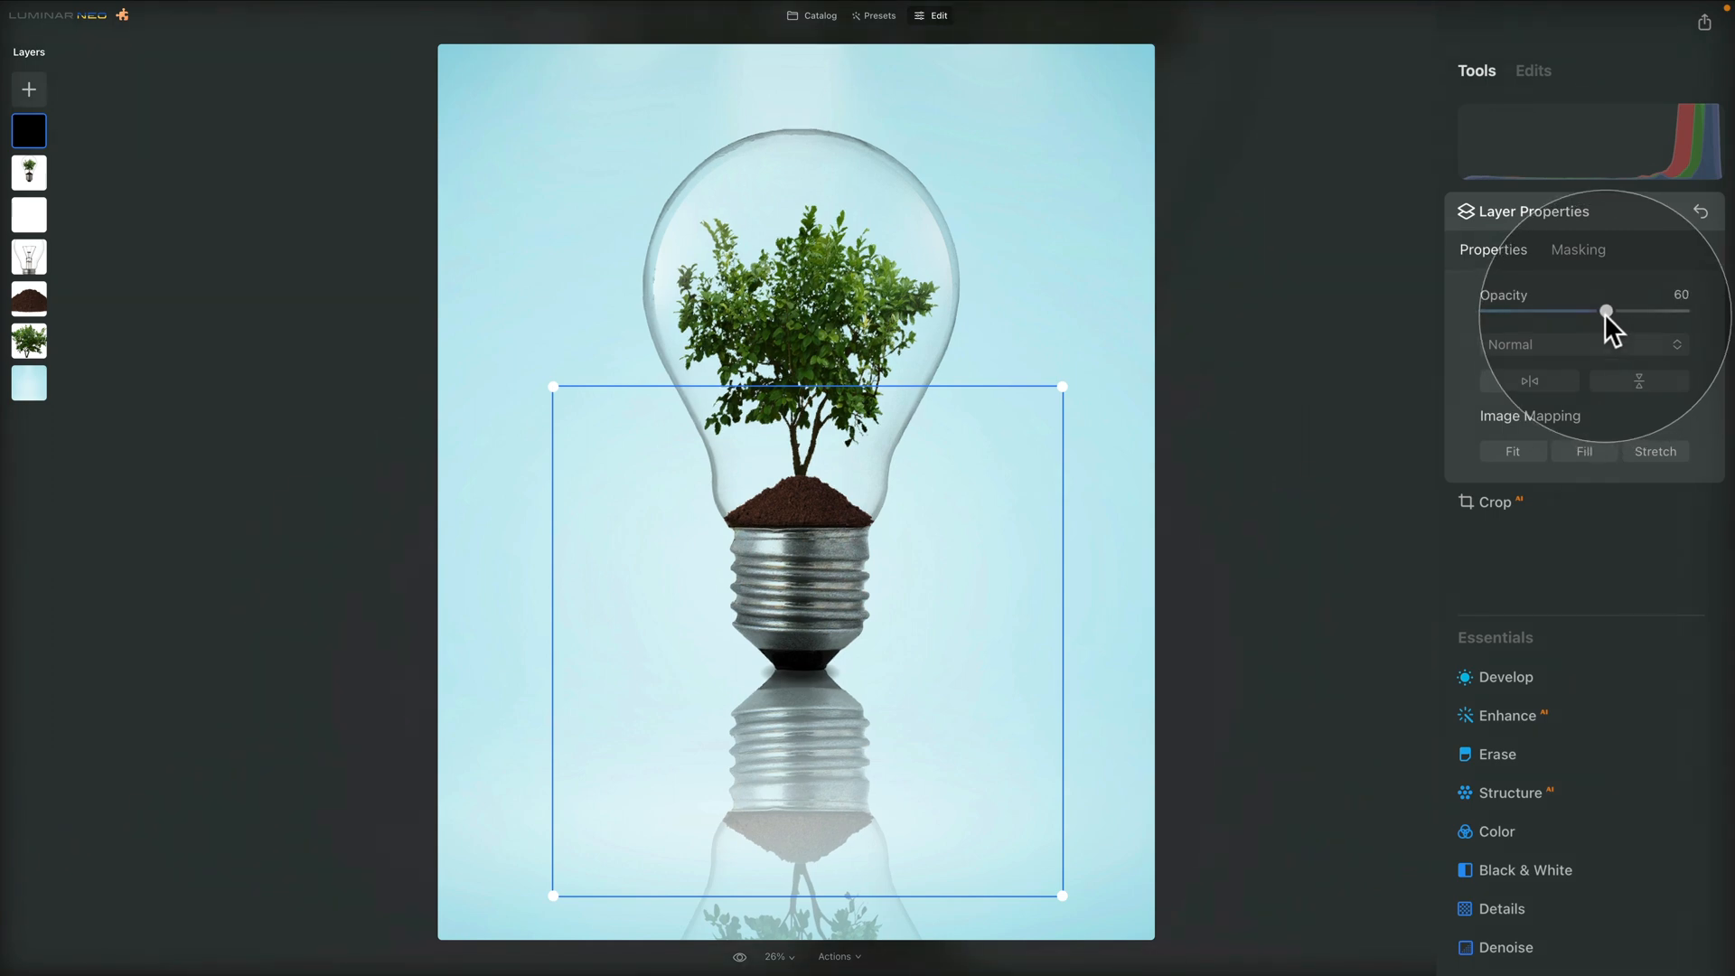
pyautogui.moveTo(1608, 315); pyautogui.dragTo(1605, 315)
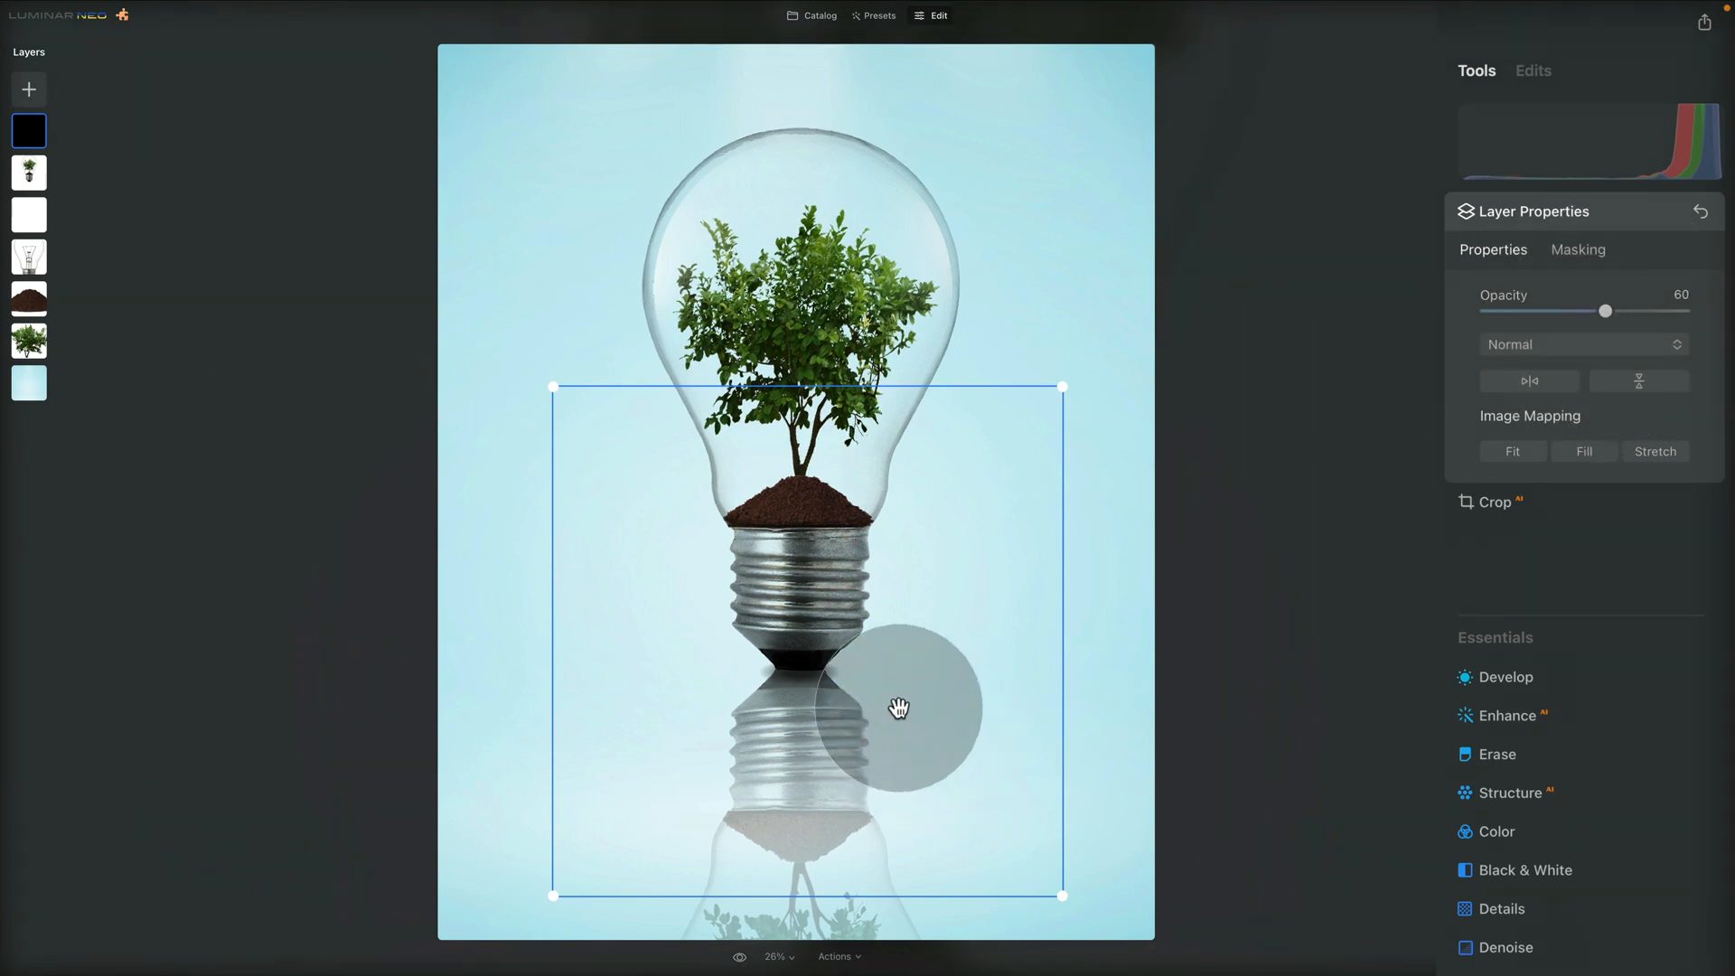
# Nudge and slightly shrink the shadow layer to fit beneath the bulb base, and compare the finished composite with the original background
pyautogui.moveTo(883, 683); pyautogui.dragTo(883, 681)
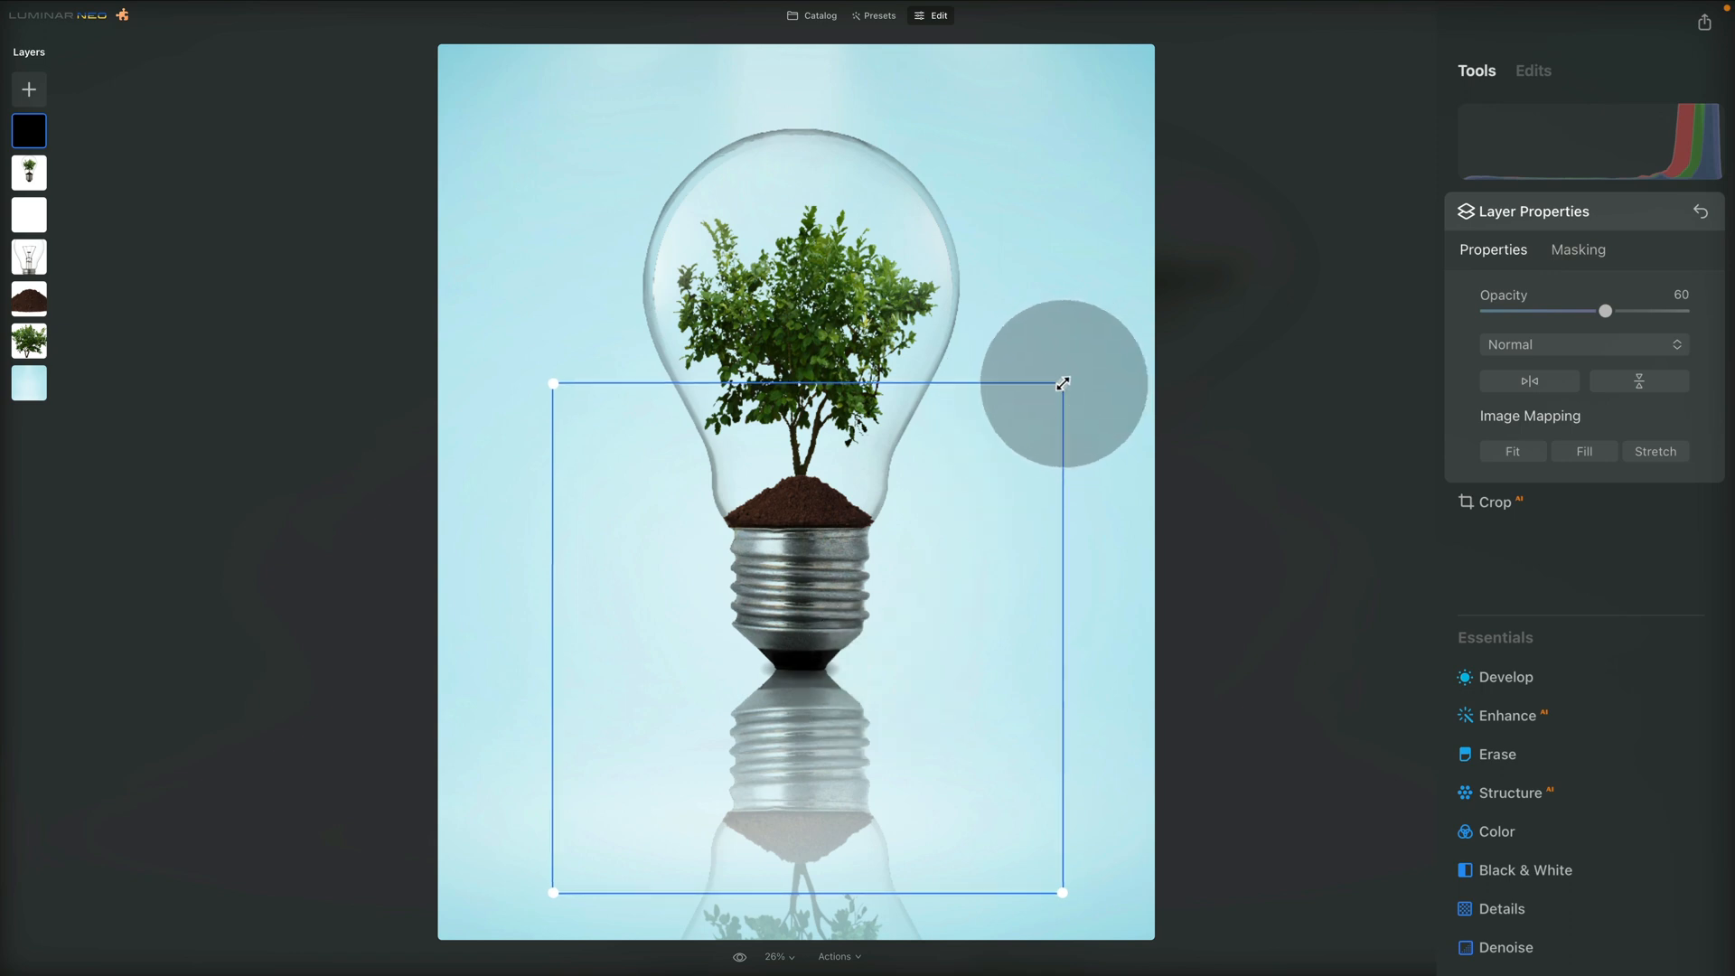
pyautogui.moveTo(1063, 383)
pyautogui.mouseDown()
pyautogui.moveTo(1096, 350)
pyautogui.moveTo(1090, 379)
pyautogui.moveTo(1061, 385)
pyautogui.mouseUp()
pyautogui.moveTo(795, 668); pyautogui.dragTo(786, 670)
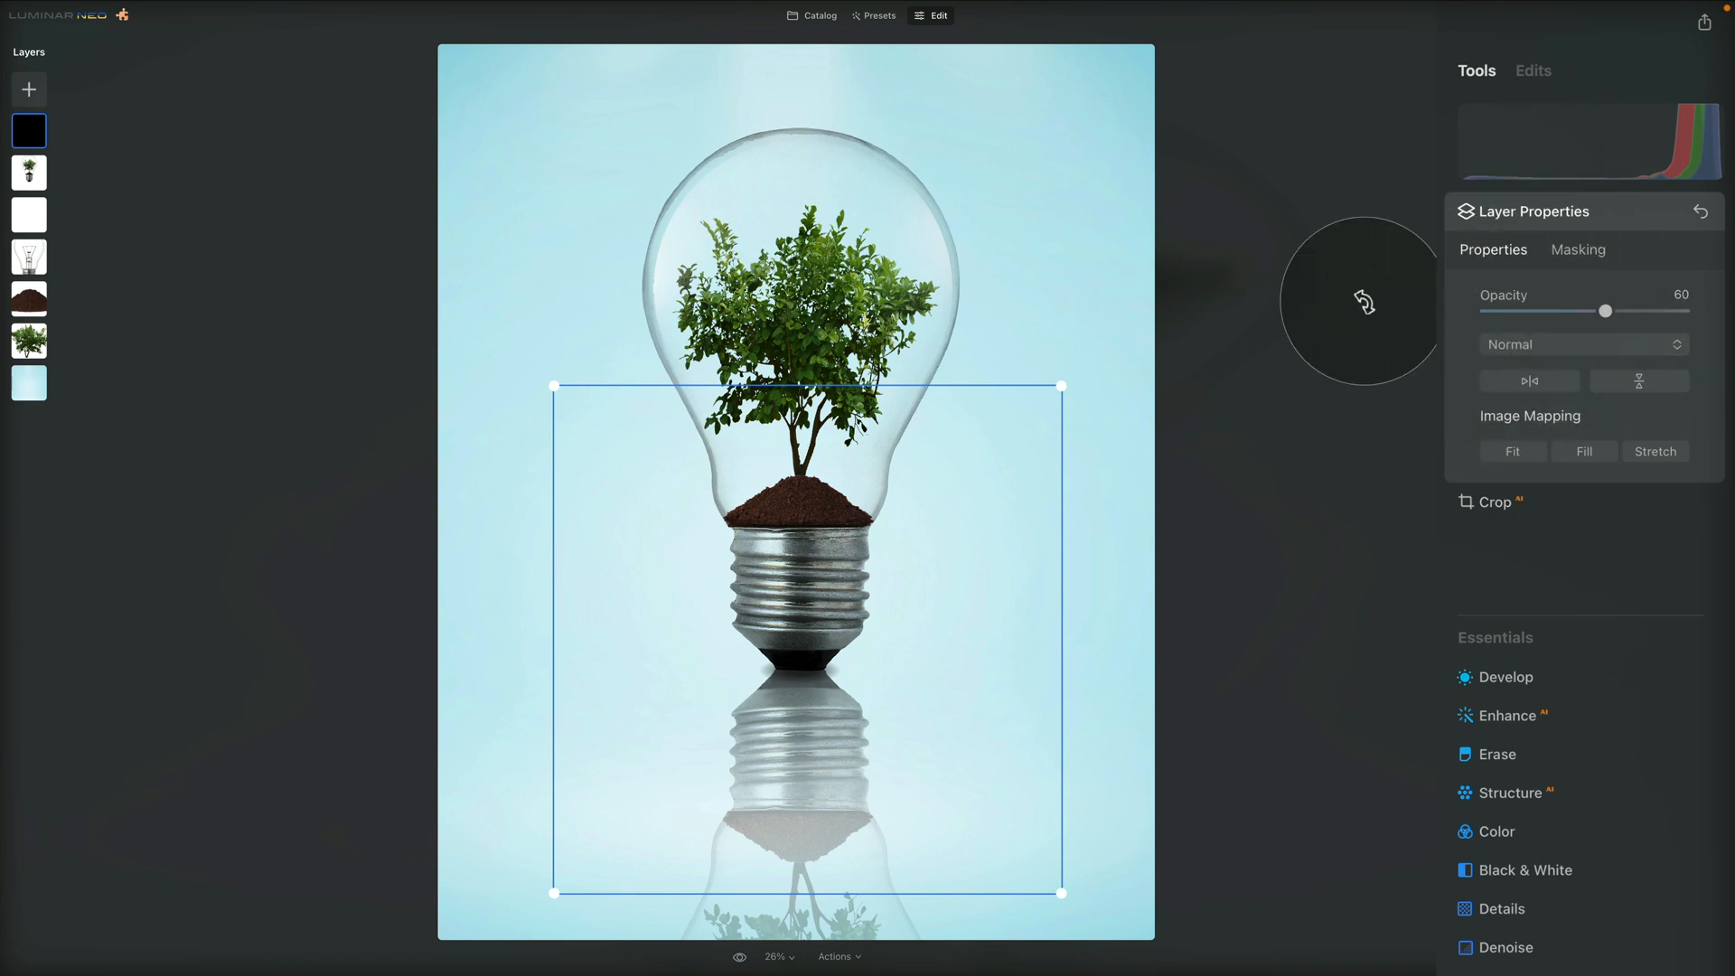
pyautogui.press('Return')
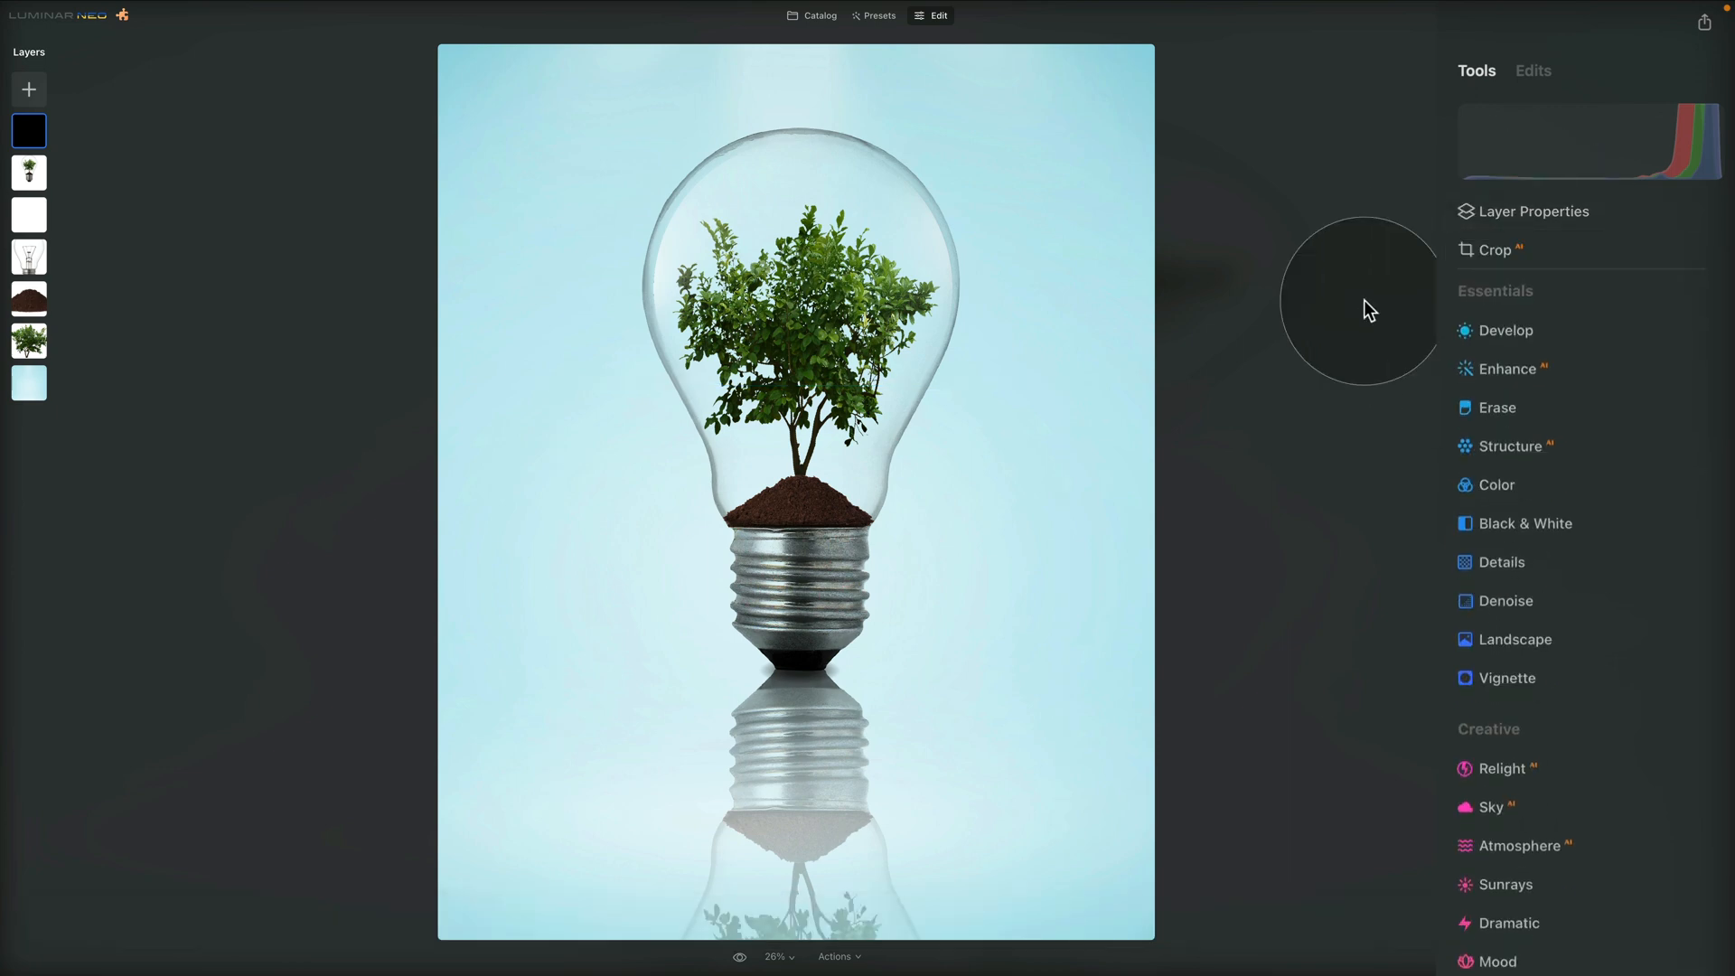
pyautogui.click(739, 957)
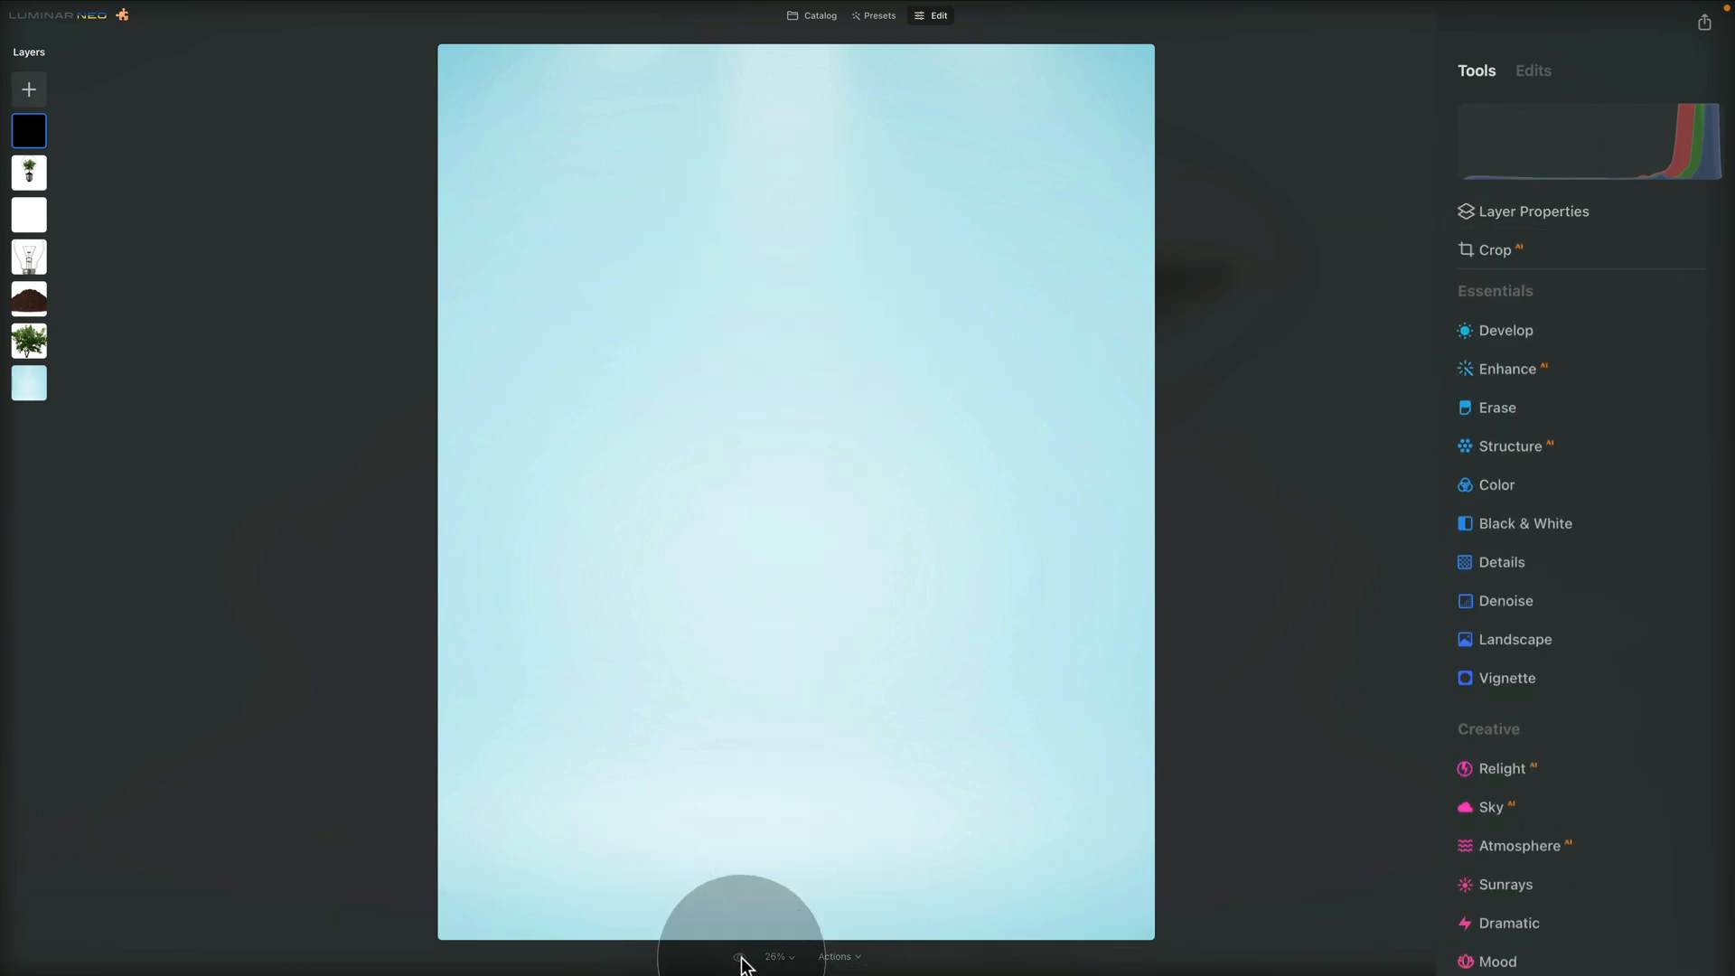
pyautogui.click(739, 957)
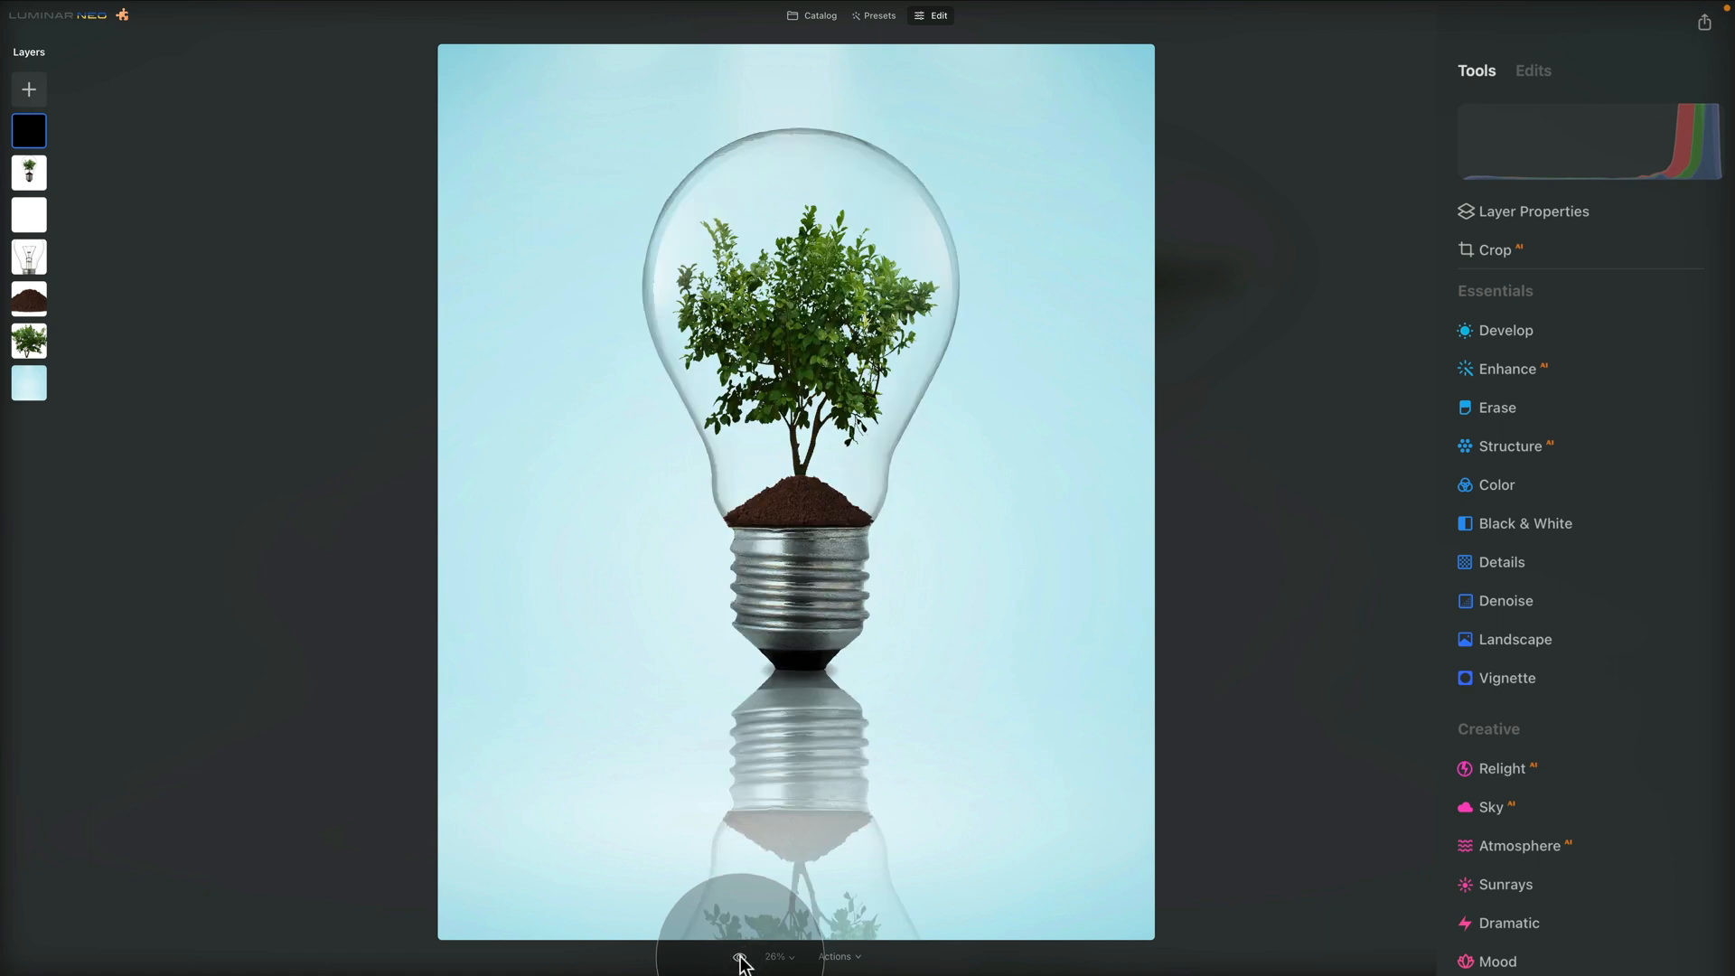